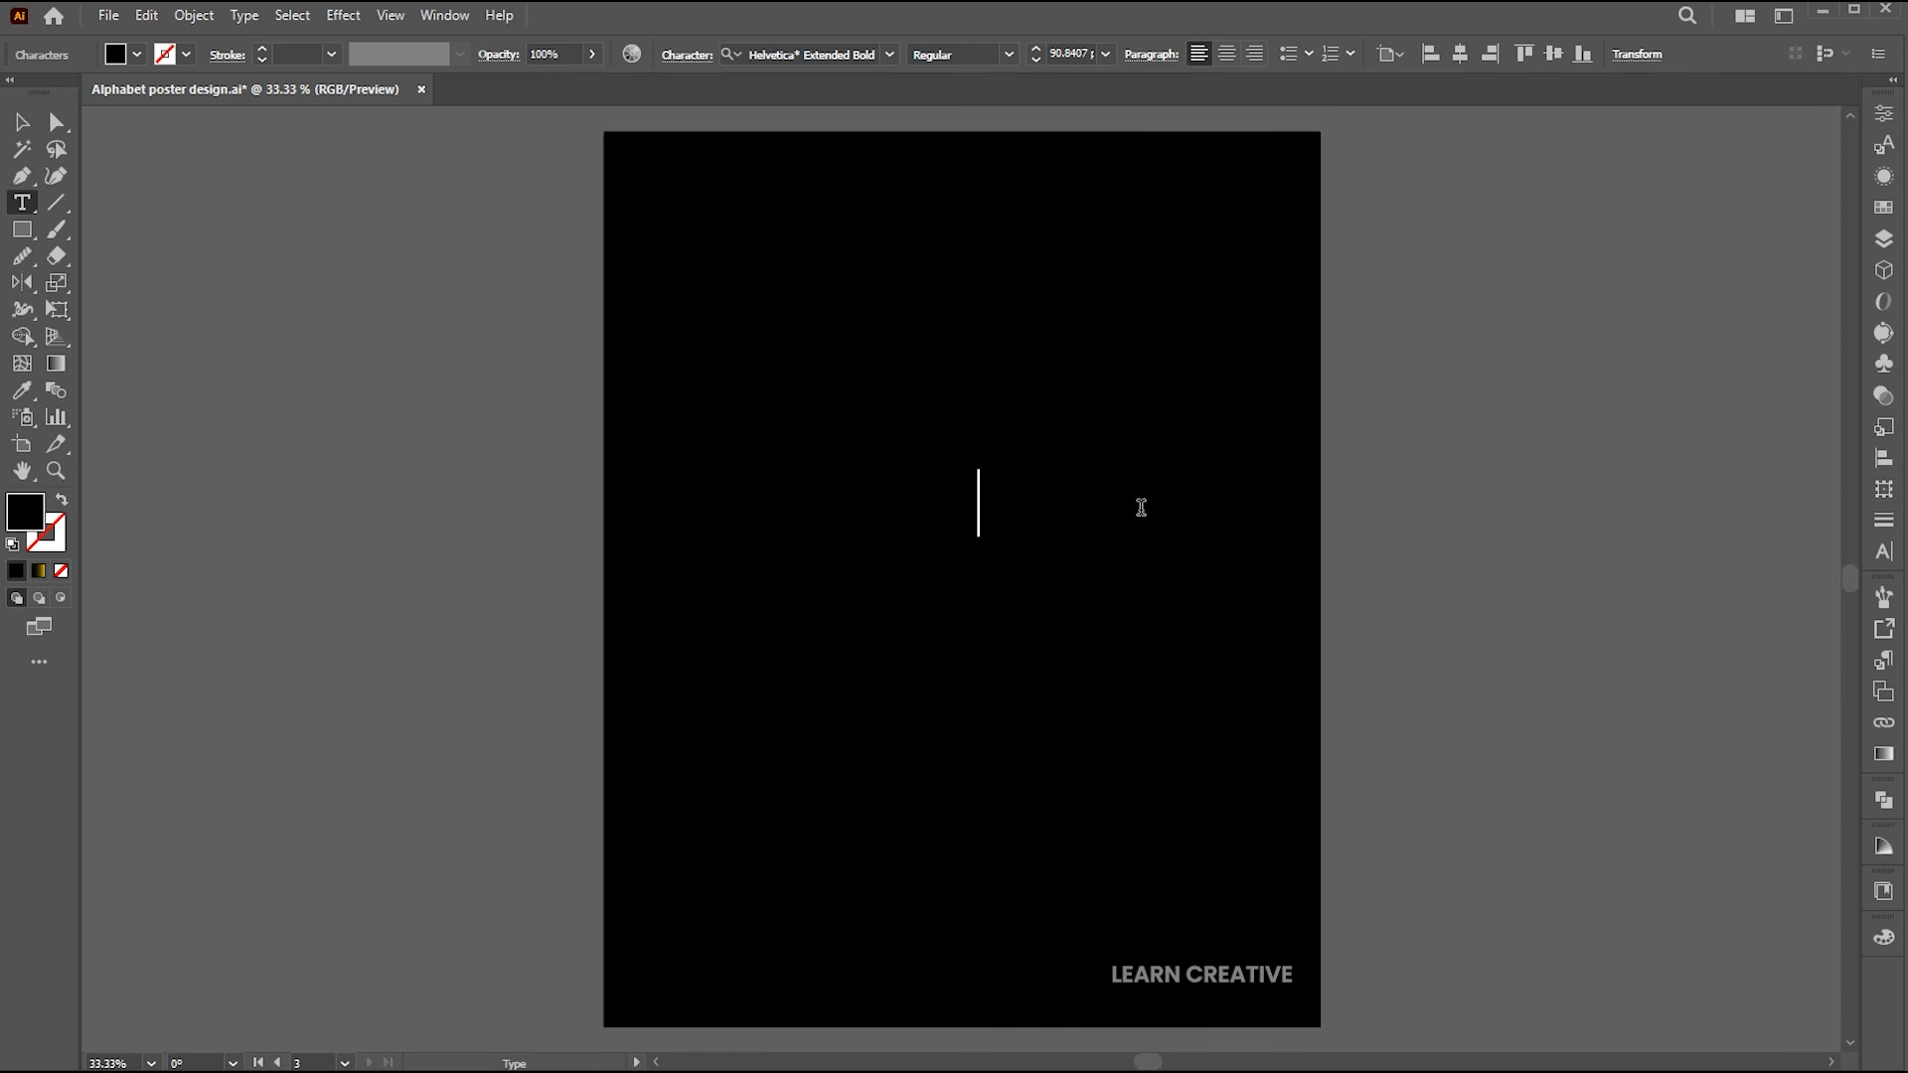
Fill the numeral 8 with white and set its font to Poppins Medium.
{"action": "key", "text": "Escape"}
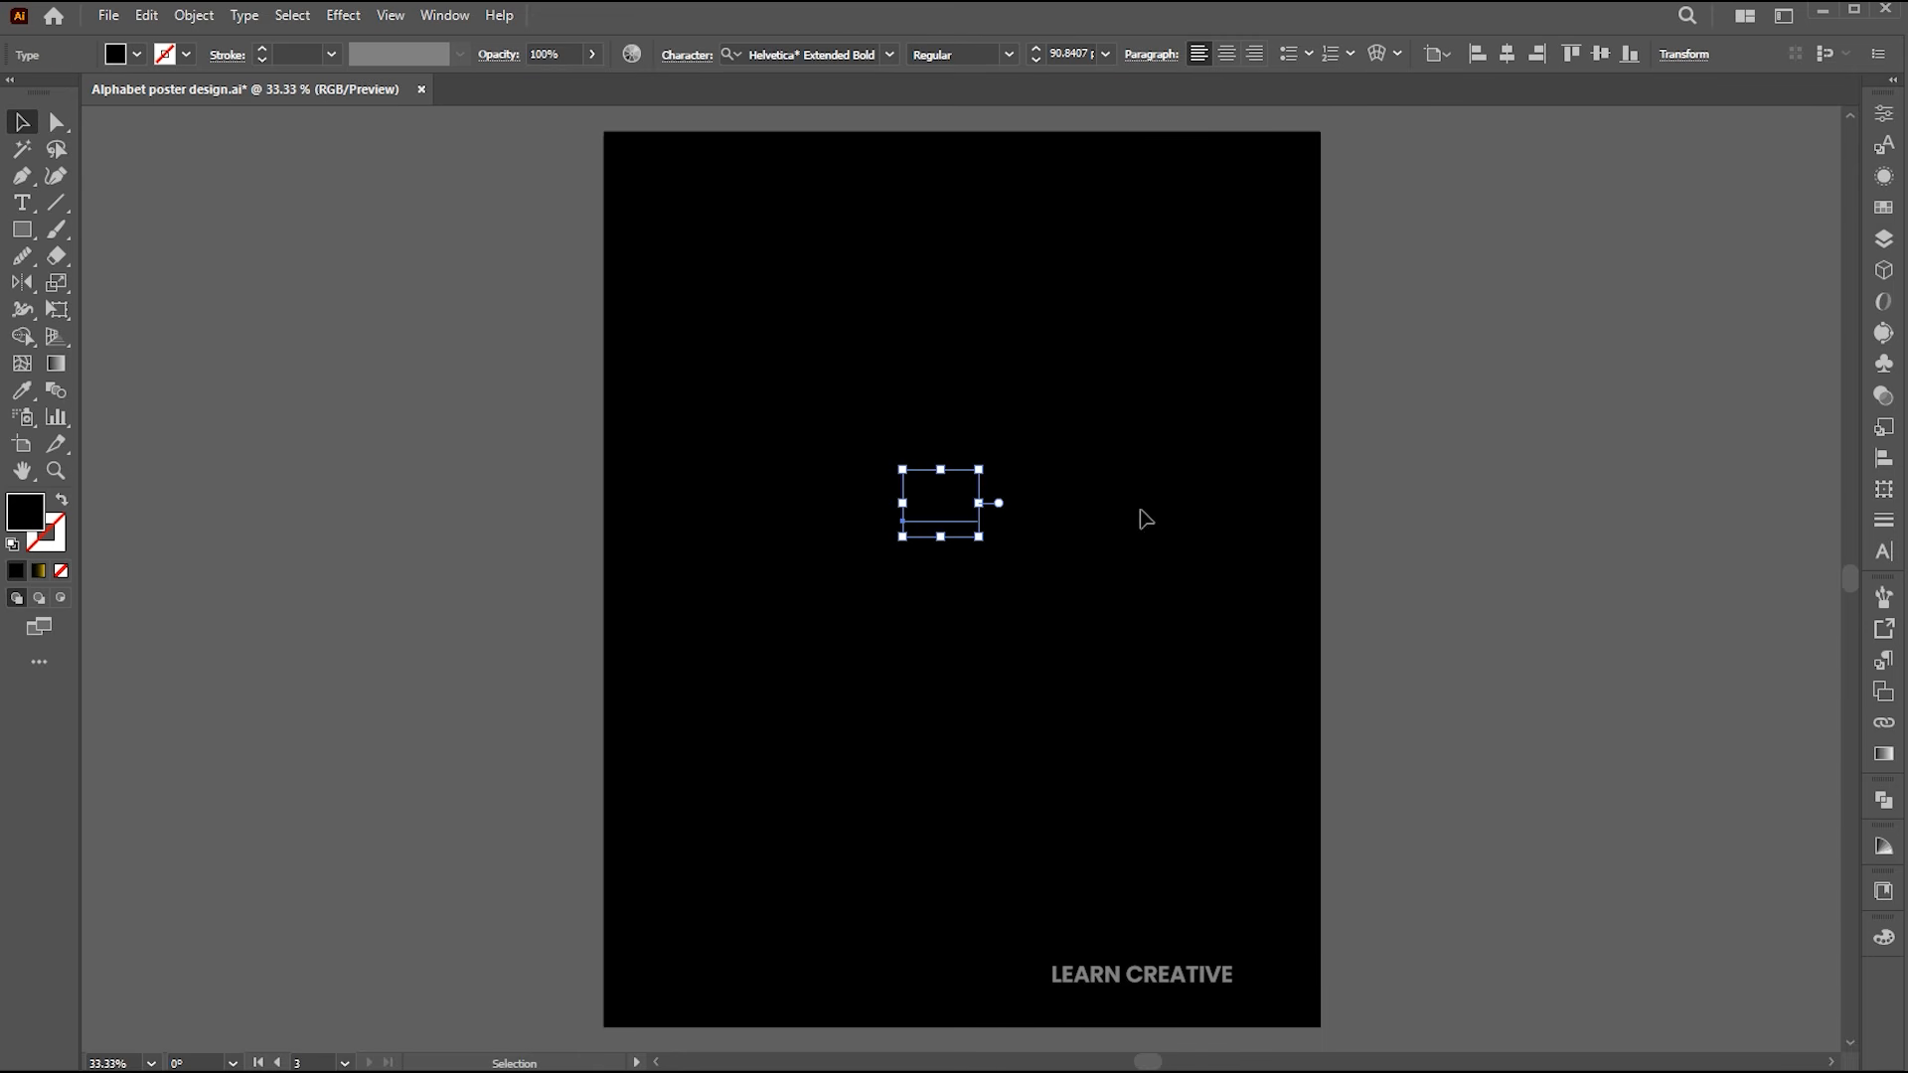
{"action": "double_click", "coordinate": [35, 523]}
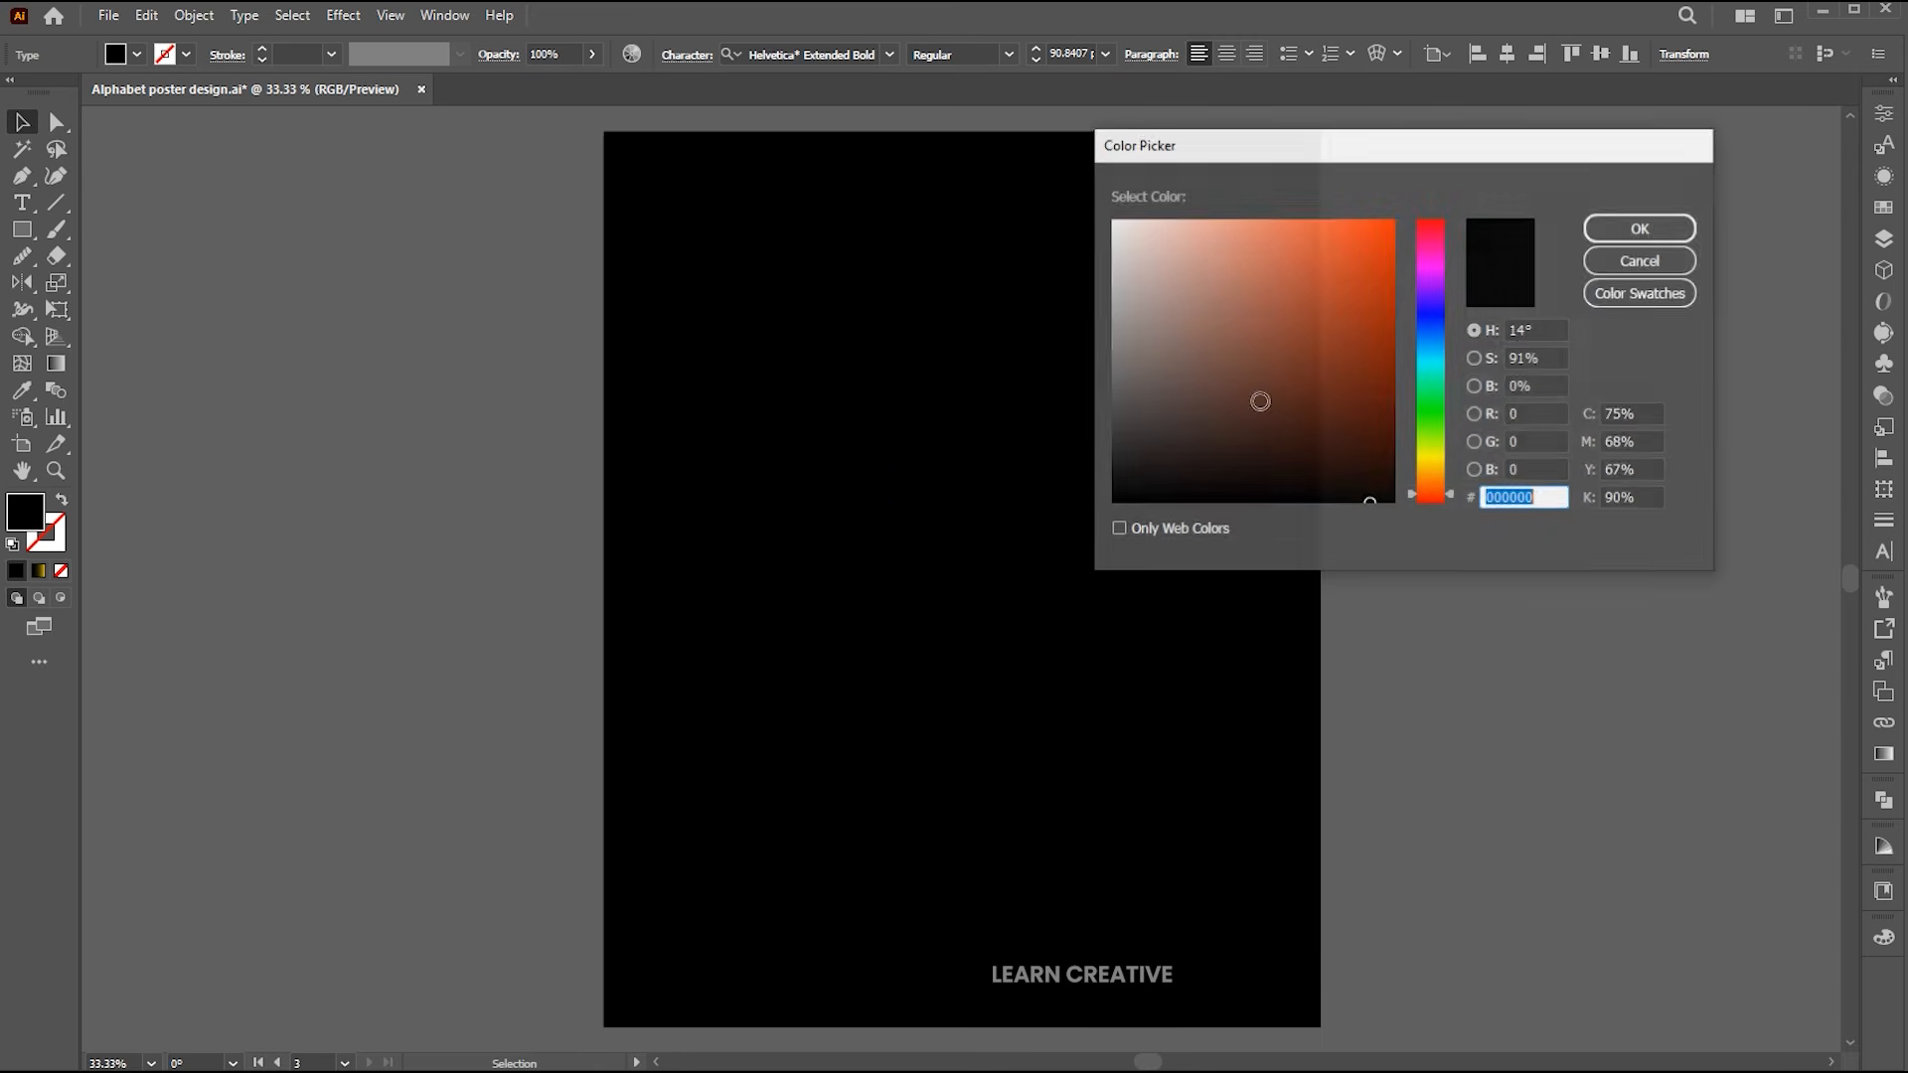
{"action": "left_click_drag", "start_coordinate": [1256, 397], "coordinate": [1056, 162]}
{"action": "left_click", "coordinate": [1677, 228]}
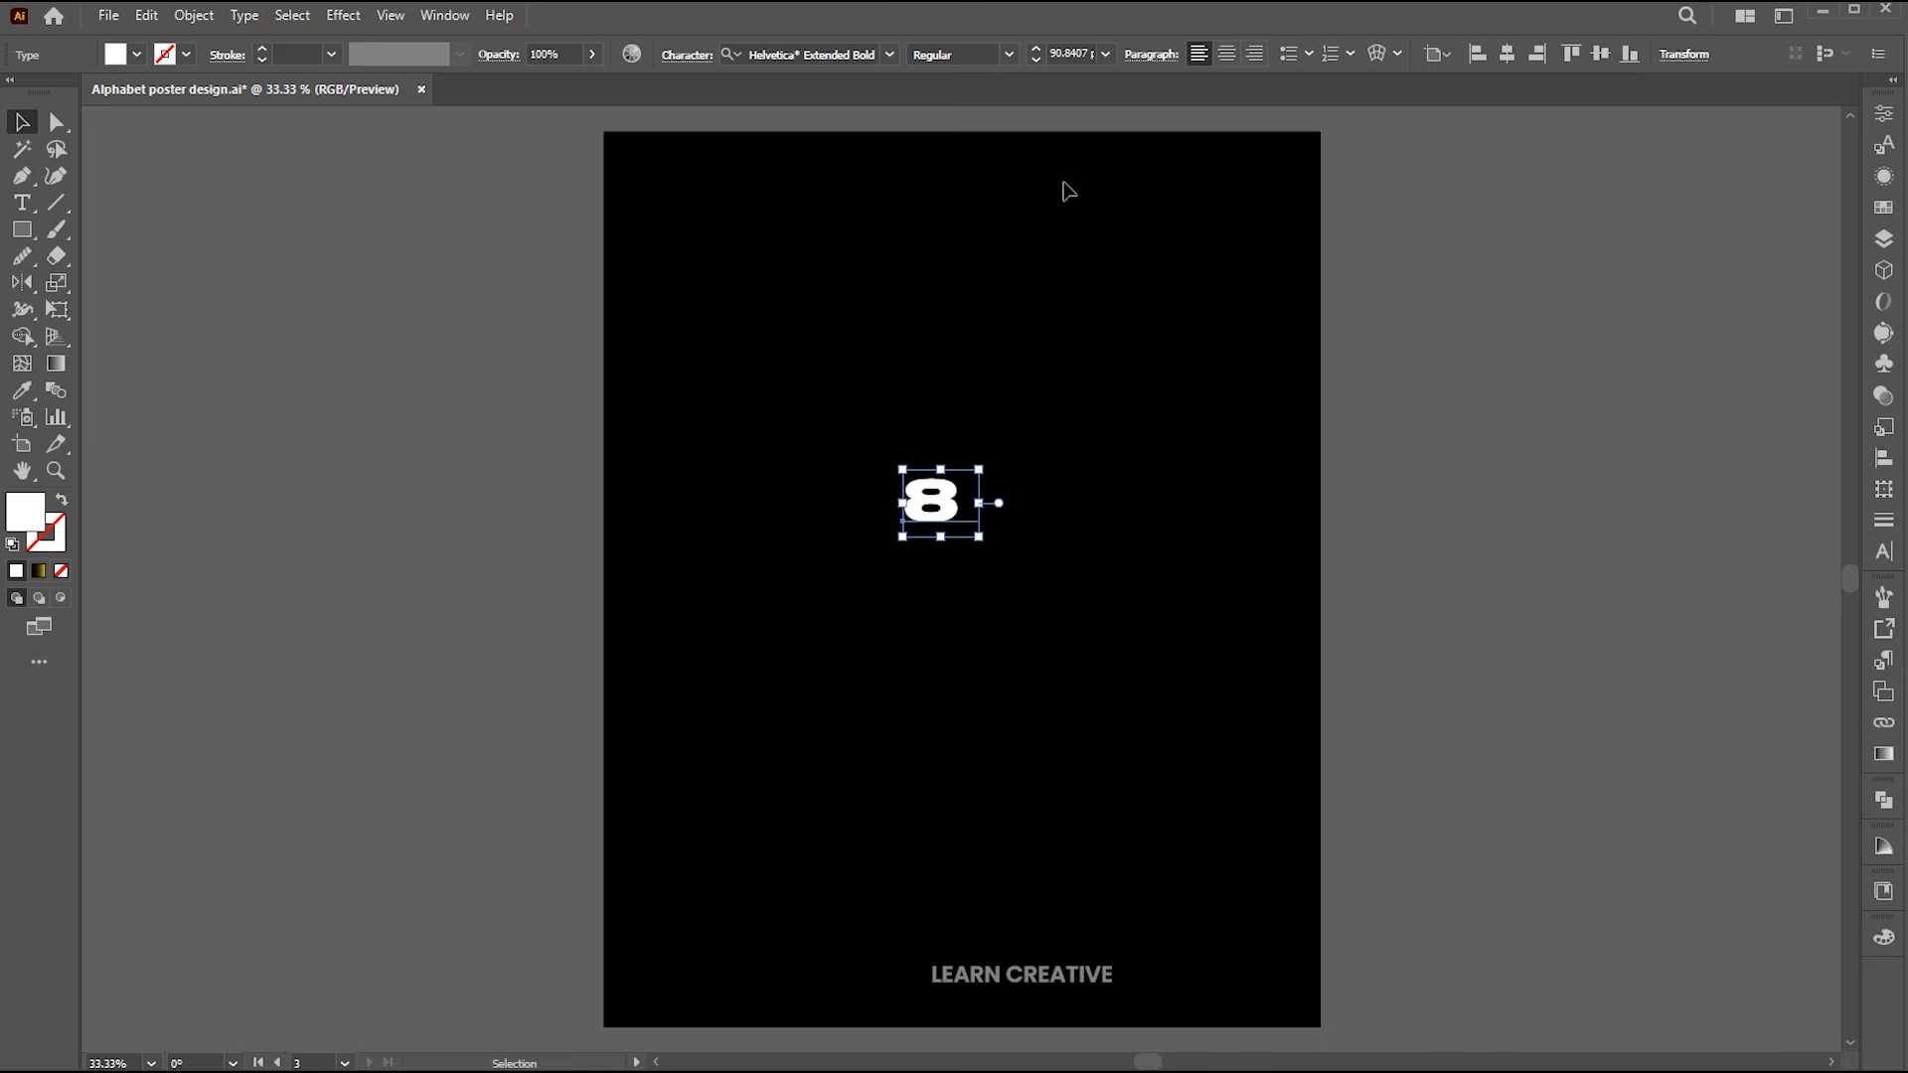
{"action": "left_click", "coordinate": [793, 55]}
{"action": "type", "text": "poppi"}
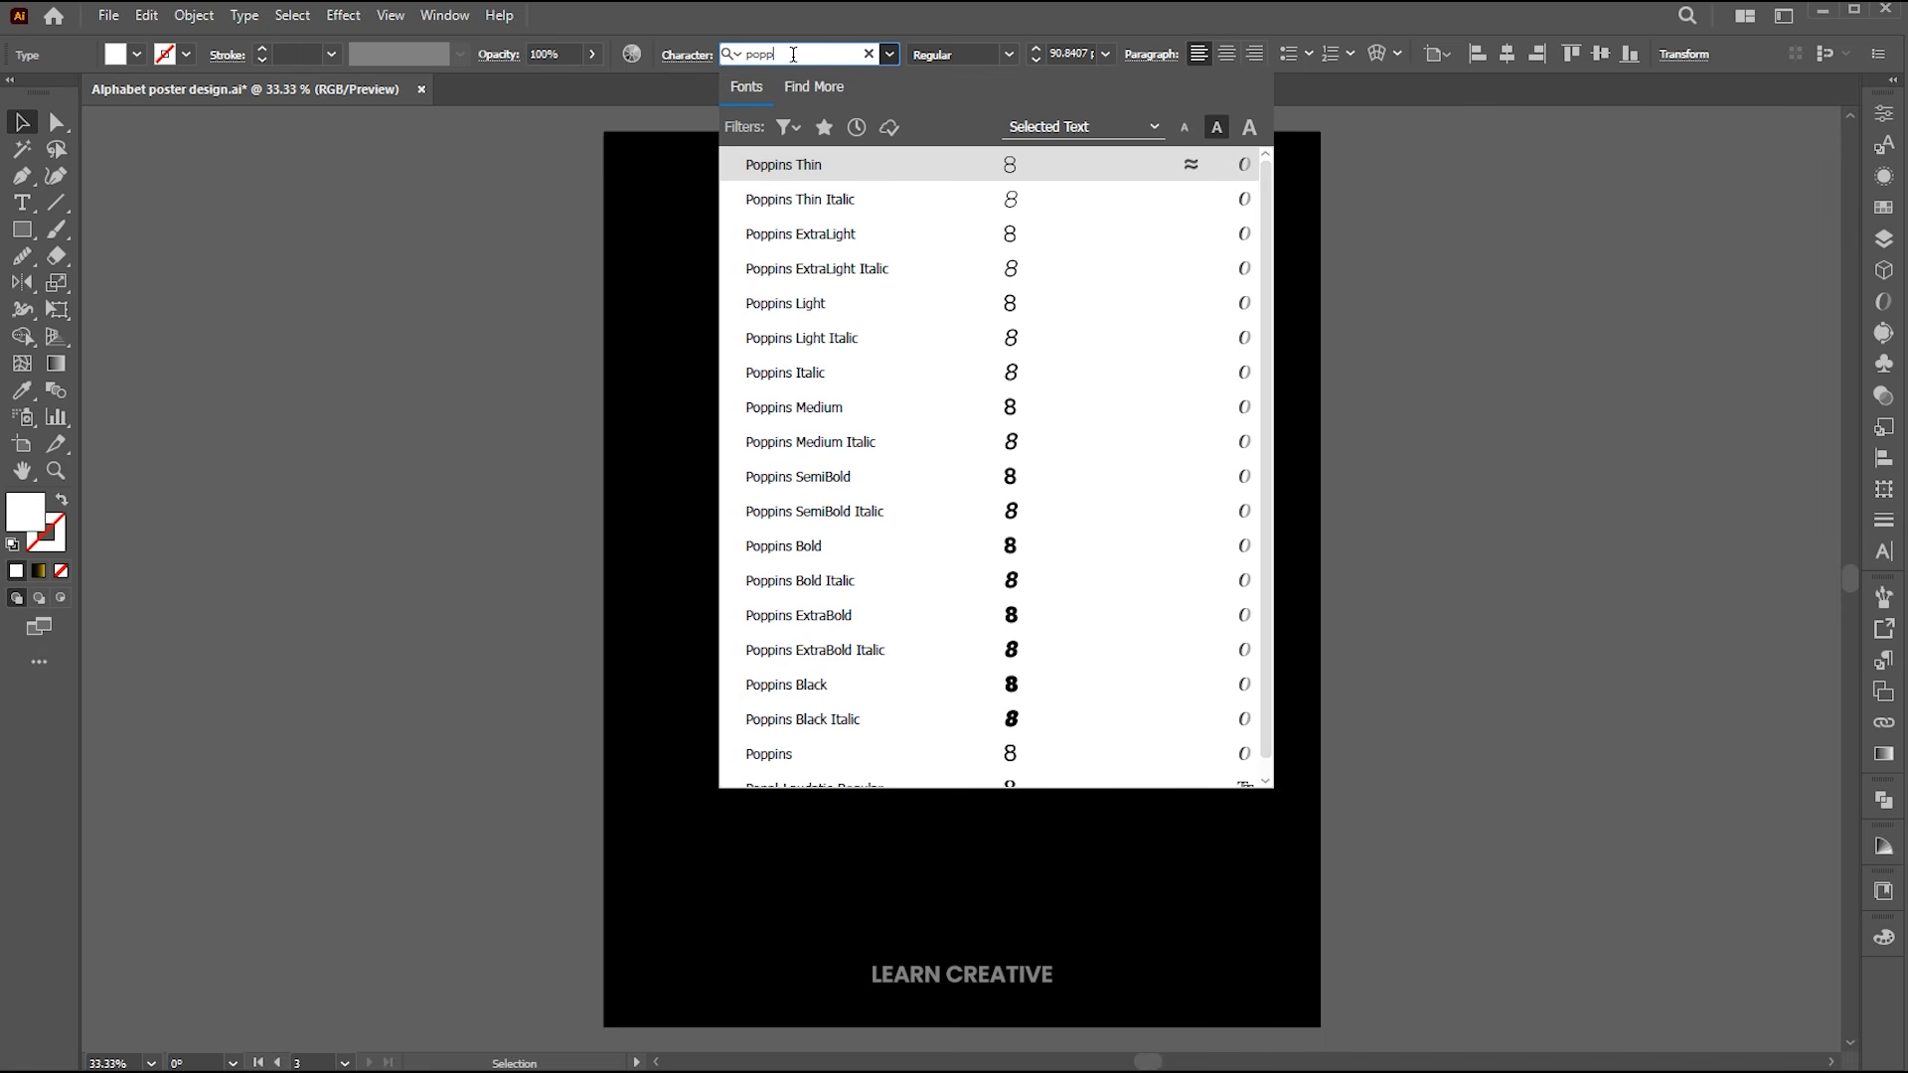
{"action": "left_click", "coordinate": [866, 406]}
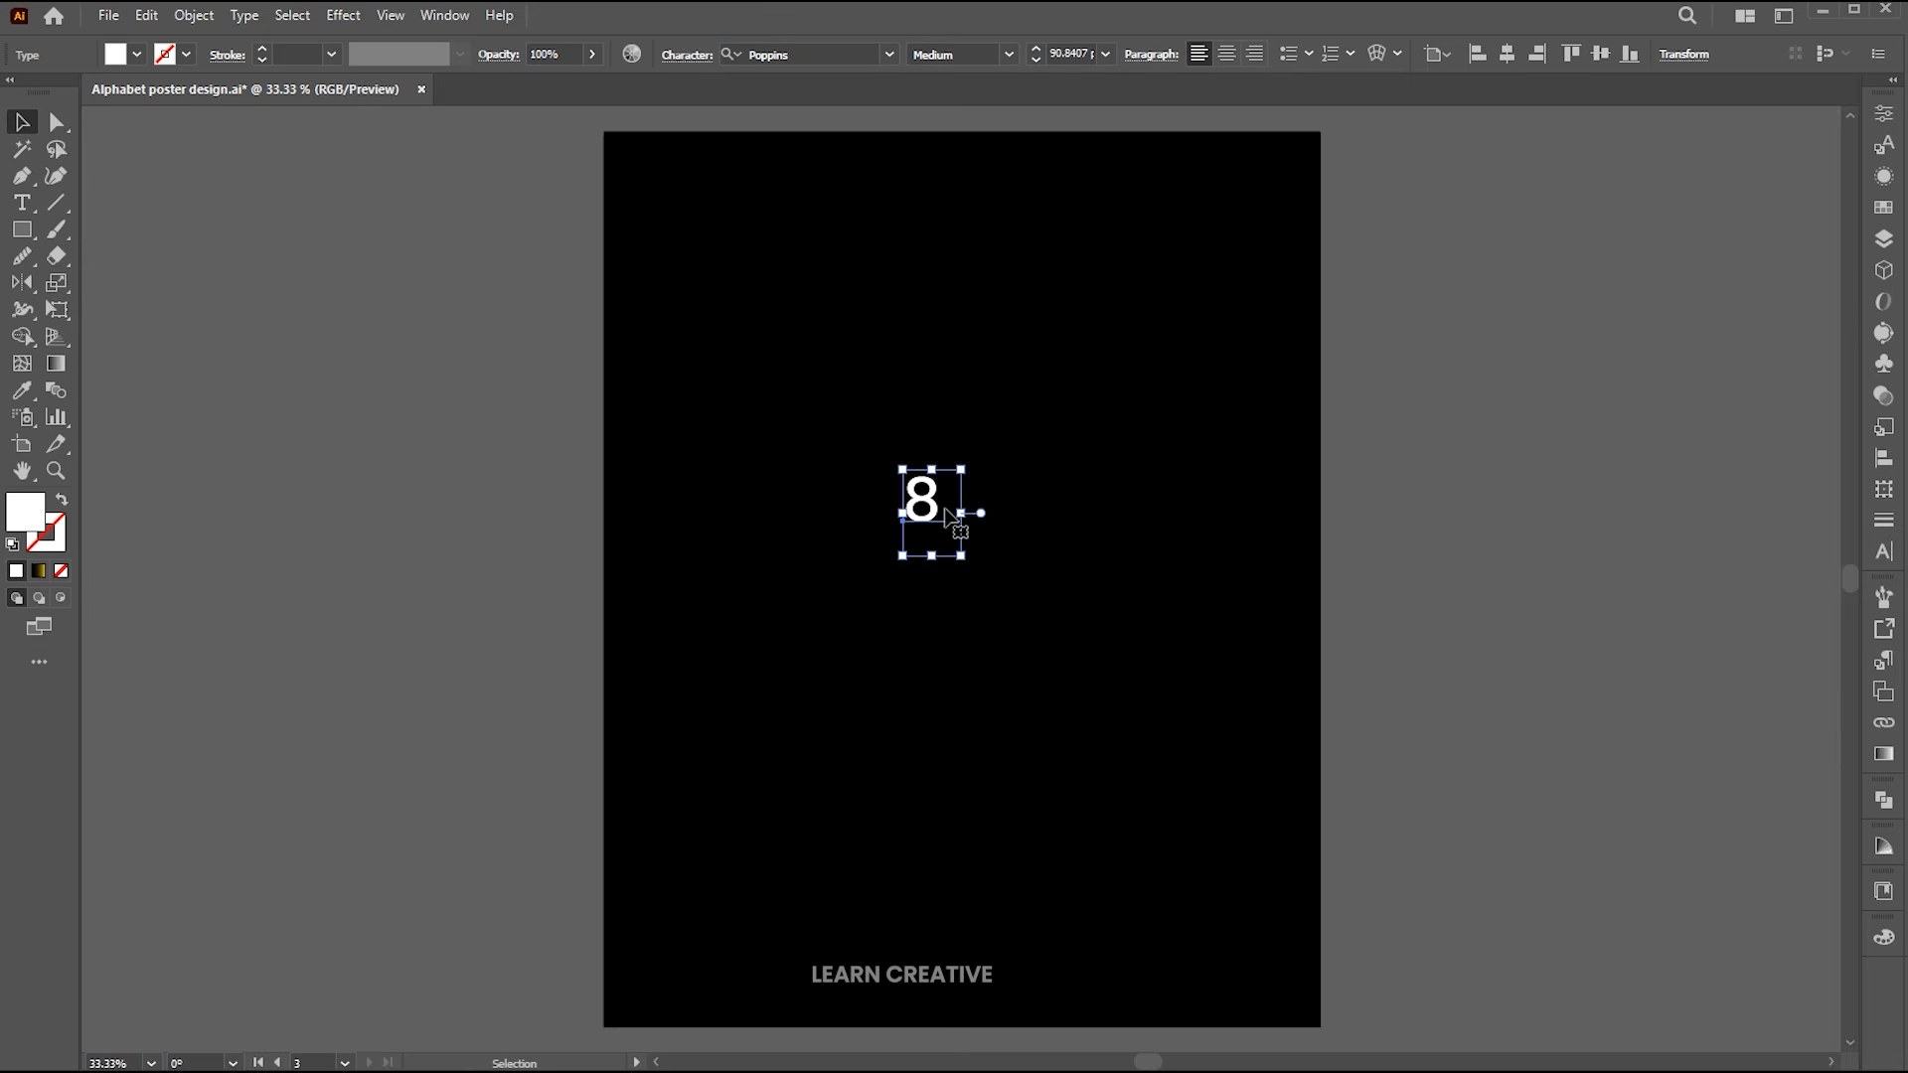
Enlarge the numeral 8 to a font size of about 737 pt.
{"action": "left_click_drag", "start_coordinate": [963, 515], "coordinate": [1128, 513]}
{"action": "left_click_drag", "start_coordinate": [1004, 477], "coordinate": [1171, 567]}
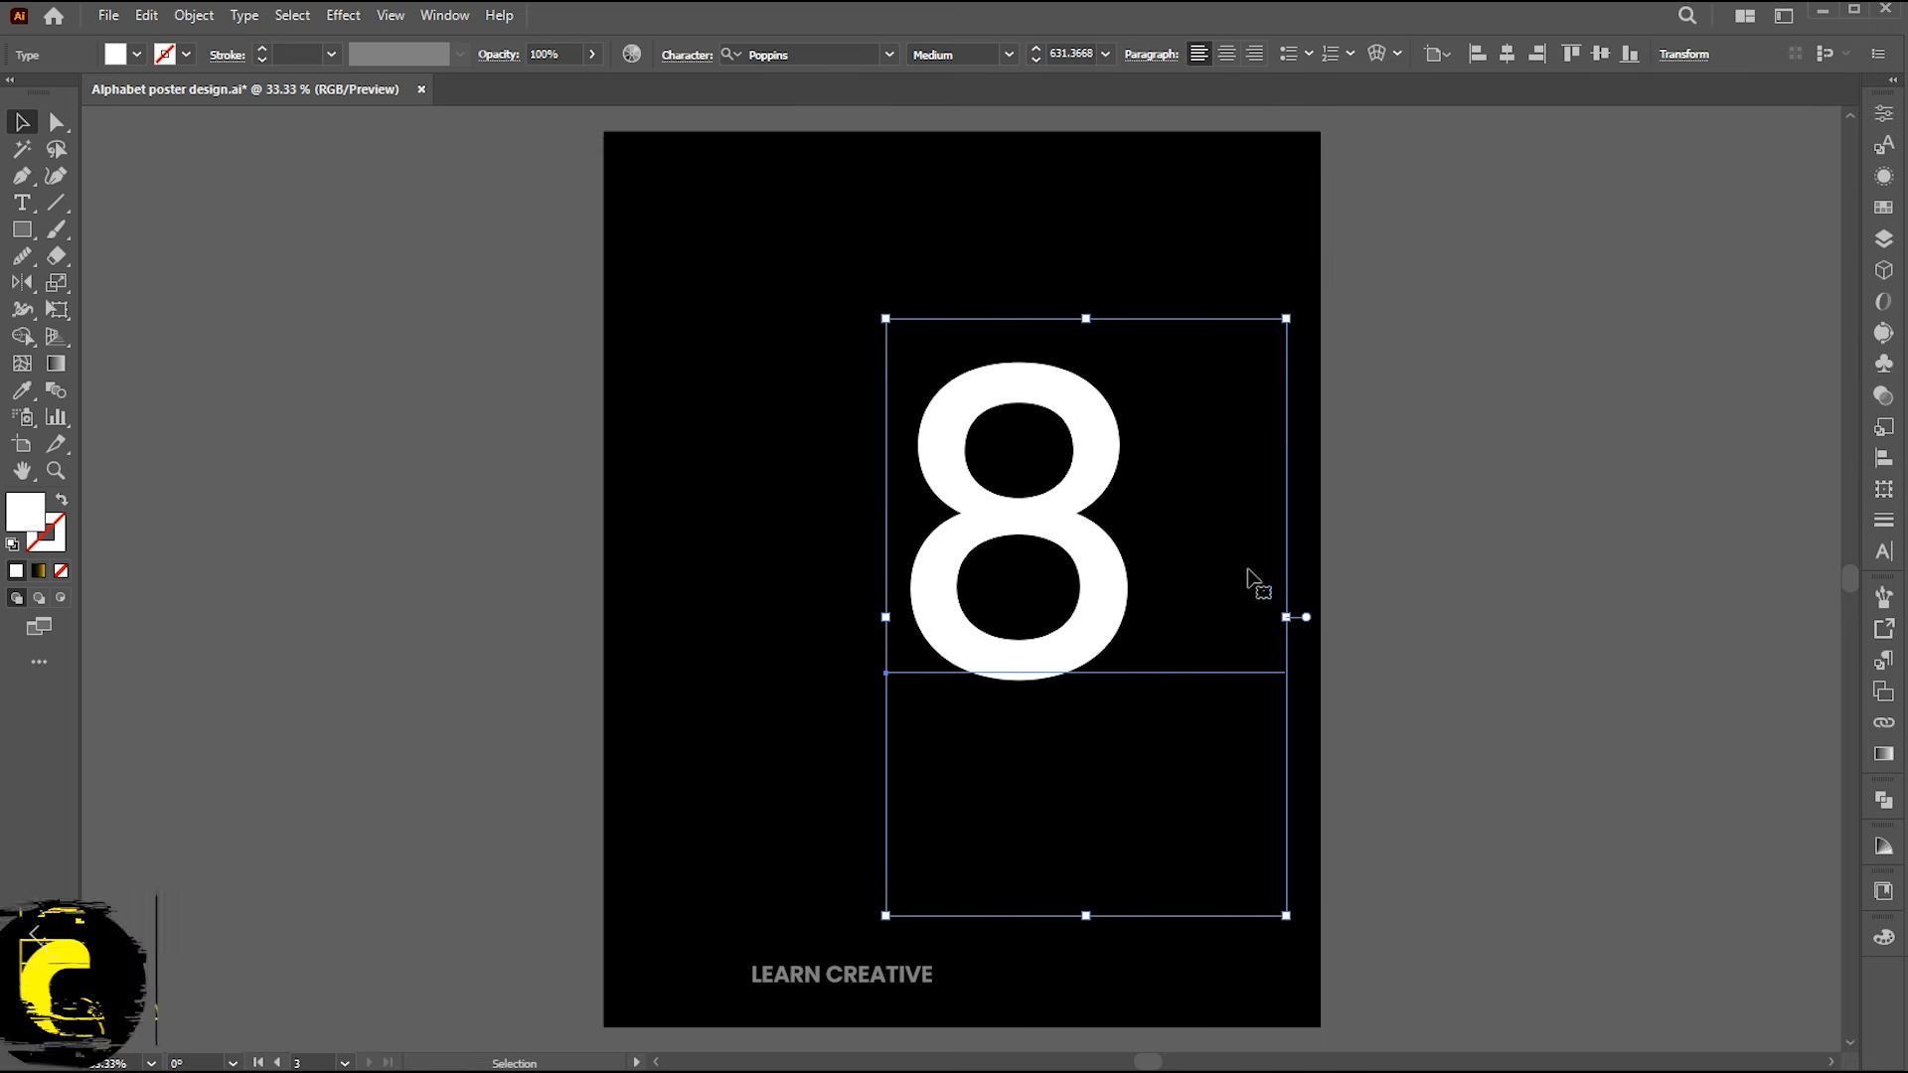
{"action": "left_click_drag", "start_coordinate": [1281, 613], "coordinate": [1319, 616]}
Convert the 8 to outlines and enlarge it to about 501 by 735 px.
{"action": "right_click", "coordinate": [1088, 389]}
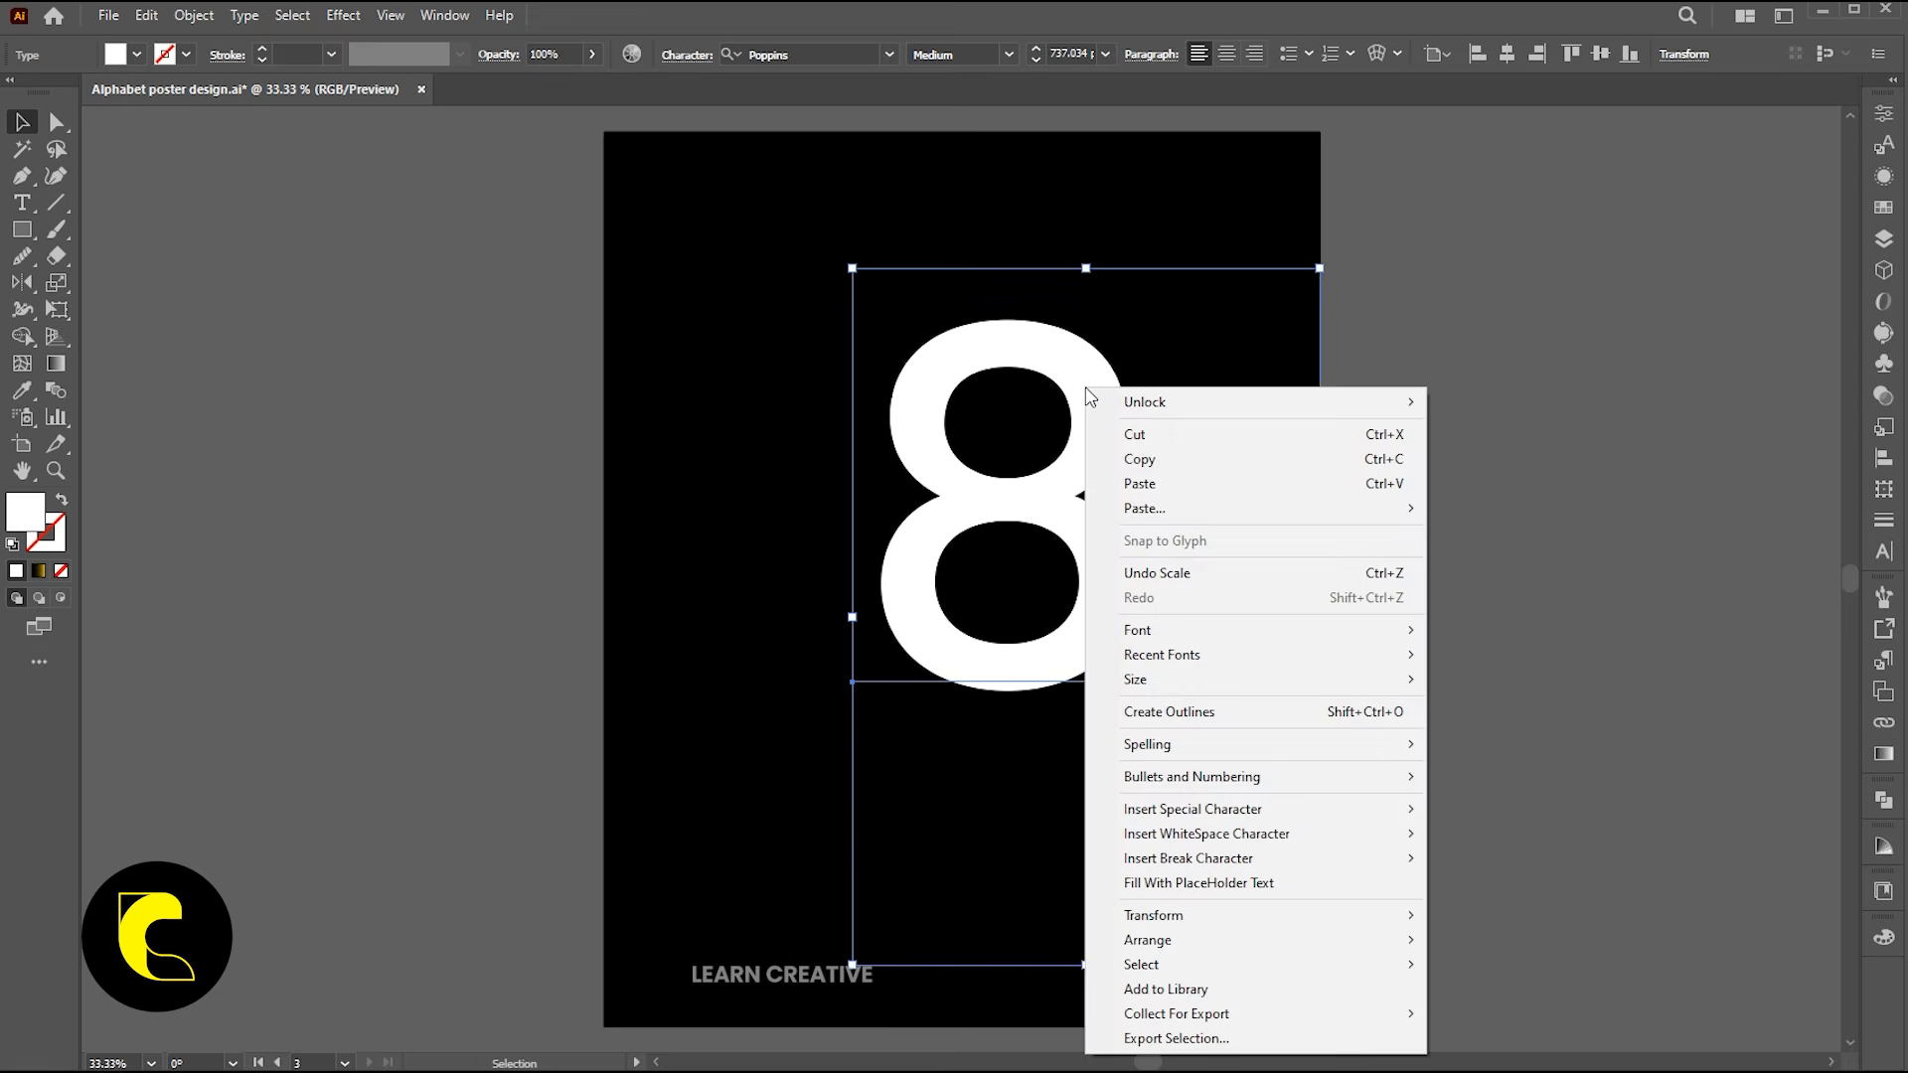
{"action": "left_click", "coordinate": [1161, 709]}
{"action": "left_click_drag", "start_coordinate": [1099, 560], "coordinate": [1176, 565]}
{"action": "key", "text": "Right"}
{"action": "key", "text": "Right"}
{"action": "key", "text": "Right"}
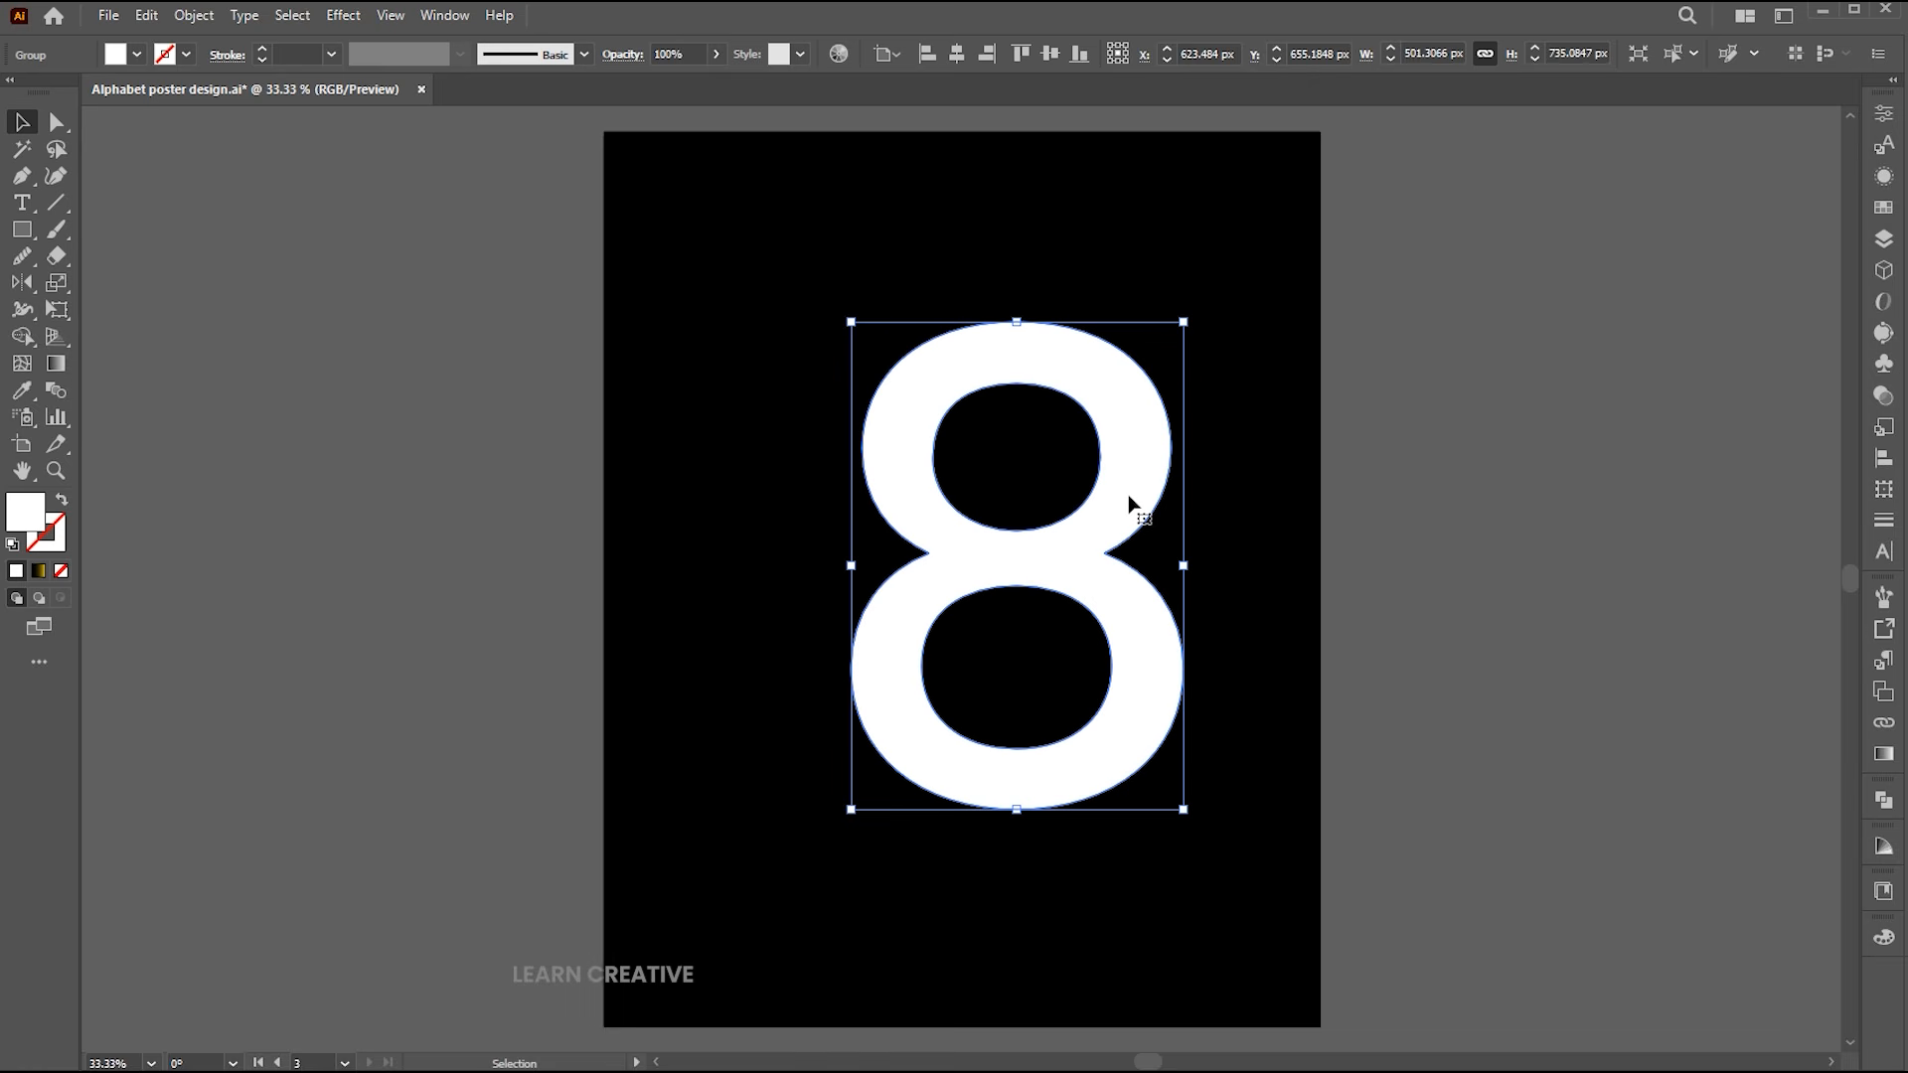
Offset the outlined 8's path outward with miter joins, making a larger copy about 589 by 823 px.
{"action": "left_click", "coordinate": [193, 15]}
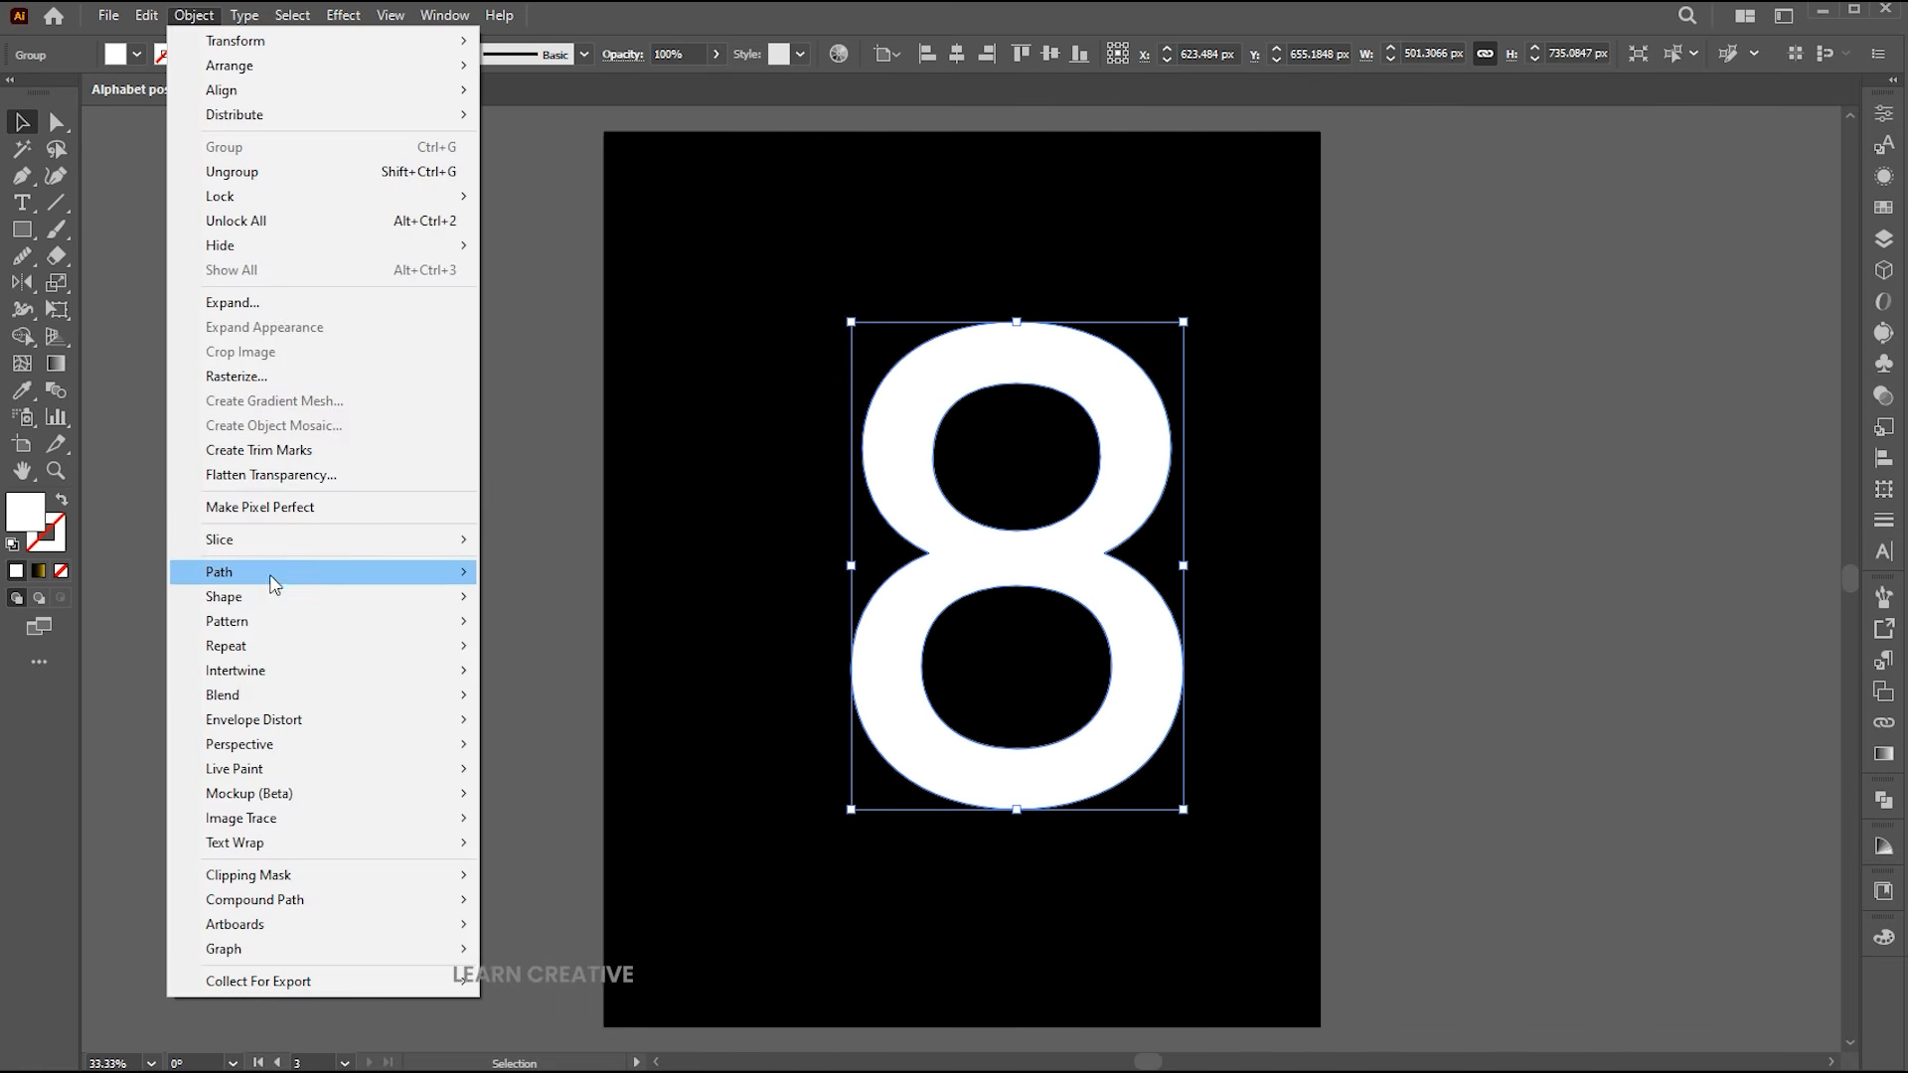
{"action": "mouse_move", "coordinate": [277, 572]}
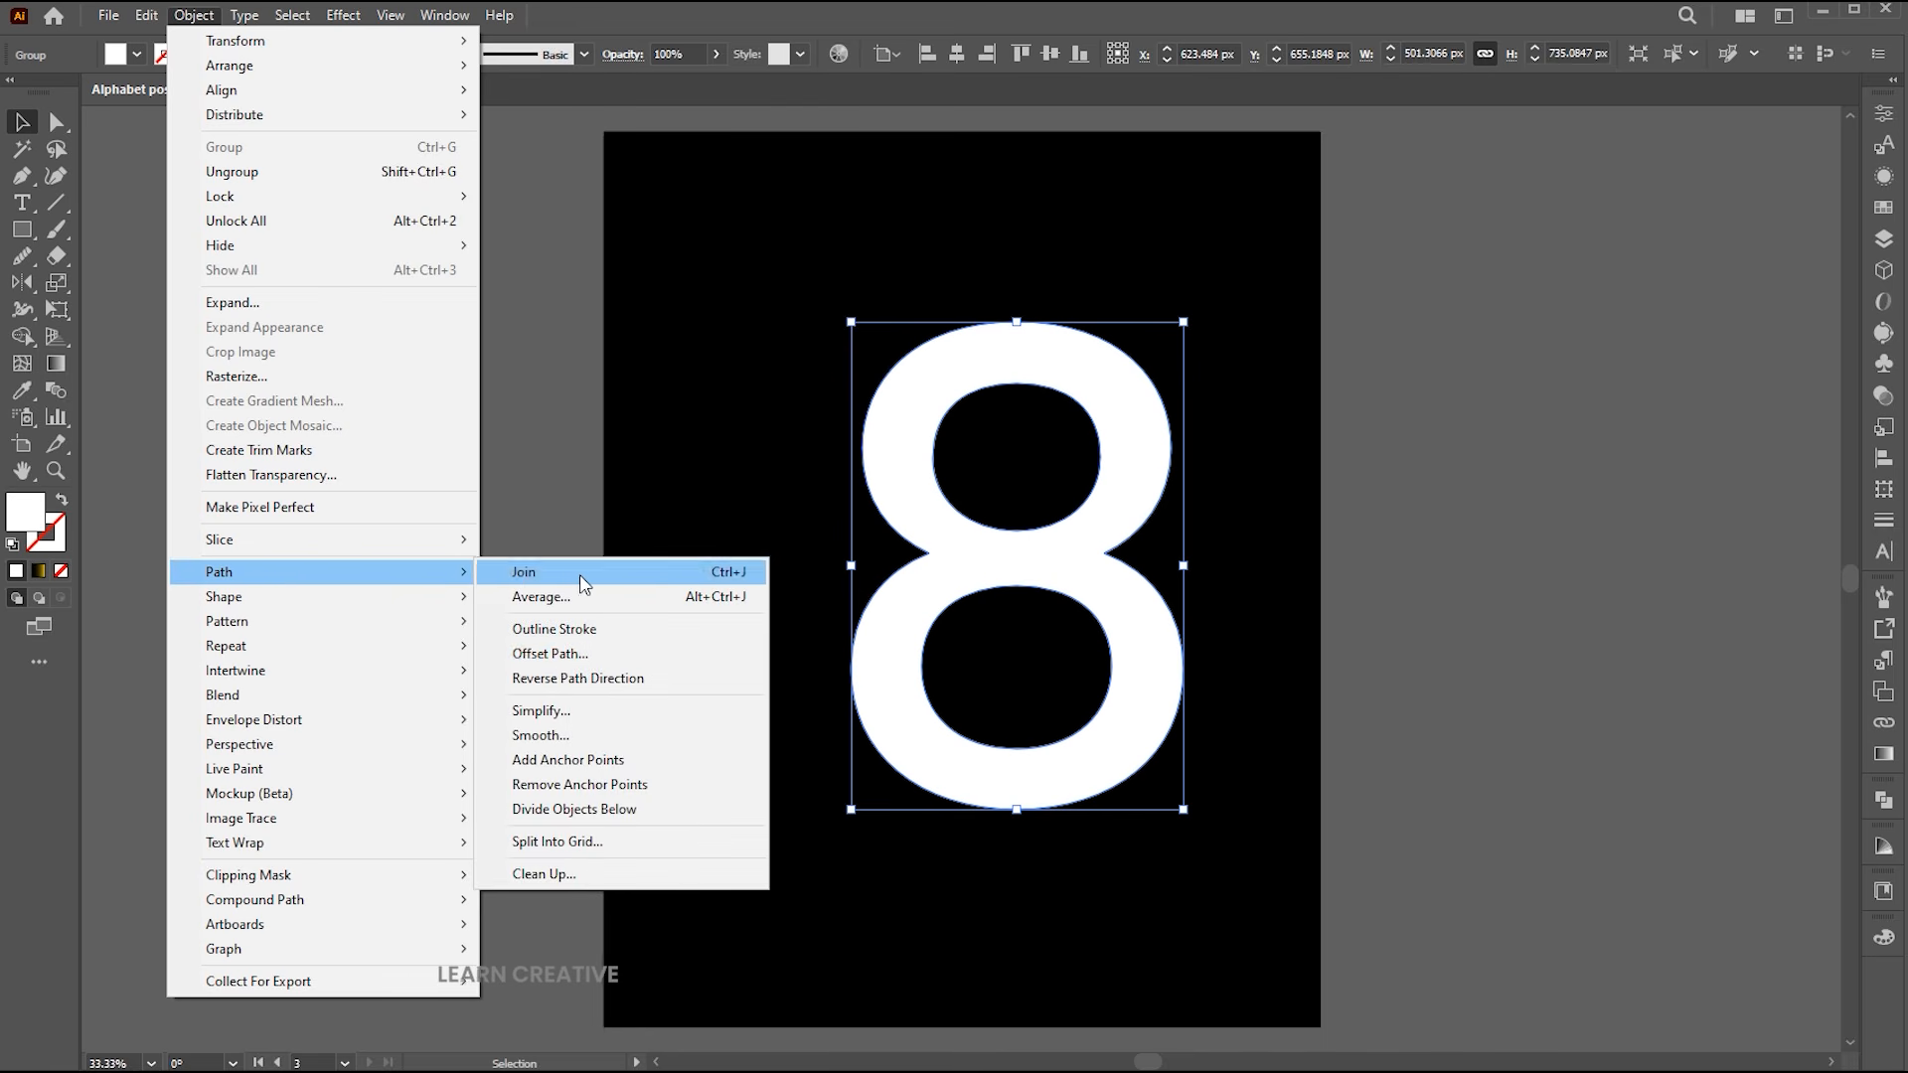
{"action": "left_click", "coordinate": [559, 654]}
{"action": "key", "text": "Up"}
{"action": "key", "text": "Up"}
{"action": "key", "text": "Up"}
{"action": "key", "text": "Up"}
{"action": "key", "text": "Up"}
{"action": "key", "text": "Up"}
{"action": "key", "text": "Up"}
{"action": "key", "text": "Up"}
{"action": "key", "text": "Up"}
{"action": "key", "text": "Up"}
{"action": "key", "text": "Up"}
{"action": "key", "text": "Up"}
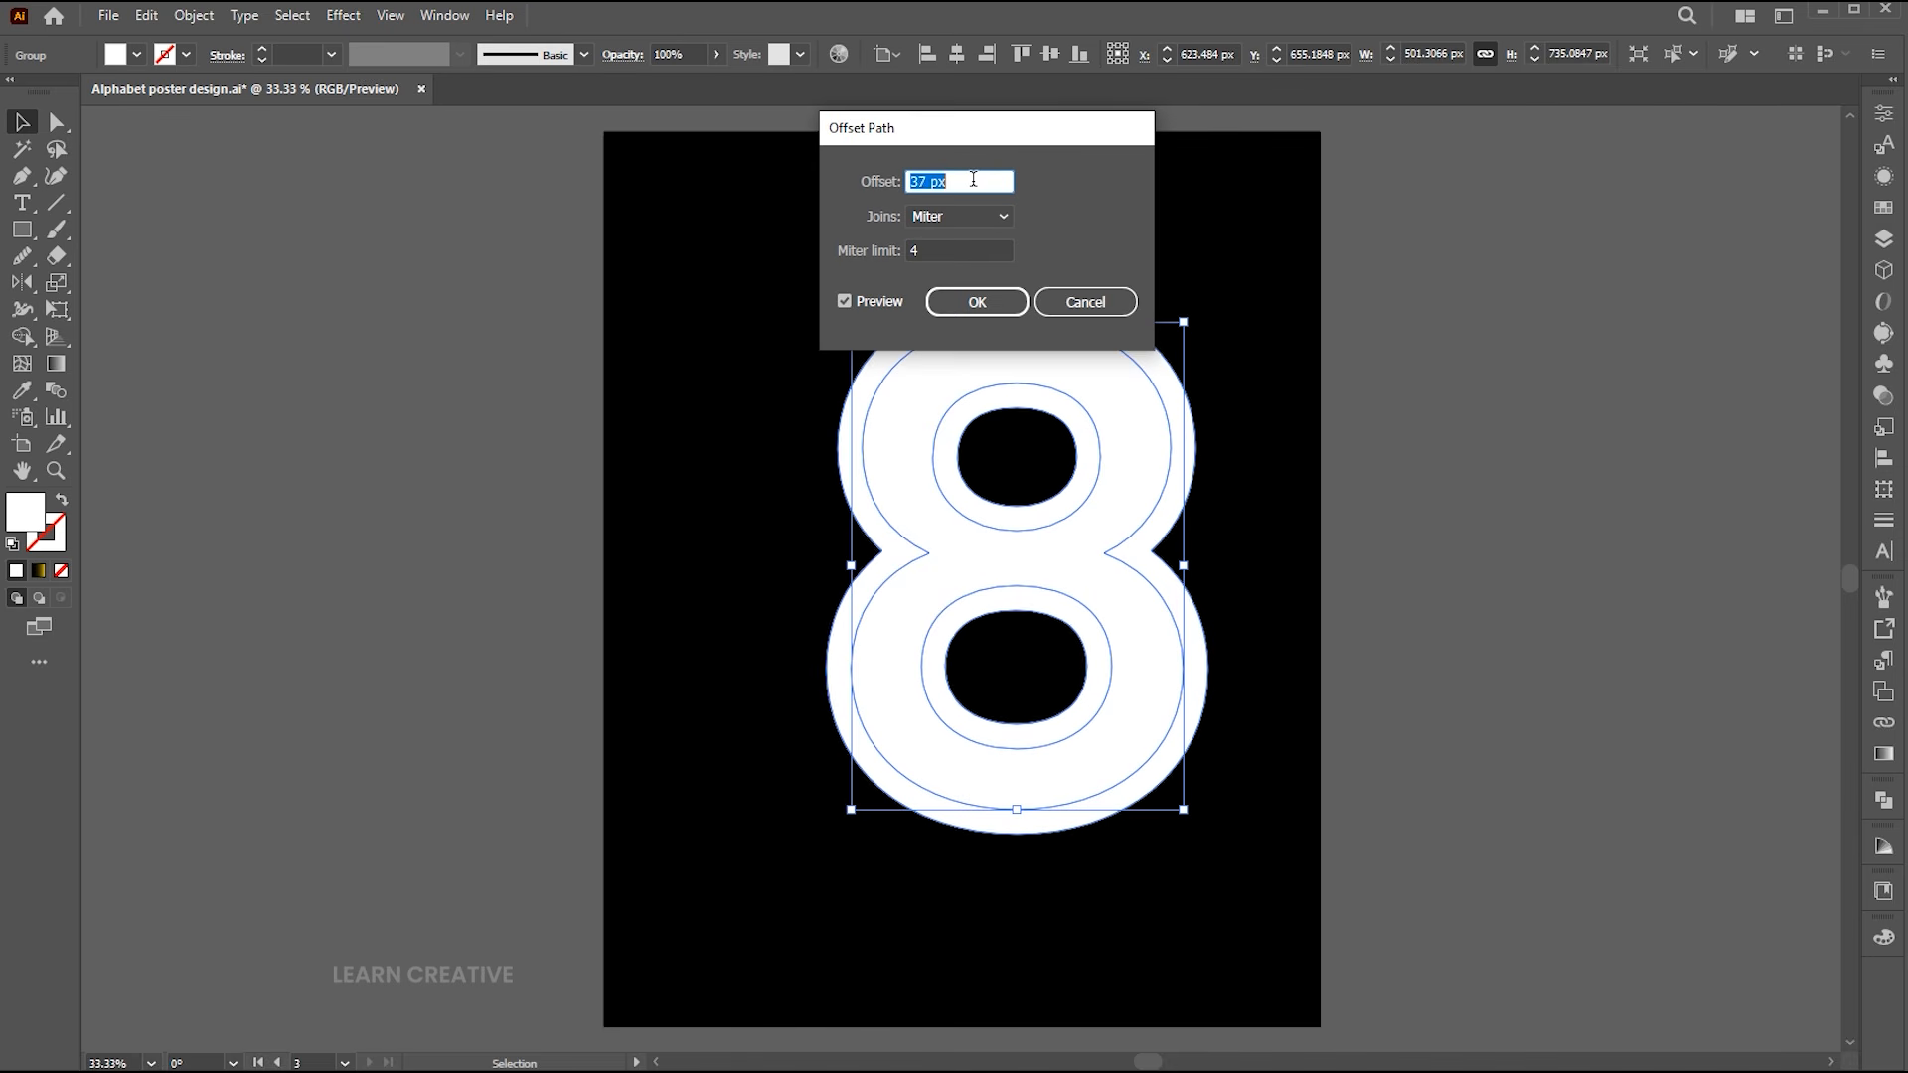
{"action": "left_click", "coordinate": [952, 313]}
Cut the larger offset 8 and paste it in front at the same position.
{"action": "left_click", "coordinate": [147, 15]}
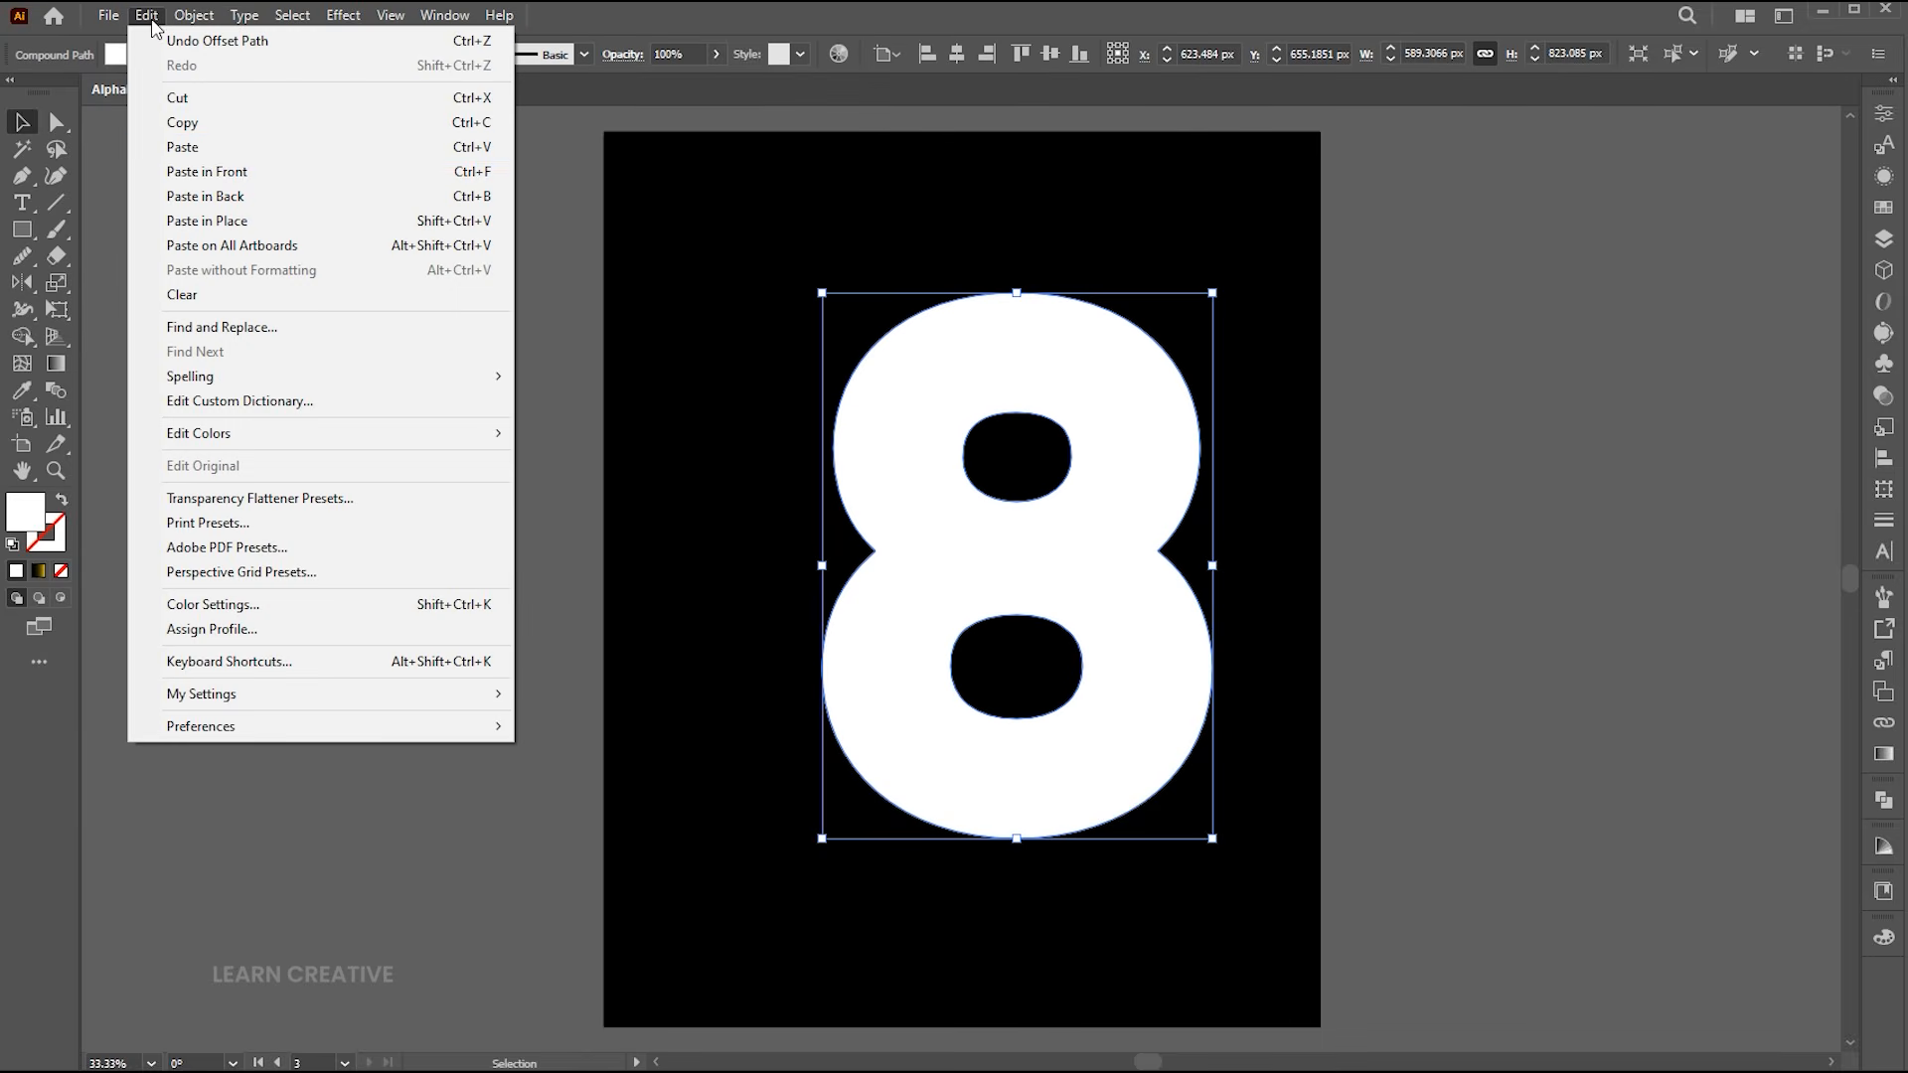
{"action": "left_click", "coordinate": [189, 97]}
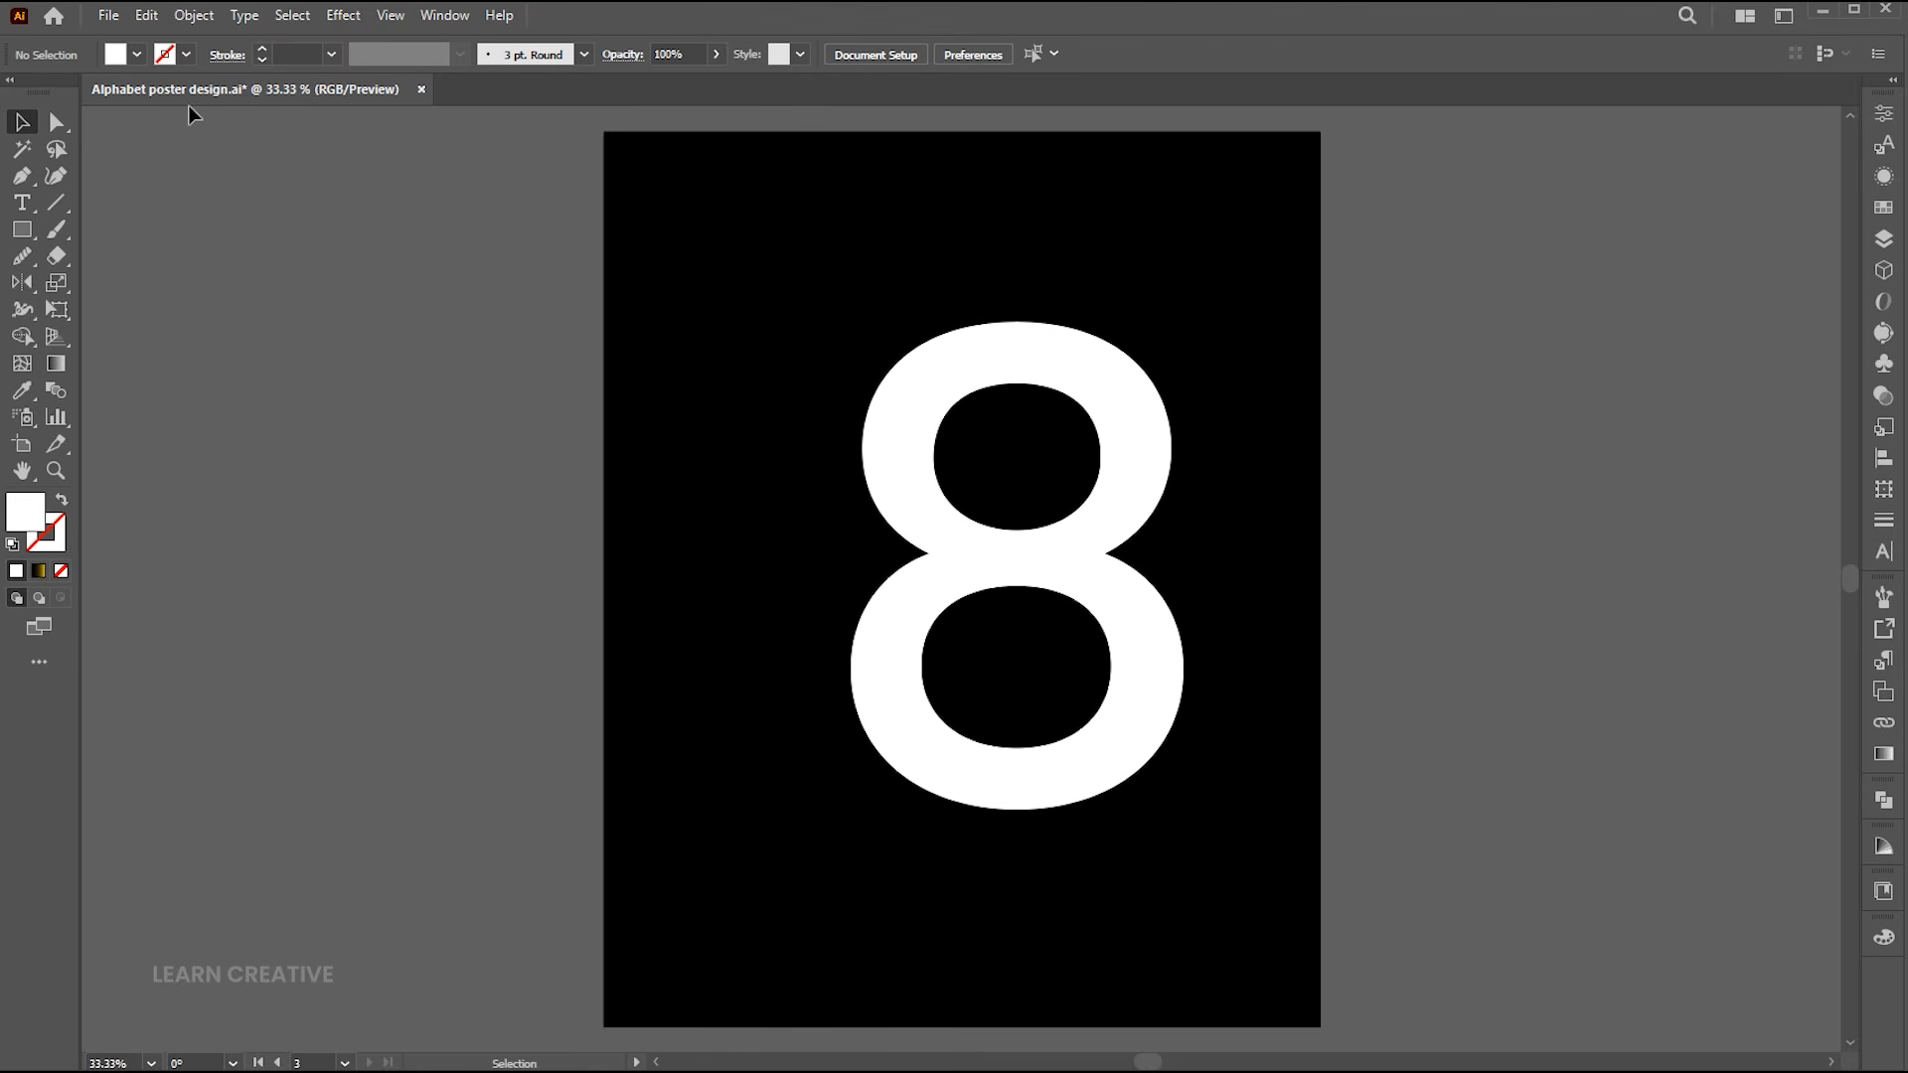
{"action": "left_click", "coordinate": [147, 15]}
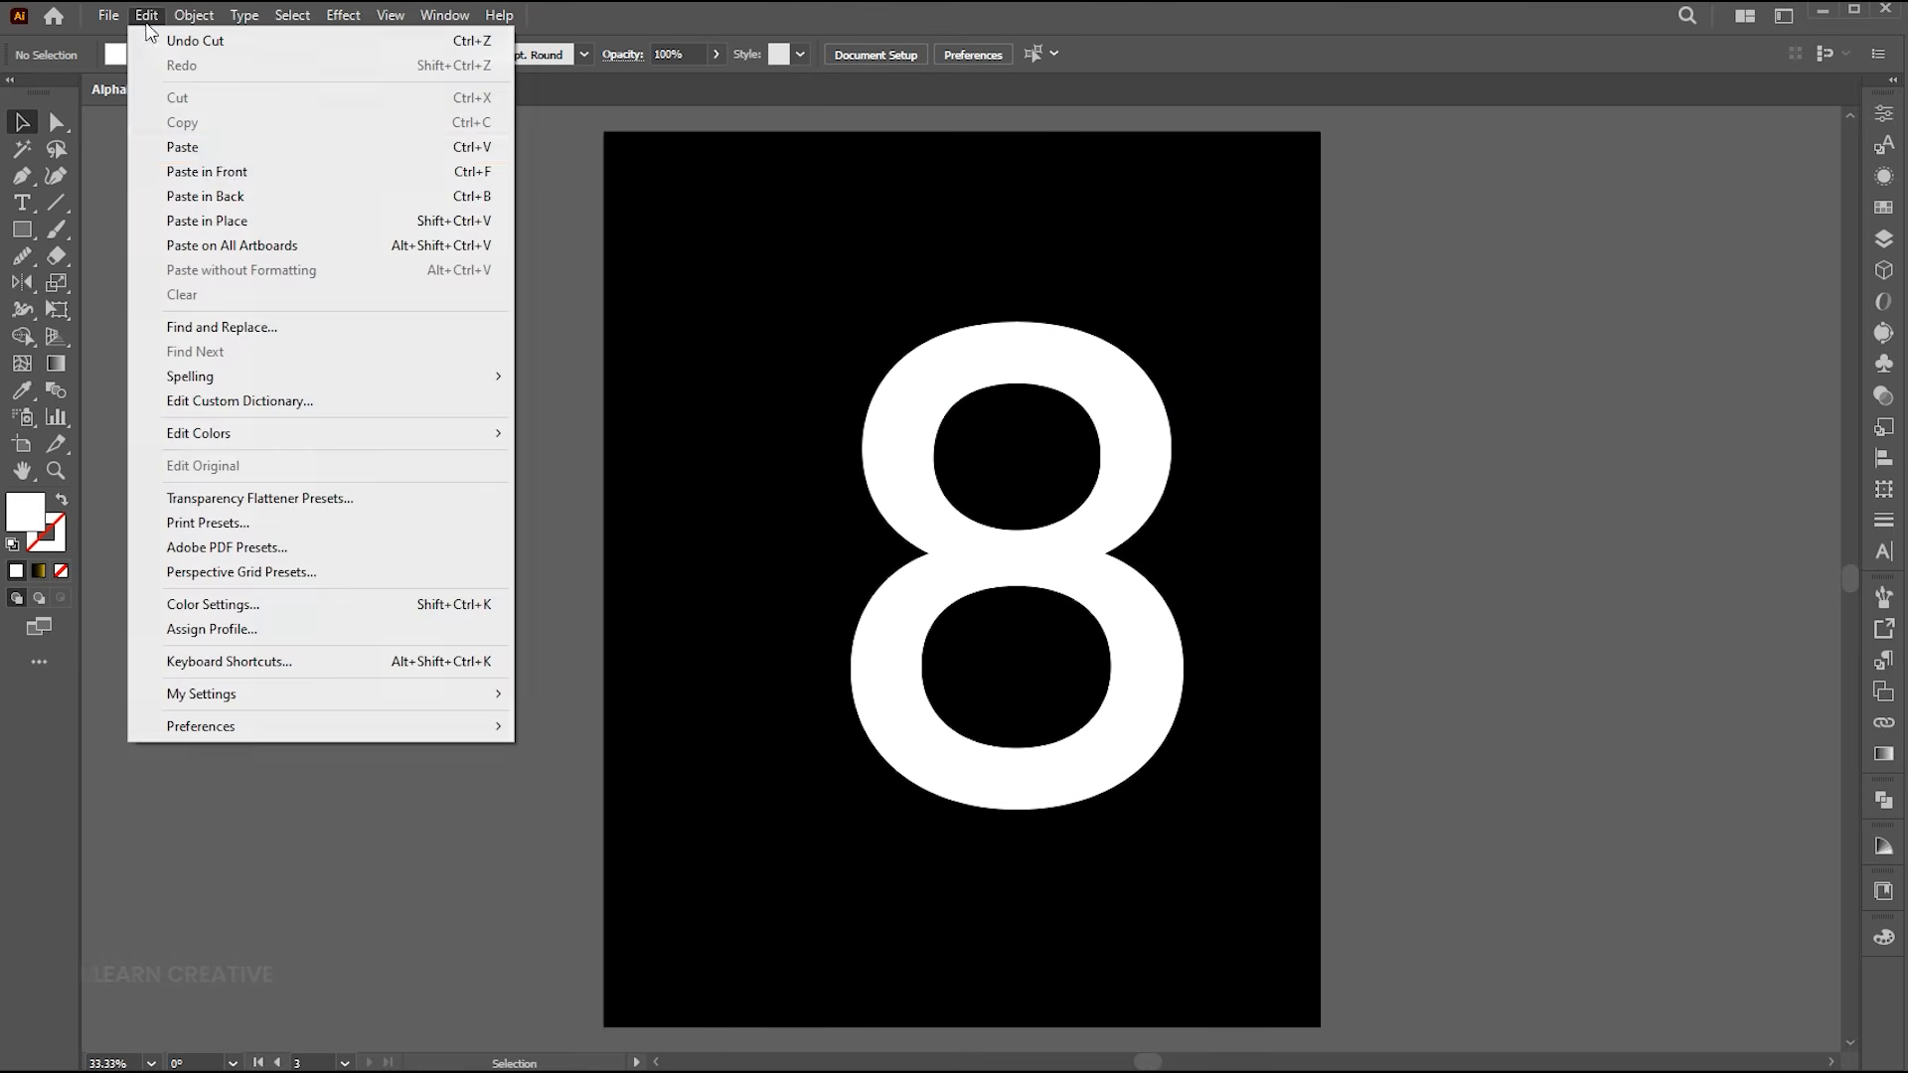
{"action": "left_click", "coordinate": [188, 166]}
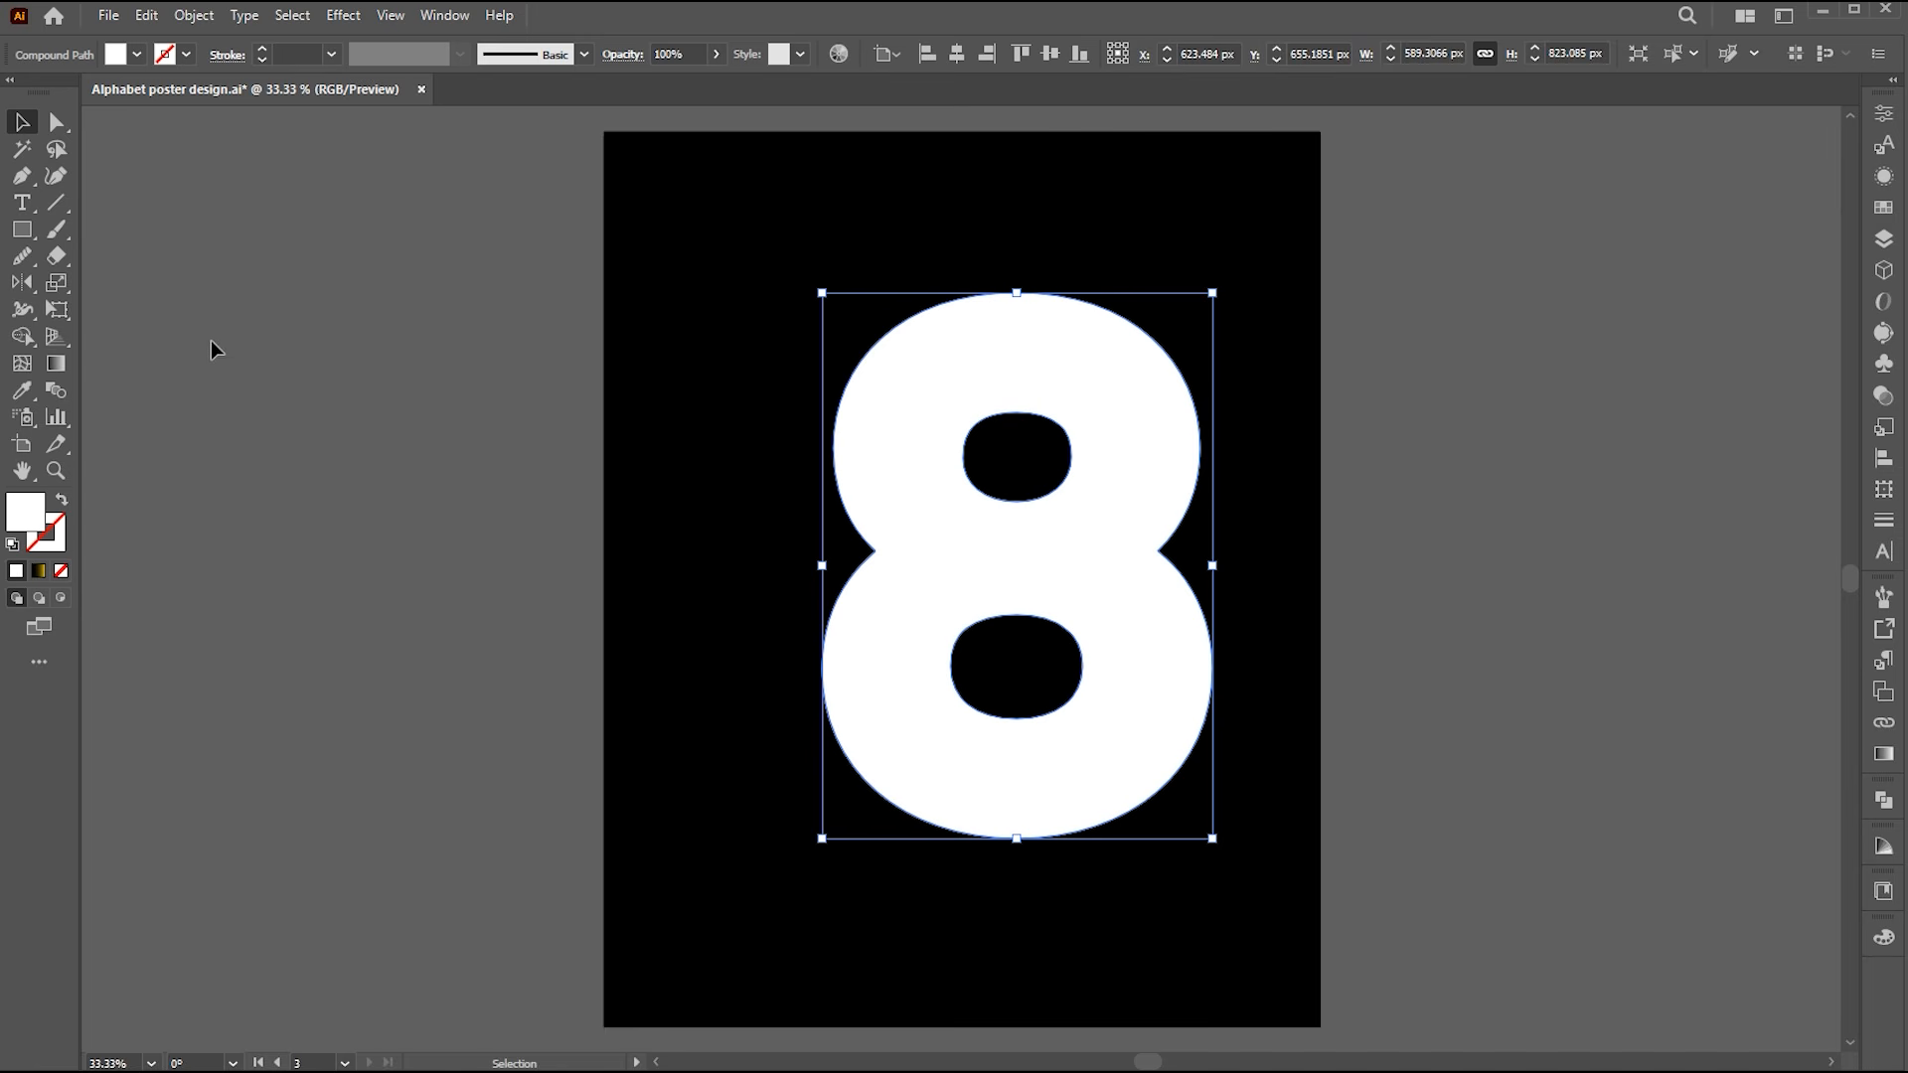
Erase the left half of the larger 8 with a rectangular Eraser area ending at its vertical centre.
{"action": "left_click", "coordinate": [62, 258]}
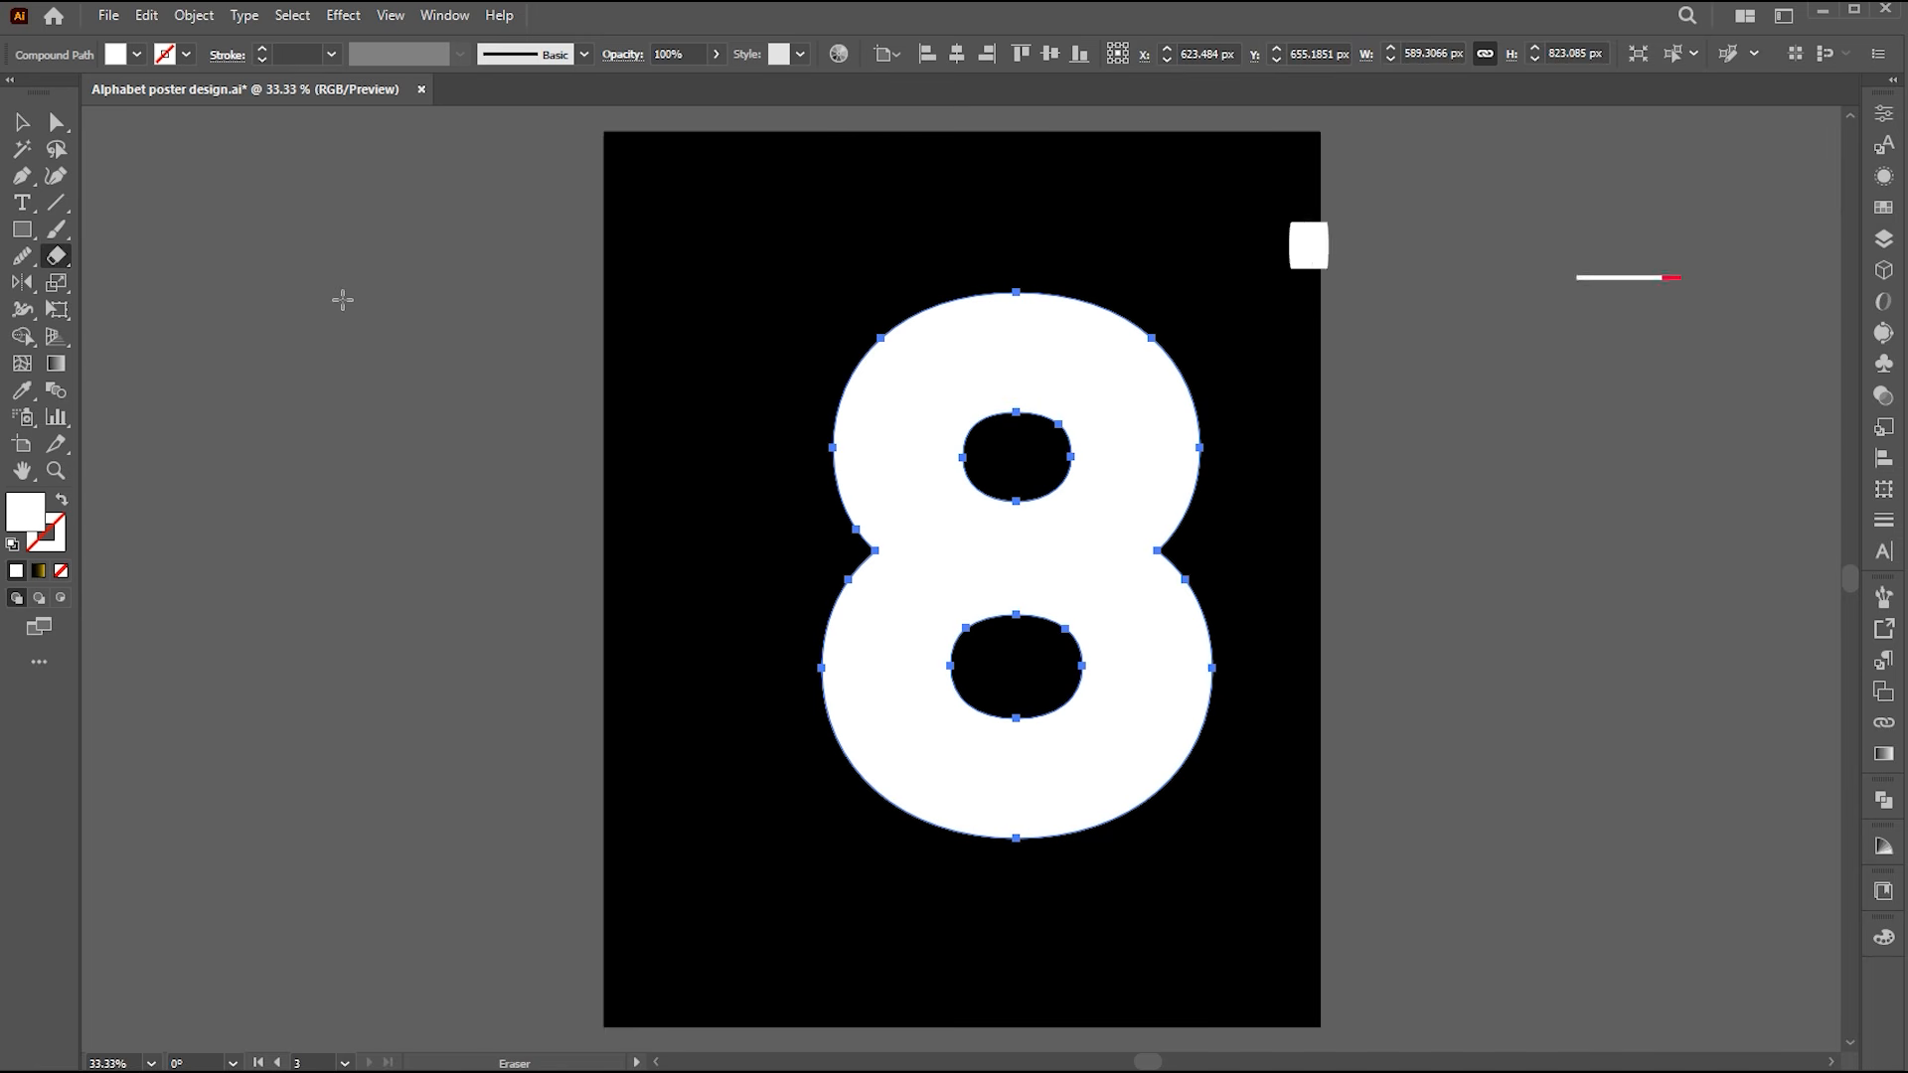
{"action": "left_click_drag", "start_coordinate": [696, 221], "coordinate": [1014, 904]}
{"action": "key", "text": "v"}
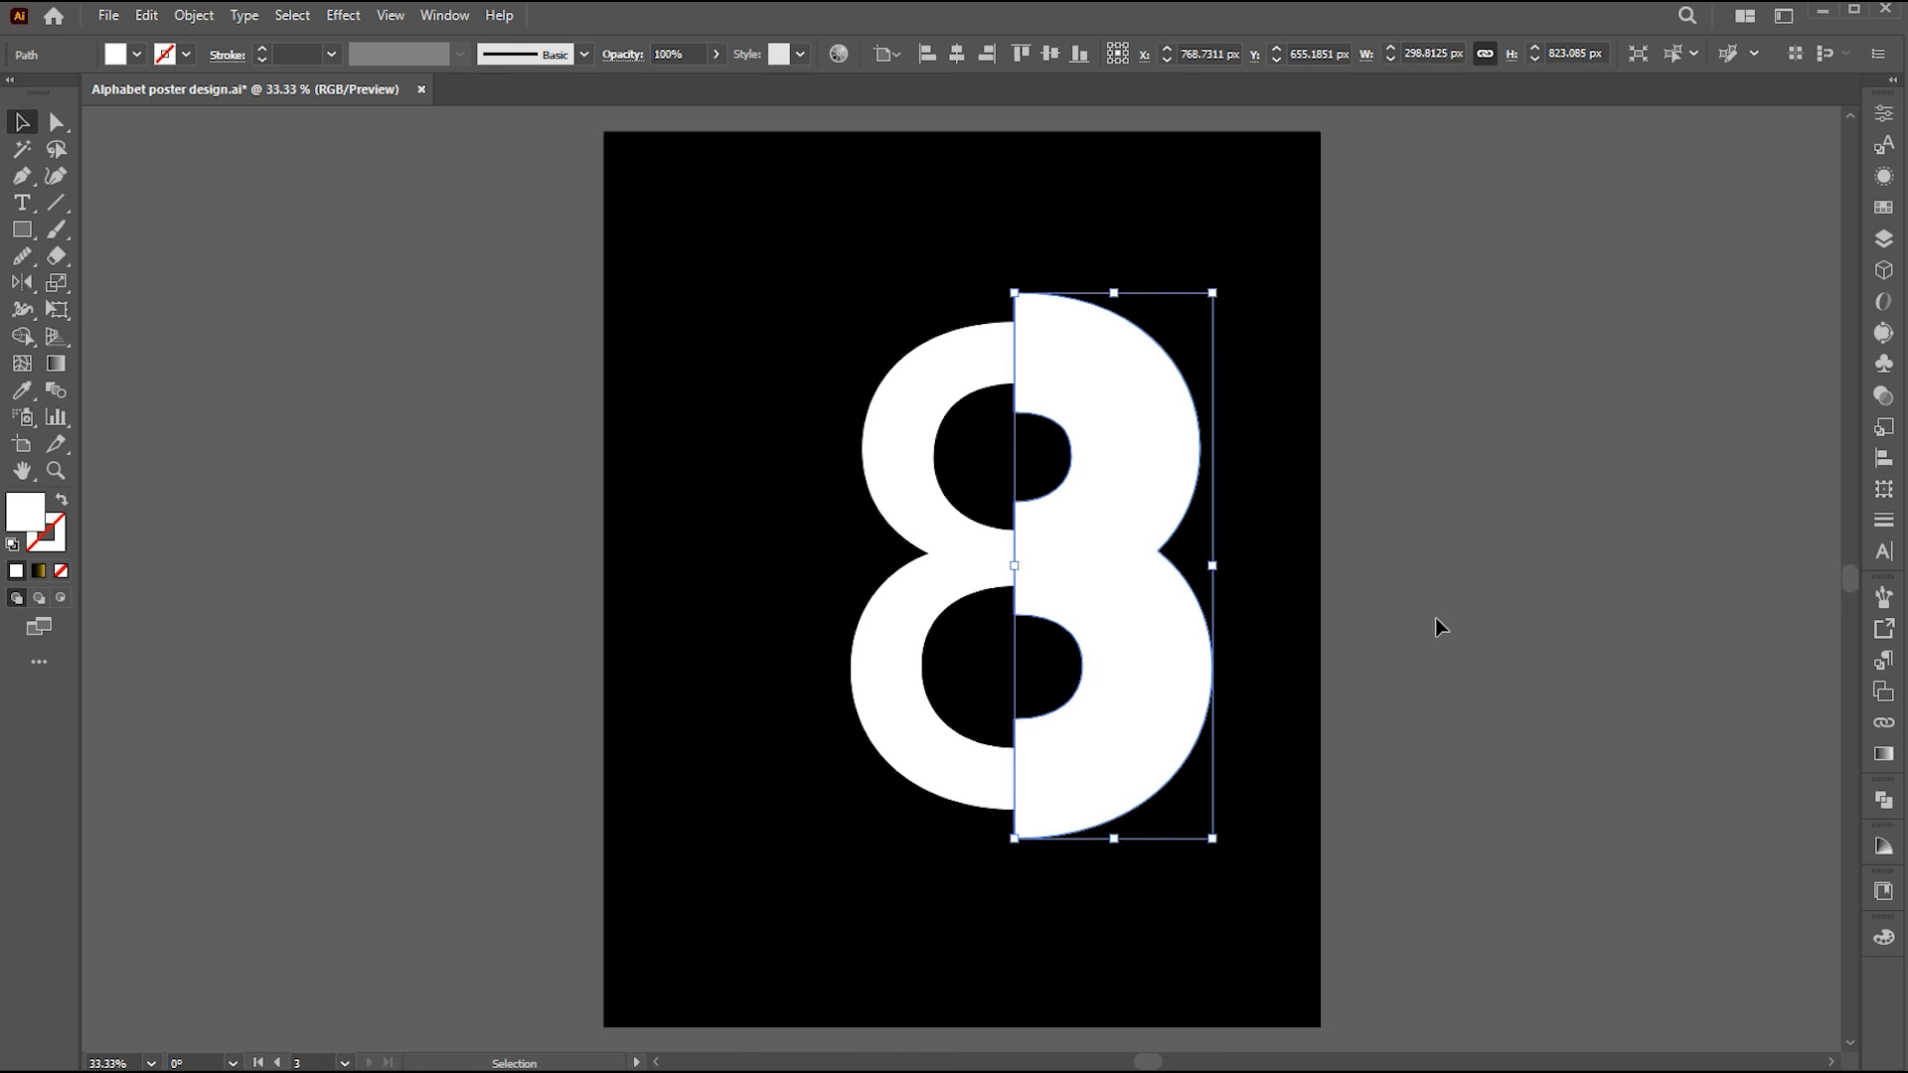
{"action": "left_click", "coordinate": [1470, 592]}
Place the linked image medium-shot-woman-posing-with-parrot (2) at about 621 by 931.5 px over the right part of the 8.
{"action": "left_click", "coordinate": [108, 15]}
{"action": "left_click", "coordinate": [153, 416]}
{"action": "left_click", "coordinate": [394, 238]}
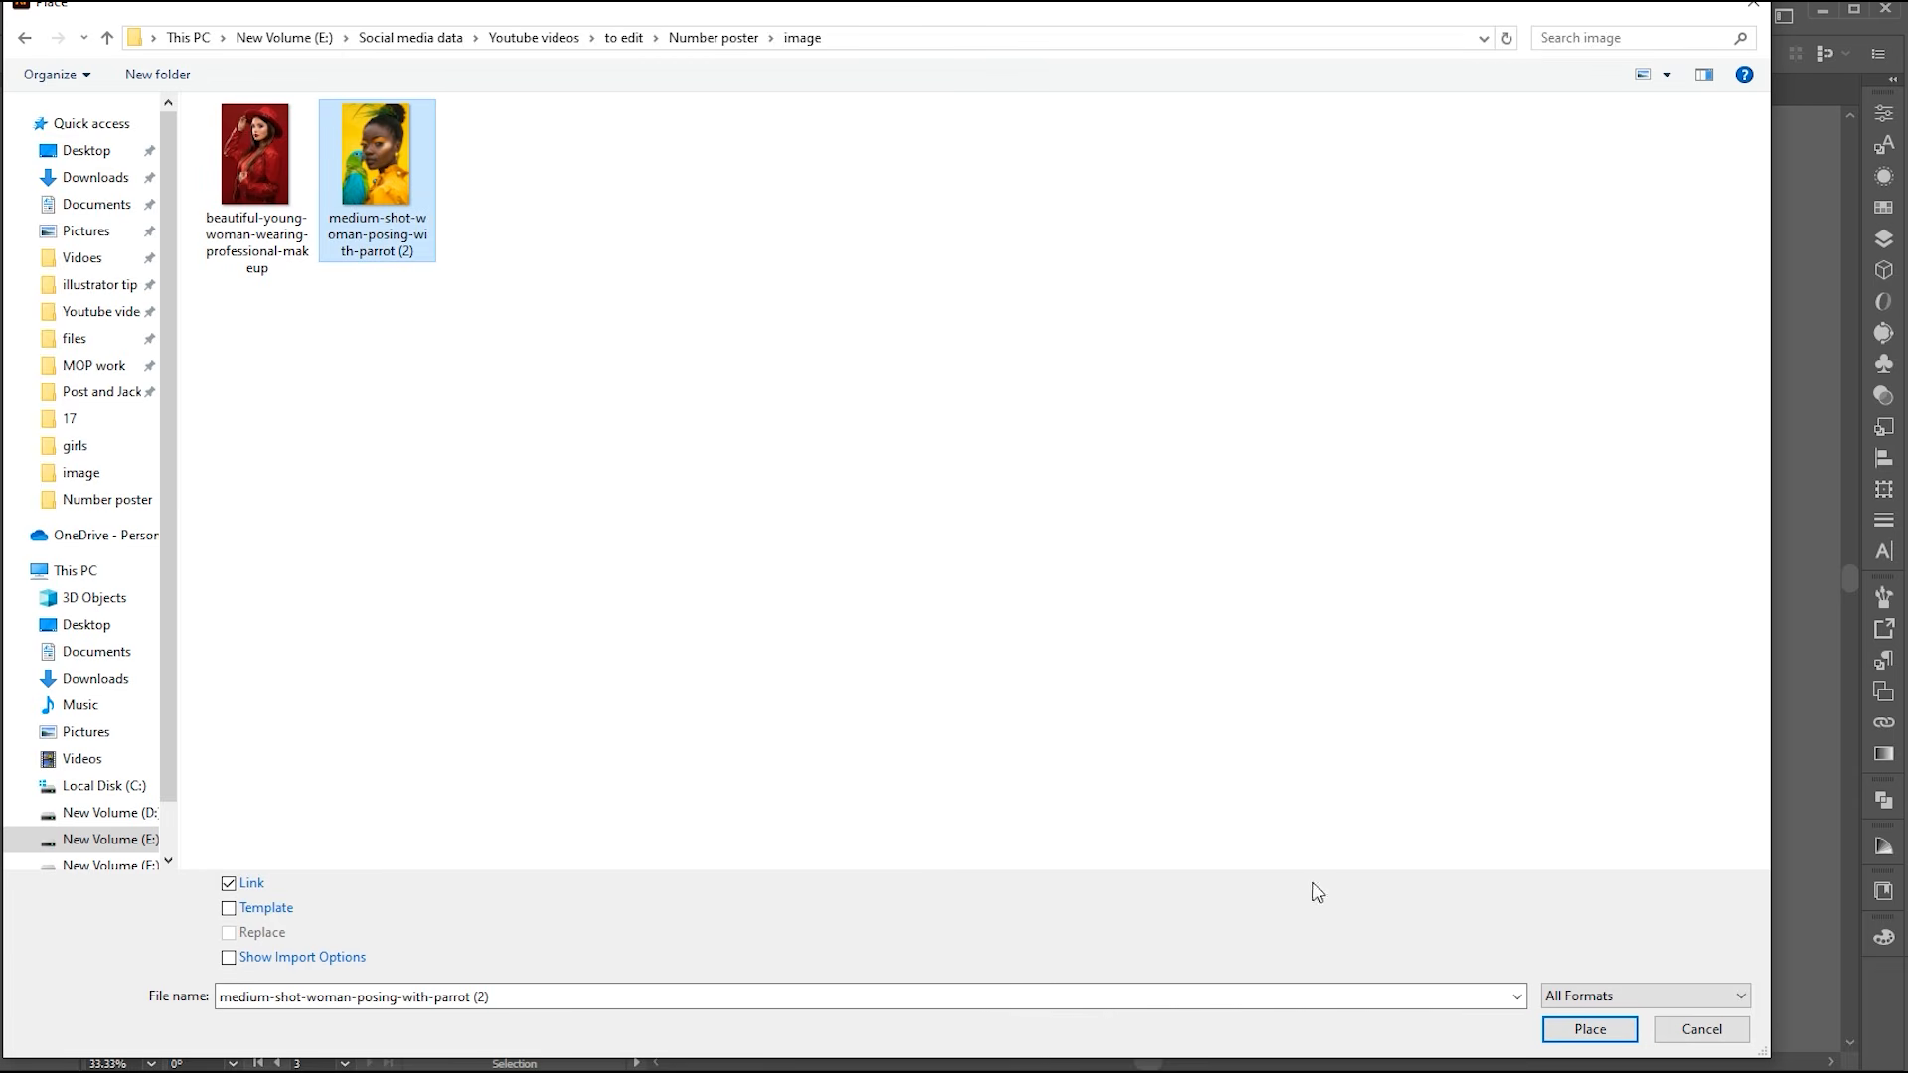
{"action": "left_click", "coordinate": [1590, 1028]}
{"action": "left_click_drag", "start_coordinate": [969, 266], "coordinate": [1449, 884]}
{"action": "left_click_drag", "start_coordinate": [1210, 556], "coordinate": [1126, 528]}
Send the parrot photo behind the larger half 8 and clip it to that shape with a clipping mask.
{"action": "right_click", "coordinate": [1126, 527]}
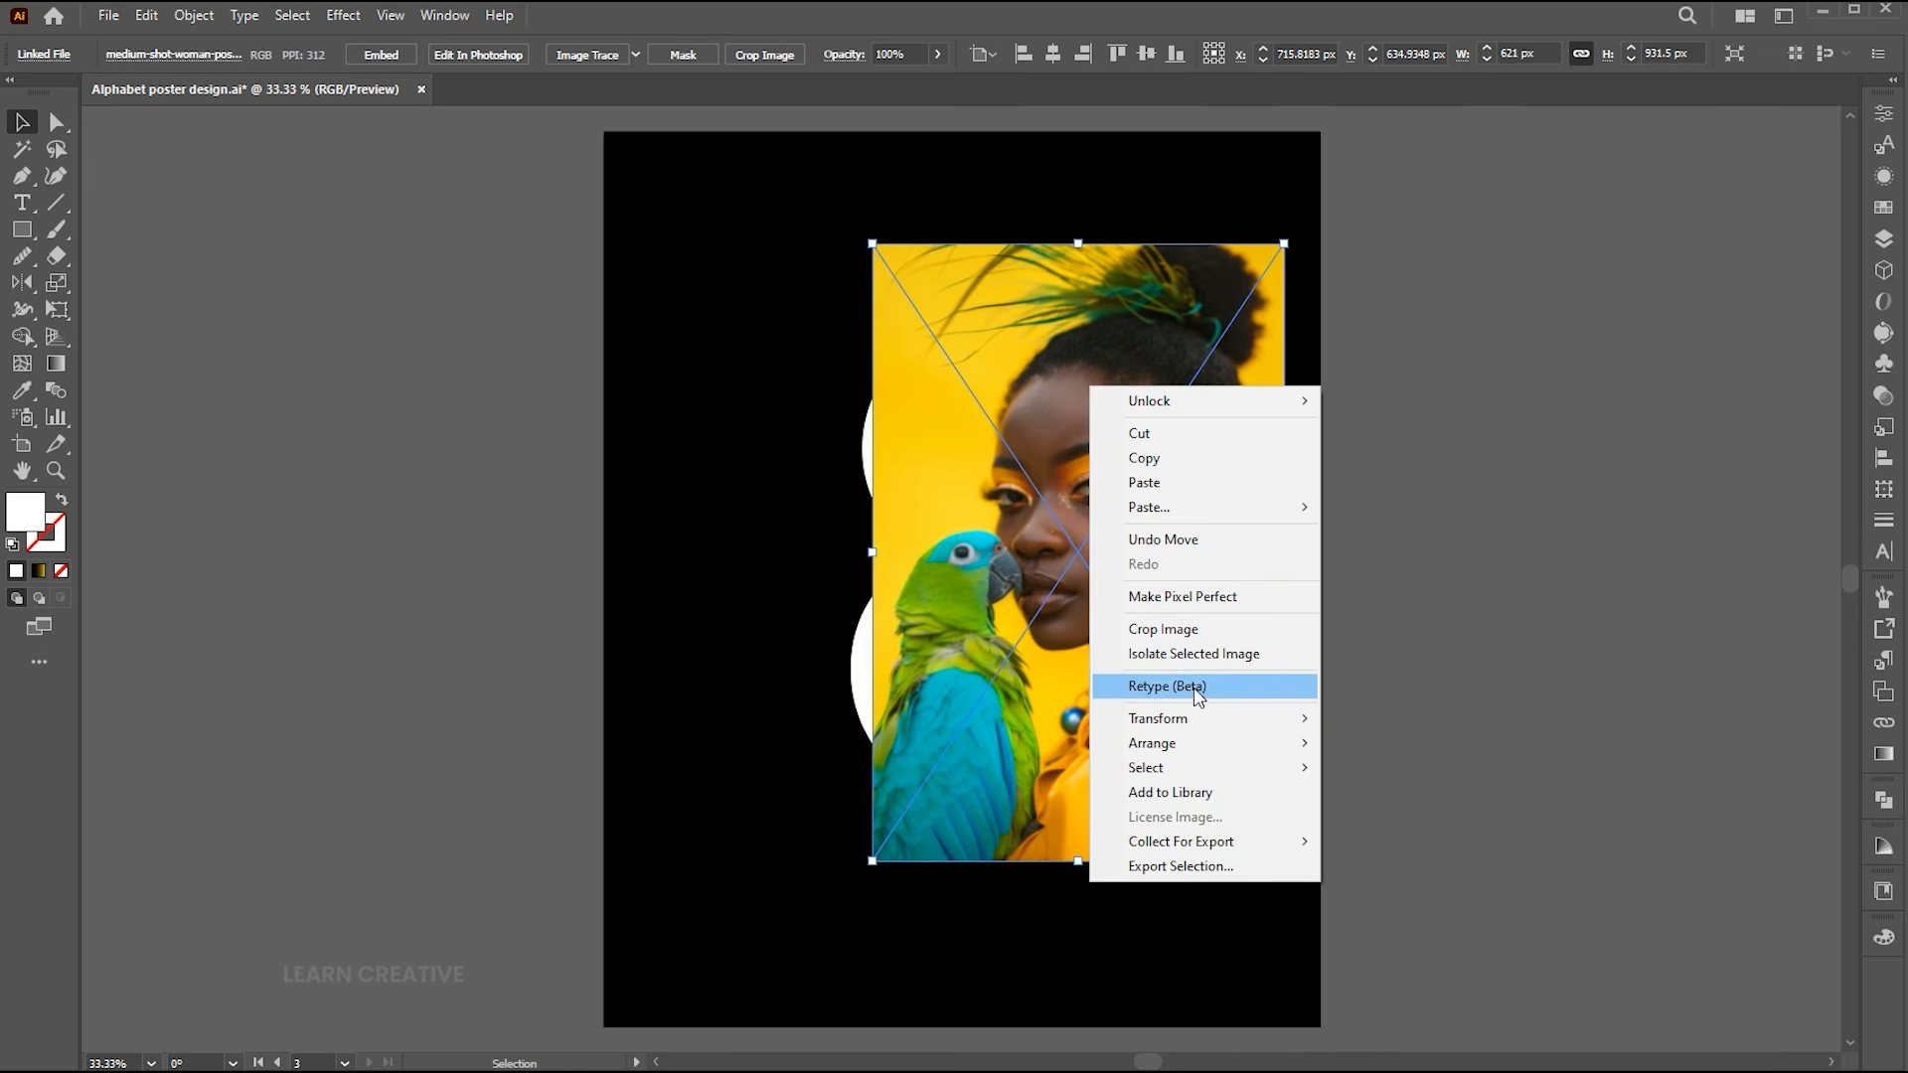
{"action": "mouse_move", "coordinate": [1189, 745]}
{"action": "left_click", "coordinate": [1378, 793]}
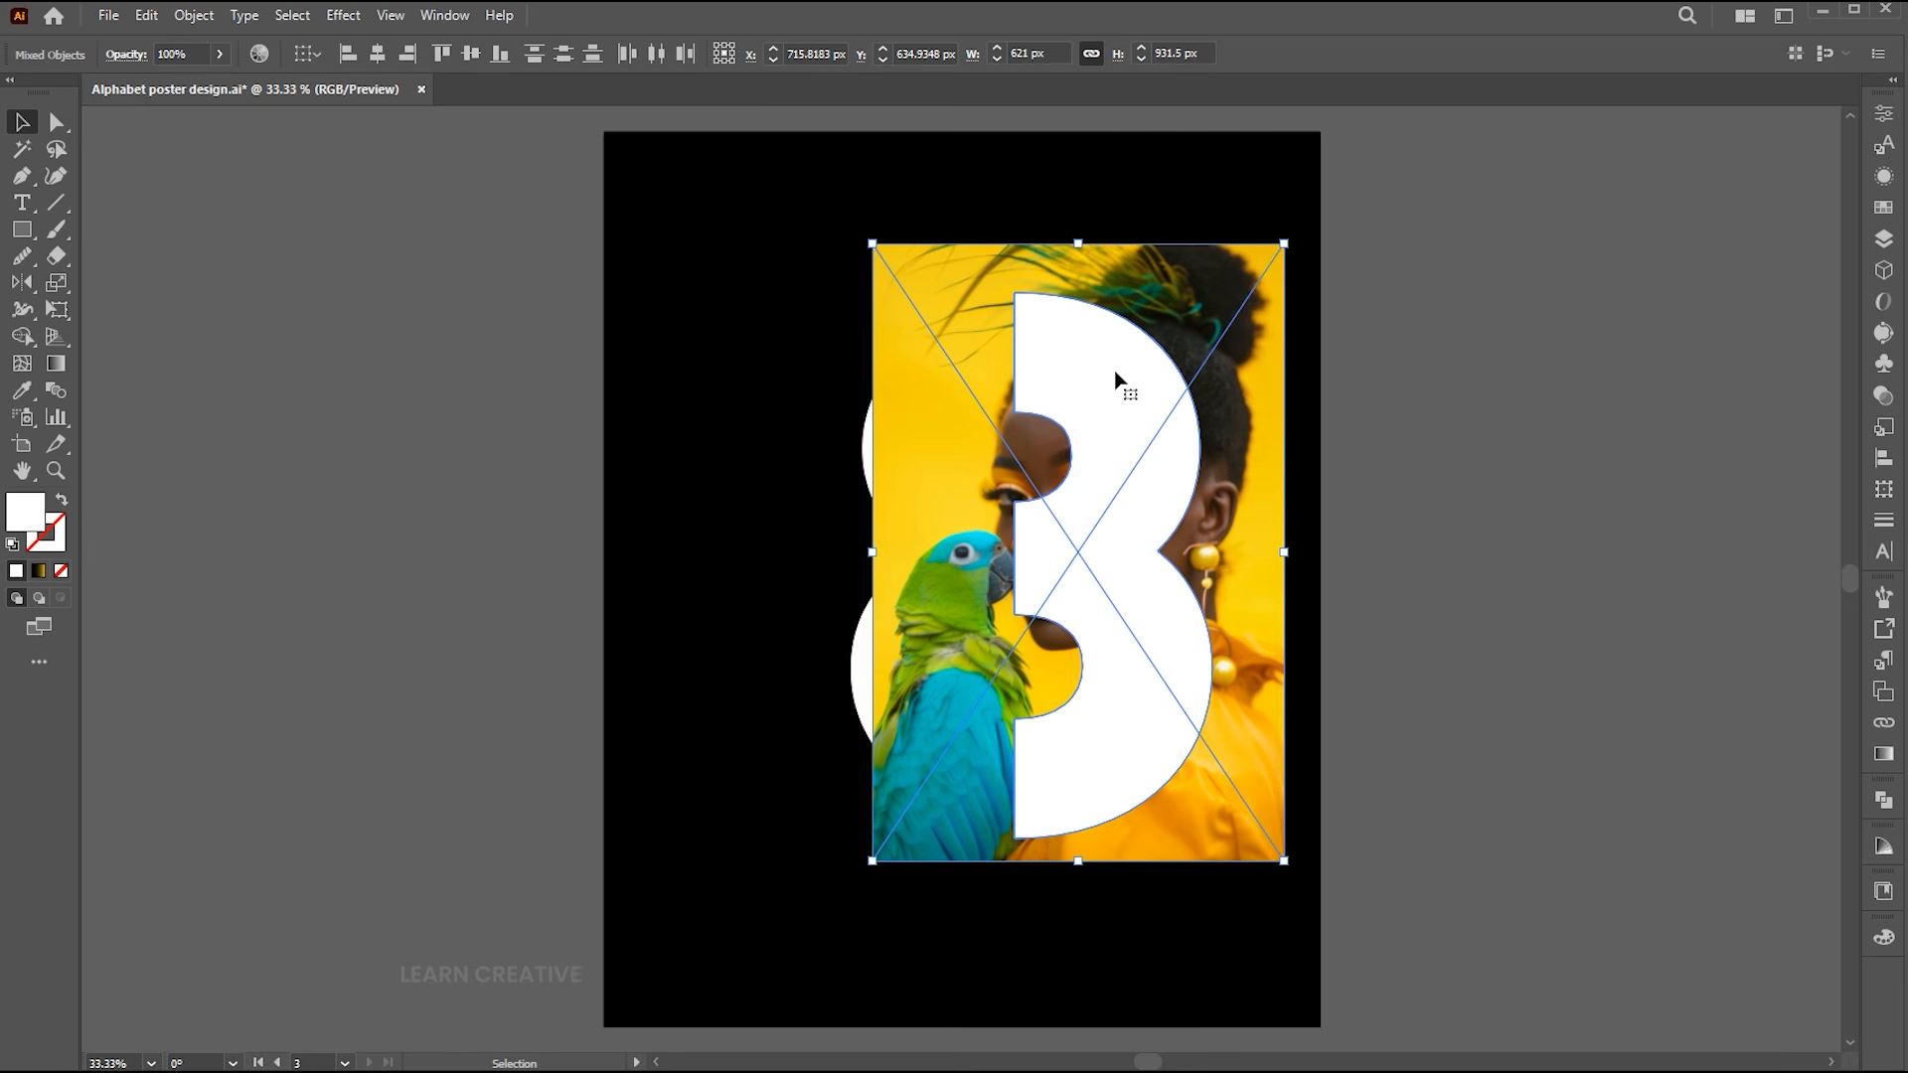
{"action": "right_click", "coordinate": [1089, 346]}
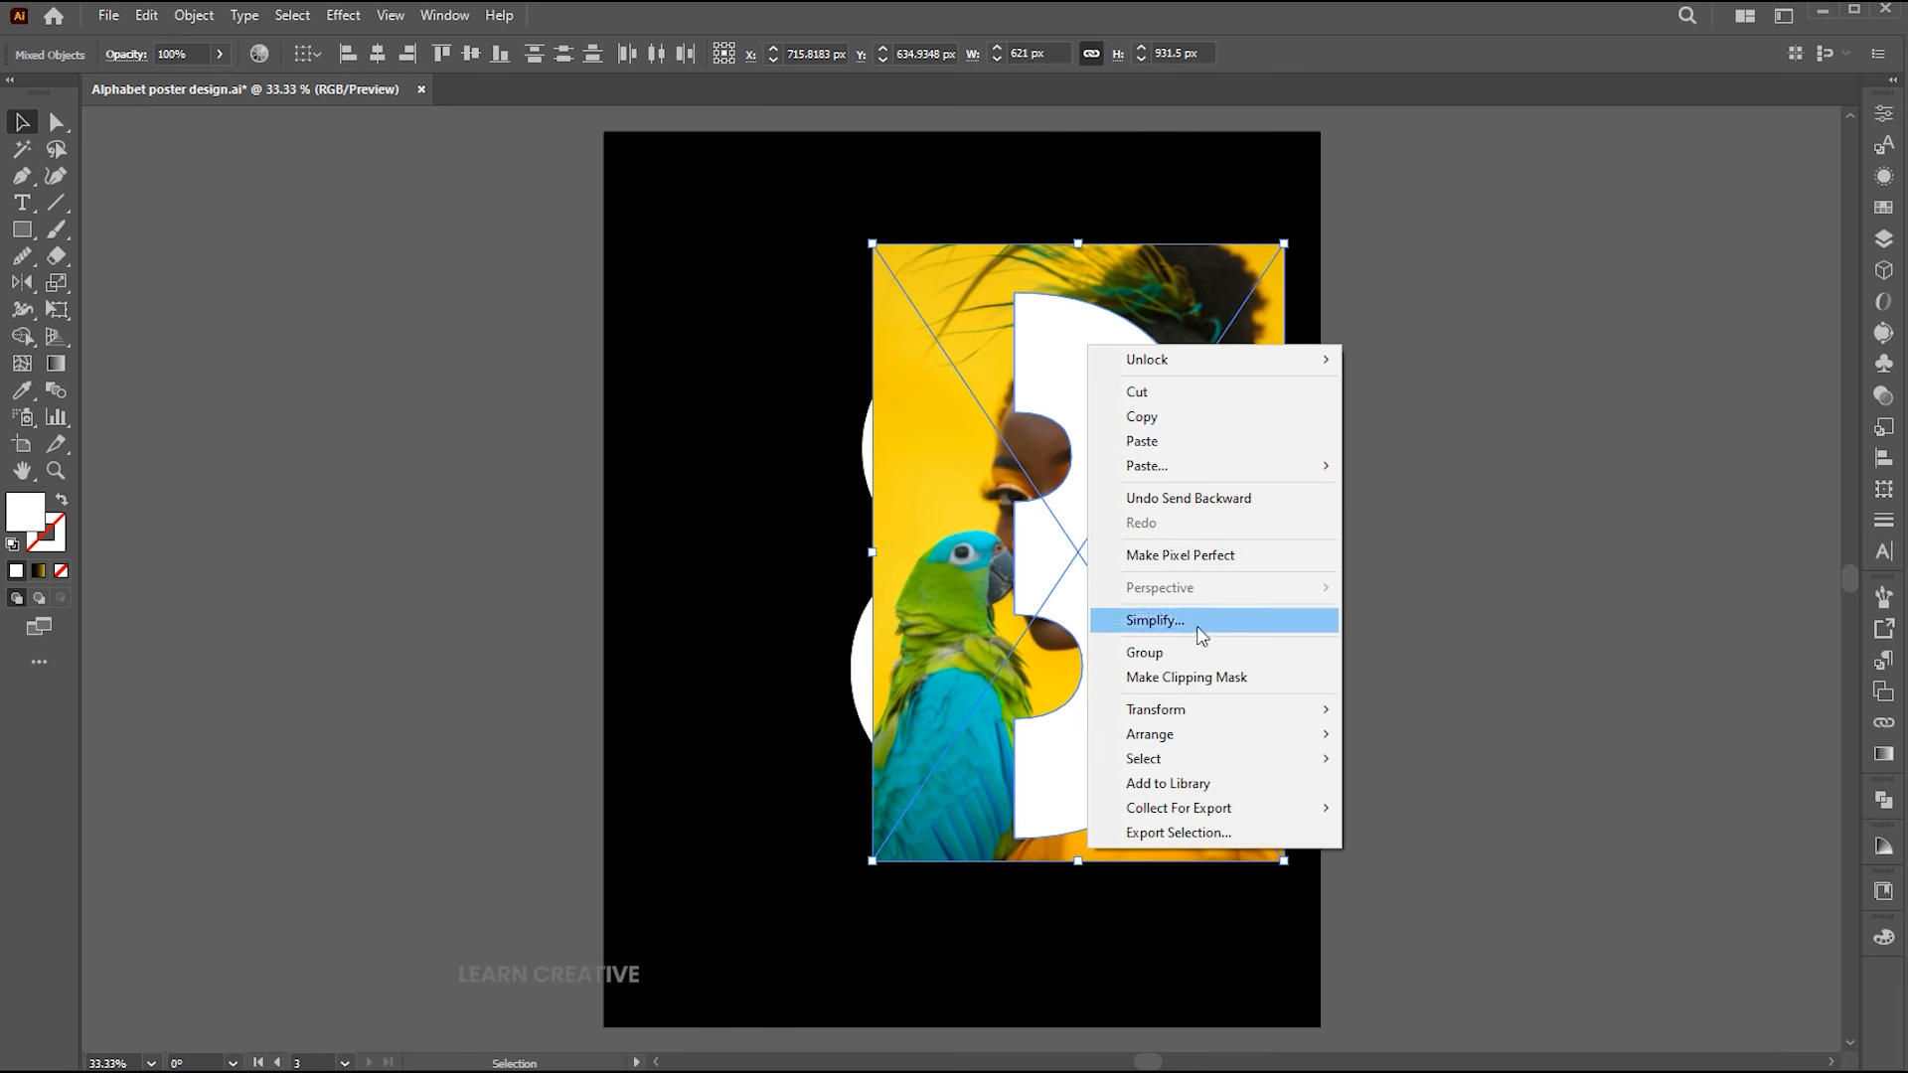
{"action": "left_click", "coordinate": [1189, 683]}
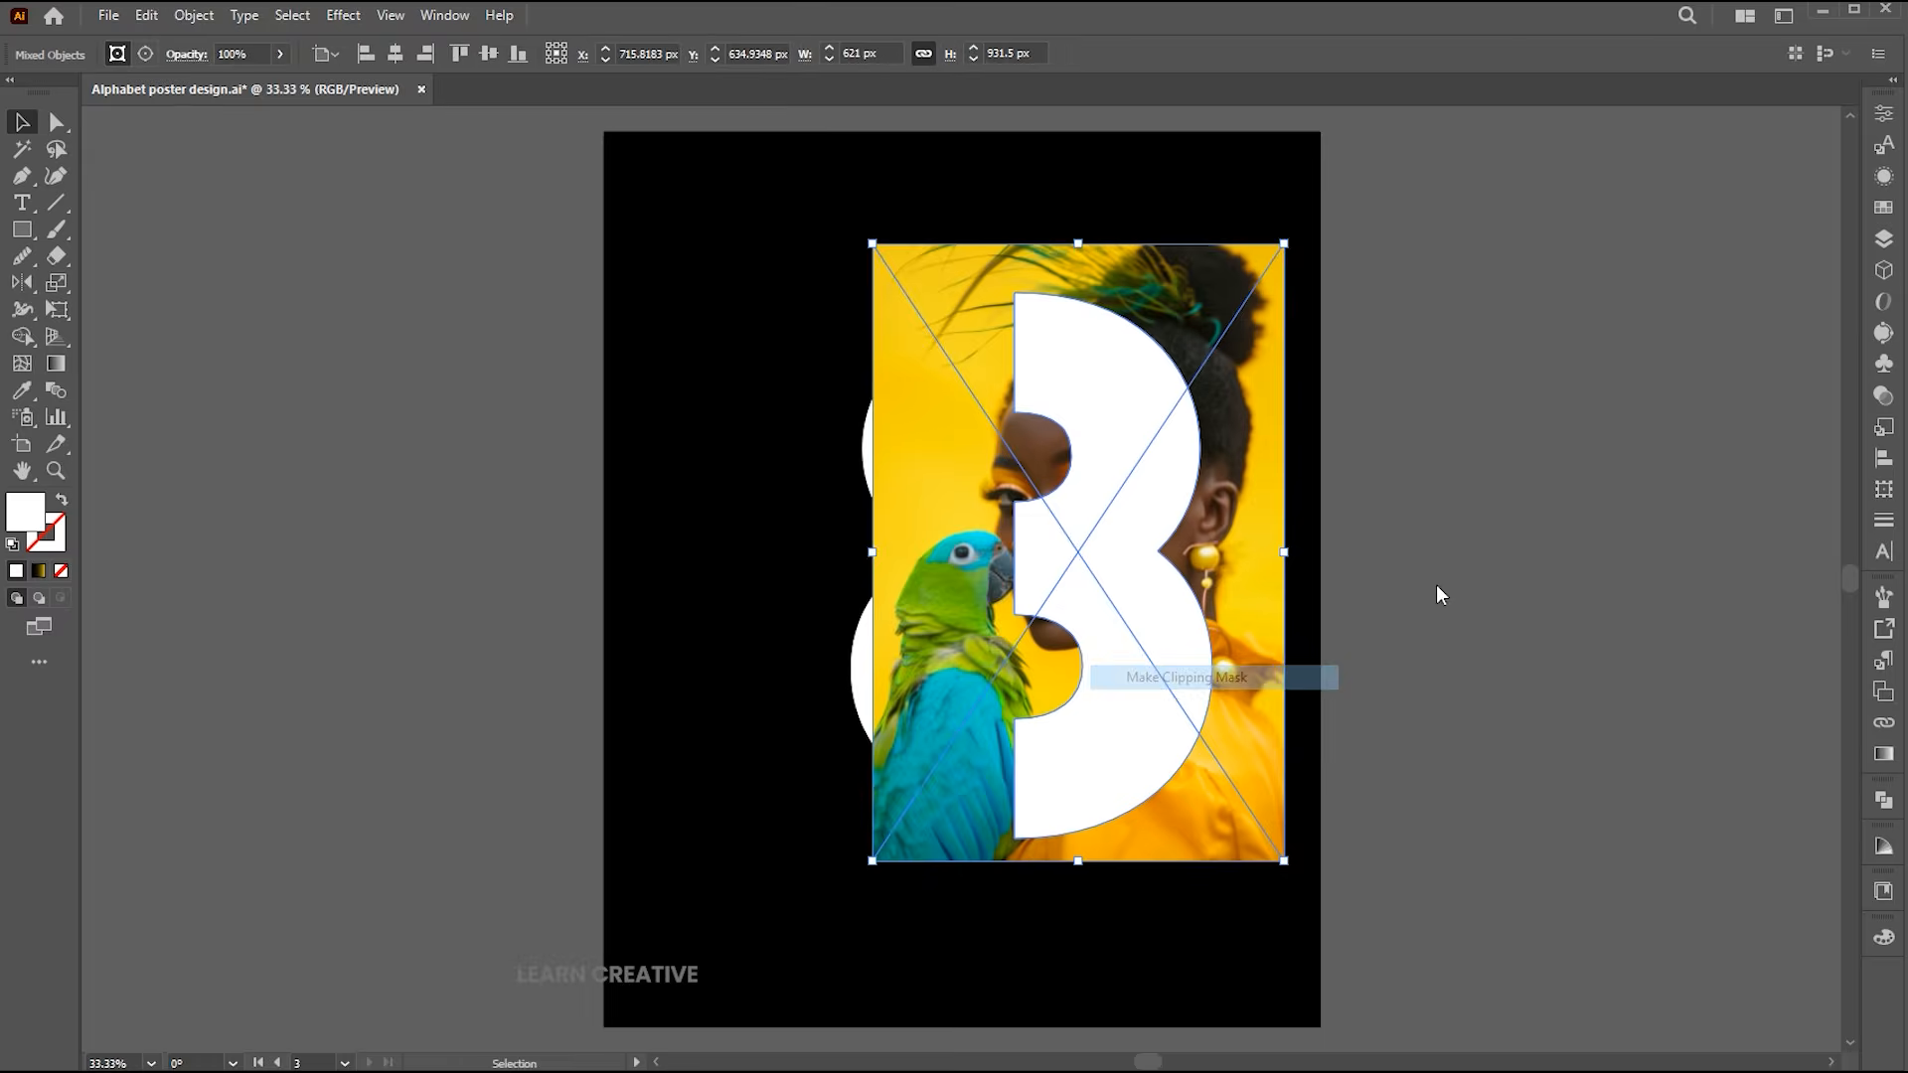
Shift the photo to the right inside its clipping mask and move the whole 8 slightly right on the artboard.
{"action": "key", "text": "a"}
{"action": "left_click", "coordinate": [1120, 507]}
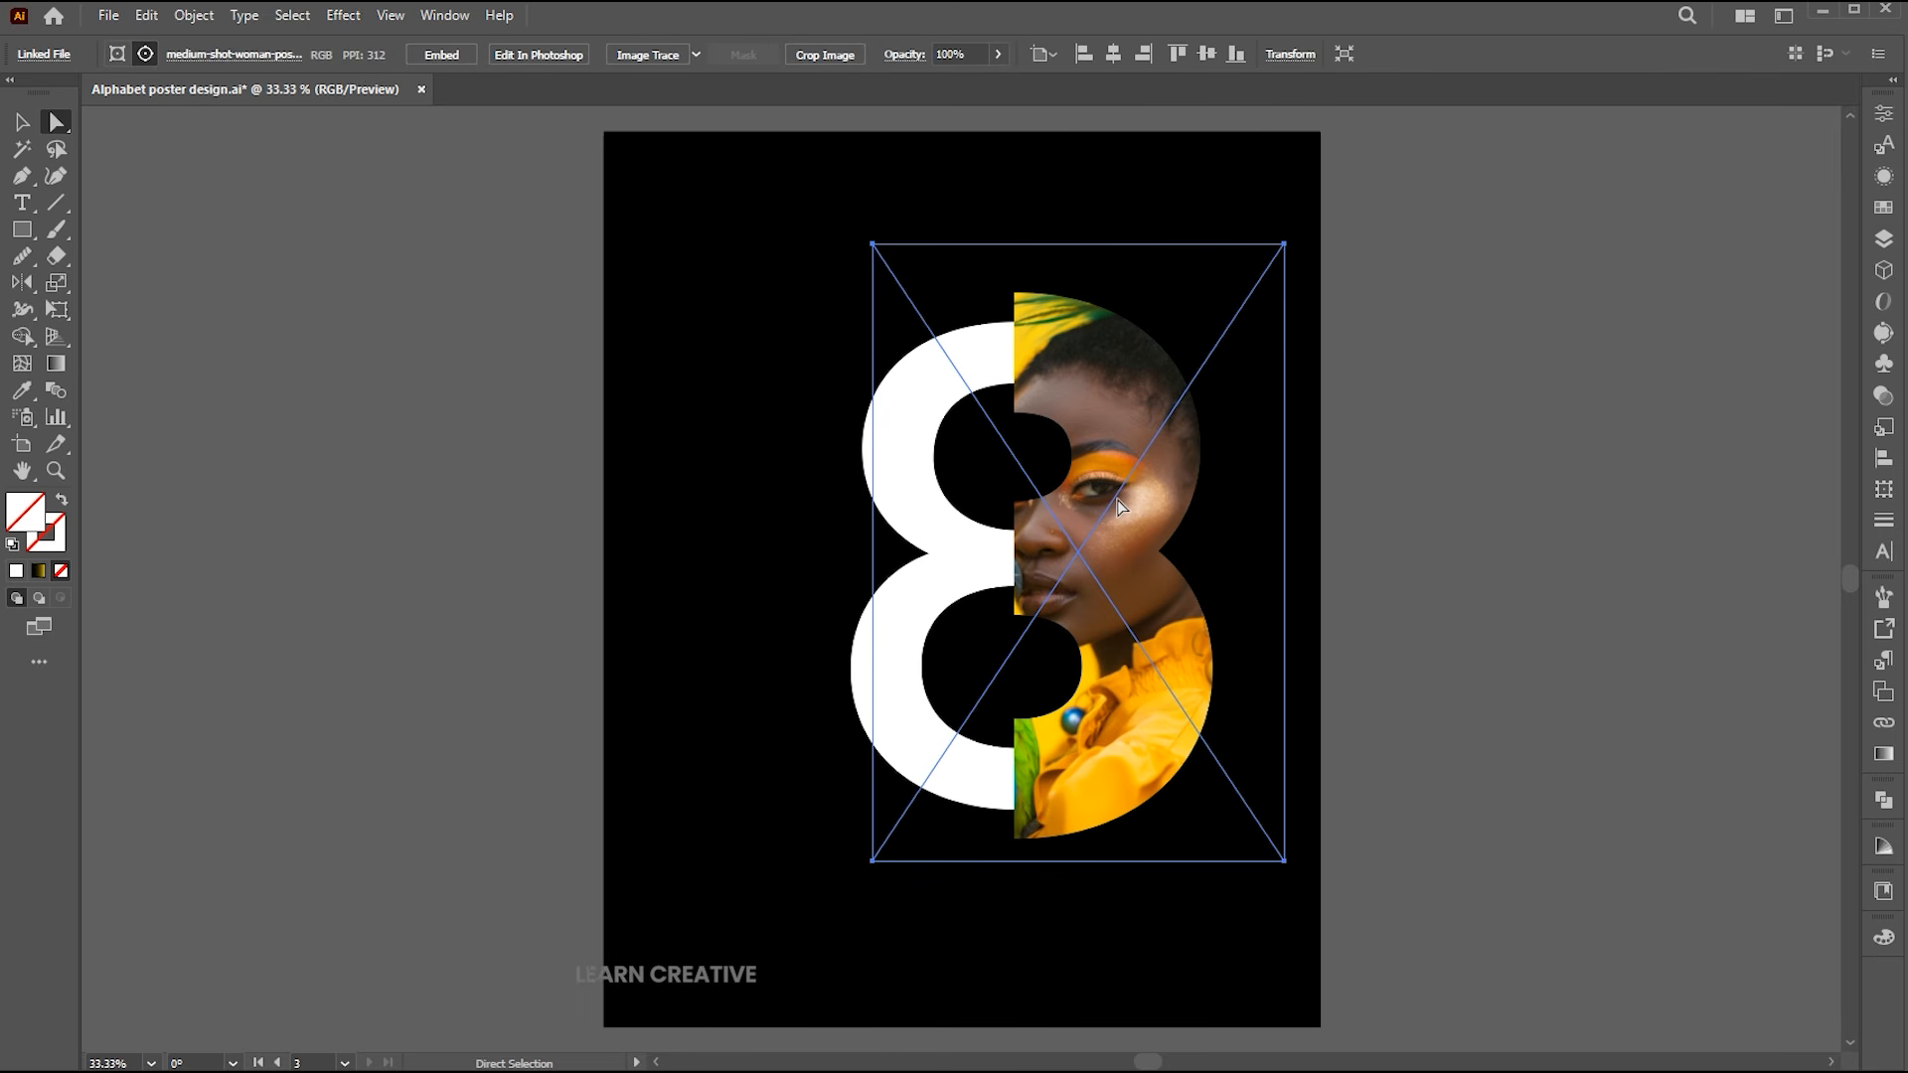
{"action": "left_click_drag", "start_coordinate": [1118, 504], "coordinate": [1154, 510]}
{"action": "key", "text": "v"}
{"action": "left_click", "coordinate": [1404, 494]}
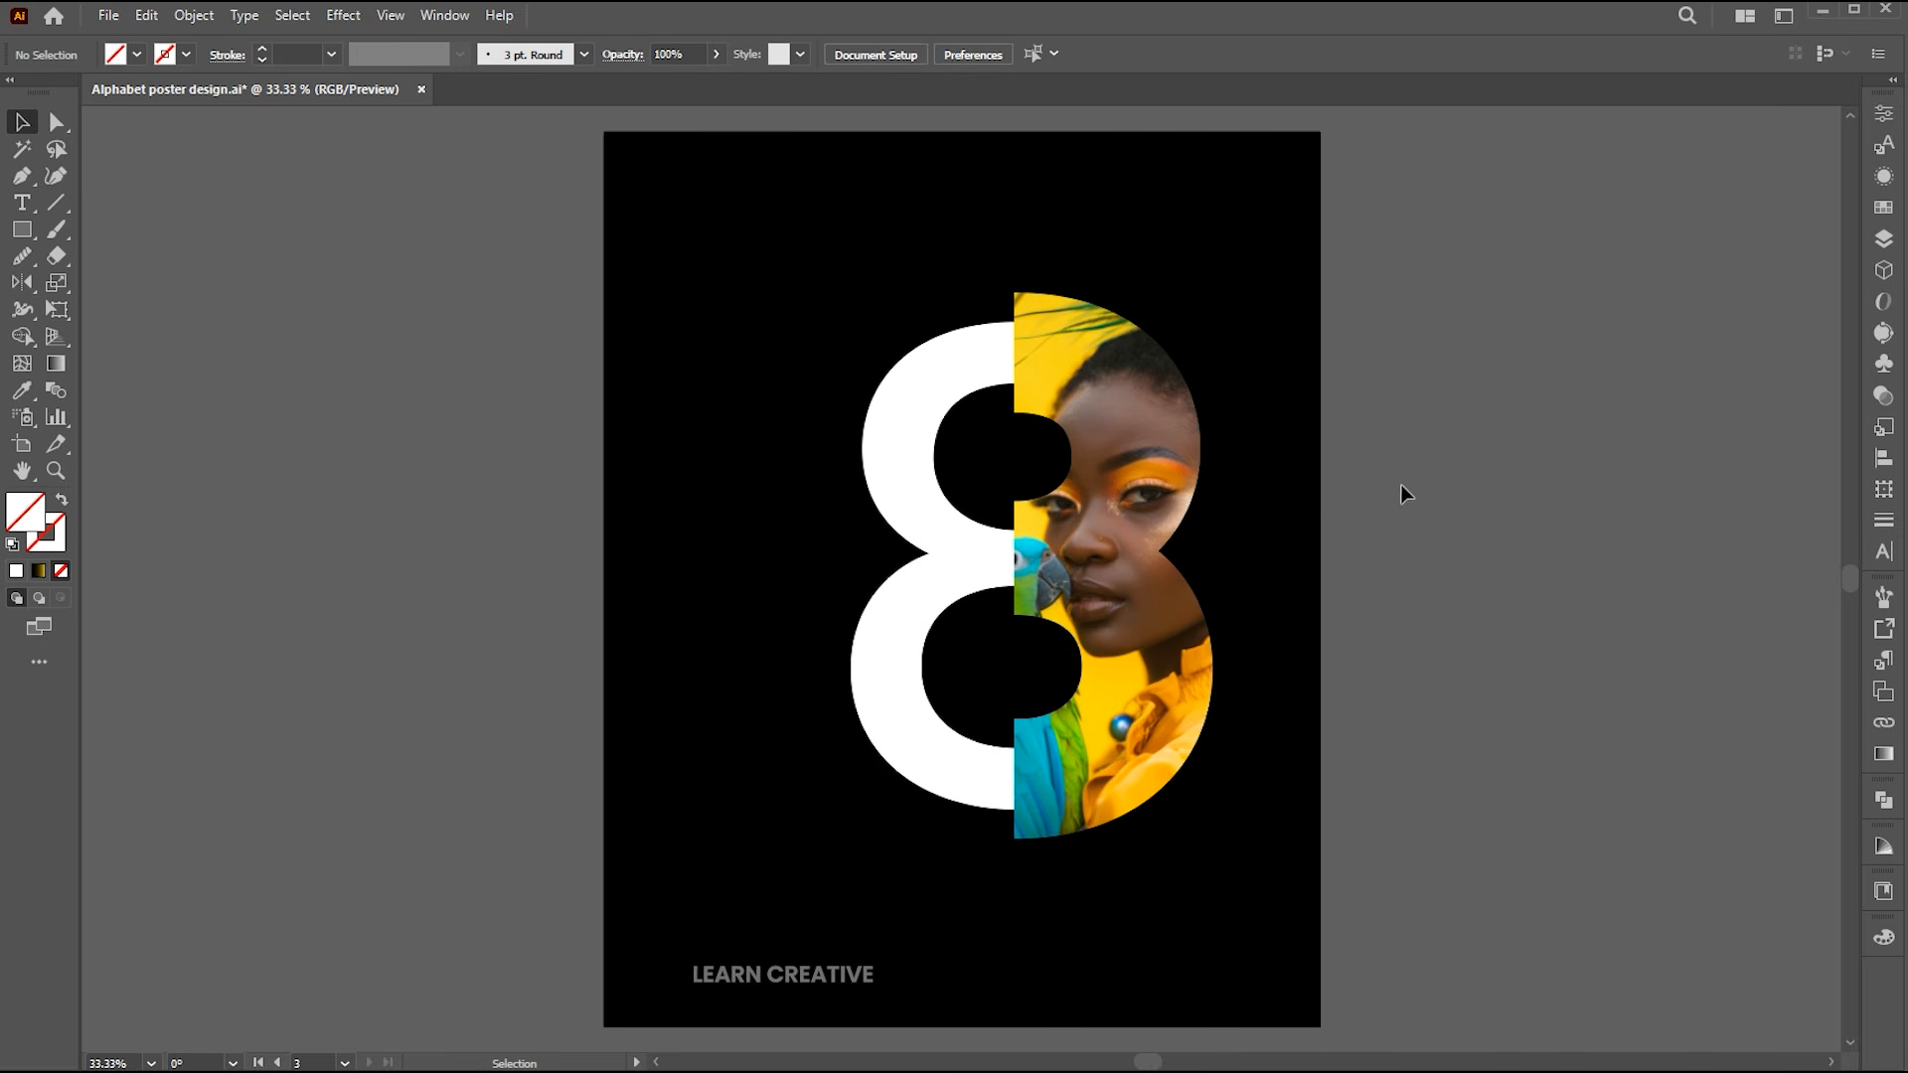
{"action": "left_click_drag", "start_coordinate": [1106, 617], "coordinate": [1155, 622]}
{"action": "left_click", "coordinate": [1464, 555]}
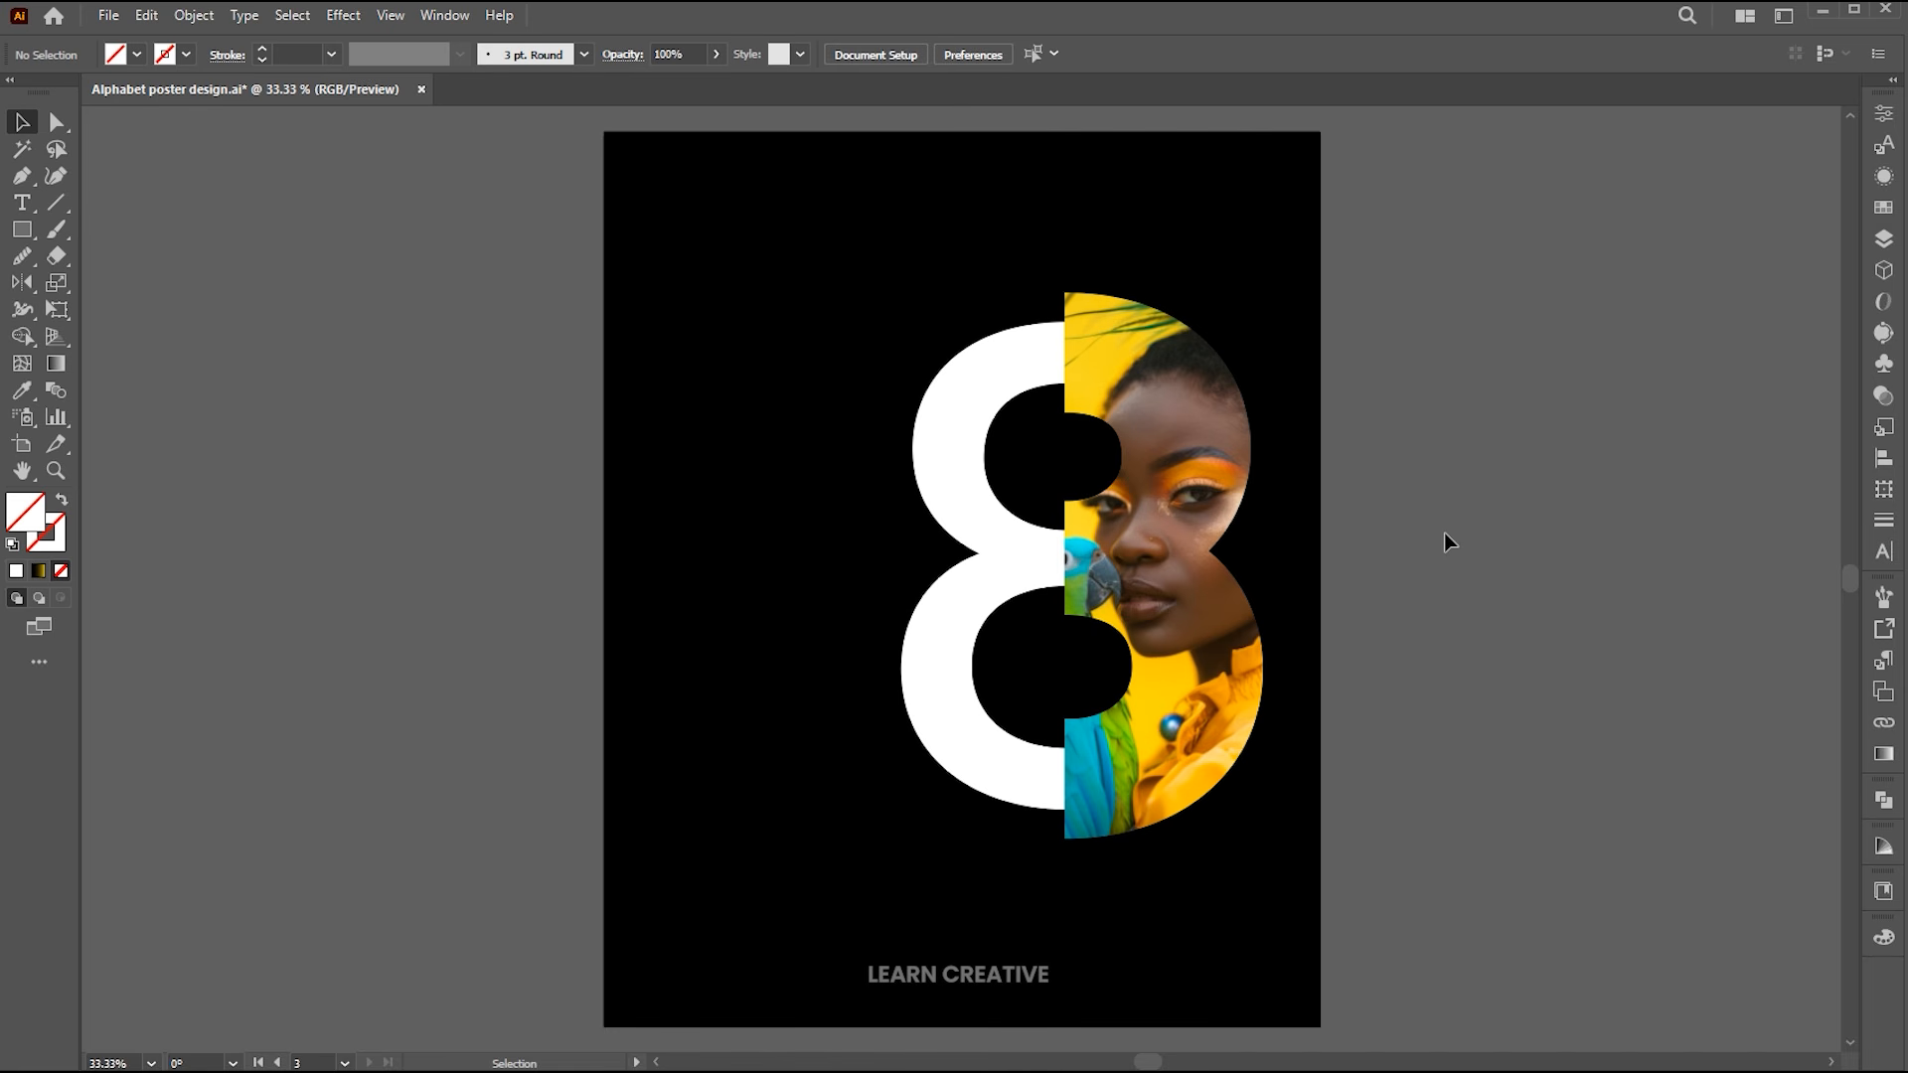
Add the text "adobe illustrator" on two lines above the 8, with the fill colour FFFFFF.
{"action": "key", "text": "t"}
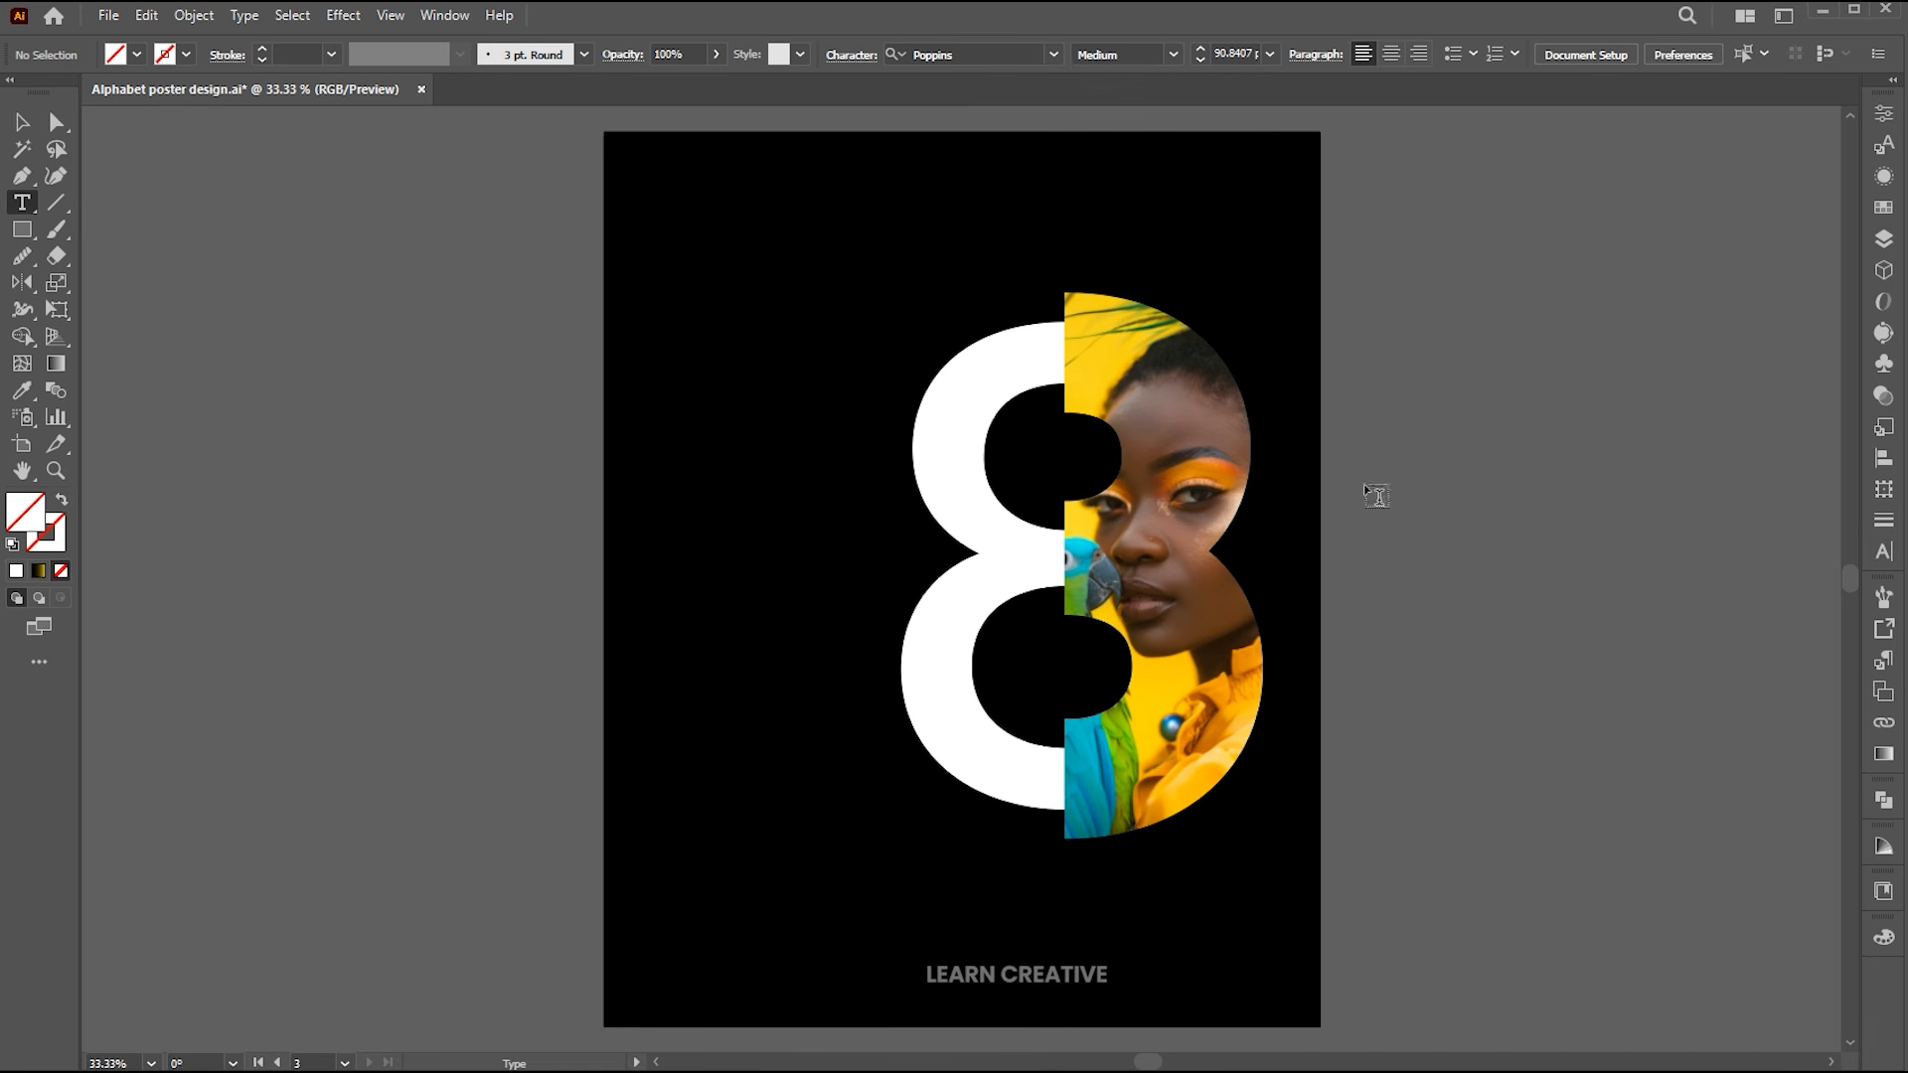
{"action": "left_click", "coordinate": [940, 206]}
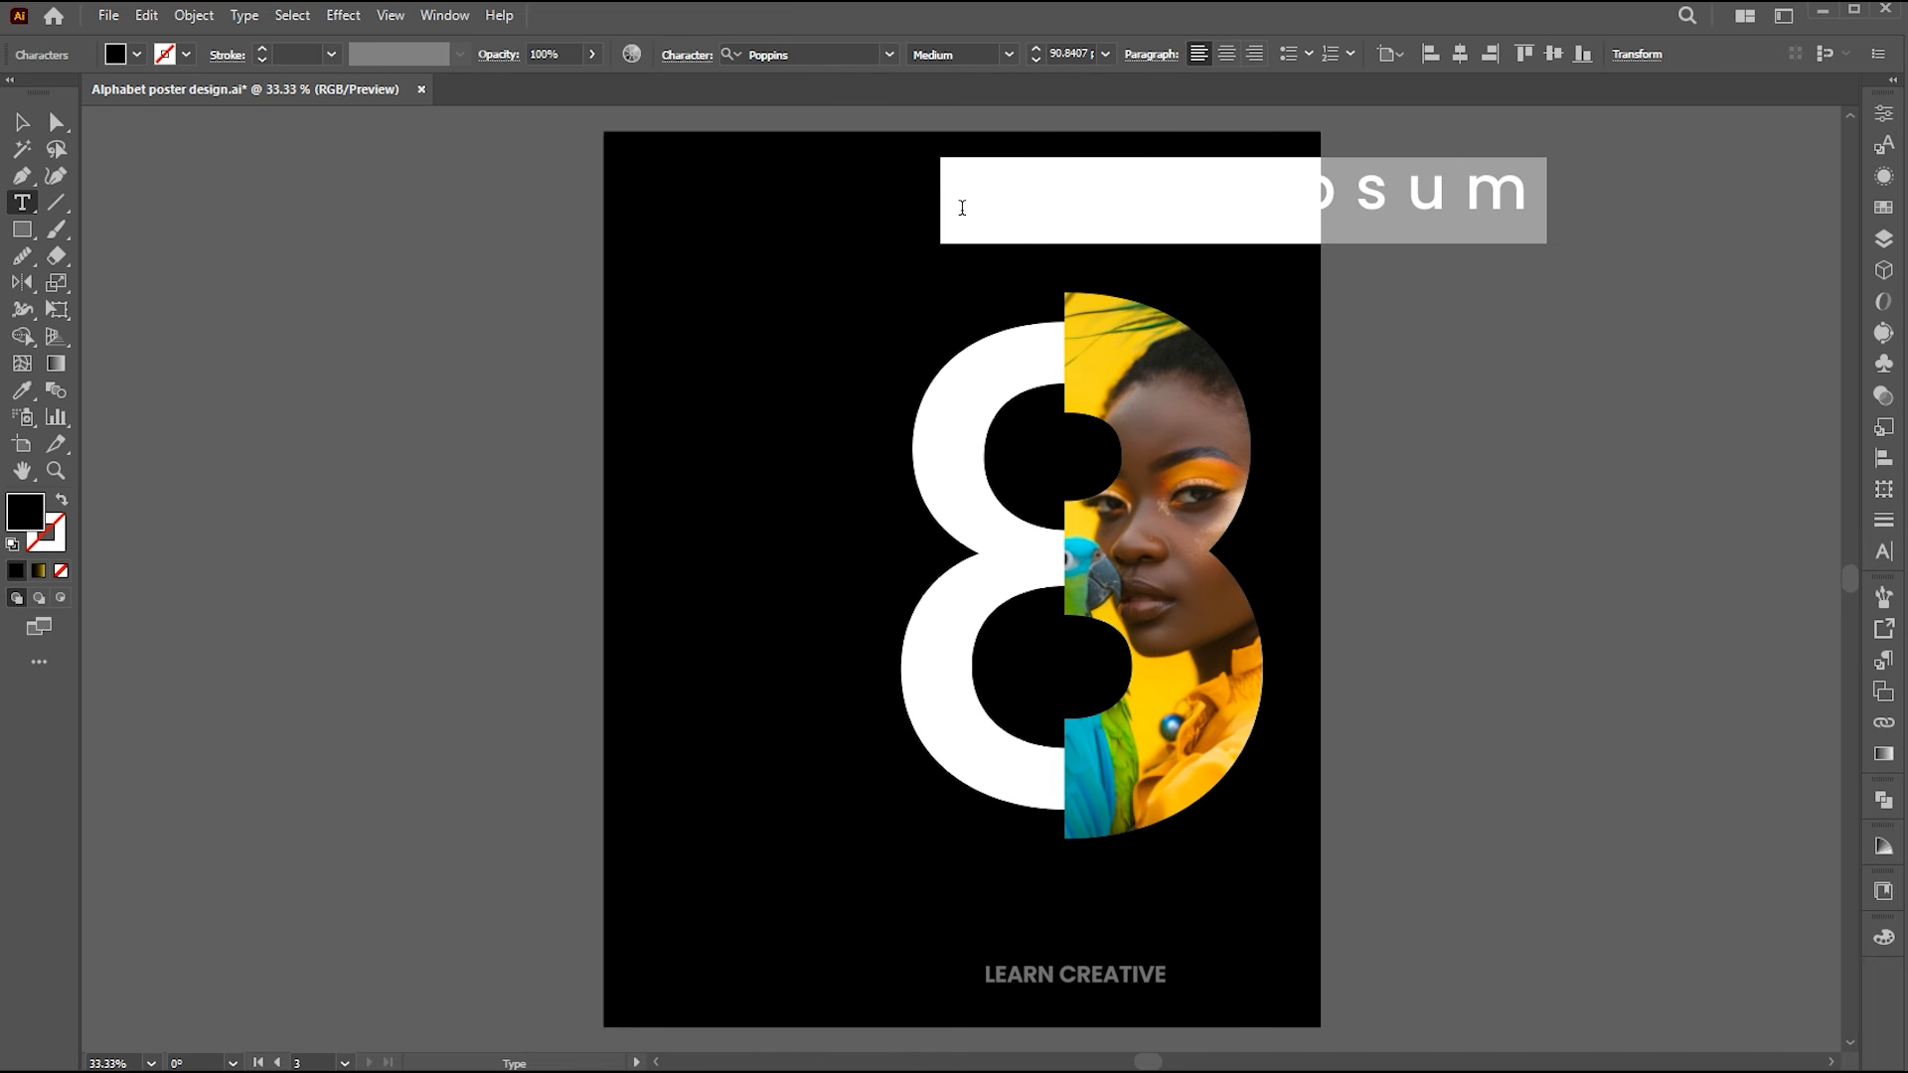
{"action": "double_click", "coordinate": [24, 527]}
{"action": "type", "text": "FFFFFF"}
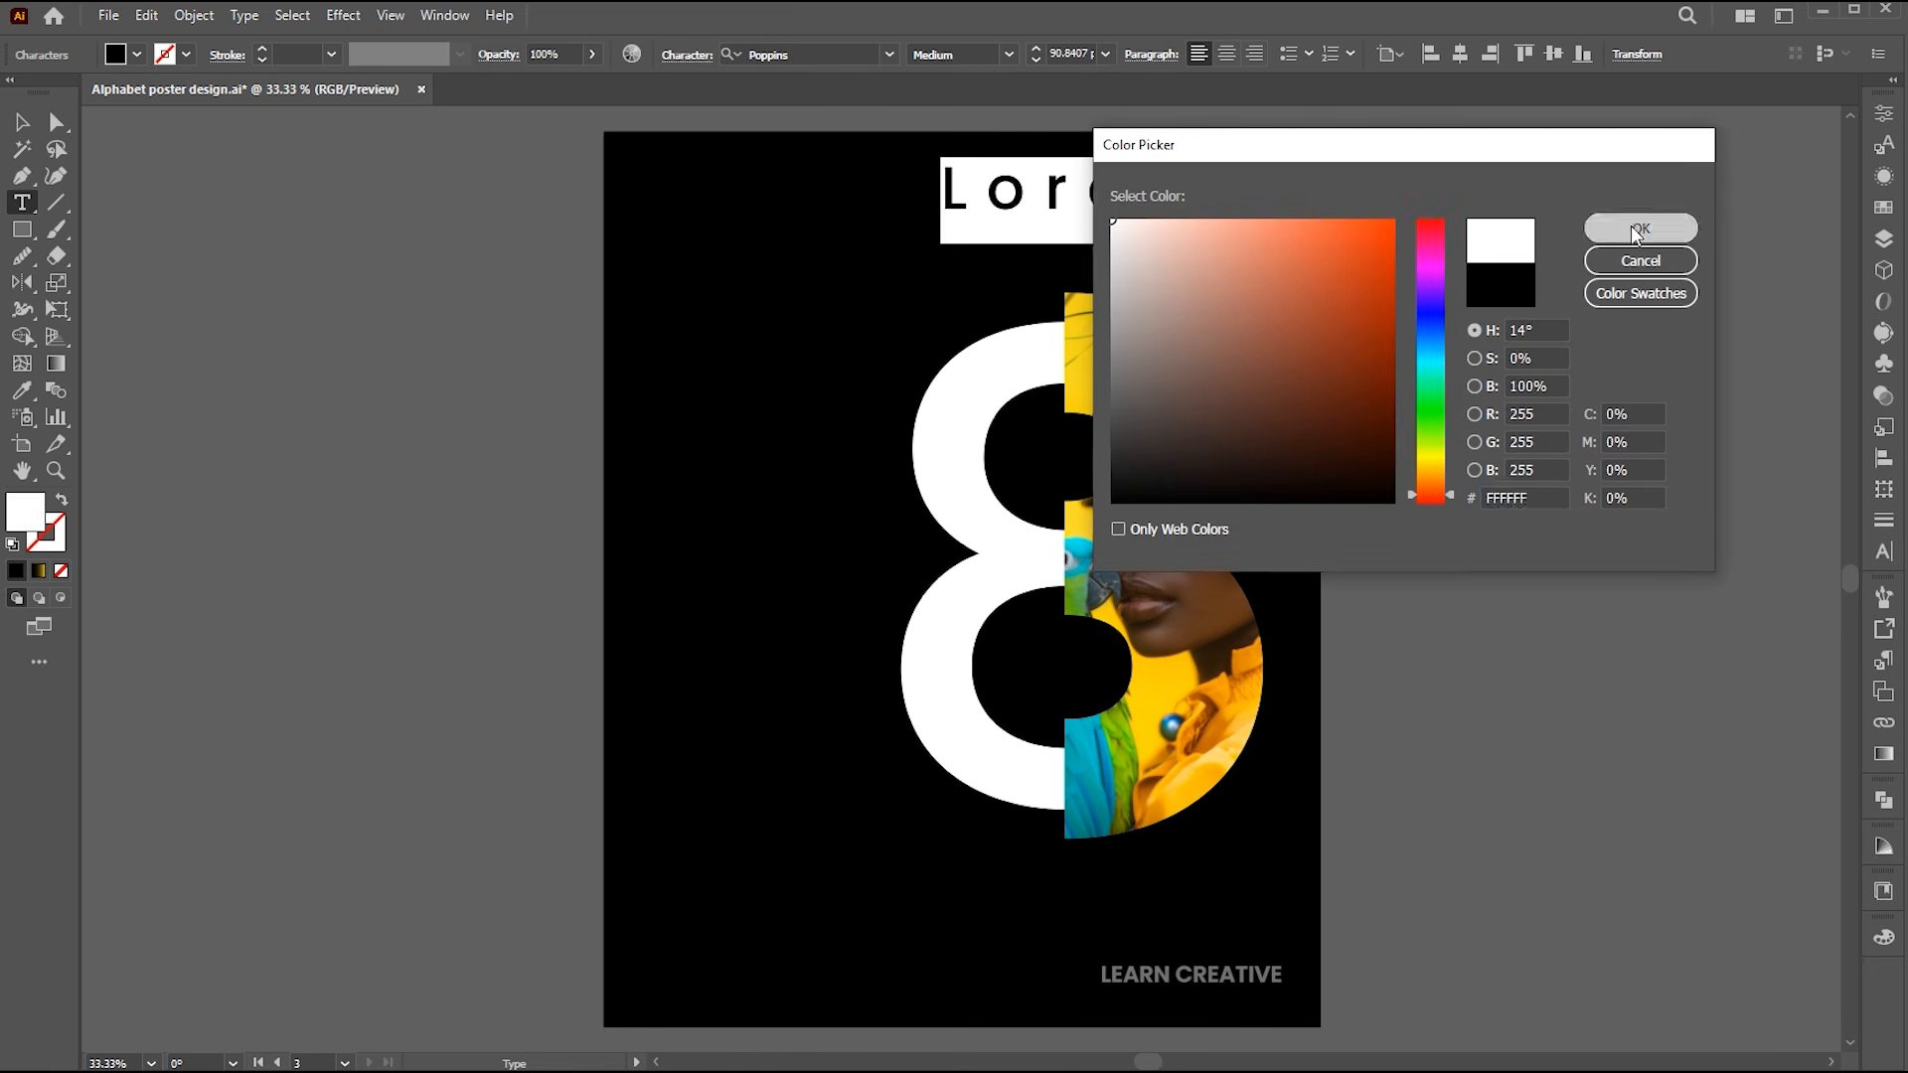
{"action": "left_click", "coordinate": [1634, 231]}
{"action": "type", "text": "adp"}
{"action": "key", "text": "BackSpace"}
{"action": "type", "text": "obe"}
{"action": "key", "text": "Return"}
{"action": "type", "text": "illustrator"}
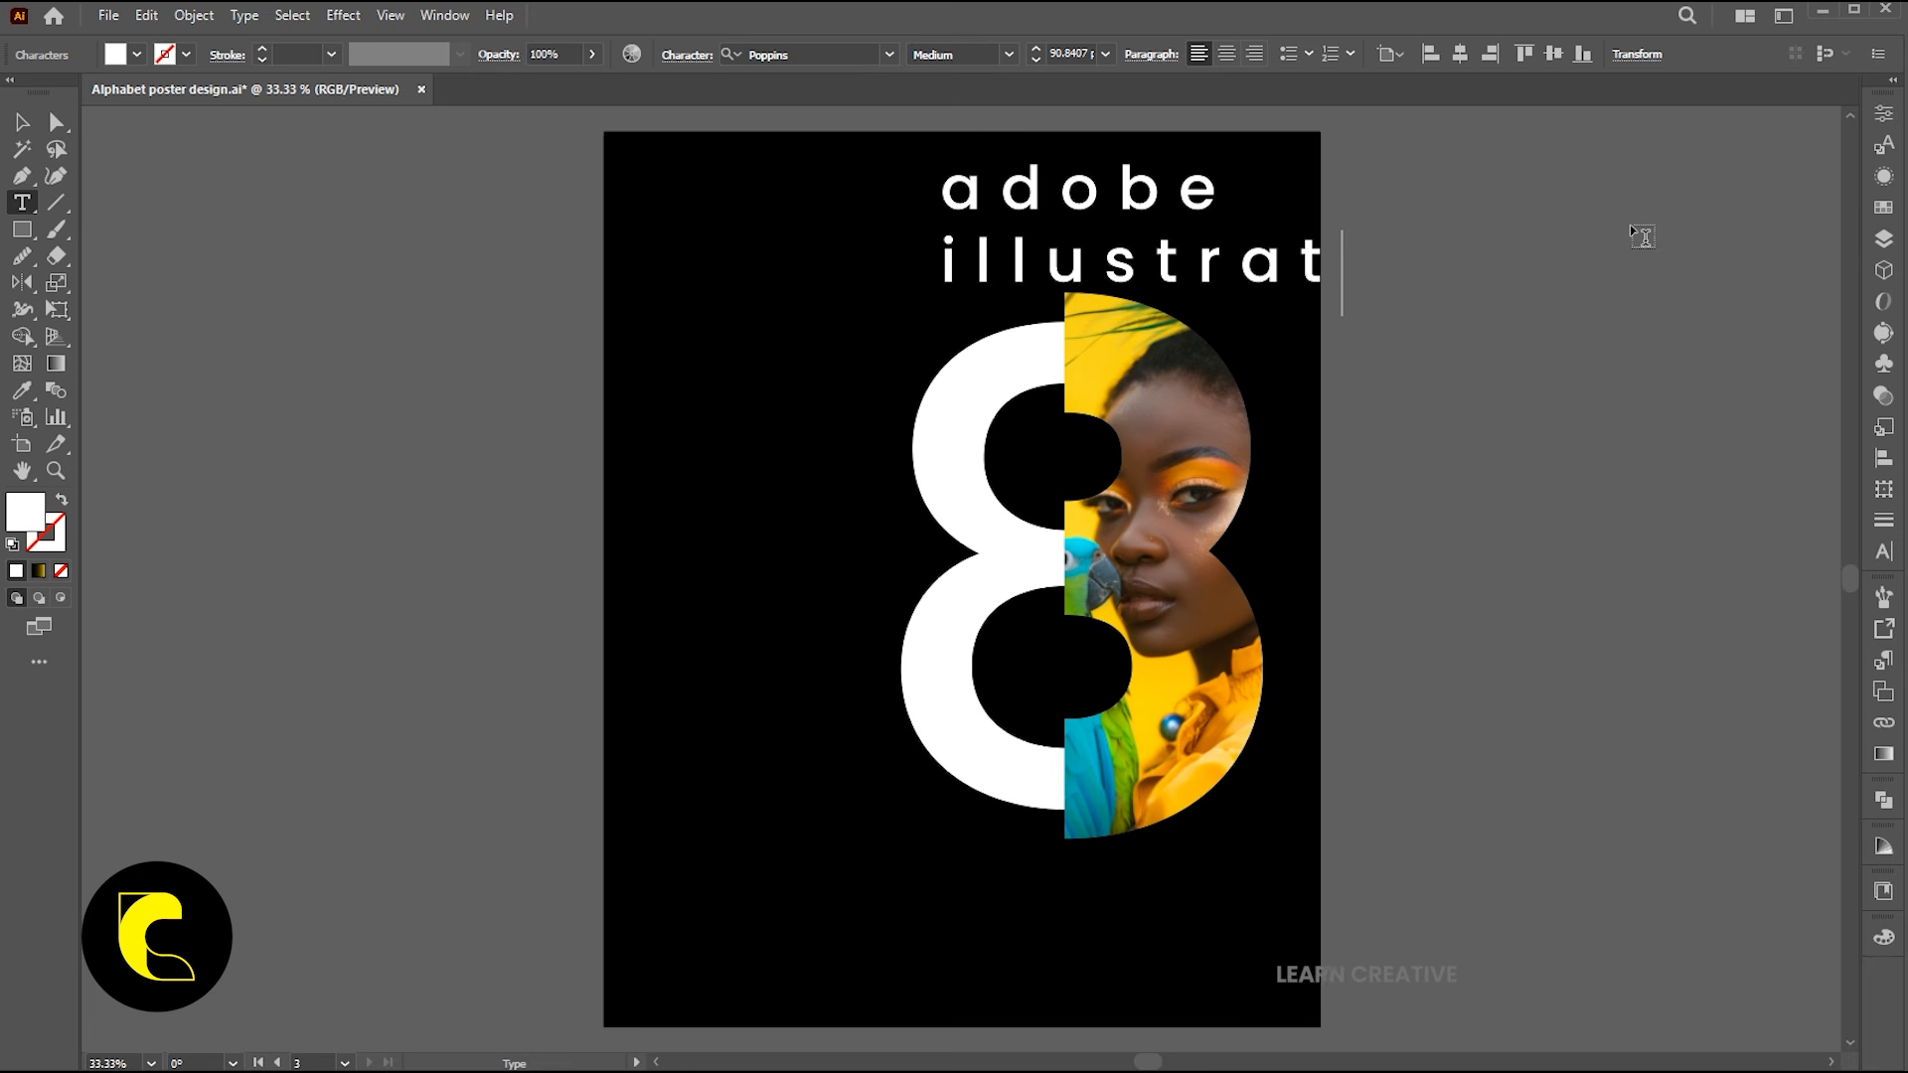
{"action": "key", "text": "Escape"}
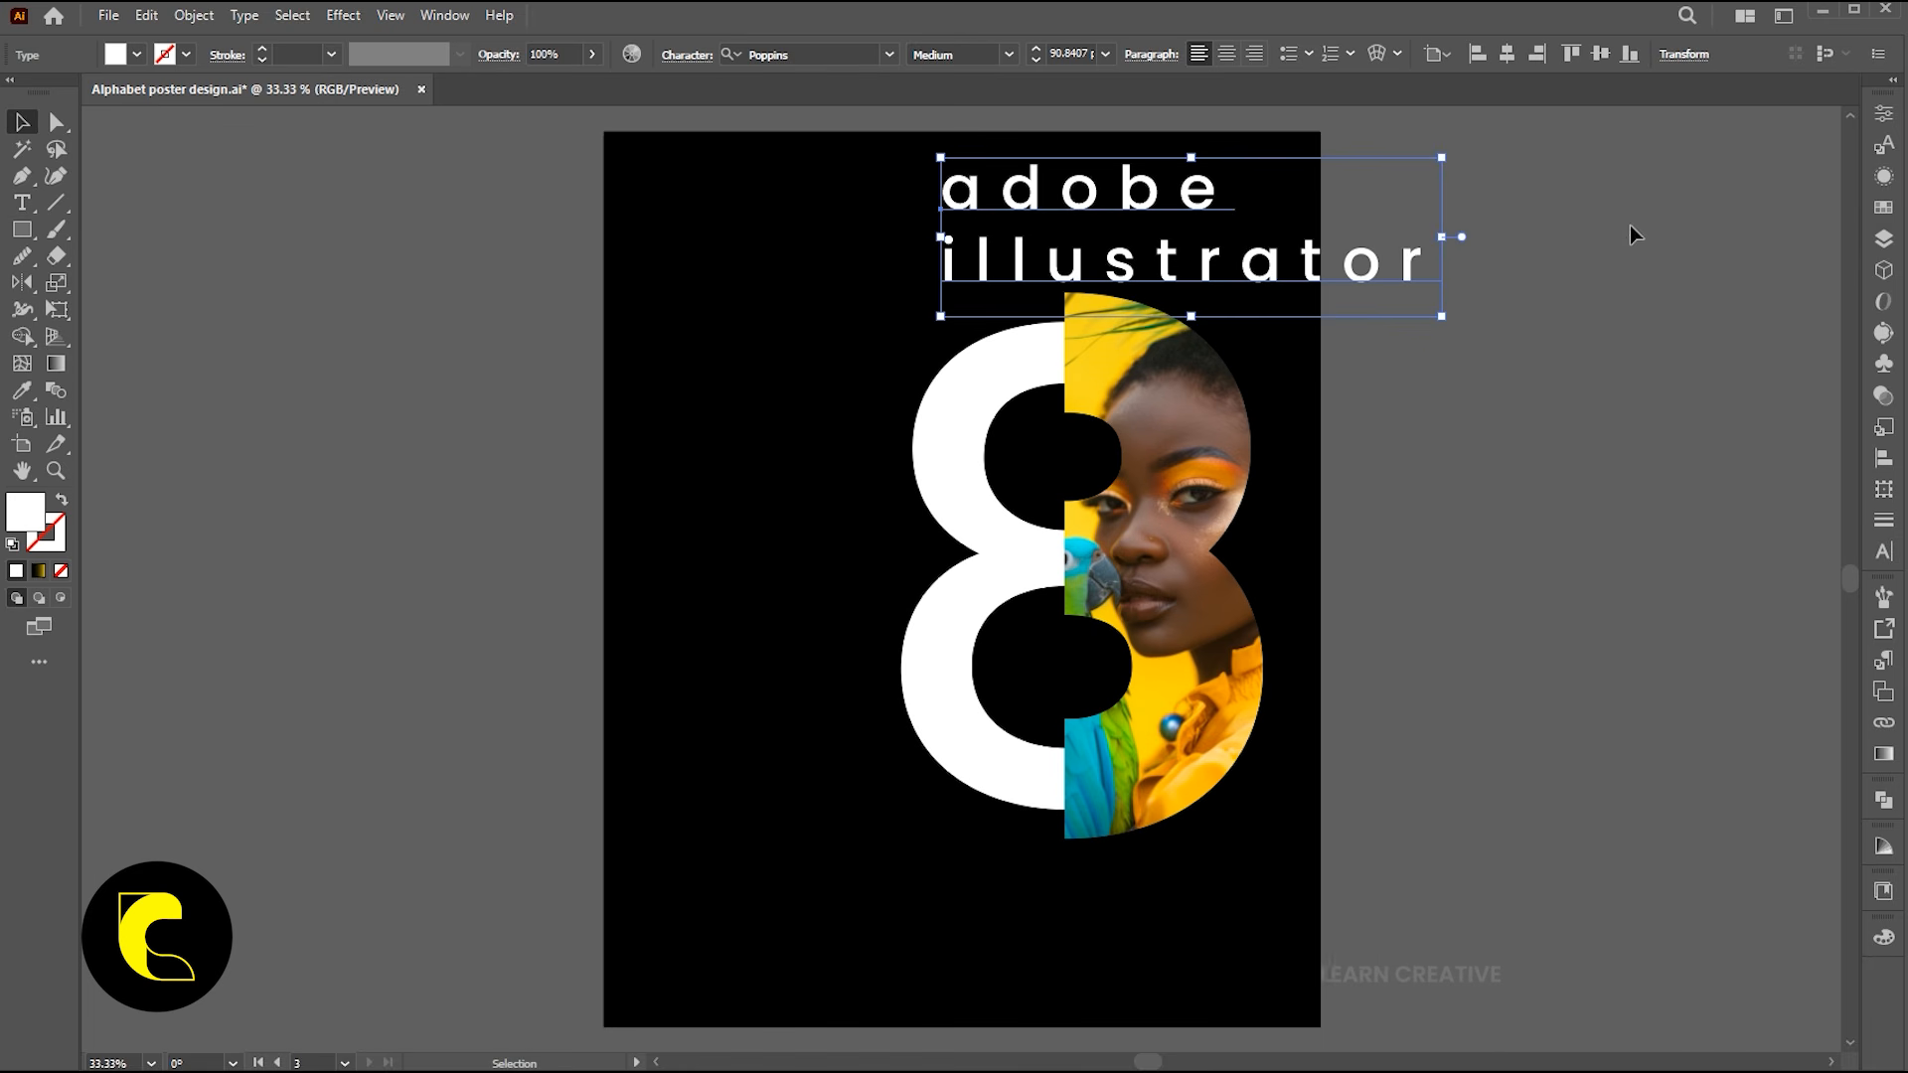
Format the "adobe illustrator" text as centre-aligned PirulenRg-Regular, scaled down to about 41 pt.
{"action": "left_click", "coordinate": [1243, 54]}
{"action": "left_click", "coordinate": [1228, 54]}
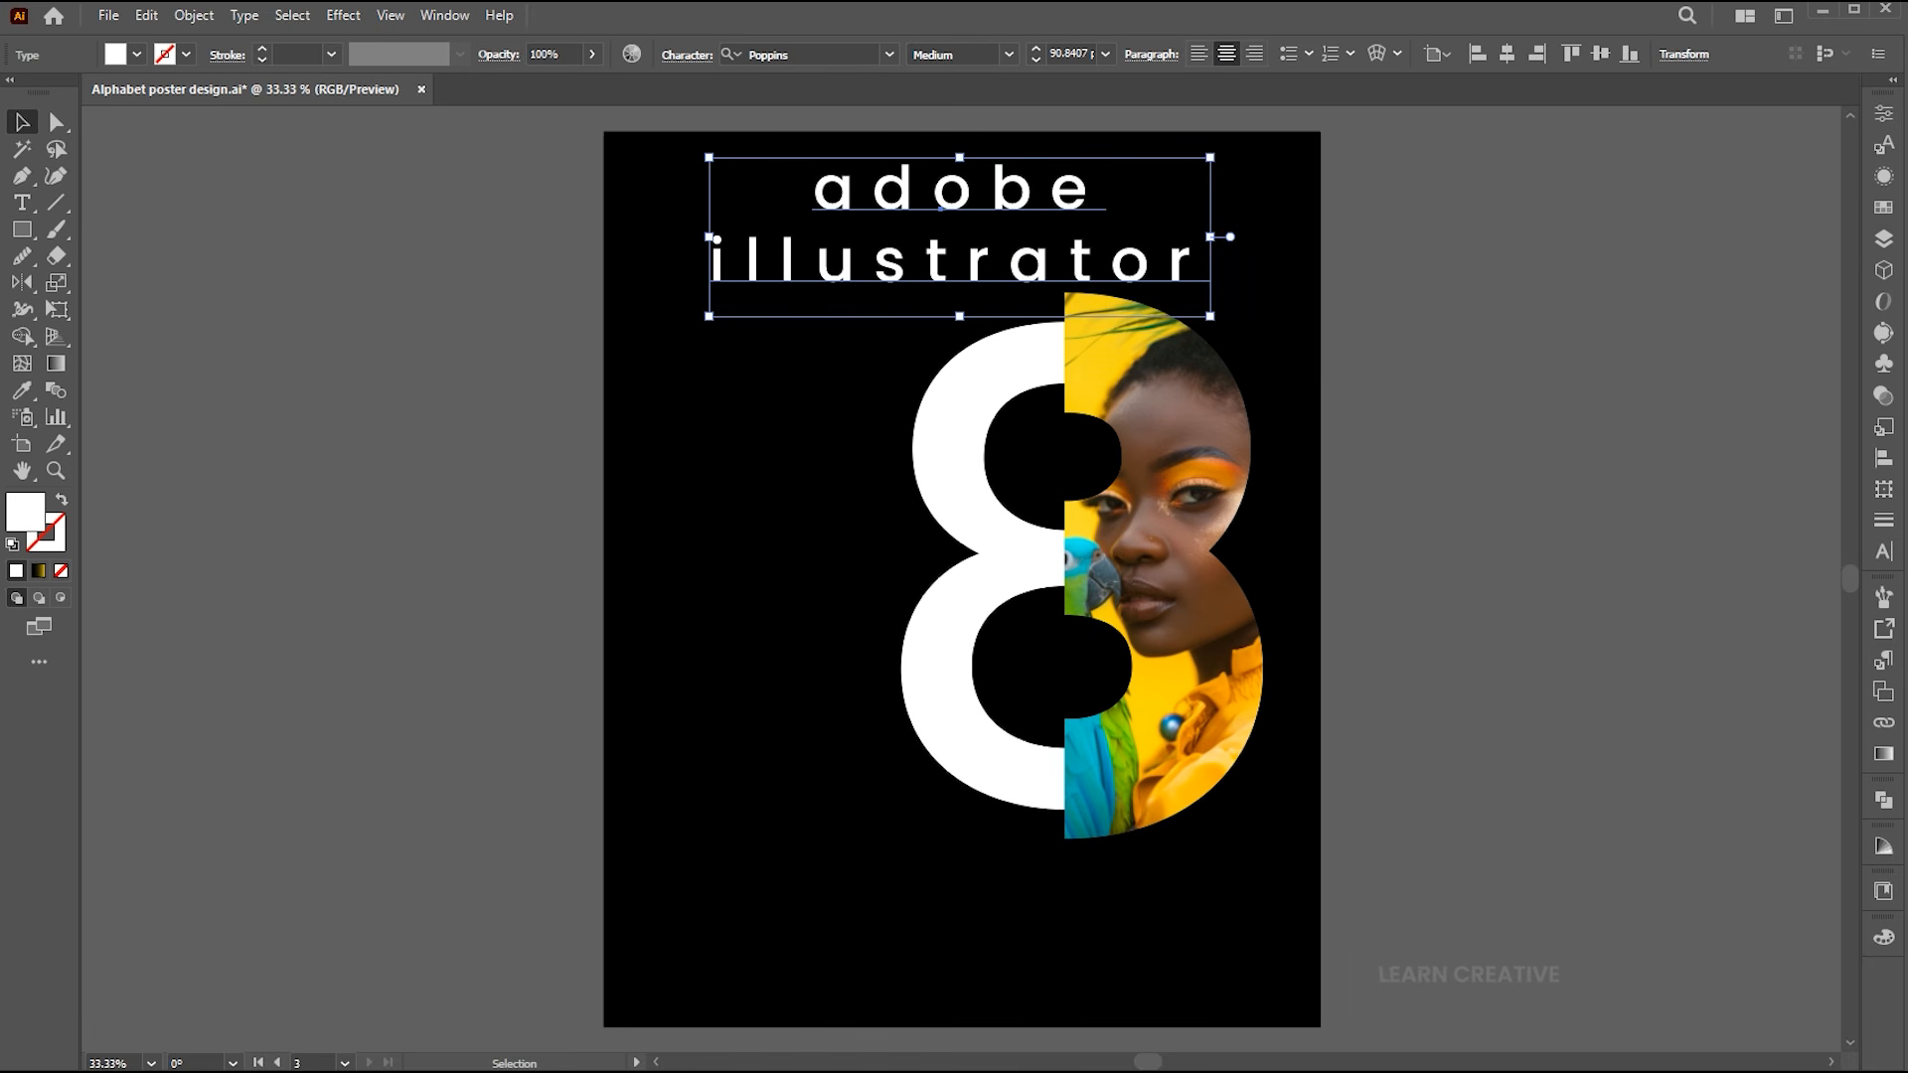
{"action": "left_click", "coordinate": [768, 56]}
{"action": "type", "text": "pirul"}
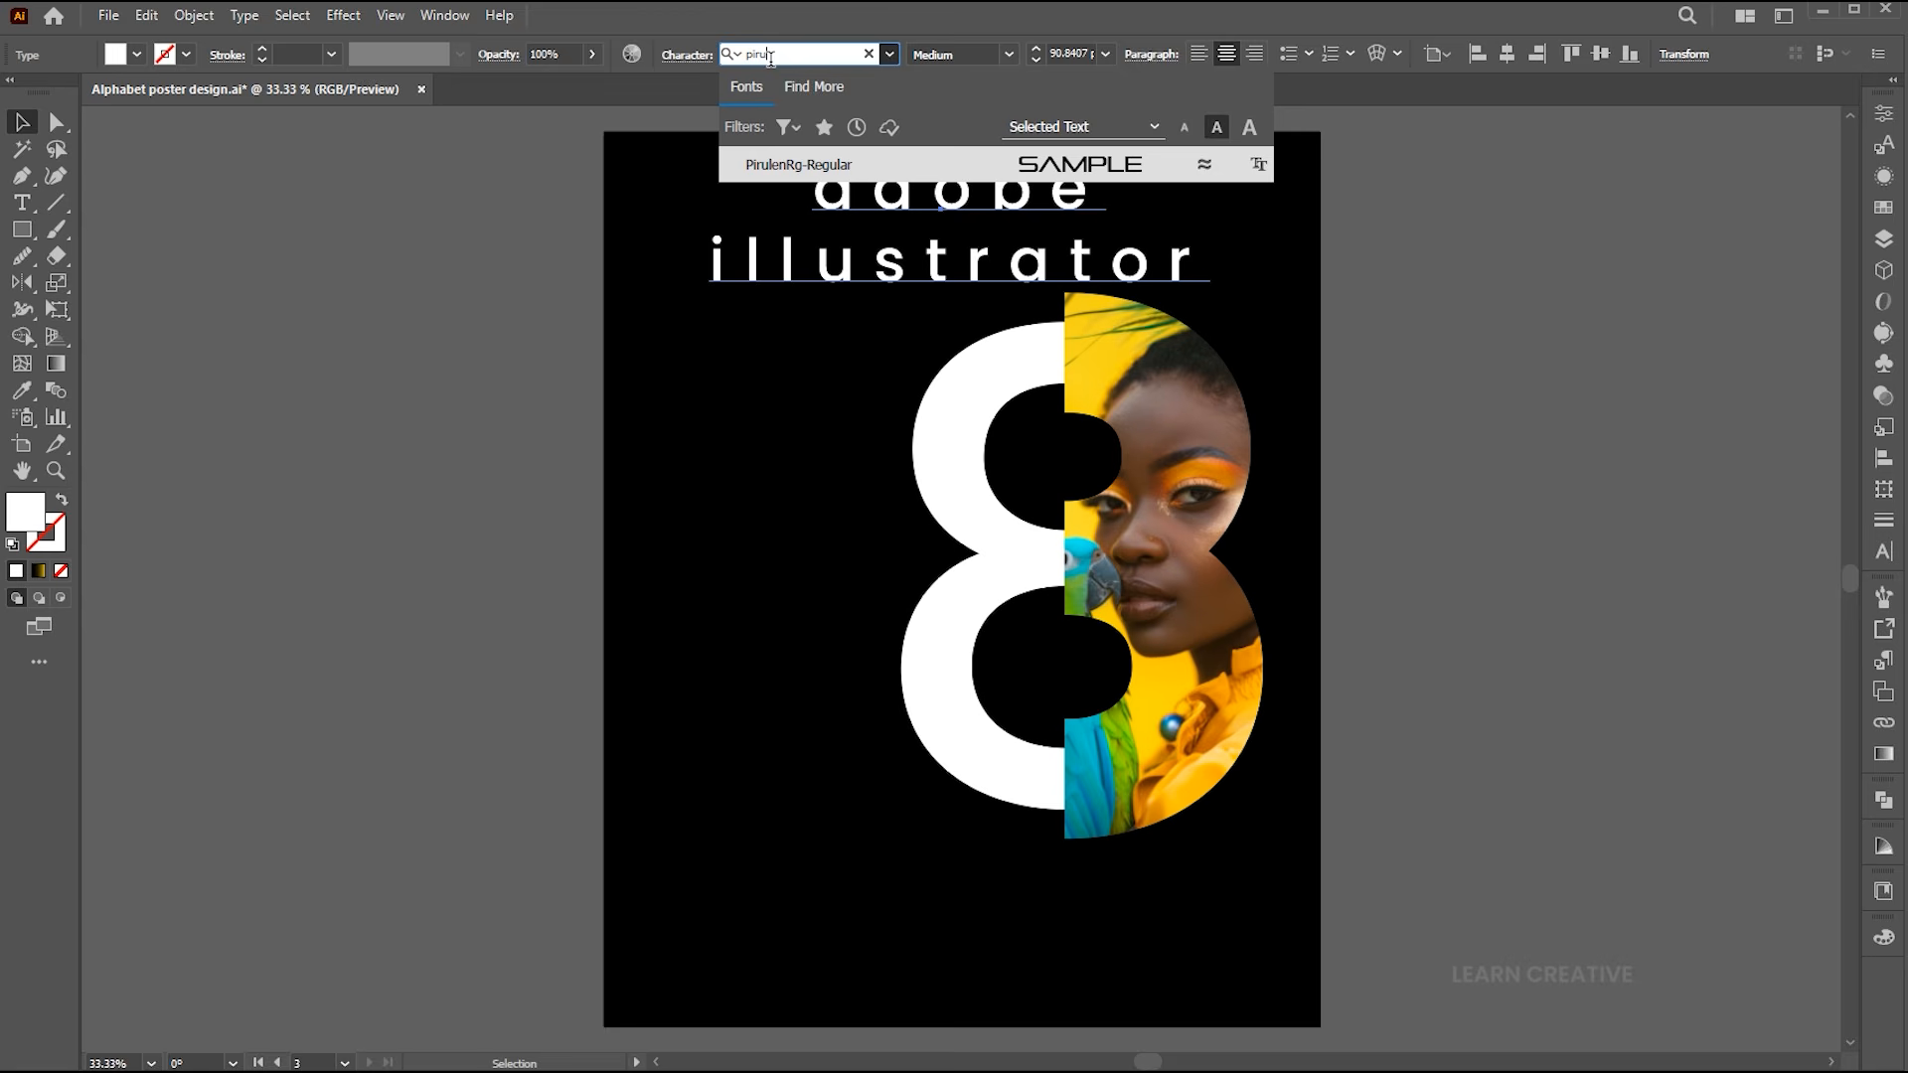
{"action": "left_click", "coordinate": [797, 163]}
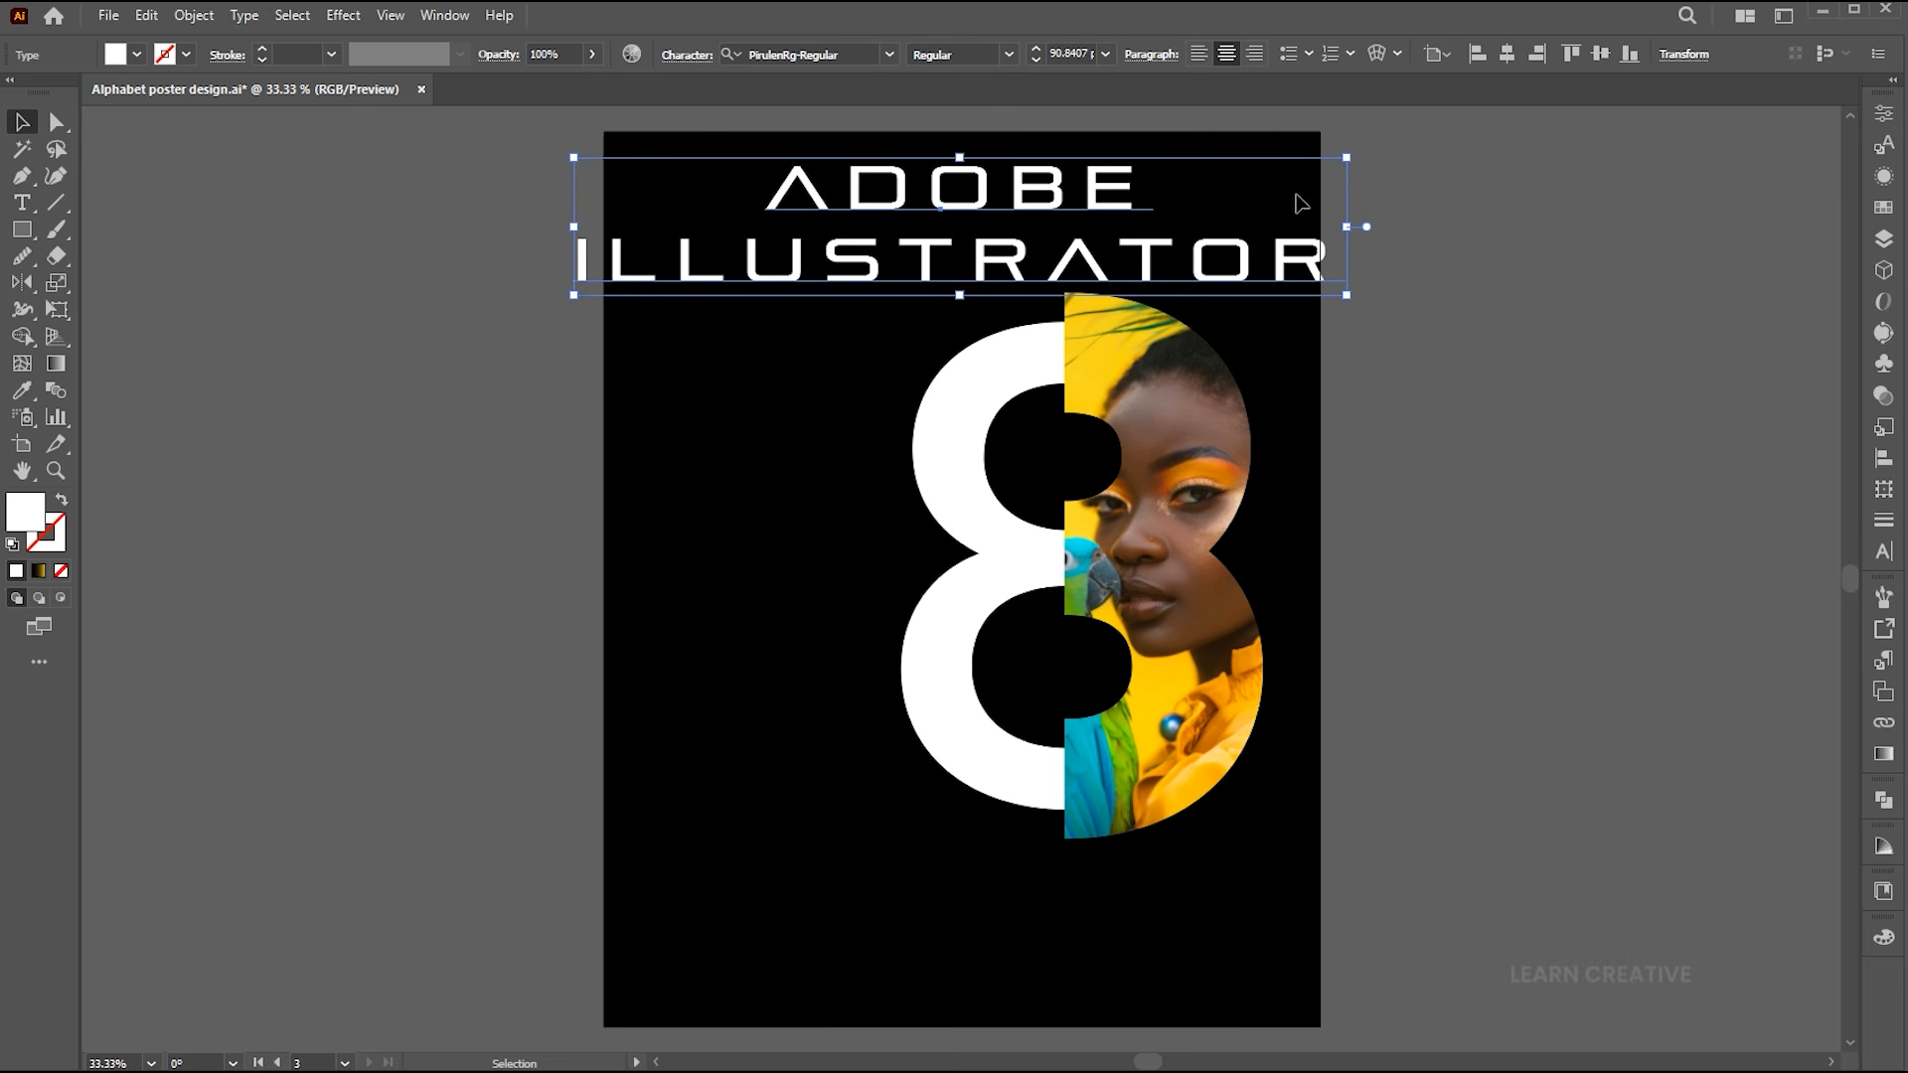
{"action": "left_click_drag", "start_coordinate": [1346, 155], "coordinate": [1136, 196]}
Duplicate the "adobe illustrator" text to the left of the 8 and replace the copy's wording with "NUMBER".
{"action": "left_click_drag", "start_coordinate": [1029, 241], "coordinate": [841, 381]}
{"action": "double_click", "coordinate": [831, 382]}
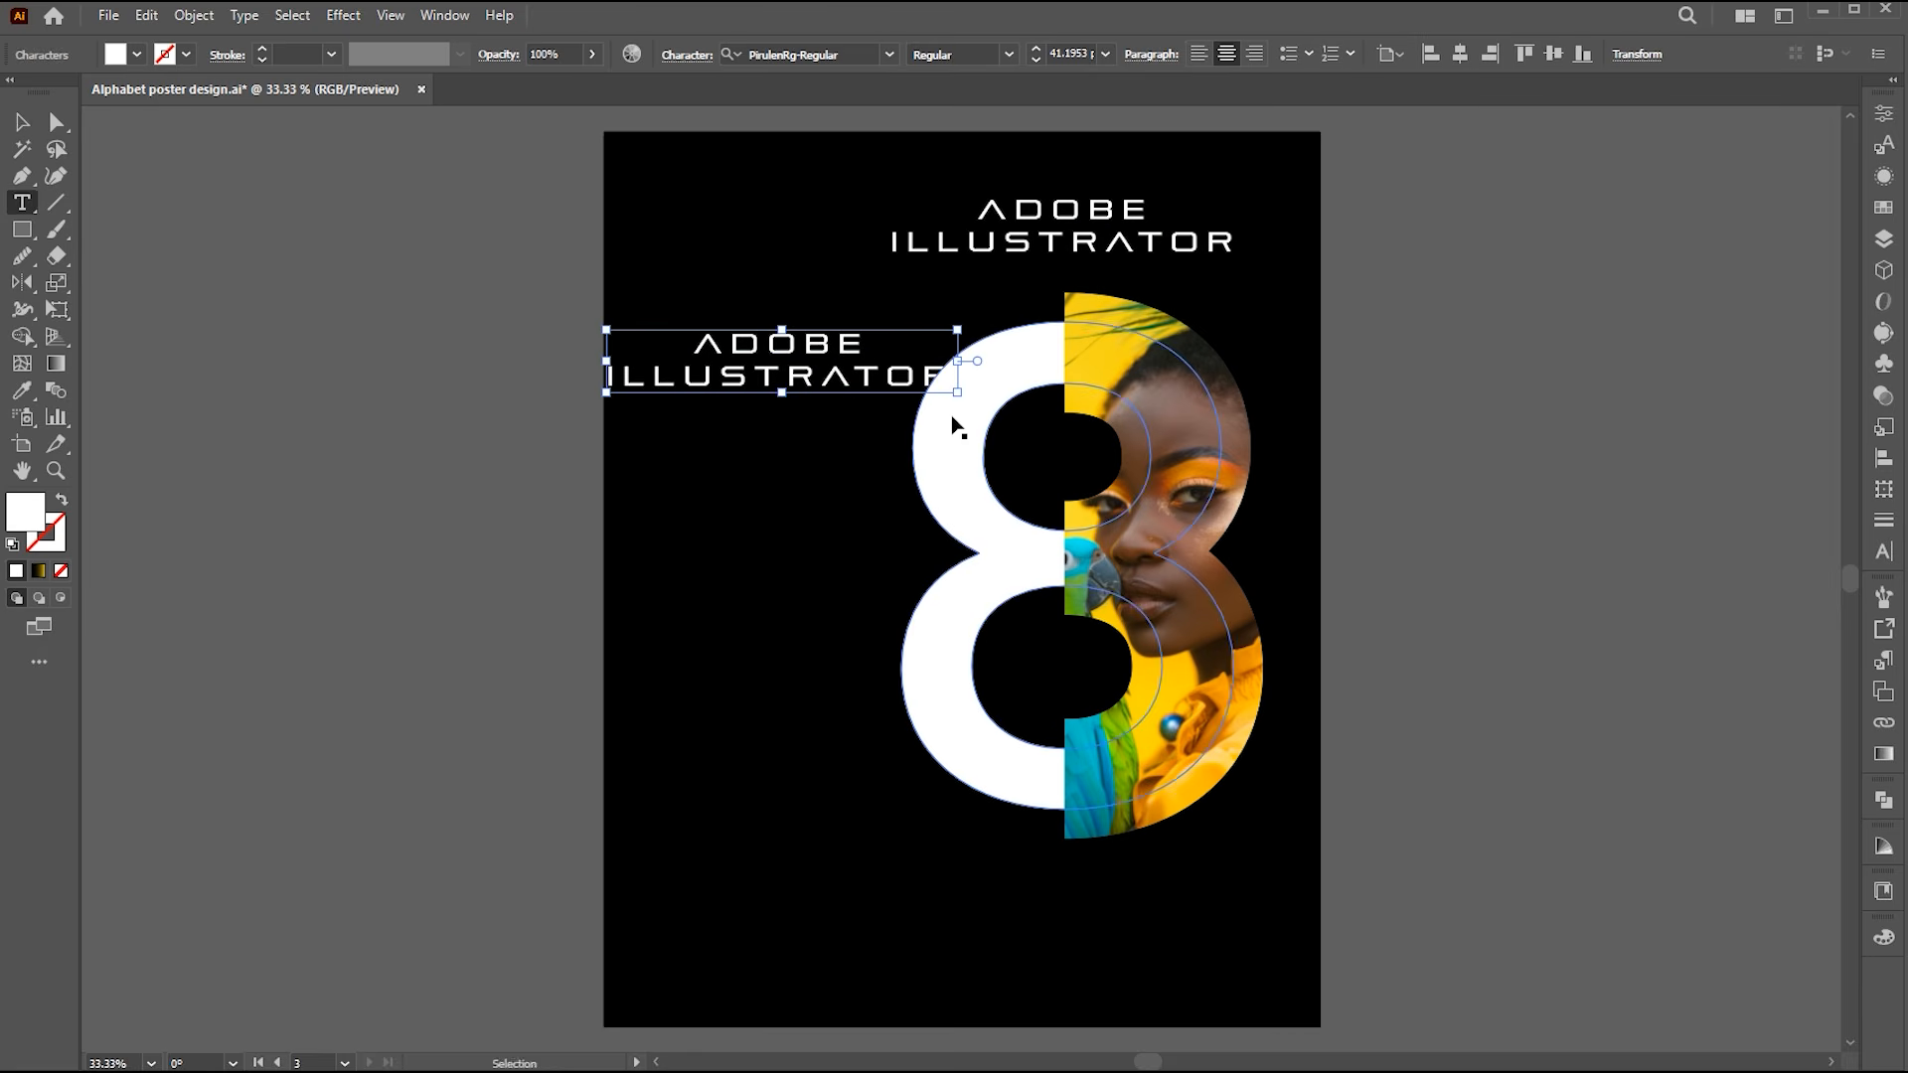
{"action": "key", "text": "ctrl+a"}
{"action": "type", "text": "N"}
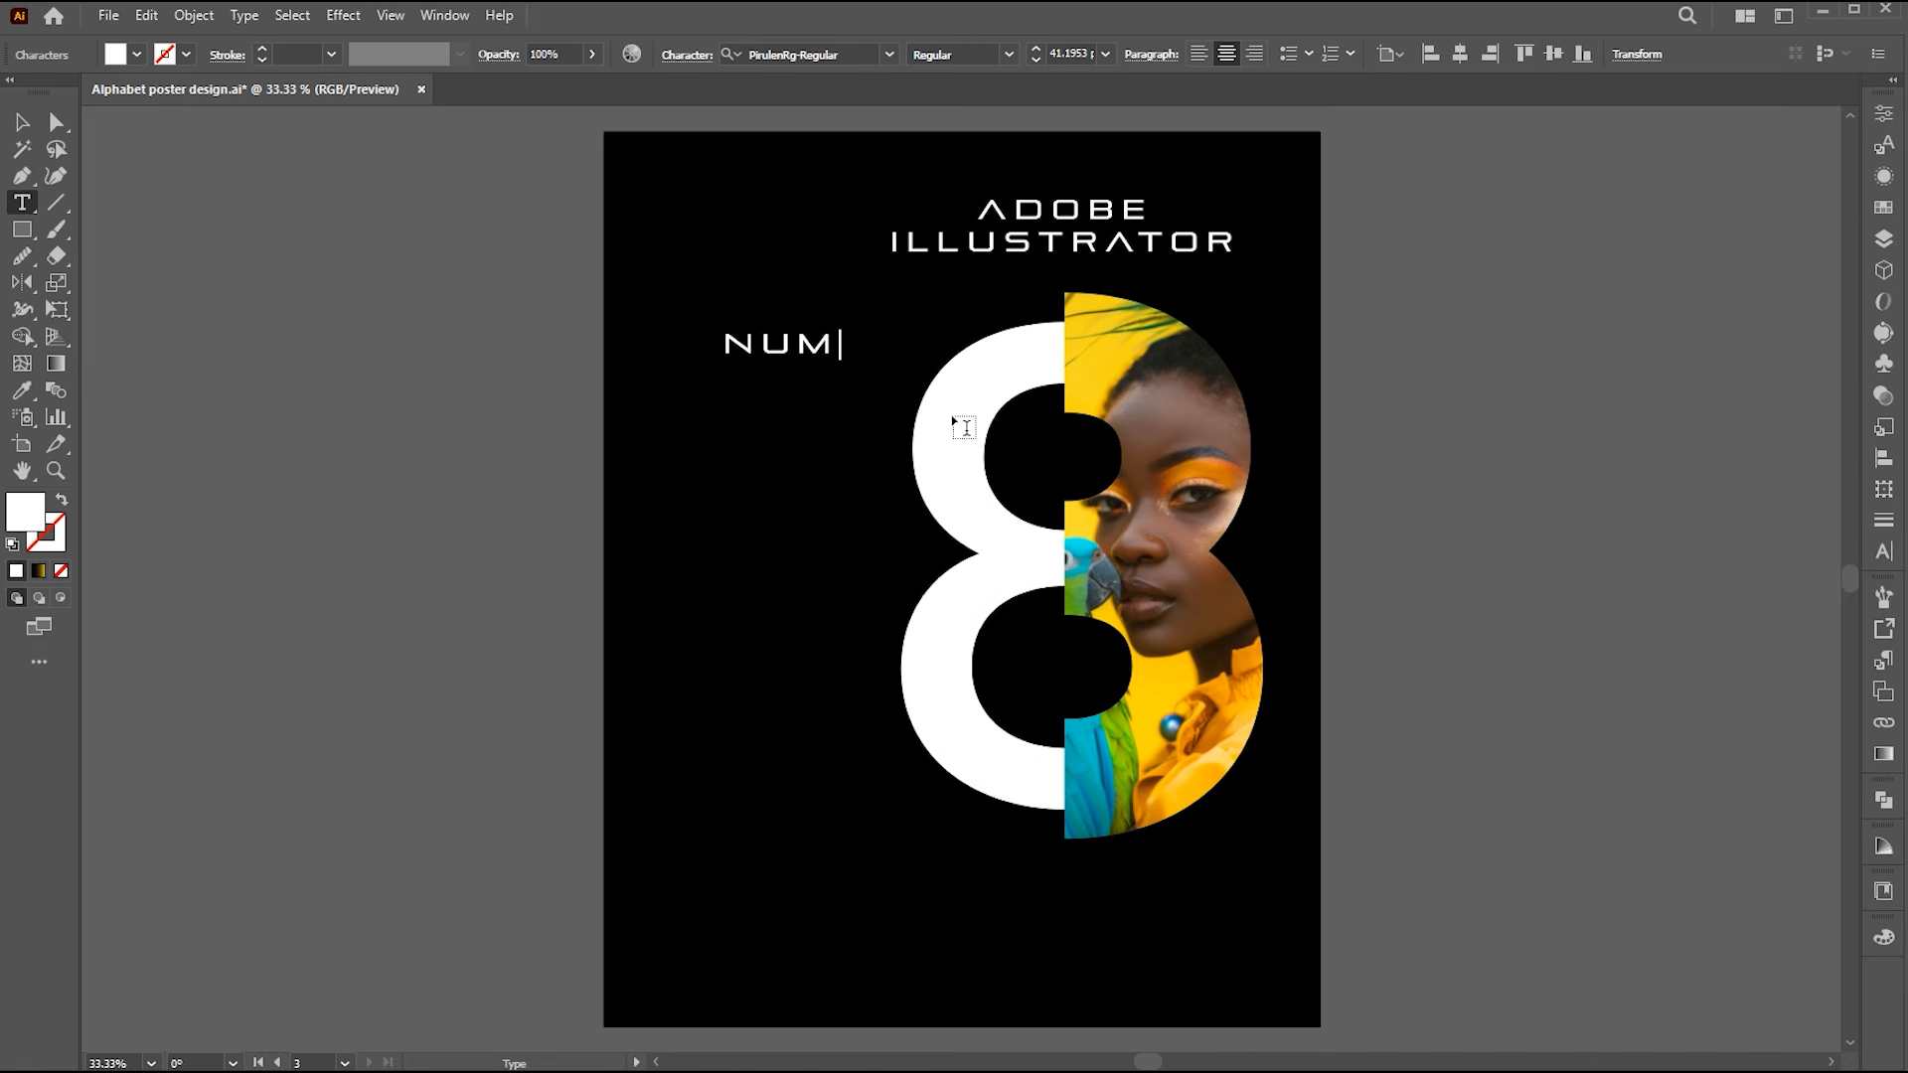
{"action": "type", "text": "UMBER"}
{"action": "key", "text": "Escape"}
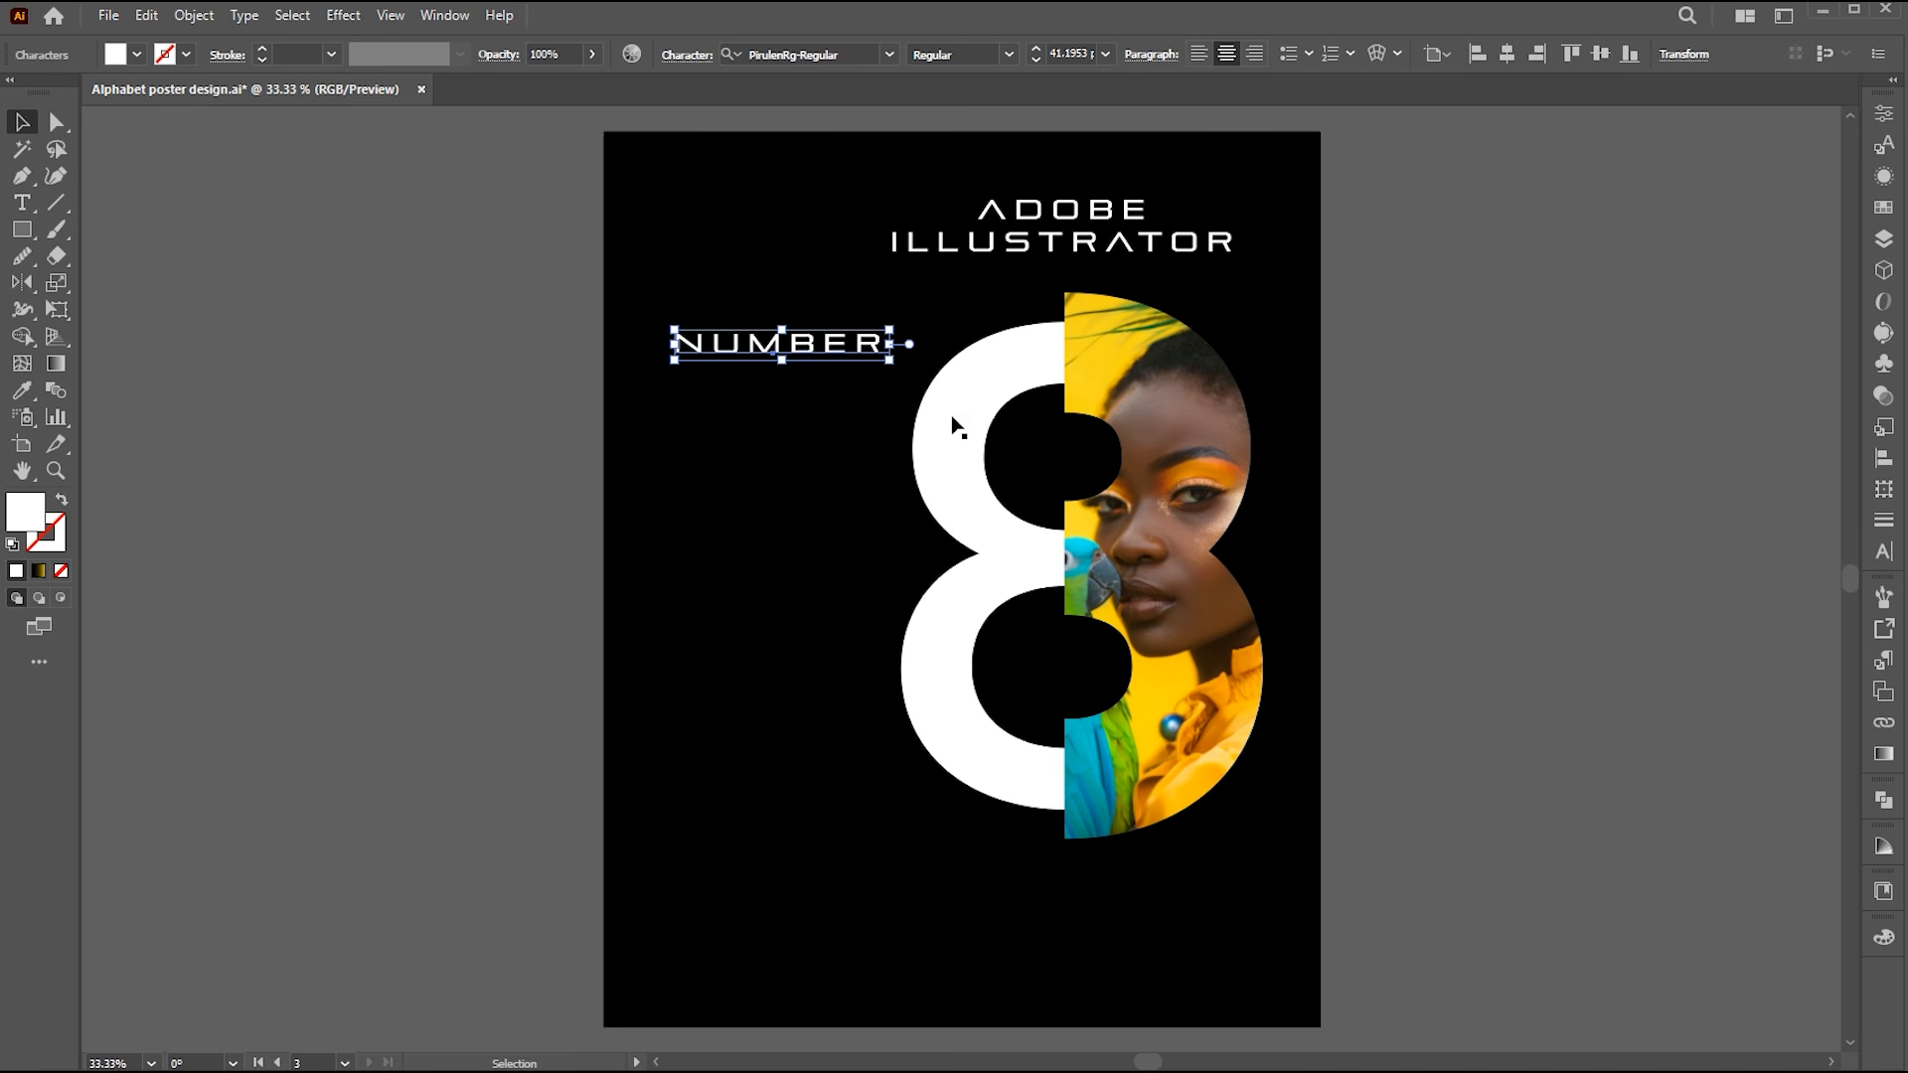
Set the NUMBER text to vertical orientation and switch its composer to Adobe Single-line Composer so the letters stack upright.
{"action": "left_click", "coordinate": [241, 16]}
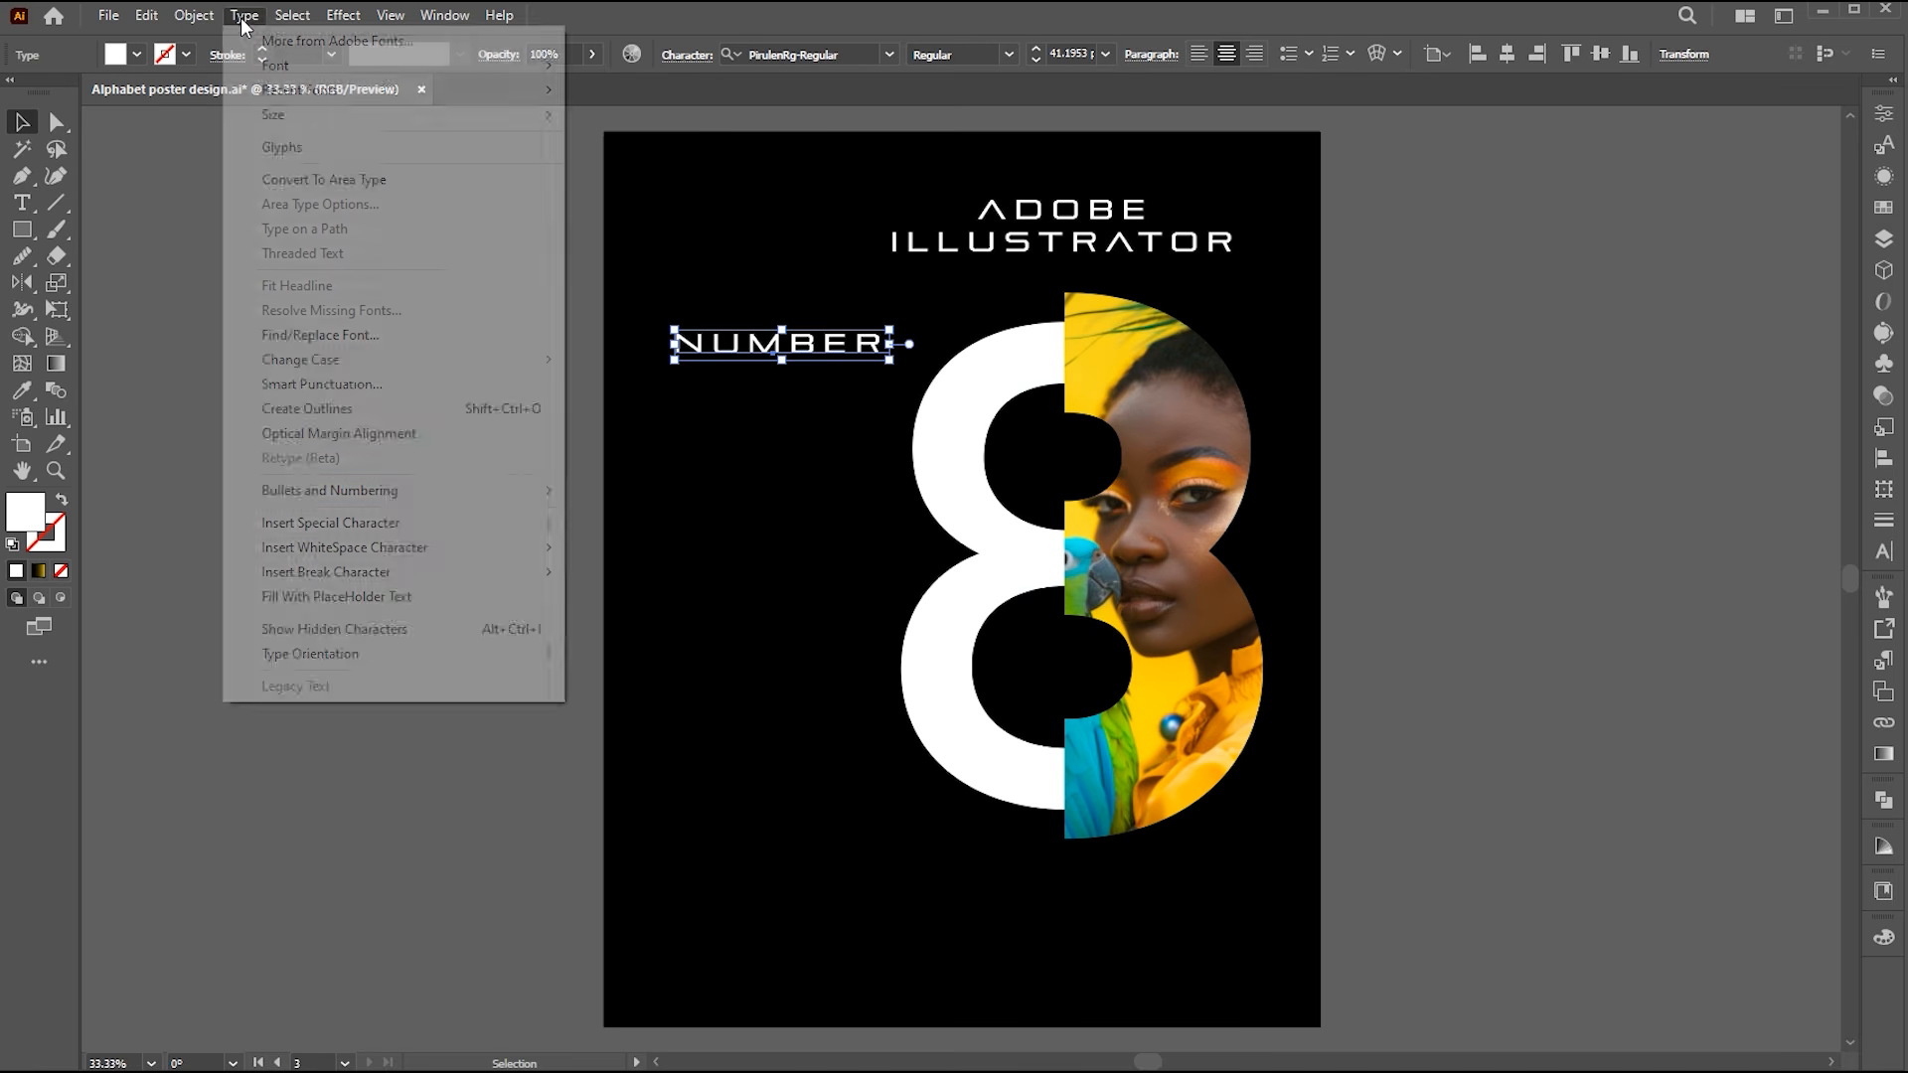
{"action": "mouse_move", "coordinate": [307, 655]}
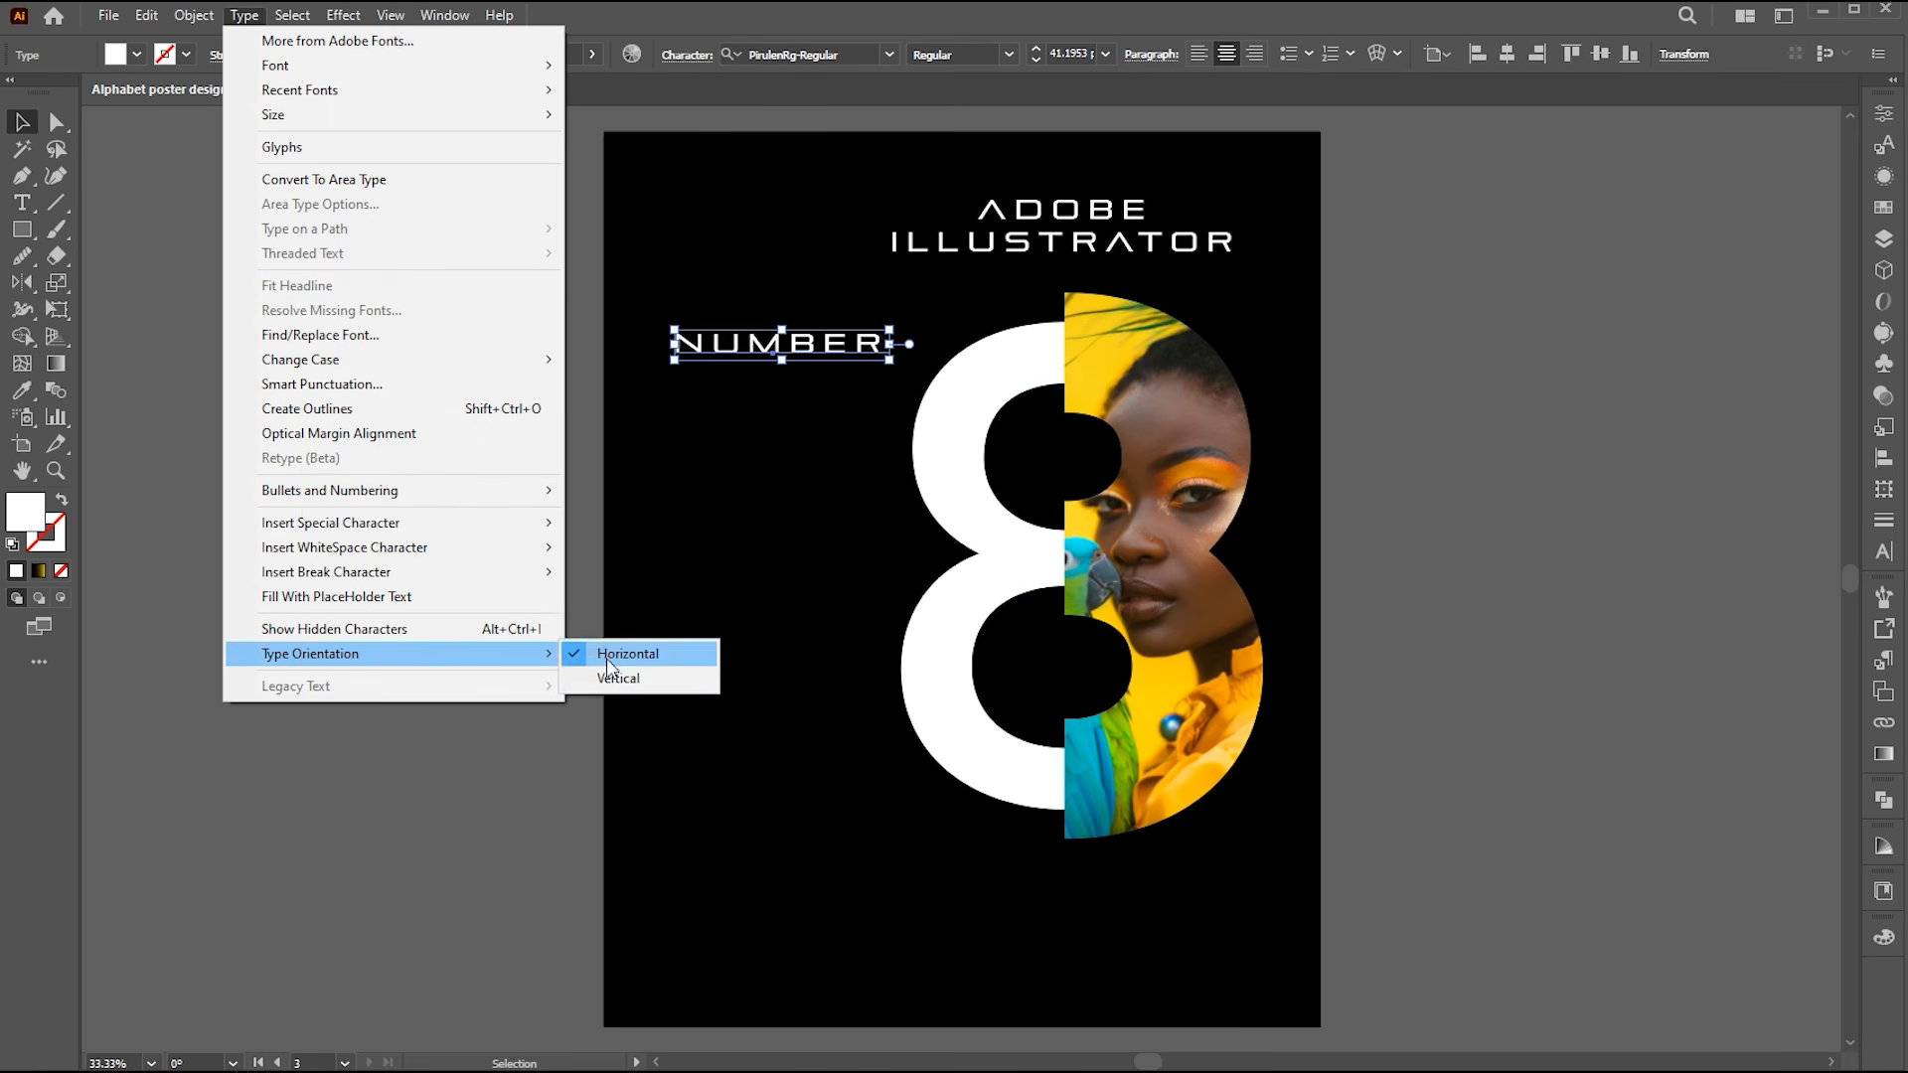
{"action": "left_click", "coordinate": [608, 680]}
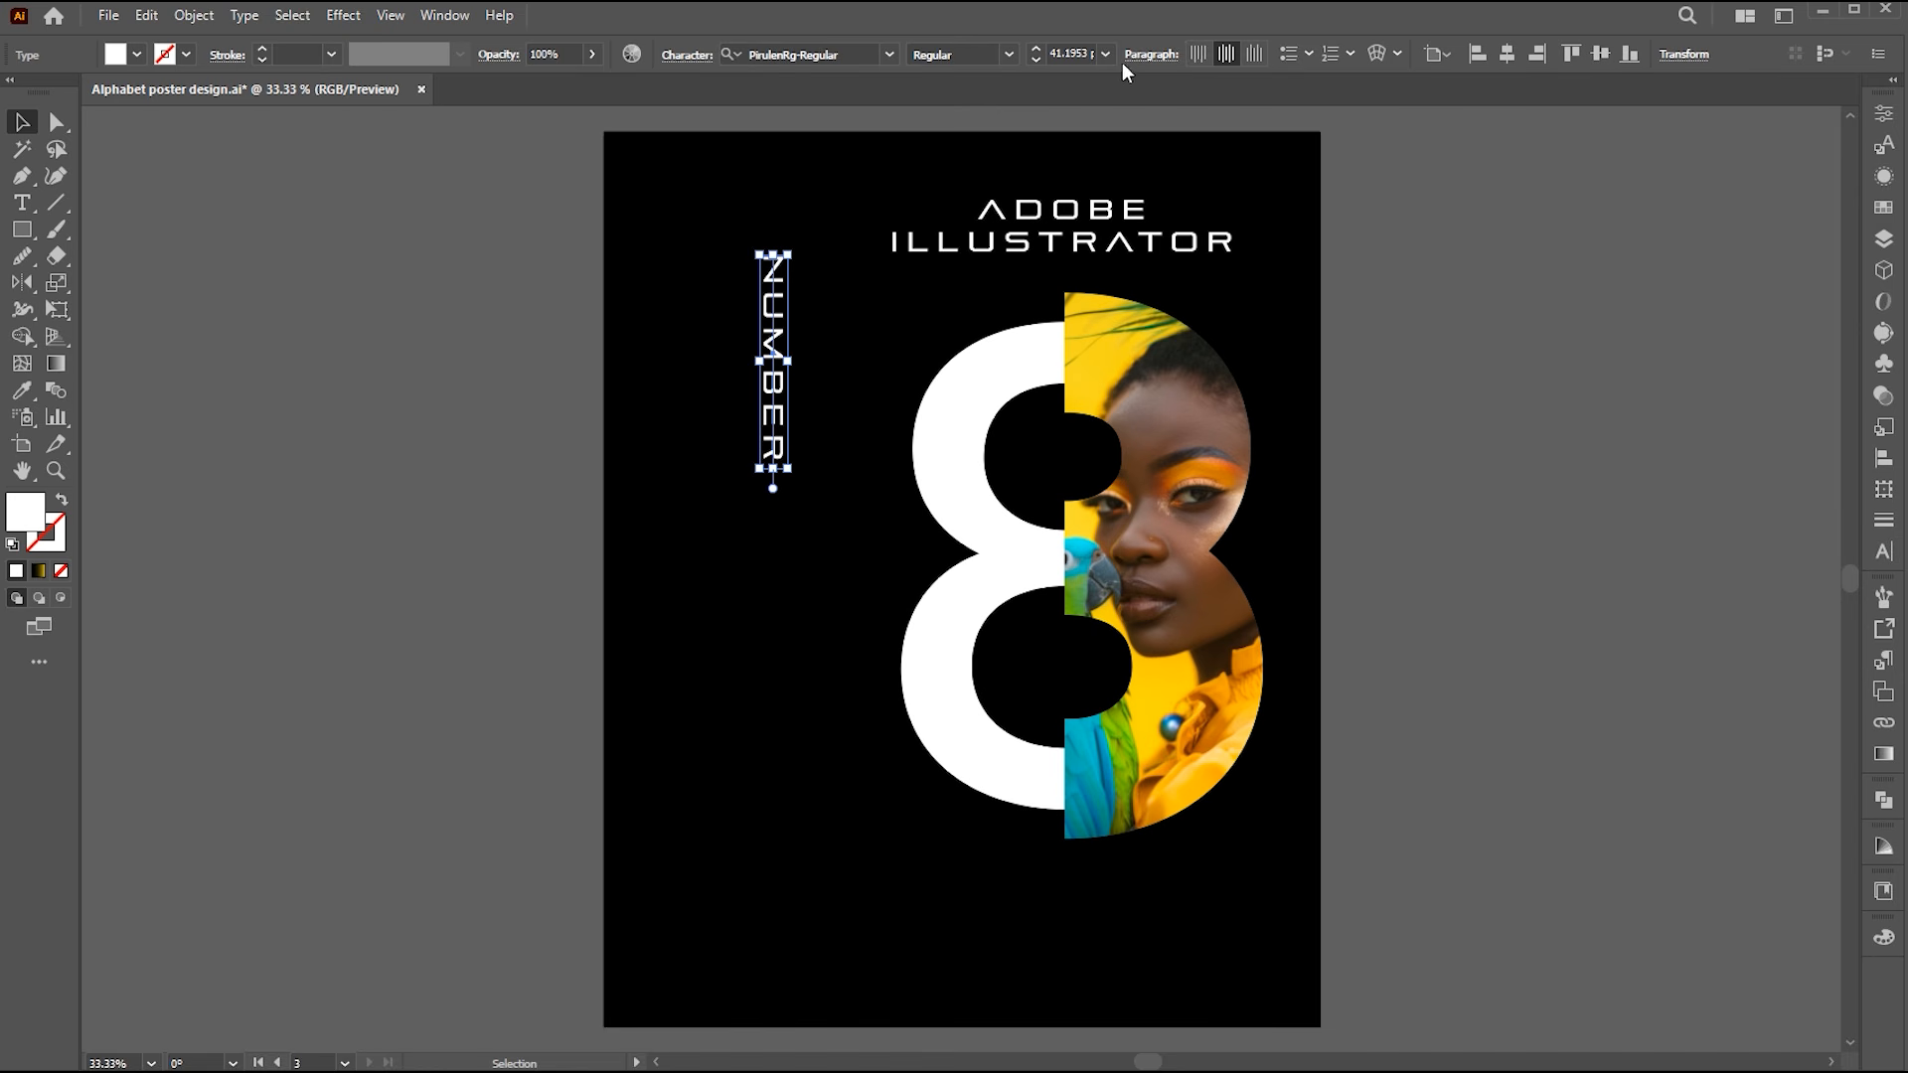
{"action": "left_click", "coordinate": [1147, 58]}
{"action": "left_click", "coordinate": [1164, 71]}
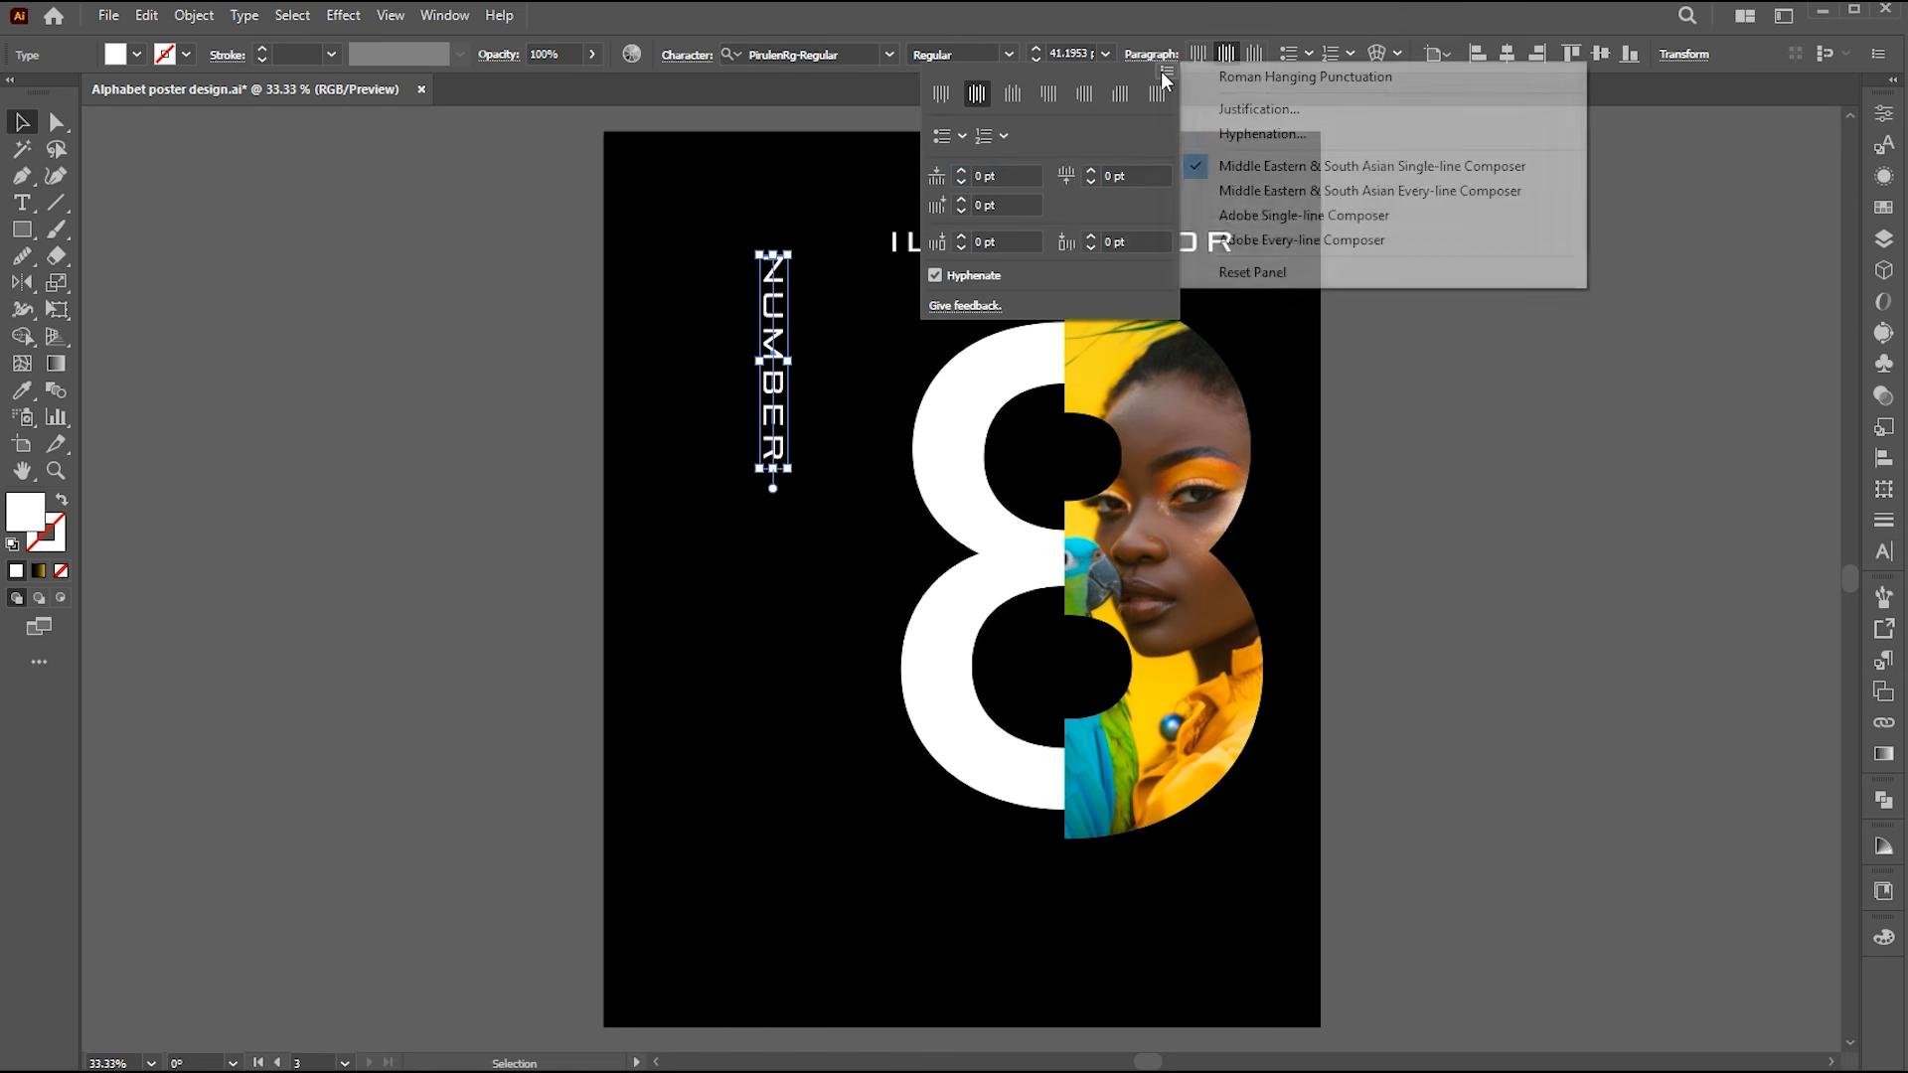
{"action": "left_click", "coordinate": [1218, 215]}
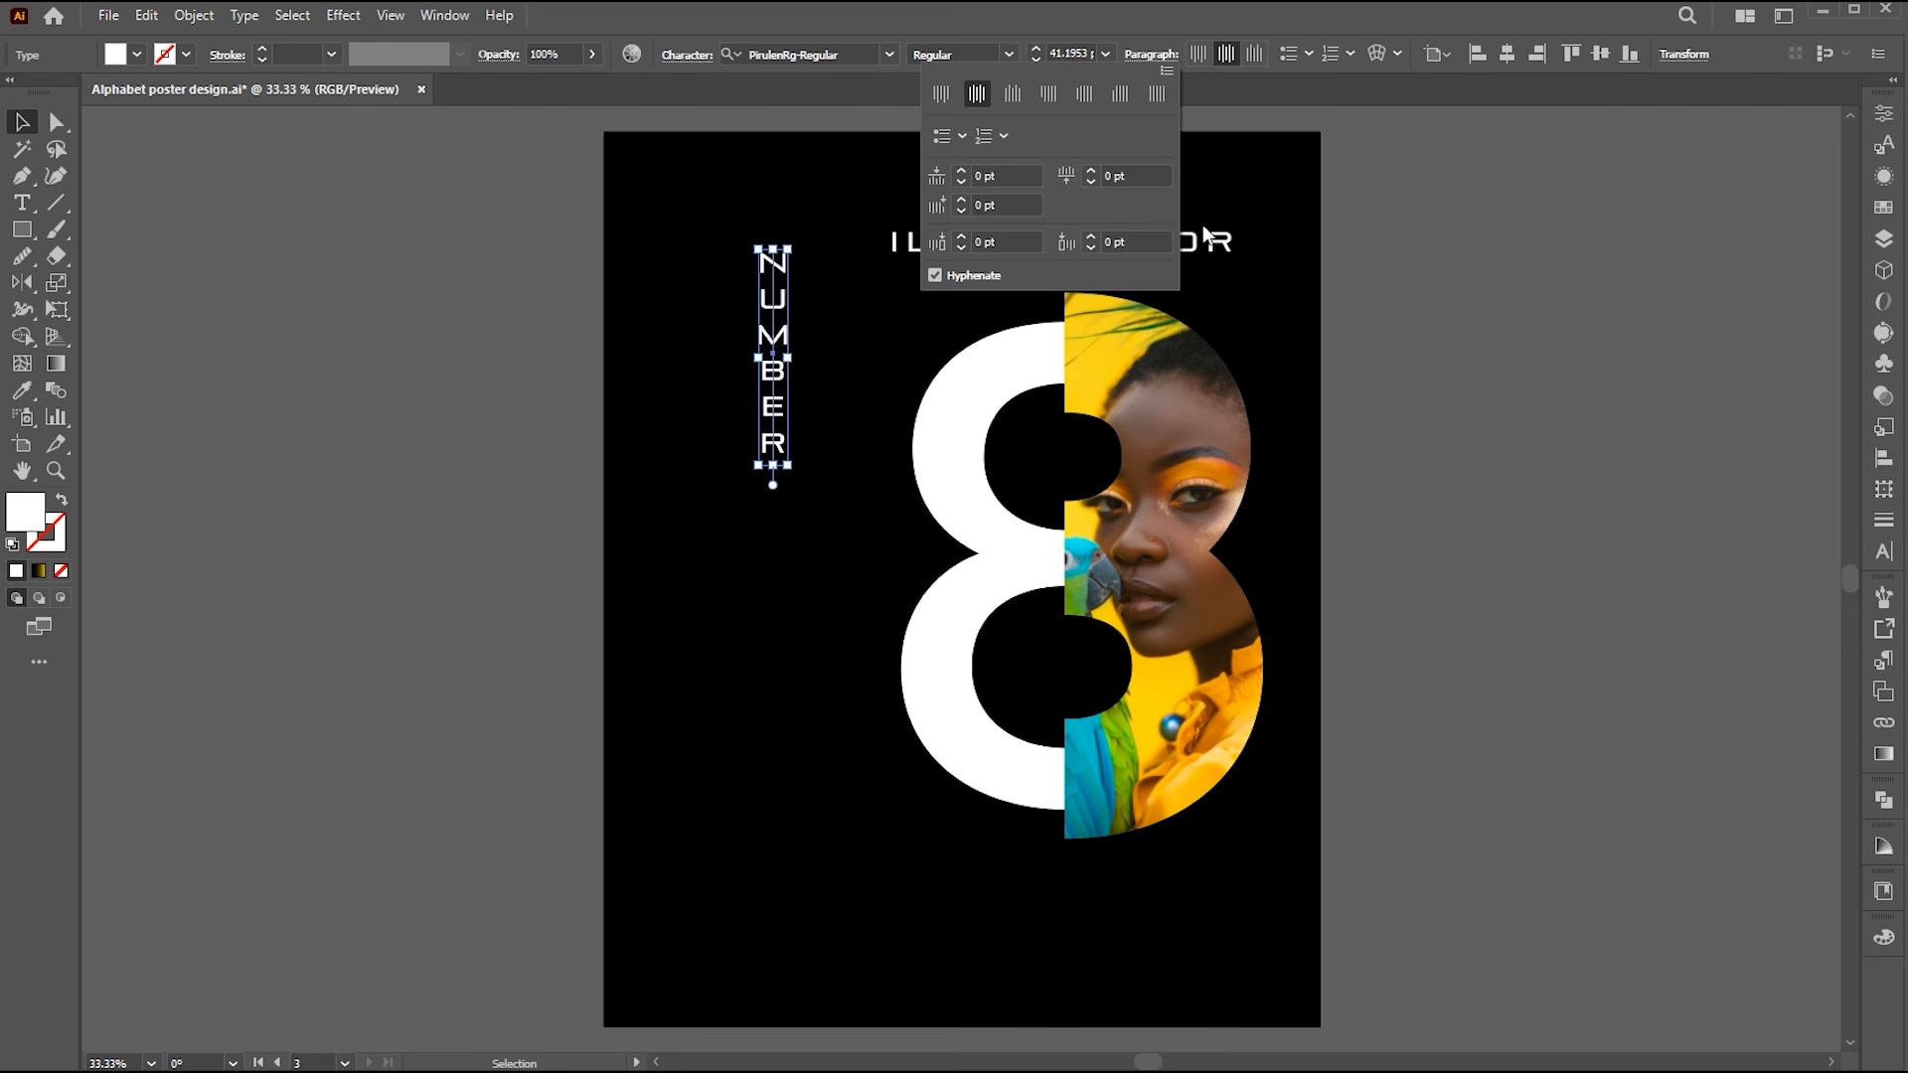
Move the vertical NUMBER text near the artboard's left edge, beside the 8, and scale it up to about 88 pt.
{"action": "left_click", "coordinate": [786, 362]}
{"action": "left_click_drag", "start_coordinate": [770, 374], "coordinate": [697, 600]}
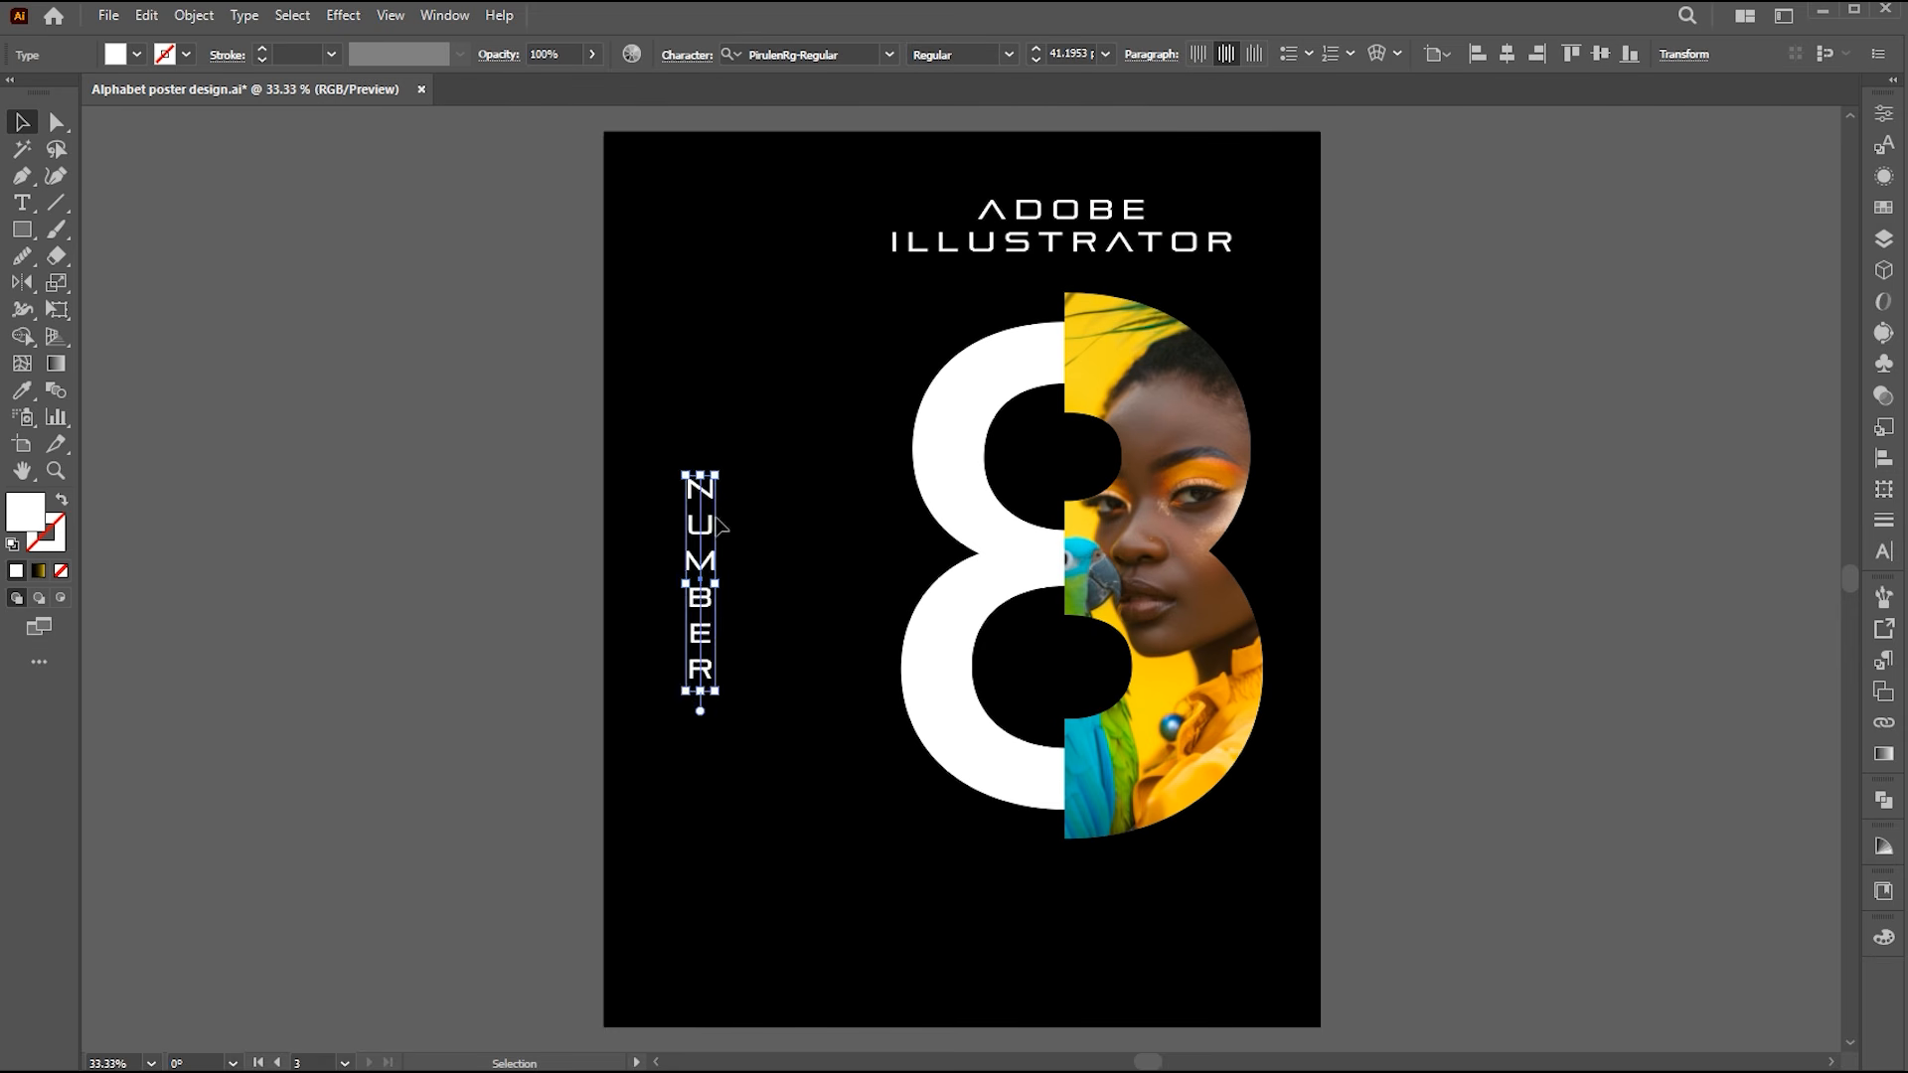
{"action": "mouse_move", "coordinate": [717, 476]}
{"action": "left_mouse_down"}
{"action": "mouse_move", "coordinate": [792, 354]}
{"action": "mouse_move", "coordinate": [715, 496]}
{"action": "mouse_move", "coordinate": [714, 457]}
{"action": "left_mouse_up"}
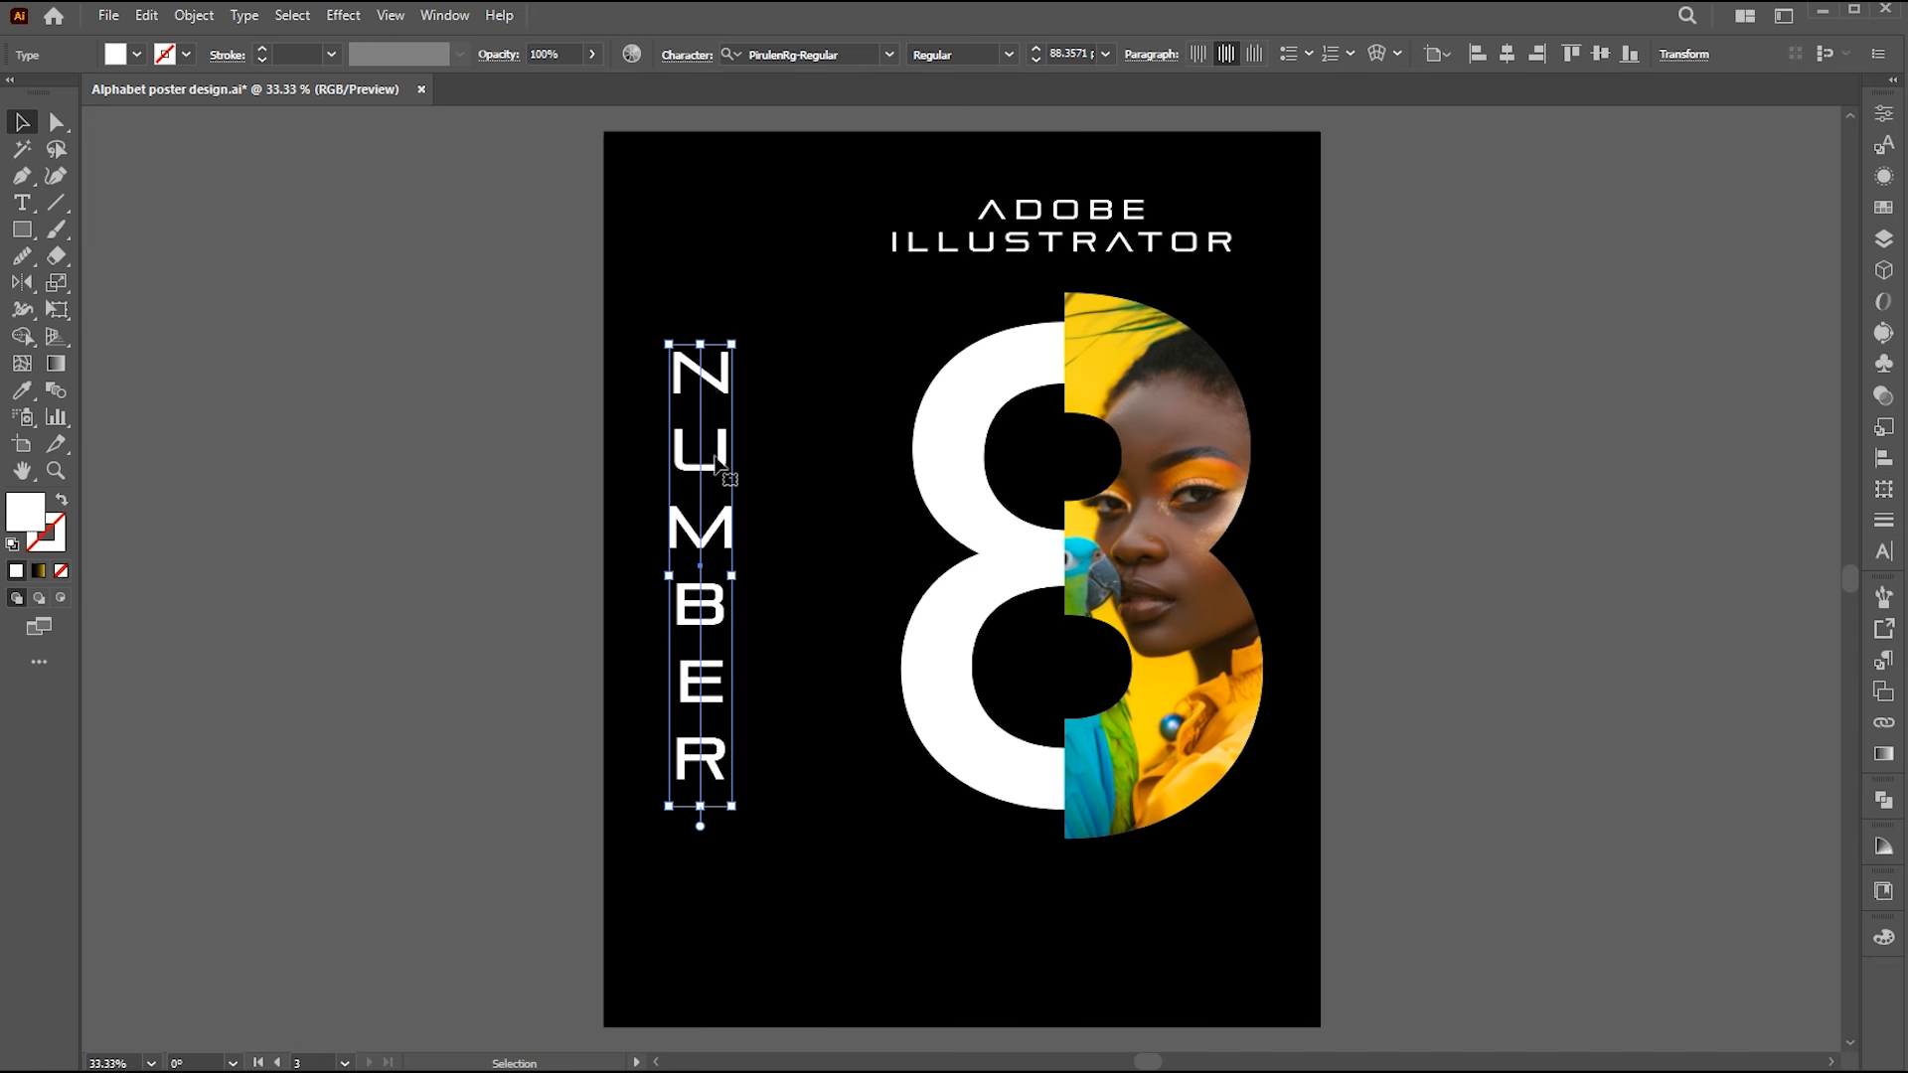
Give the NUMBER text a white stroke with a weight of 8 pt.
{"action": "left_click", "coordinate": [17, 572]}
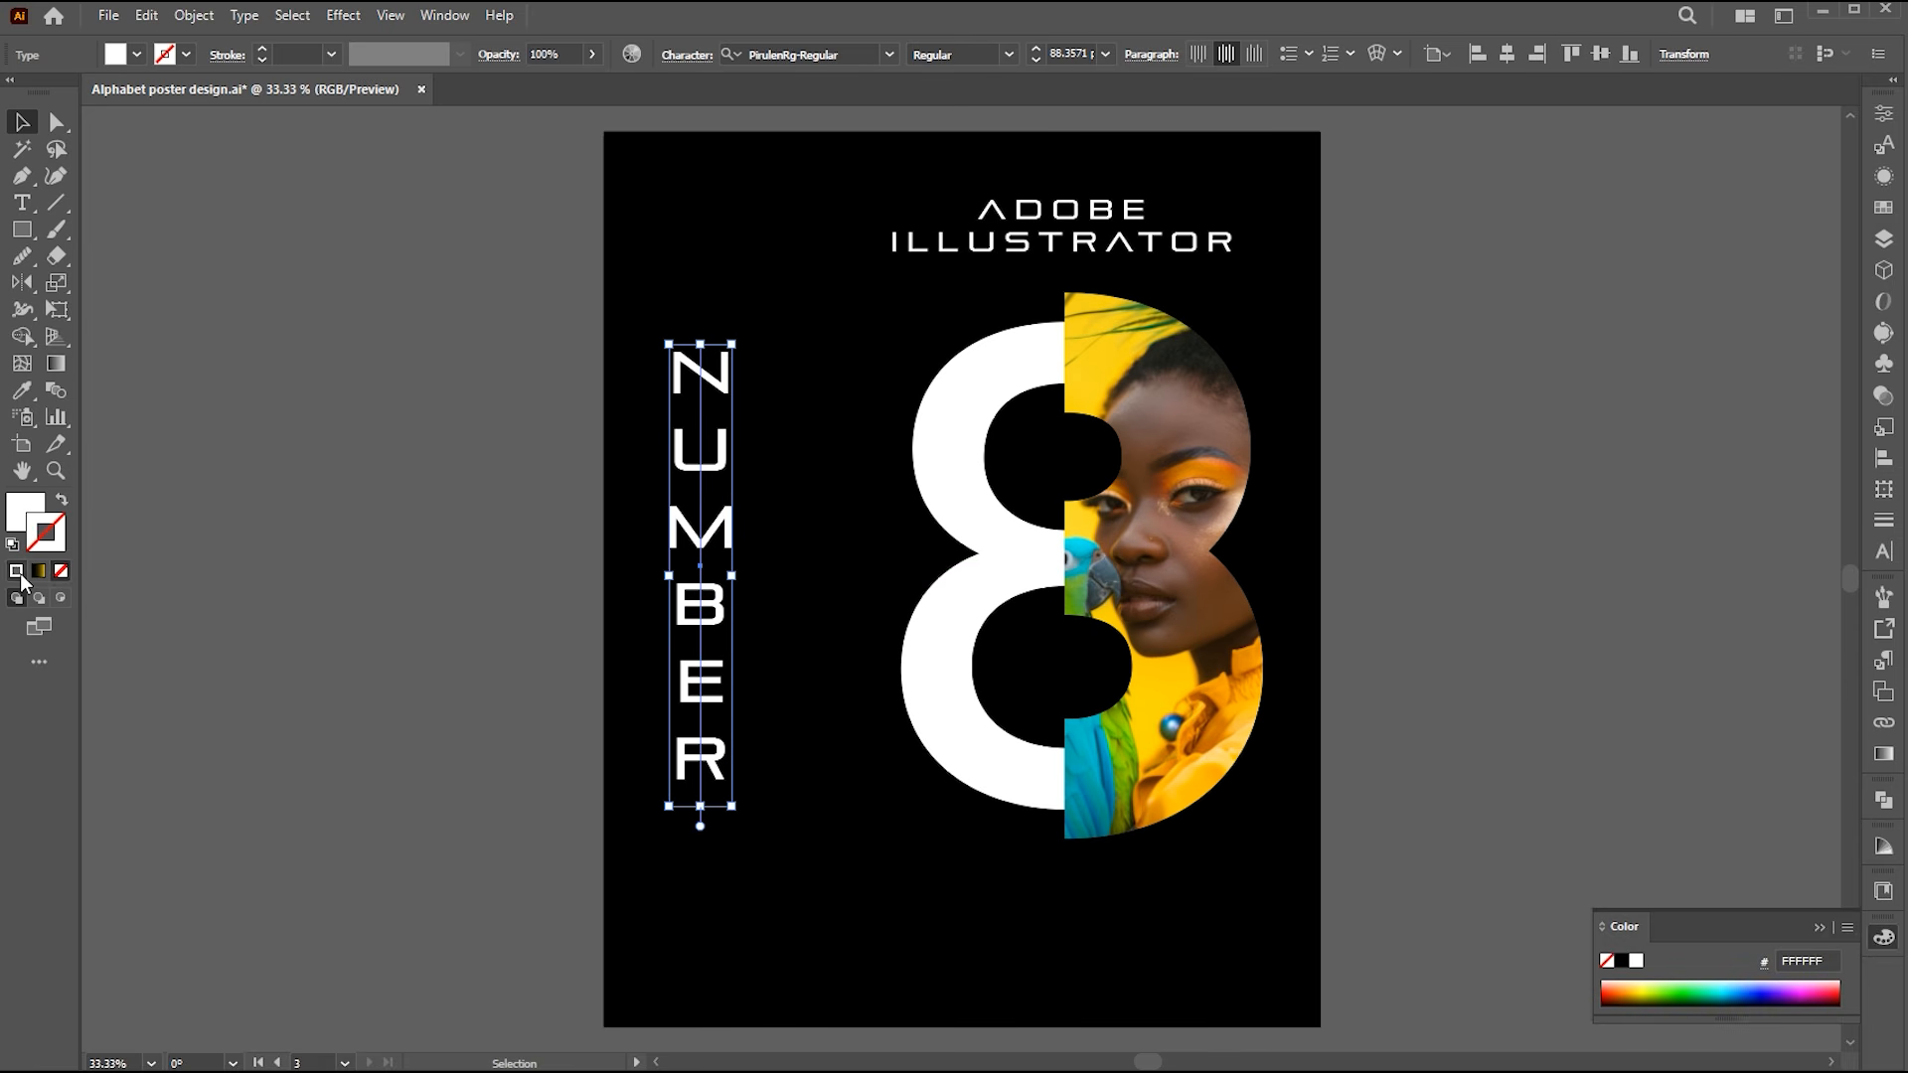
{"action": "left_click", "coordinate": [18, 575]}
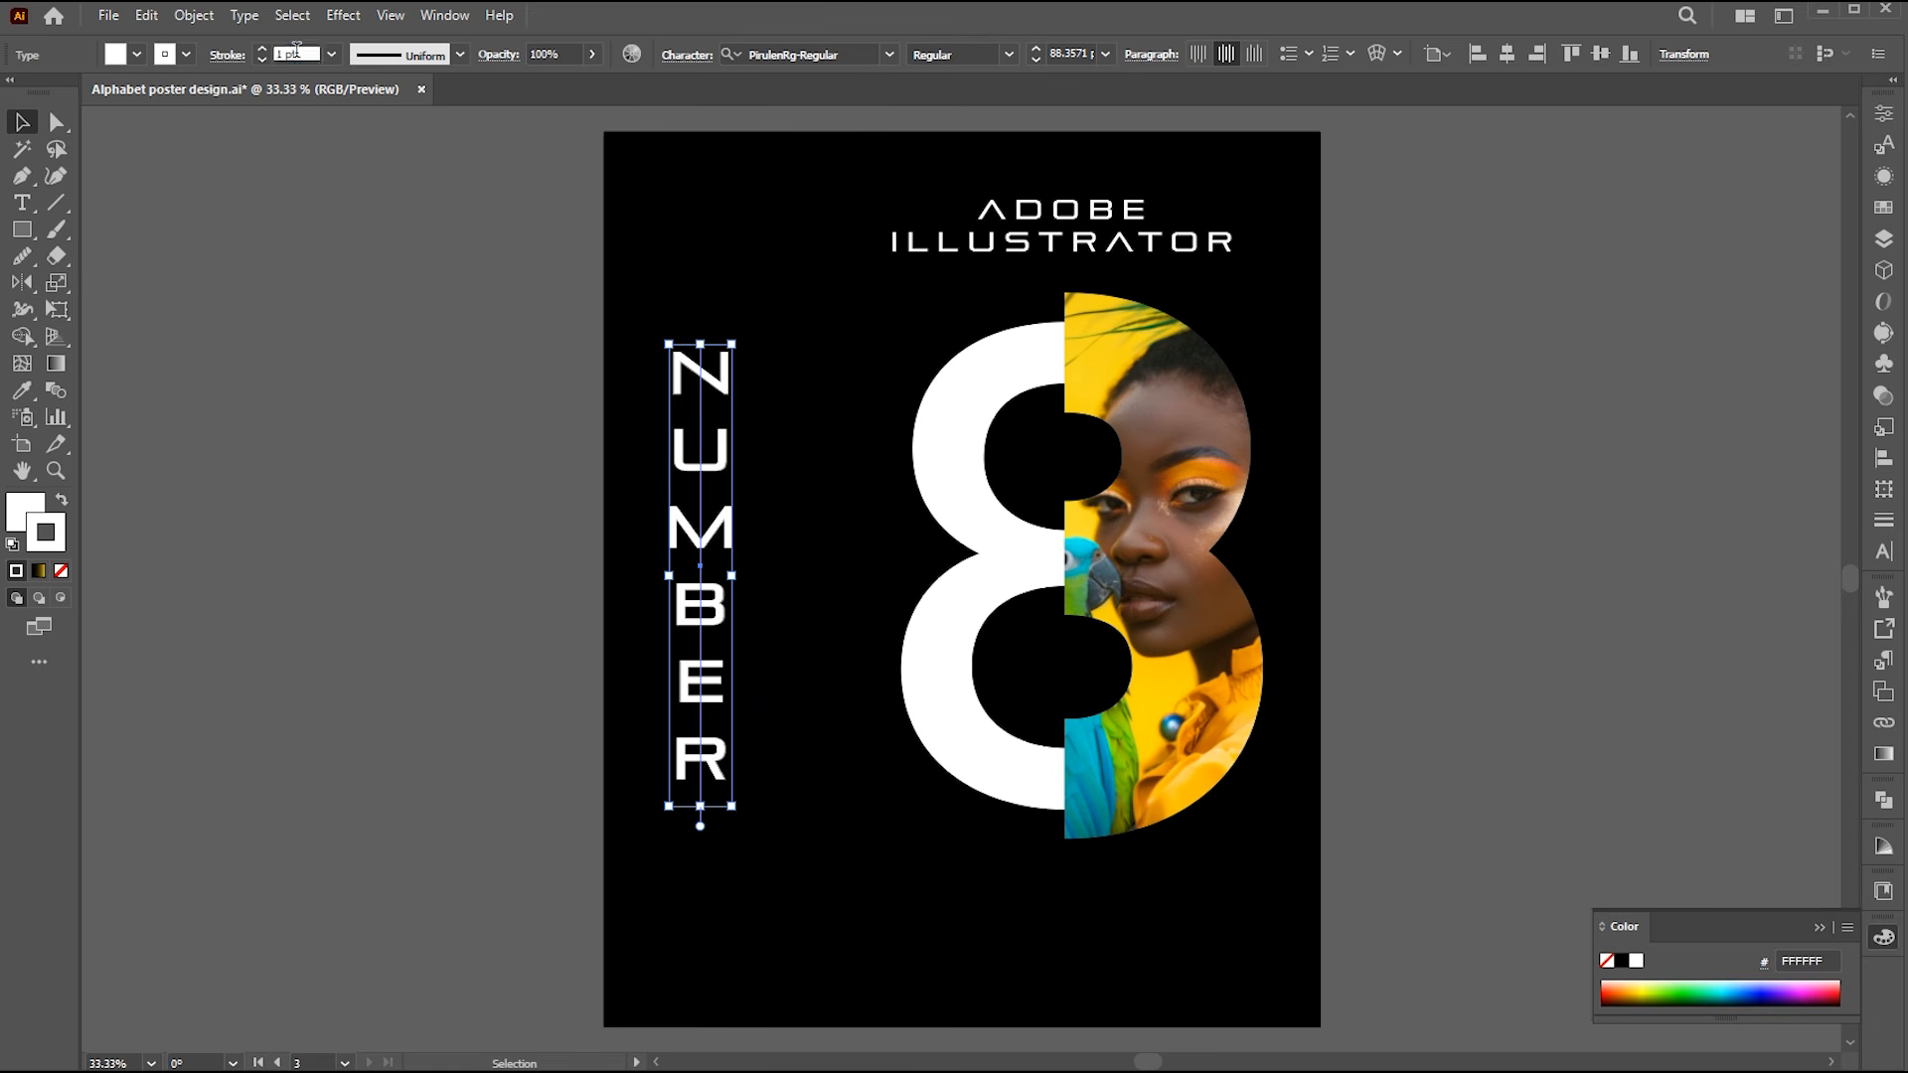
{"action": "scroll", "coordinate": [296, 50], "scroll_direction": "up", "scroll_amount": 7}
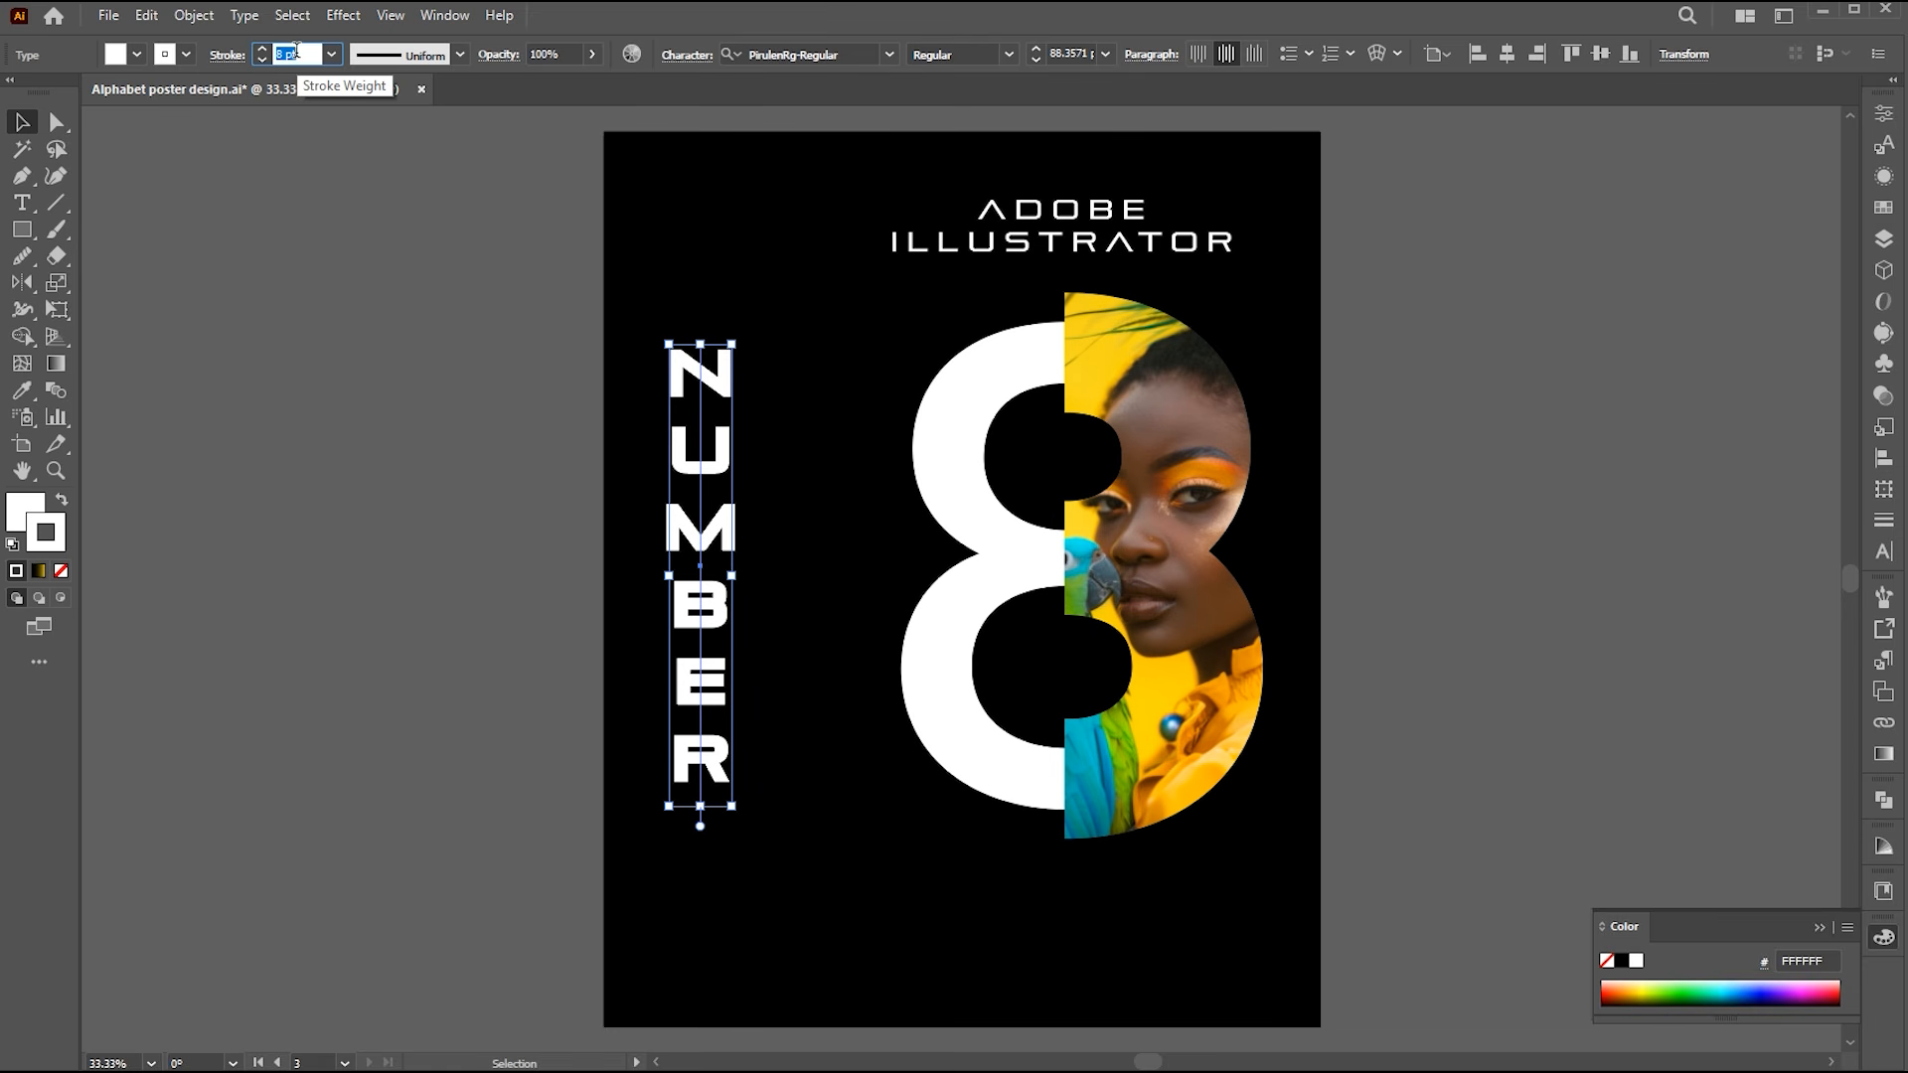
{"action": "left_click", "coordinate": [710, 538]}
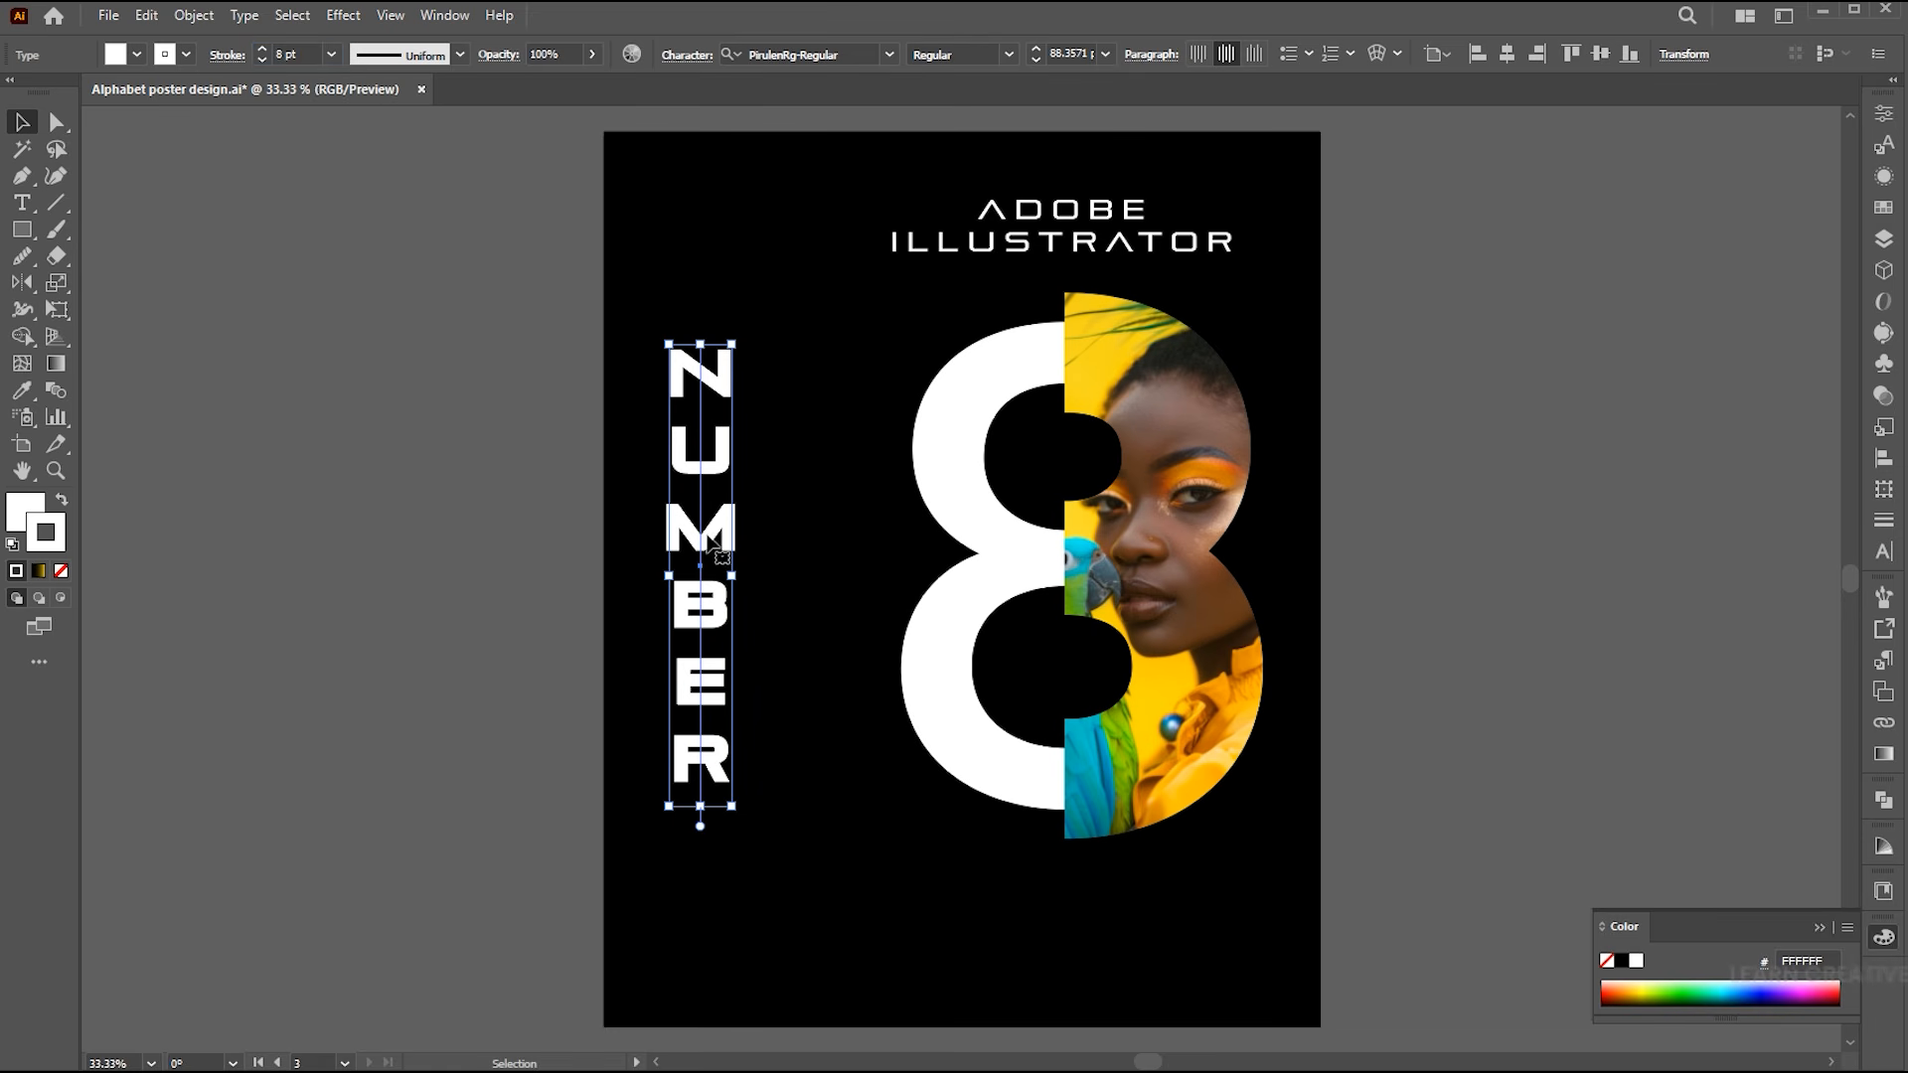
Colour both the stroke and the fill of the NUMBER text with yellow sampled from the photo in the 8.
{"action": "left_click", "coordinate": [22, 391]}
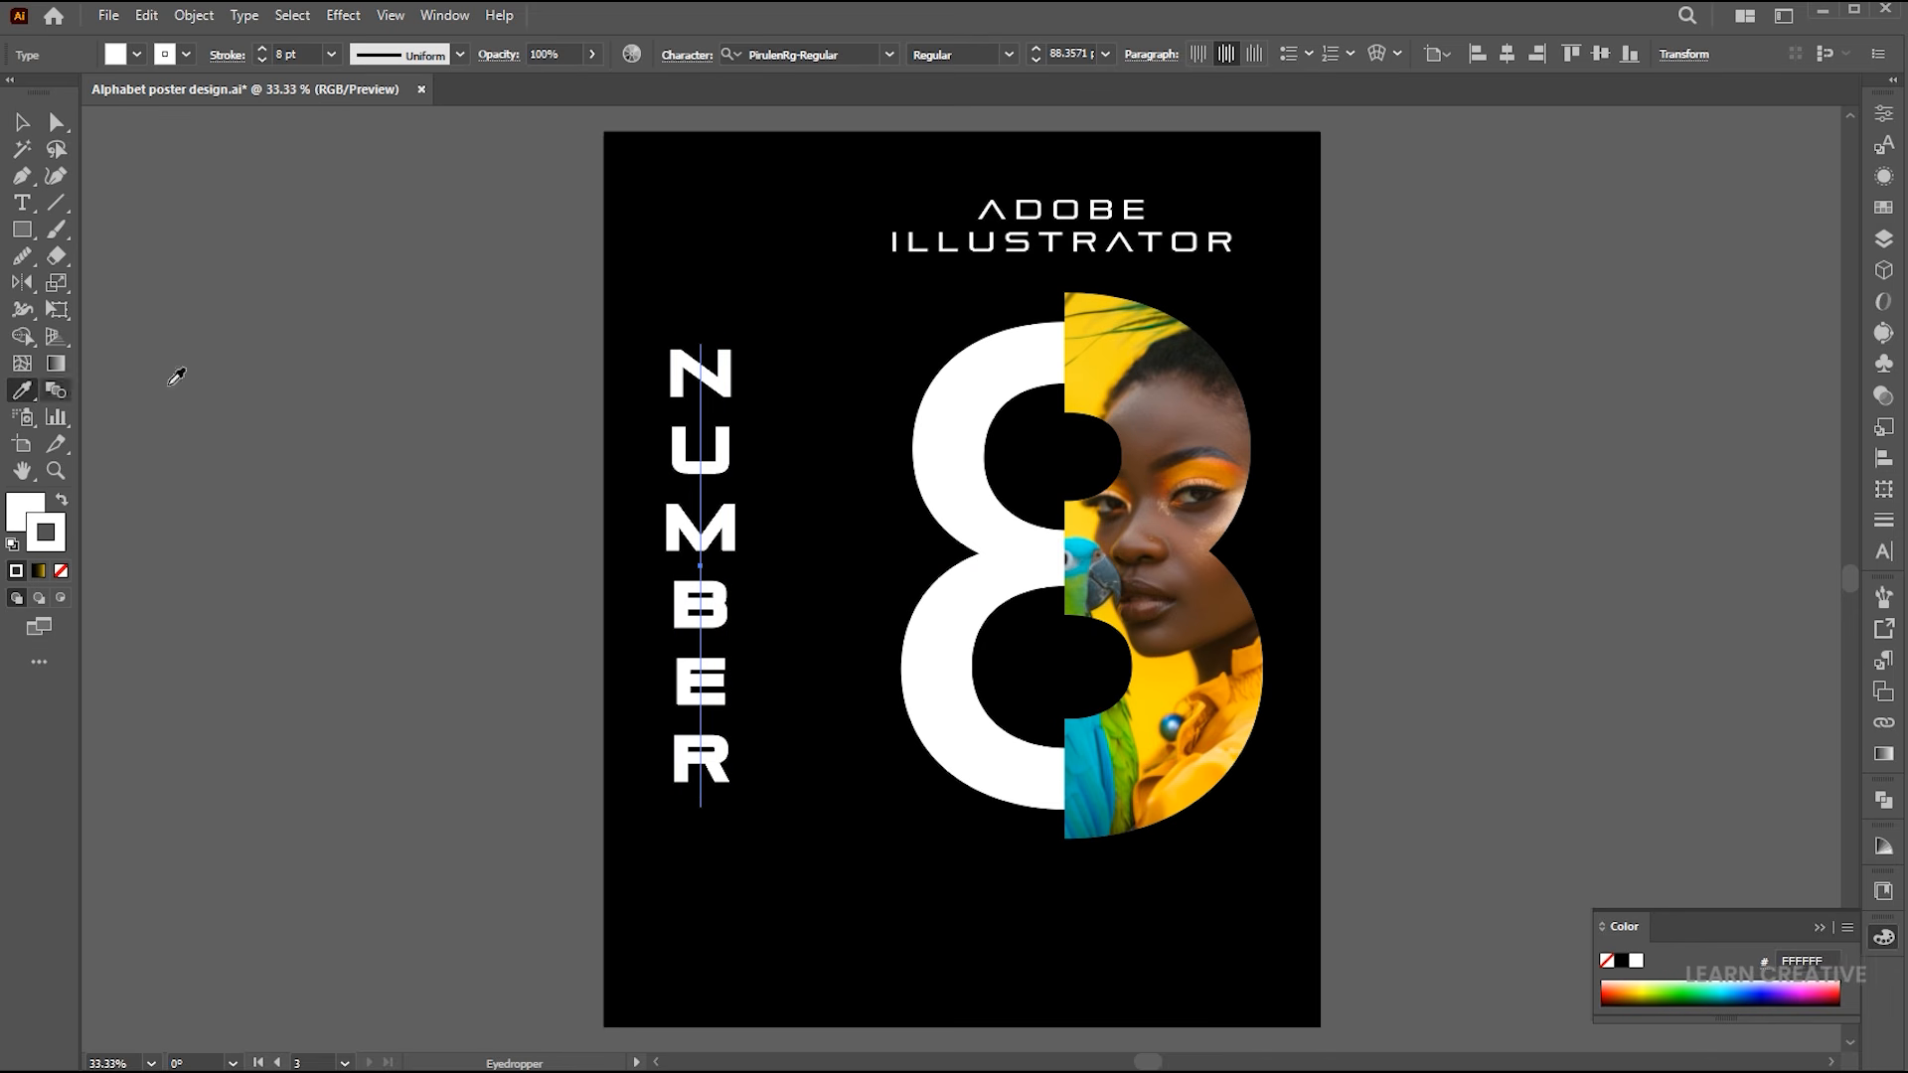
{"action": "left_click", "coordinate": [1095, 354]}
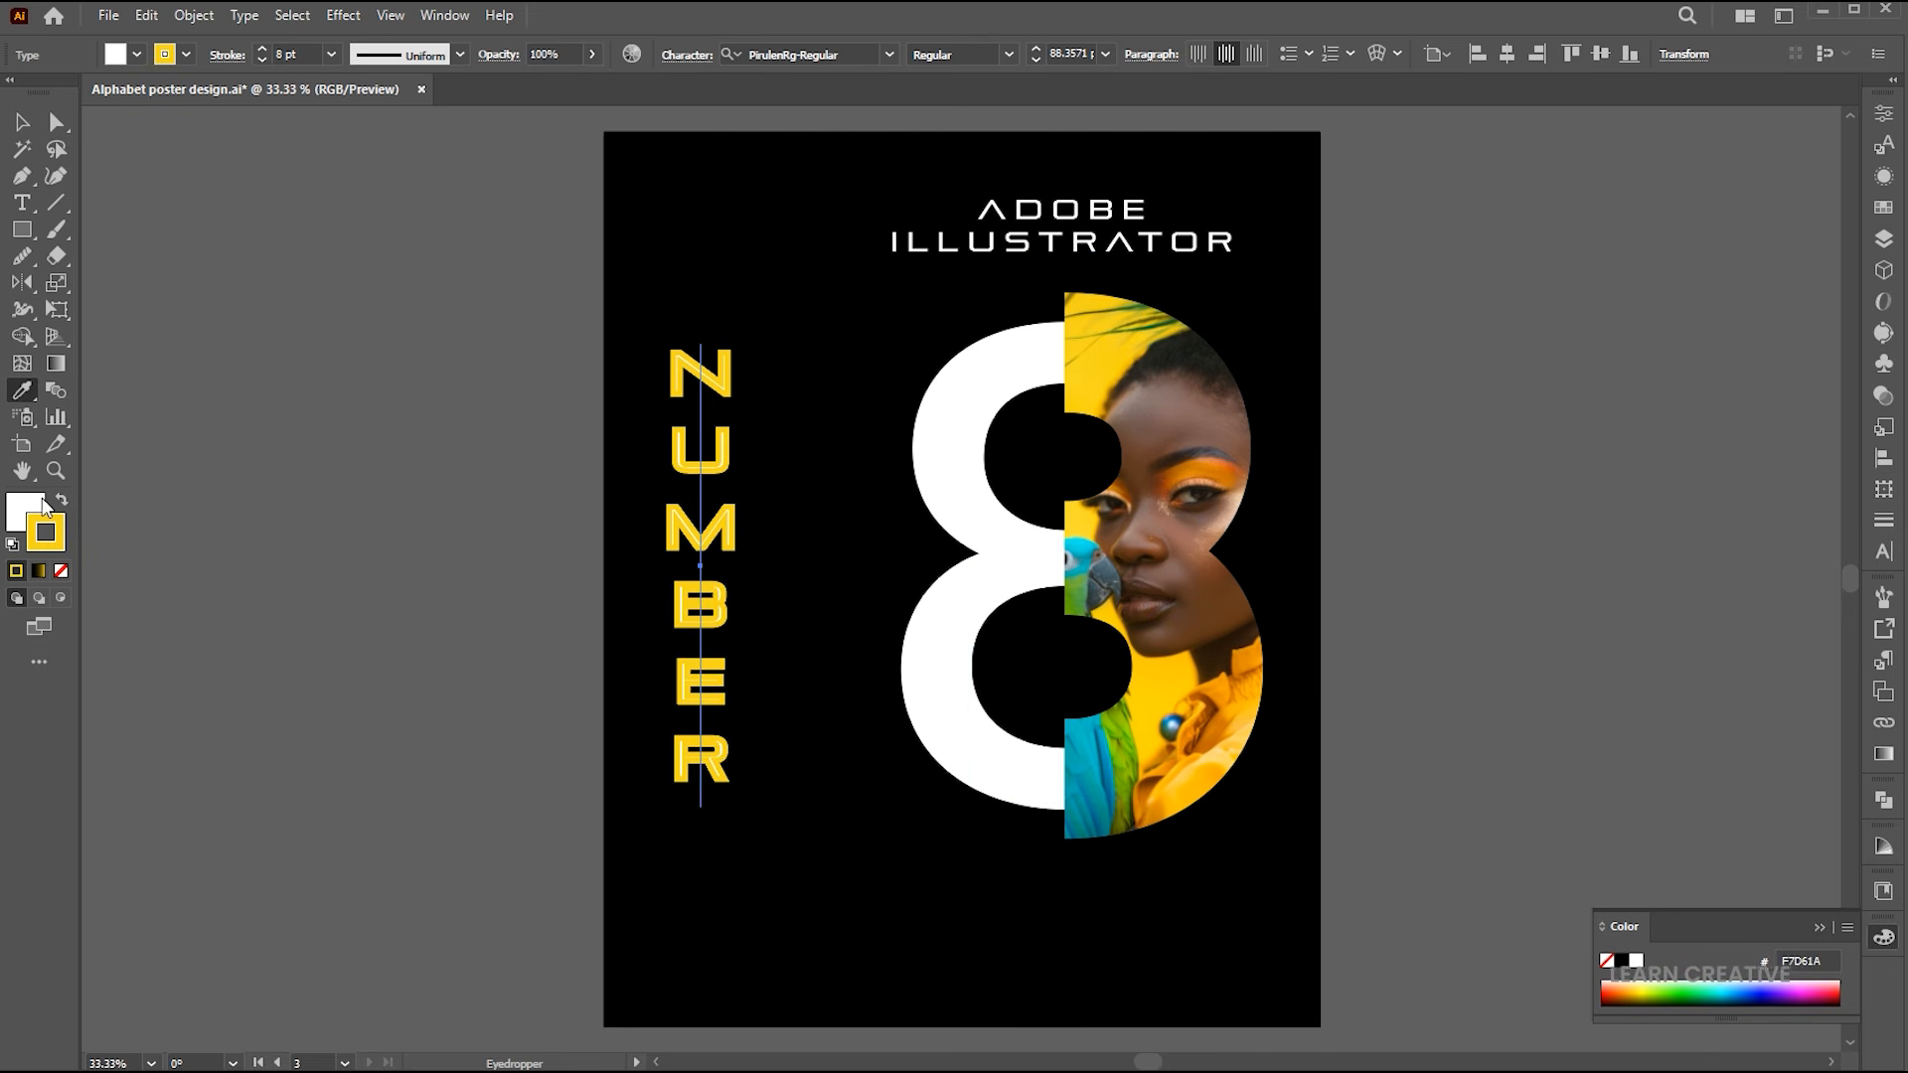
{"action": "left_click", "coordinate": [1094, 366]}
{"action": "key", "text": "v"}
{"action": "left_click", "coordinate": [752, 381]}
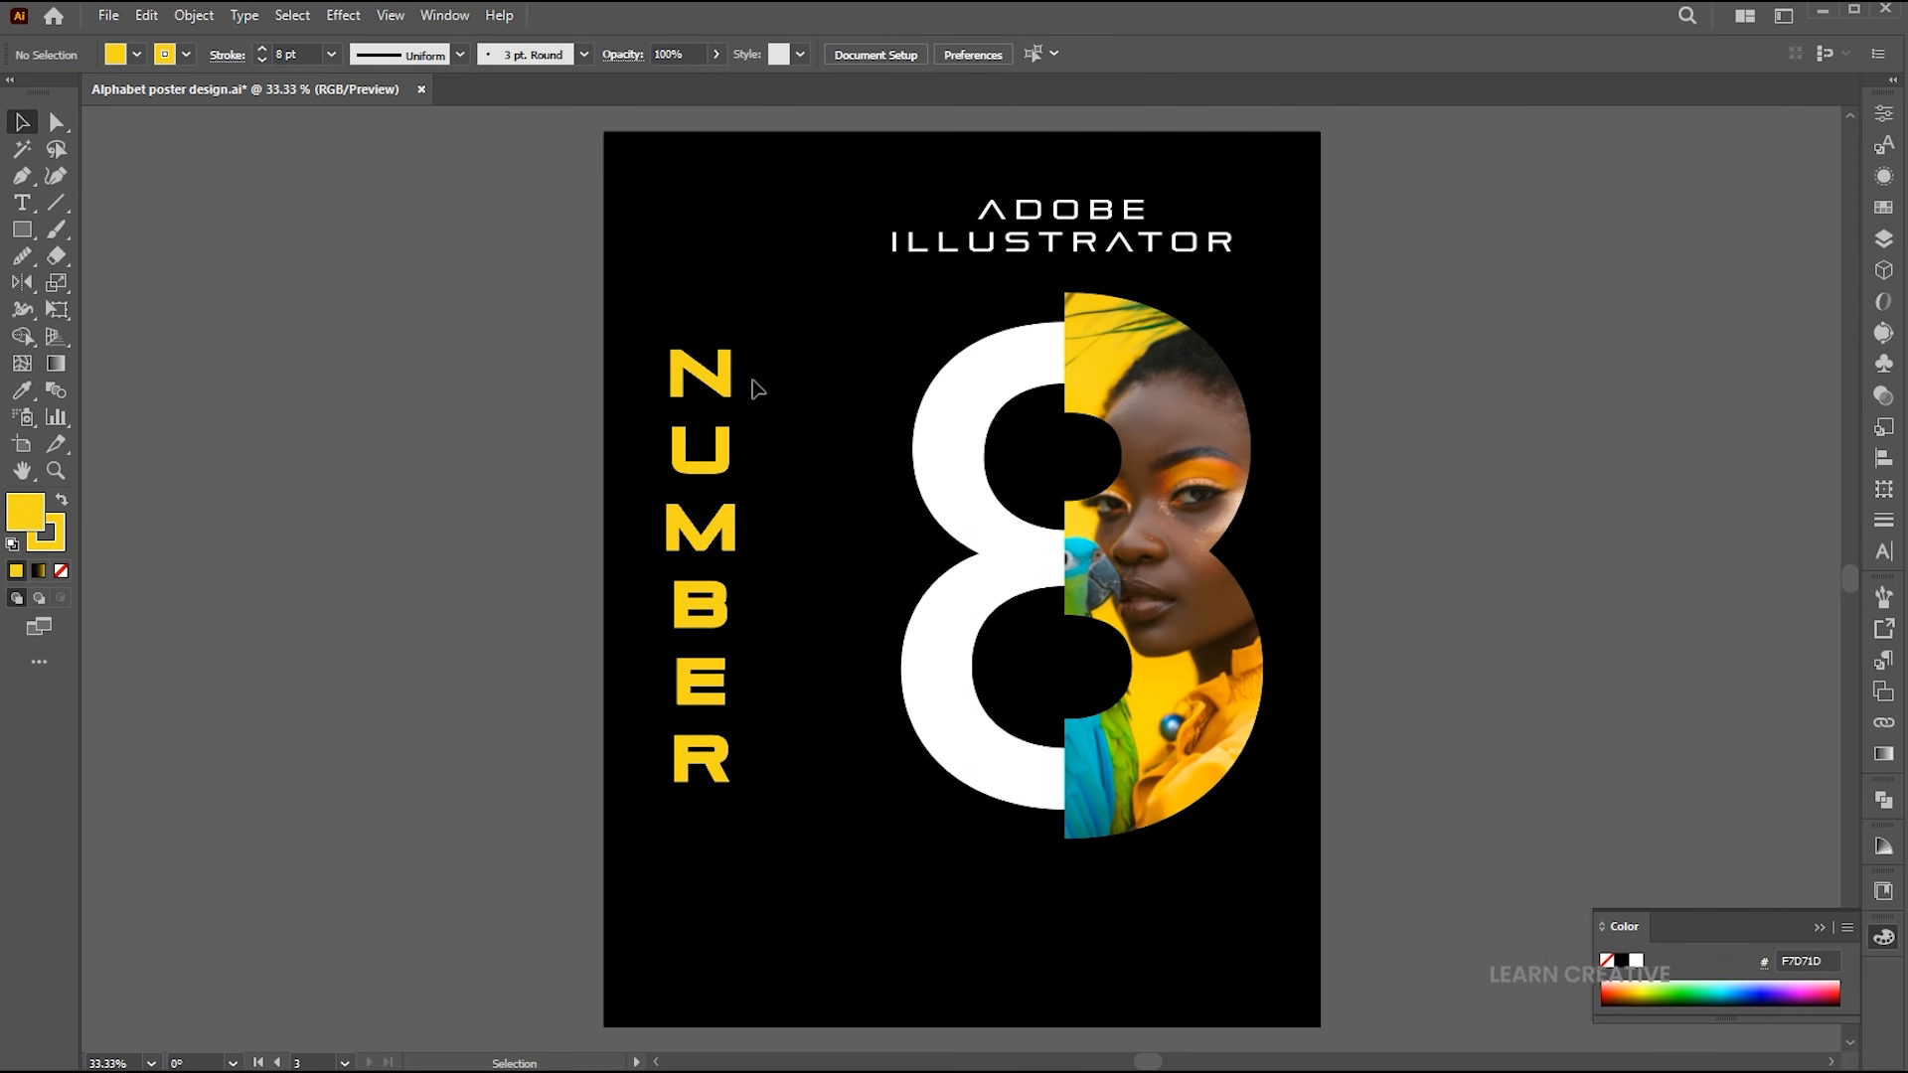
Centre the NUMBER text vertically on the artboard.
{"action": "left_click", "coordinate": [713, 403]}
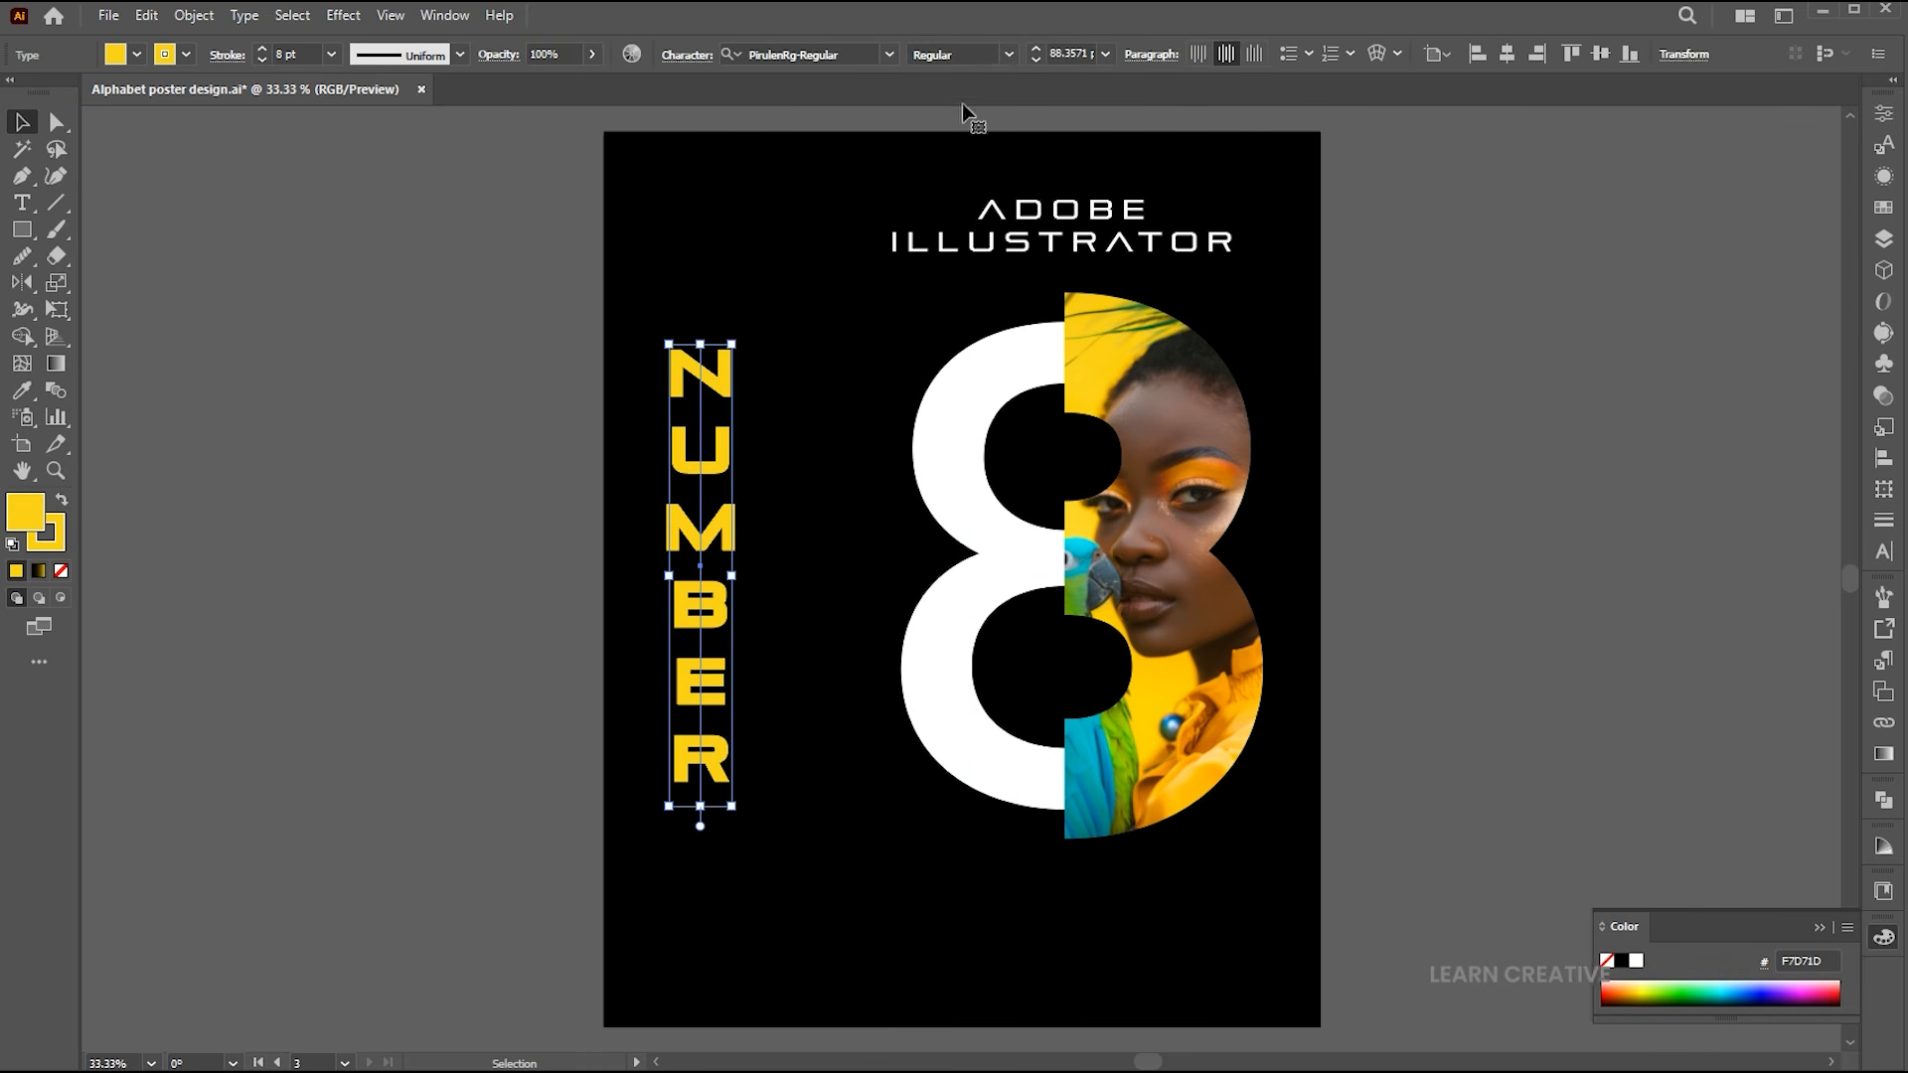
{"action": "left_click", "coordinate": [1595, 57]}
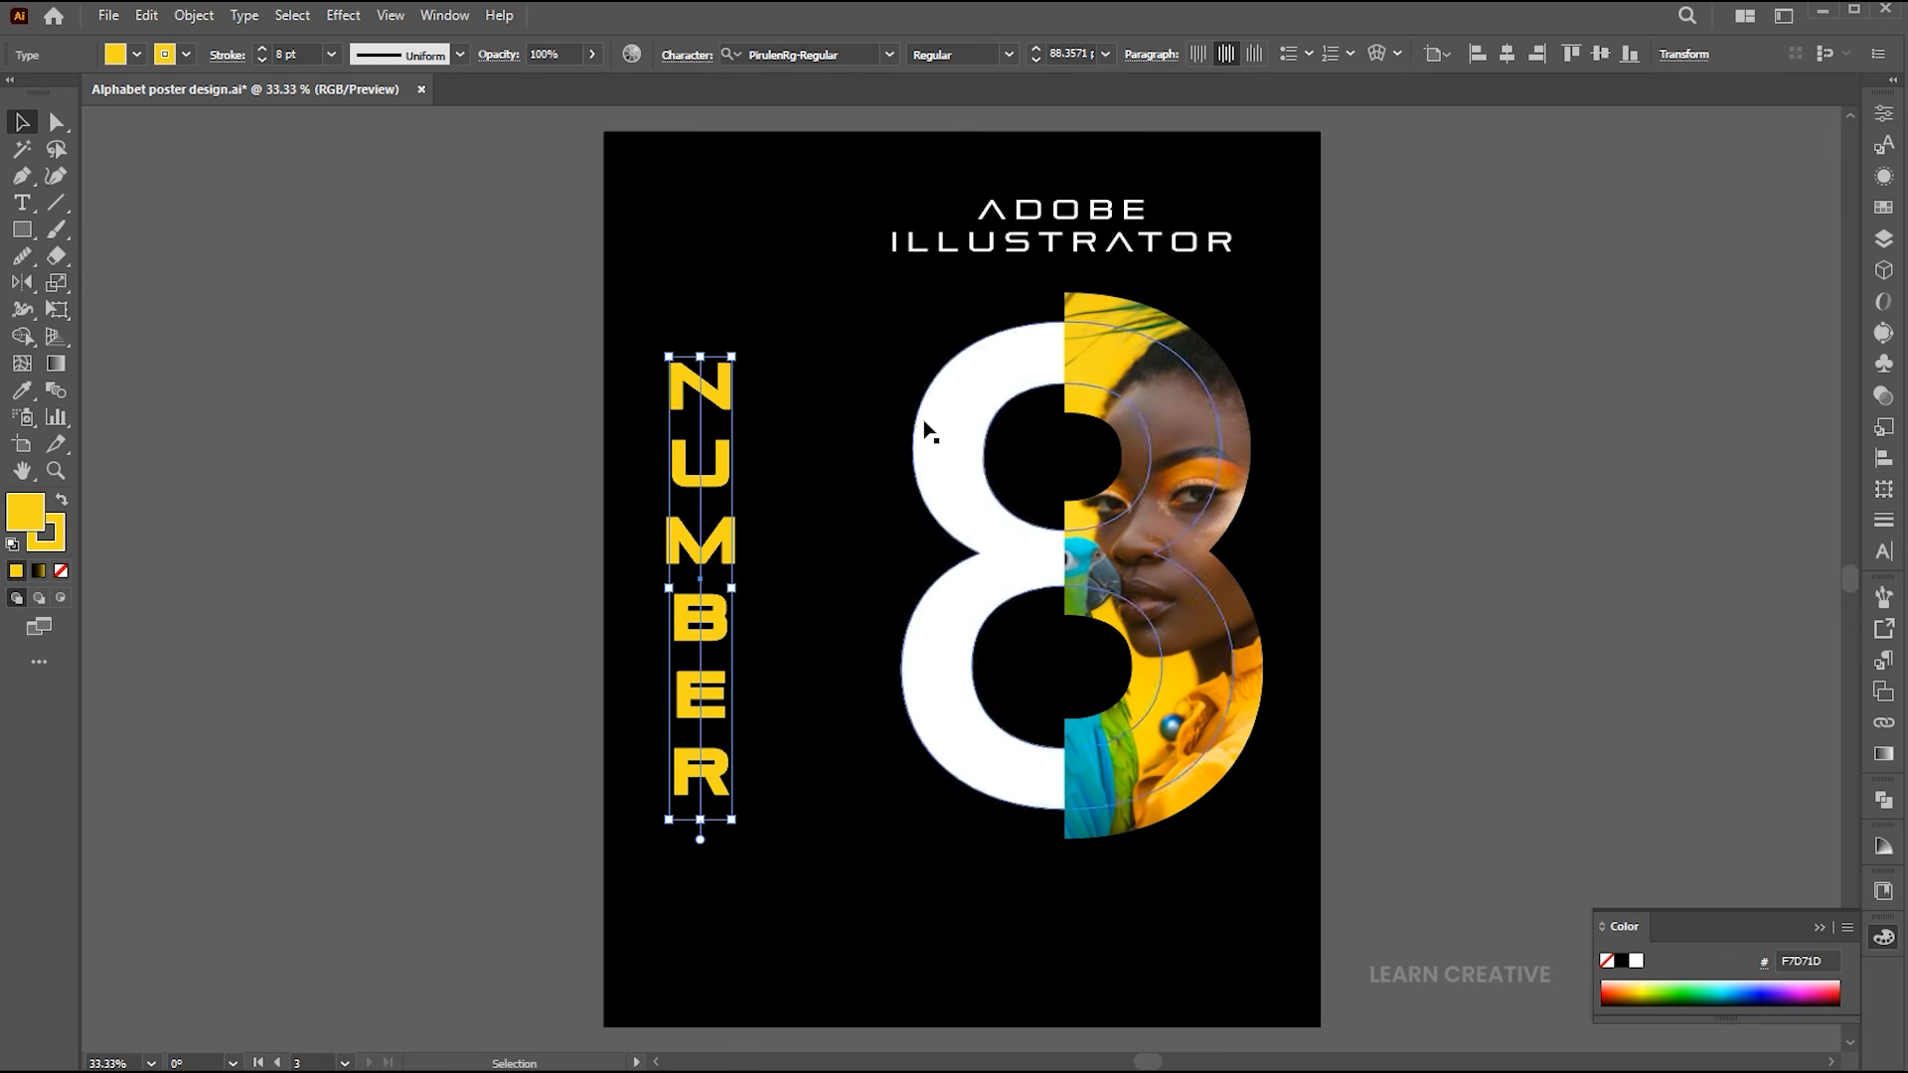
{"action": "left_click", "coordinate": [818, 396]}
Draw a strokeless yellow rectangle about 96 by 322 px above NUMBER and align it to the artboard's top edge.
{"action": "left_click", "coordinate": [30, 233]}
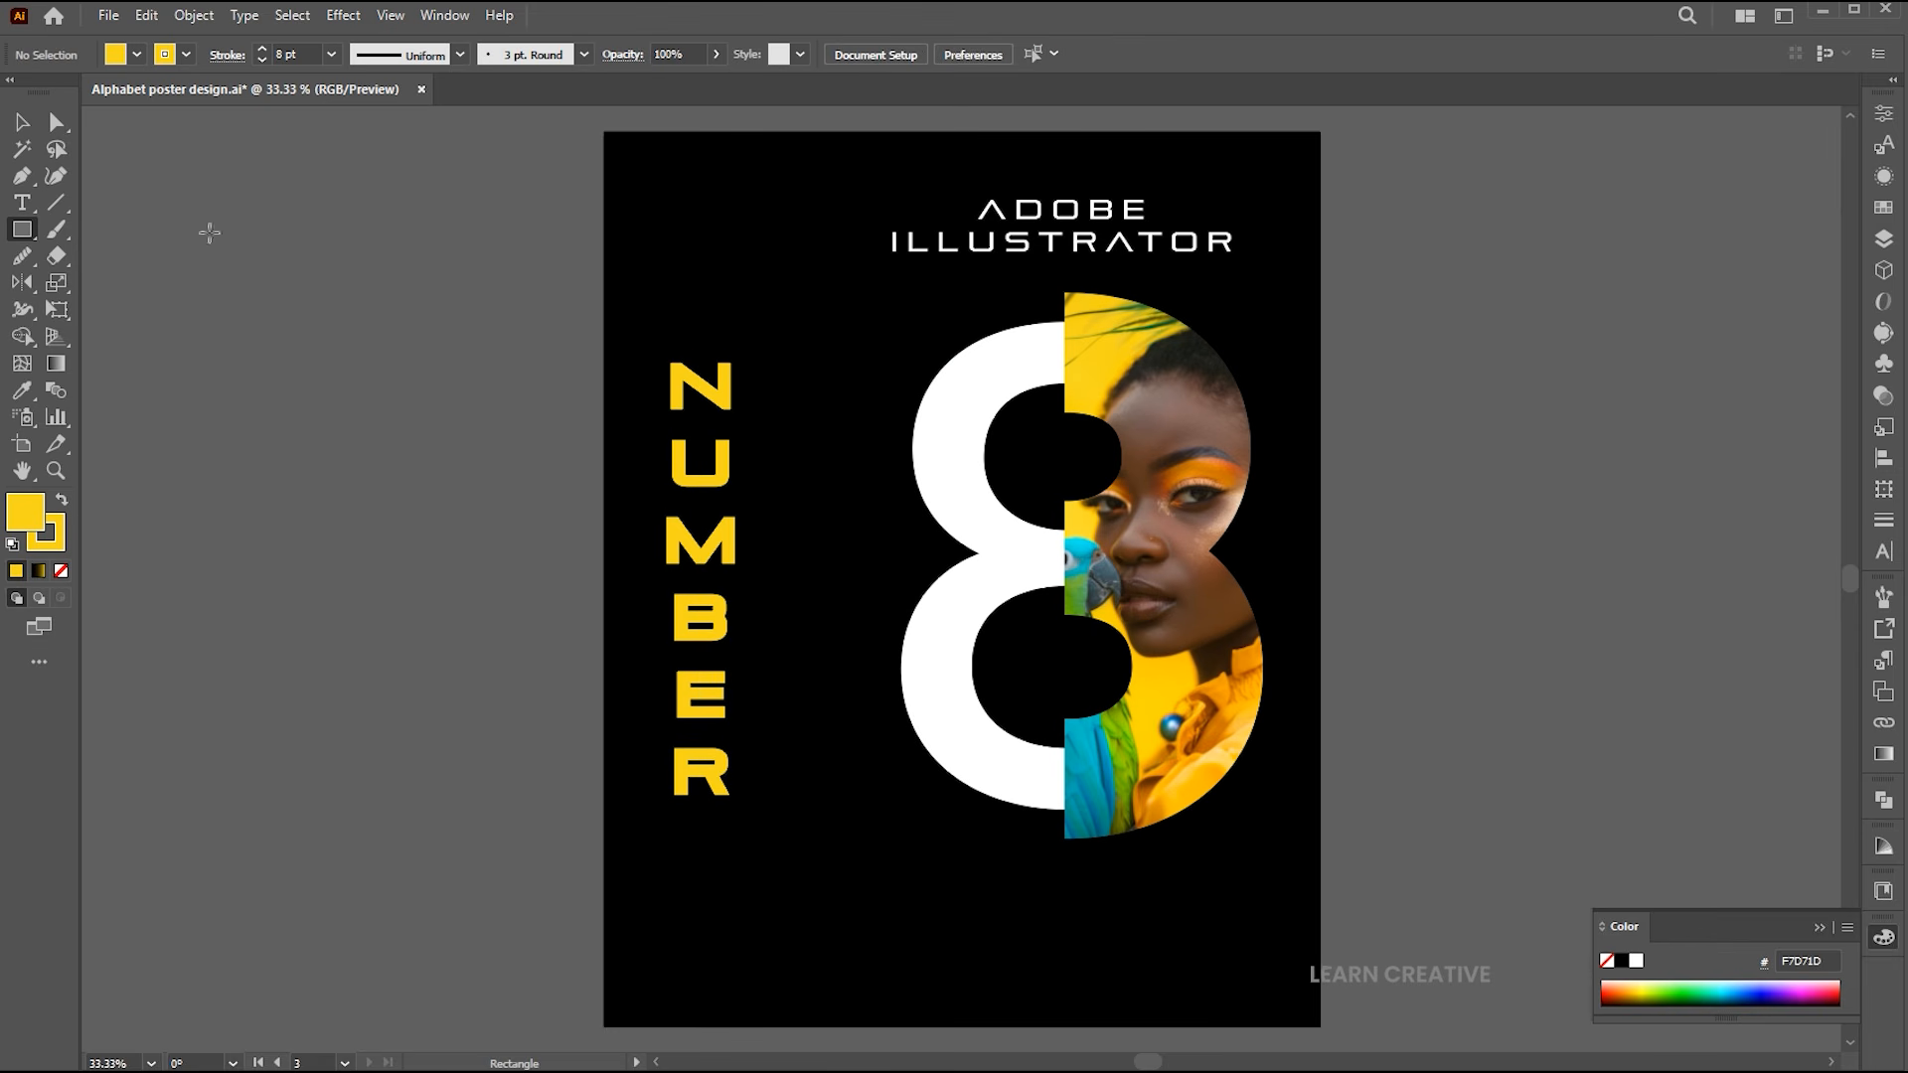
{"action": "left_click_drag", "start_coordinate": [731, 354], "coordinate": [673, 140]}
{"action": "key", "text": "v"}
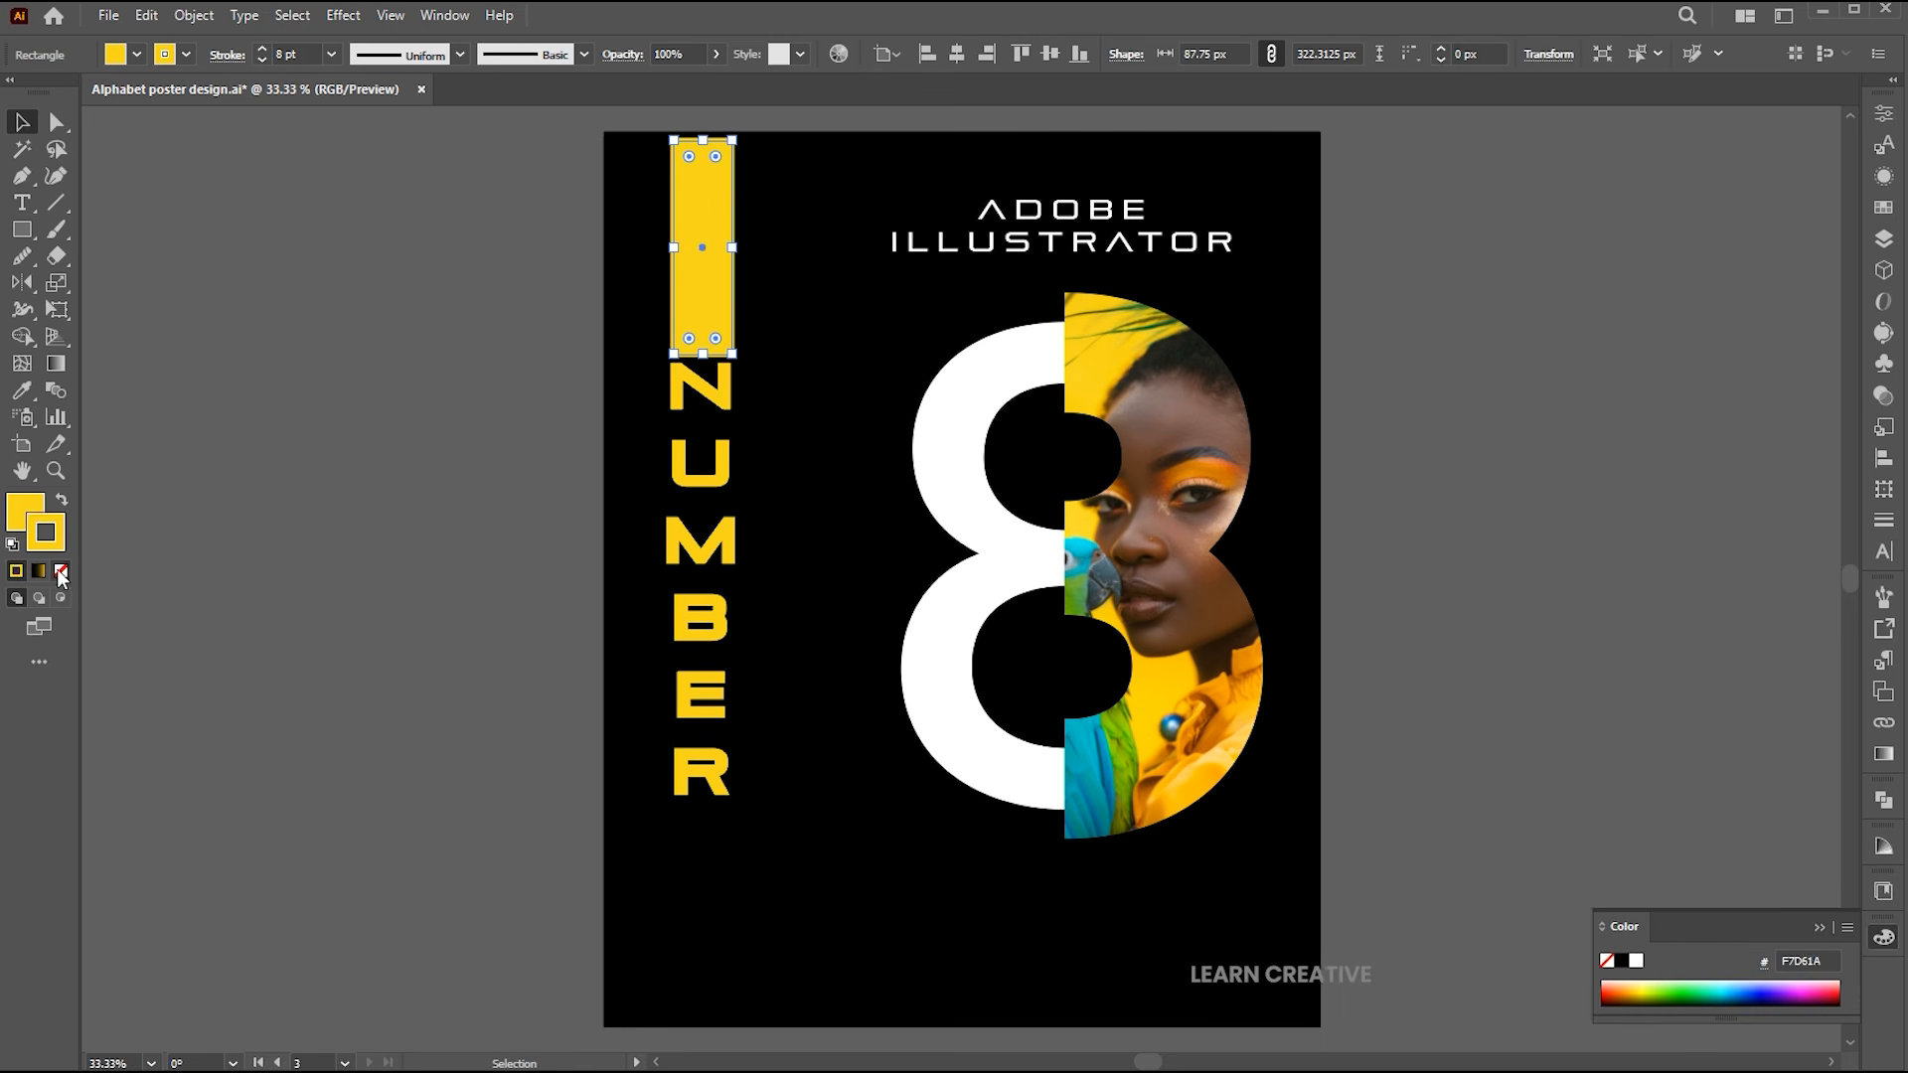
{"action": "left_click", "coordinate": [61, 572]}
{"action": "left_click_drag", "start_coordinate": [674, 247], "coordinate": [664, 248]}
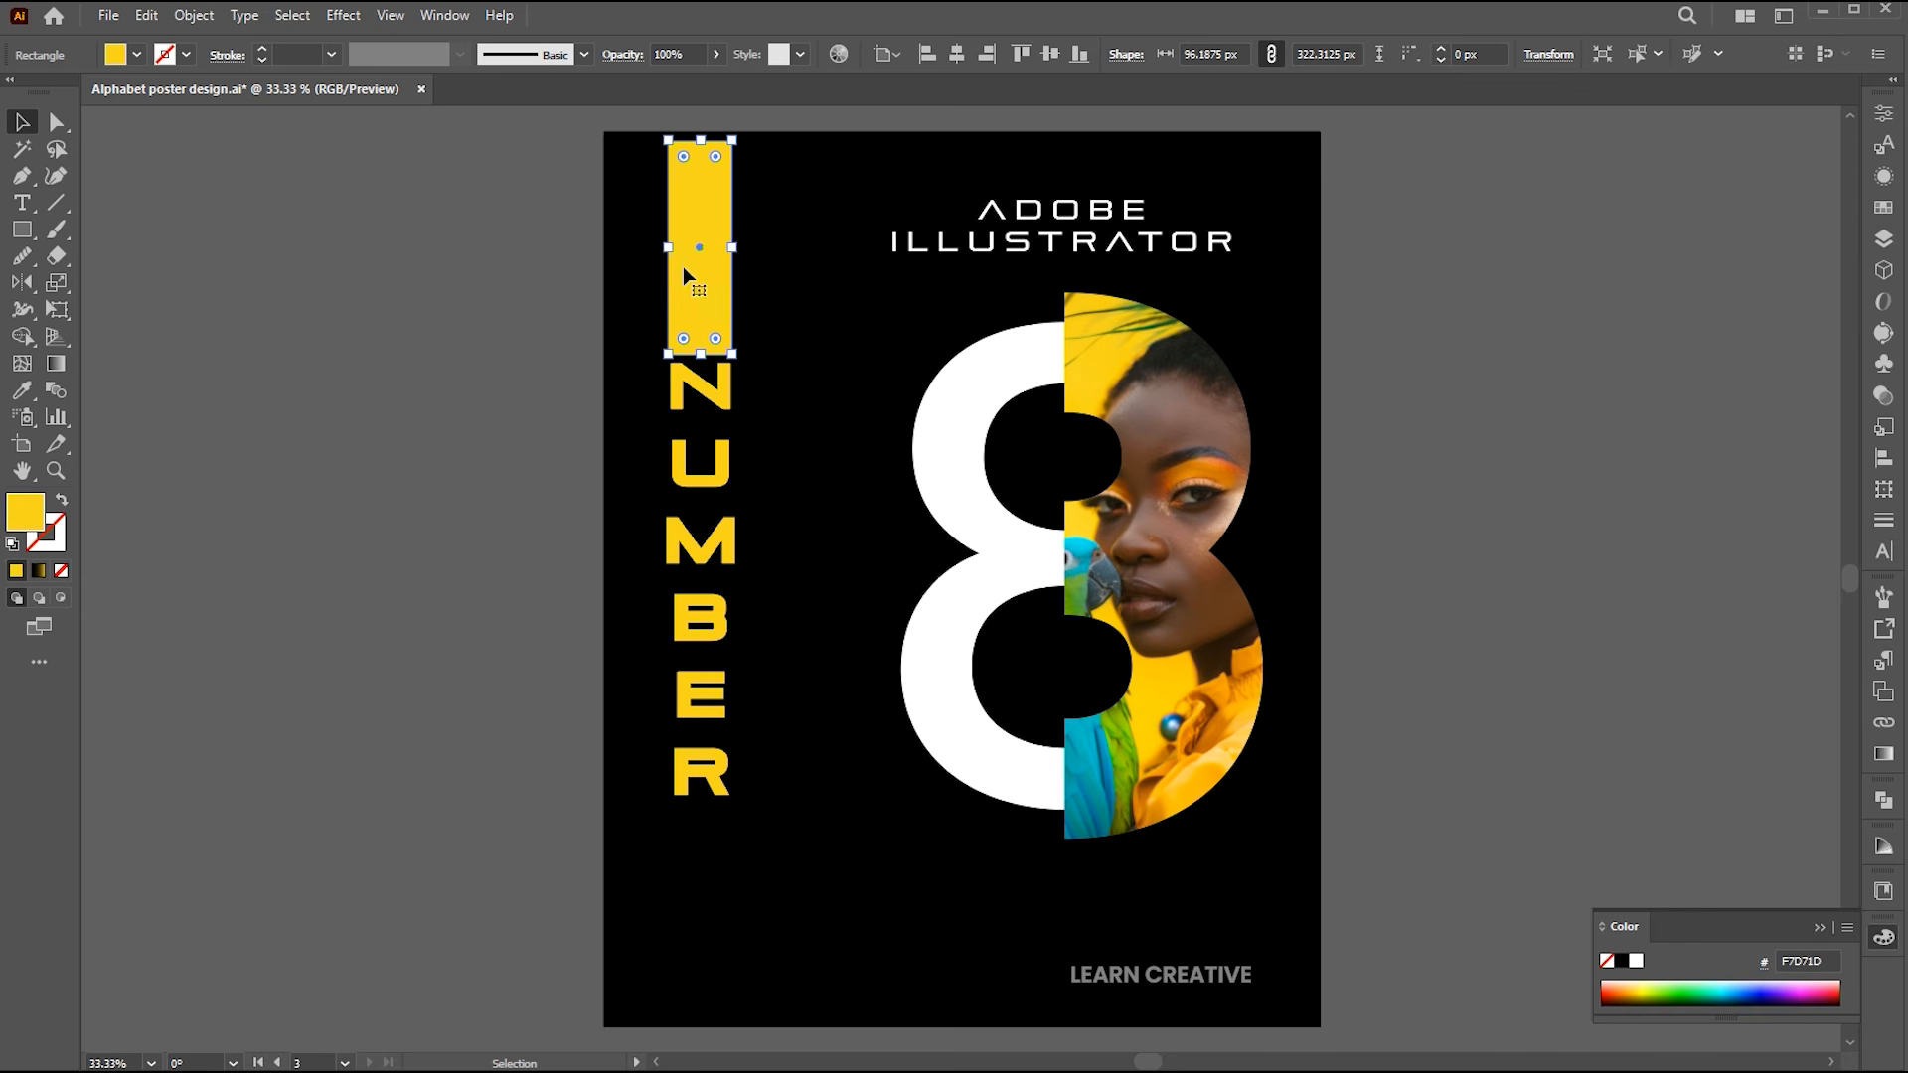
{"action": "left_click", "coordinate": [1020, 54]}
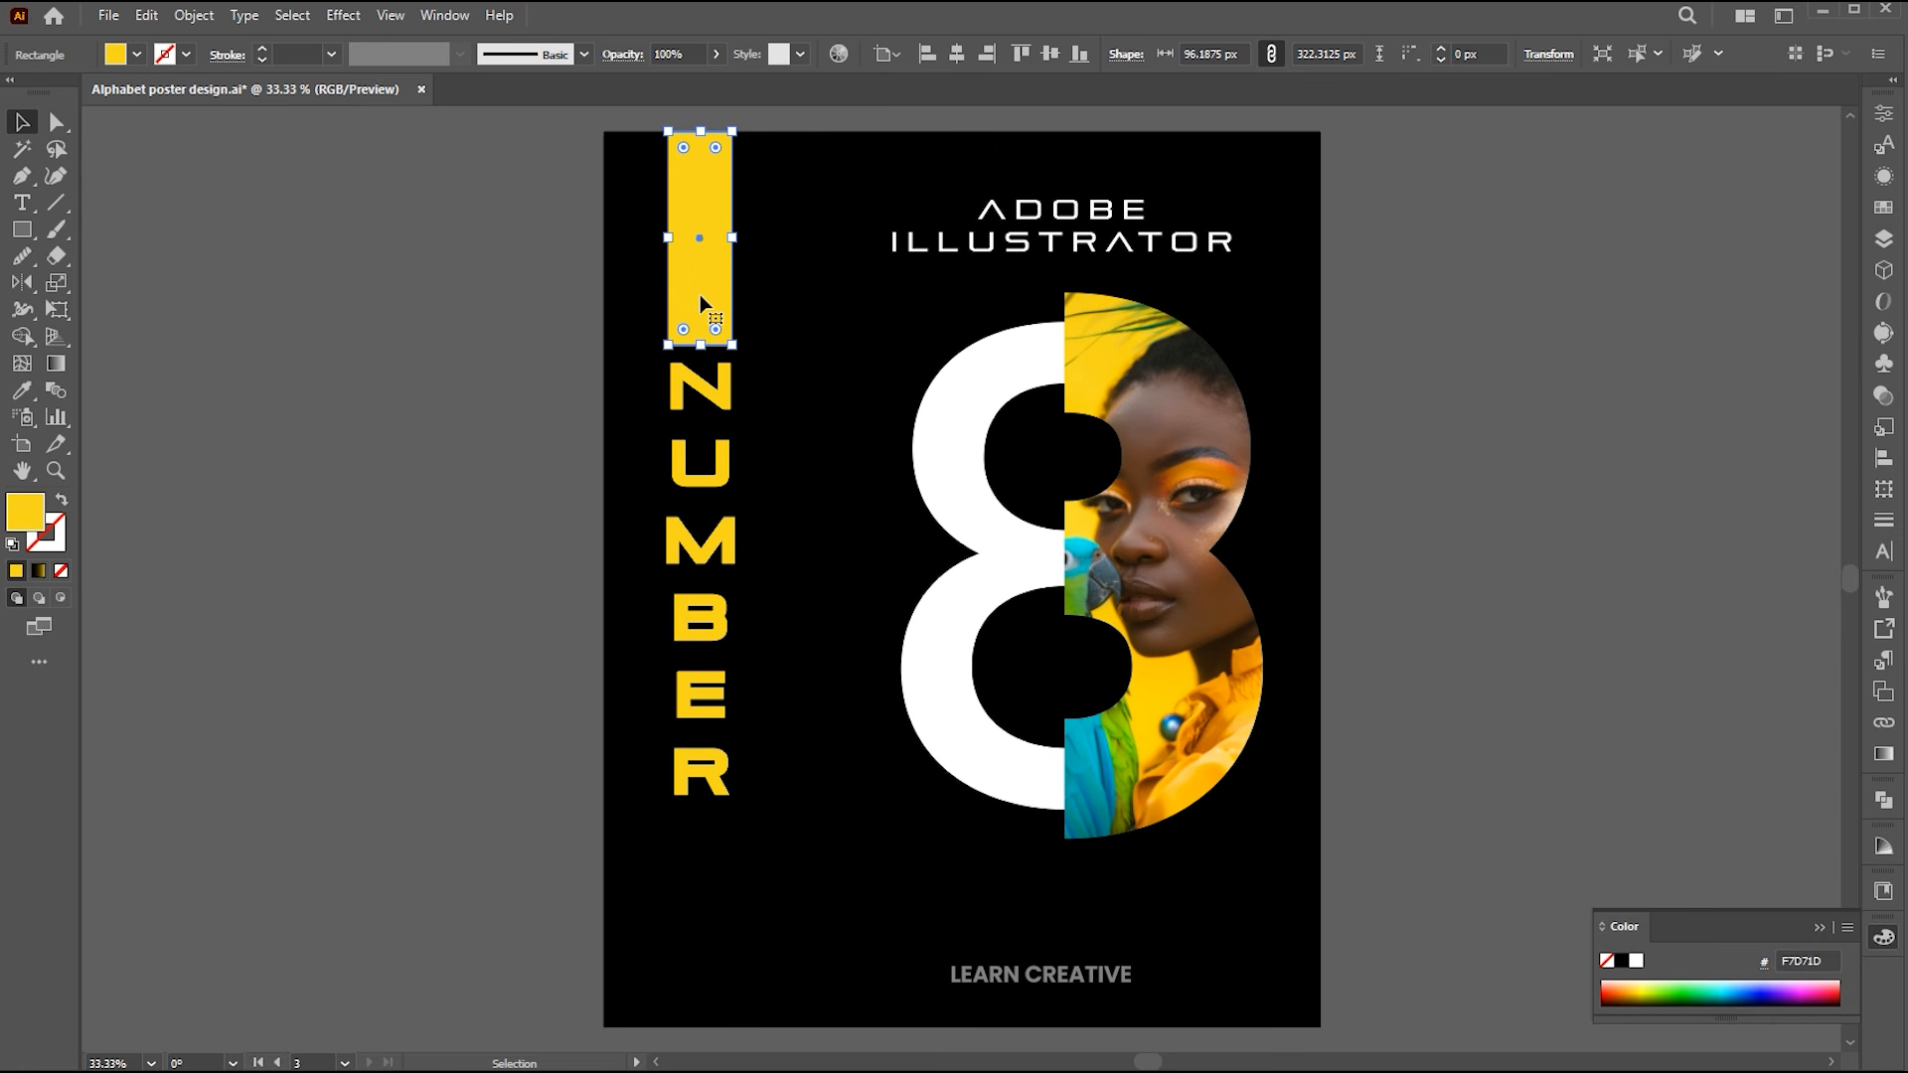
Fill the rectangle above NUMBER with a linear black-to-yellow gradient.
{"action": "left_click", "coordinate": [38, 572]}
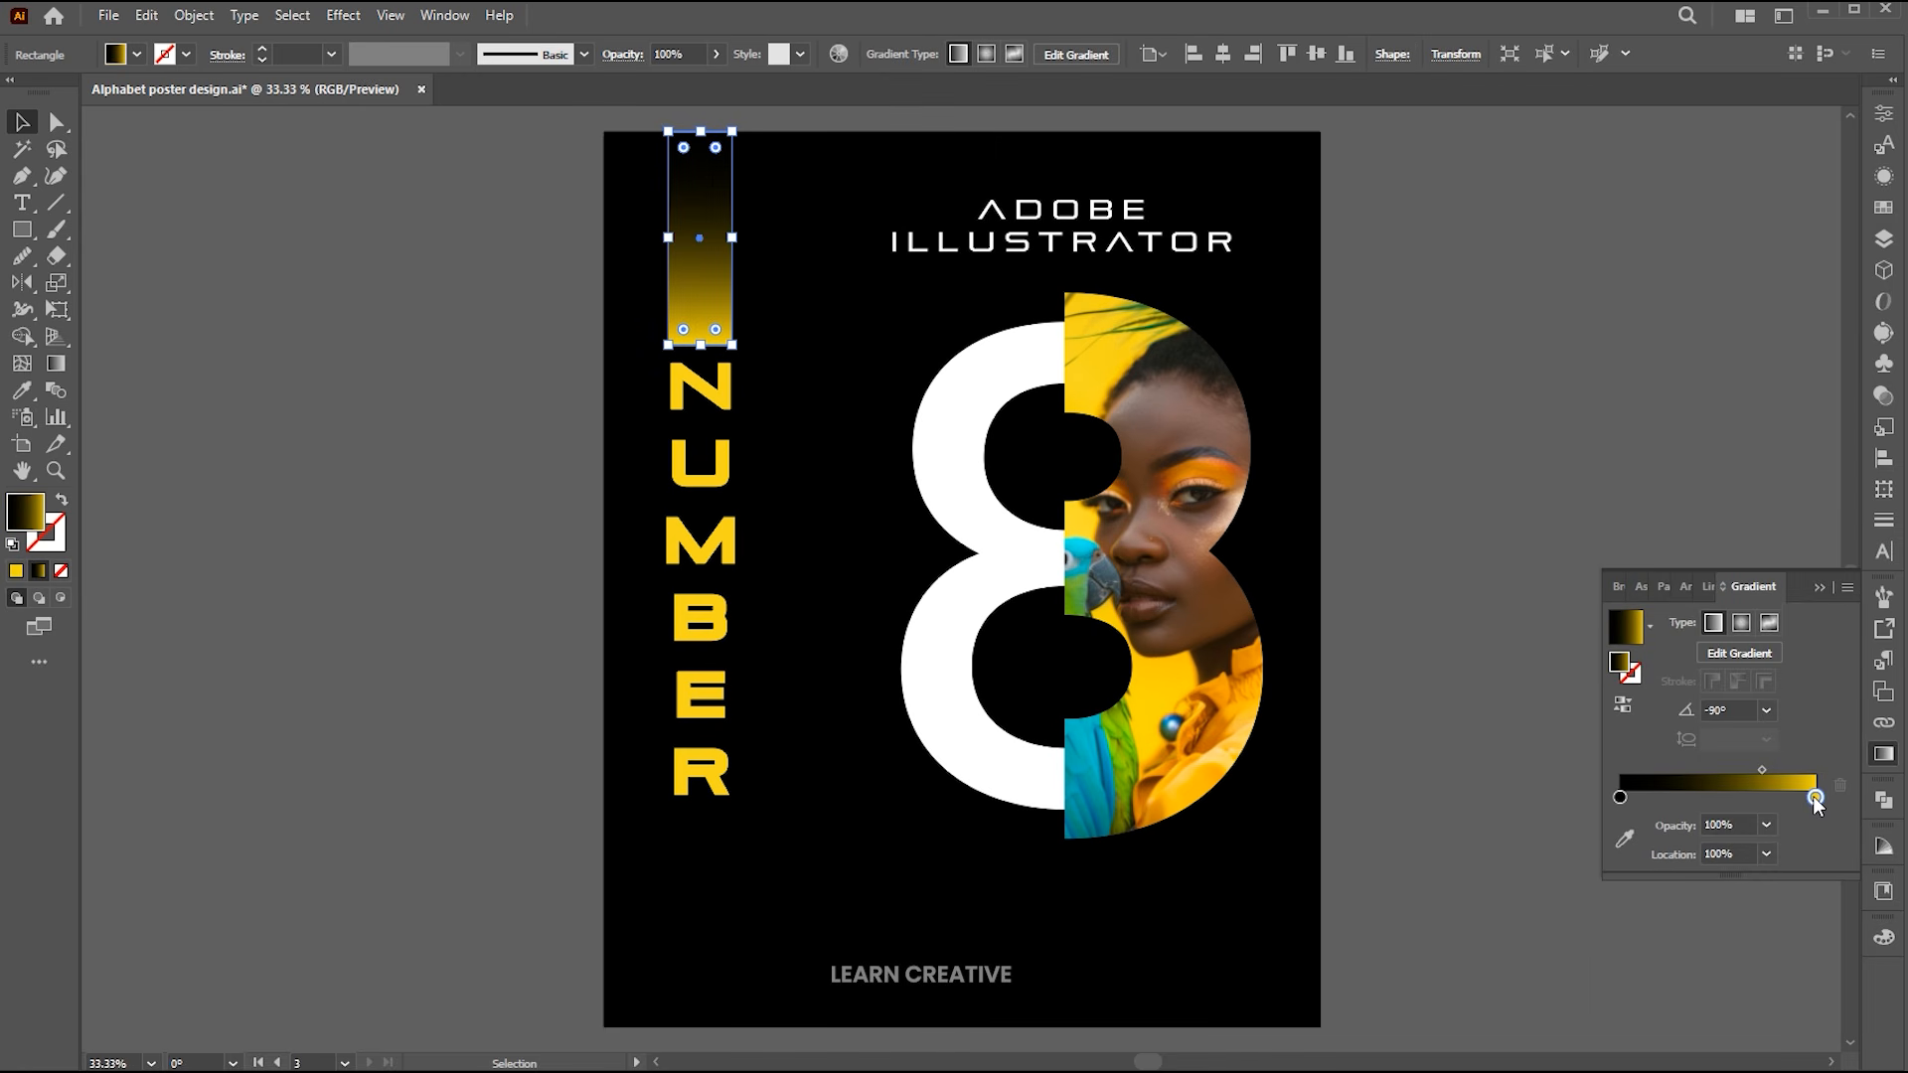
{"action": "double_click", "coordinate": [1815, 797]}
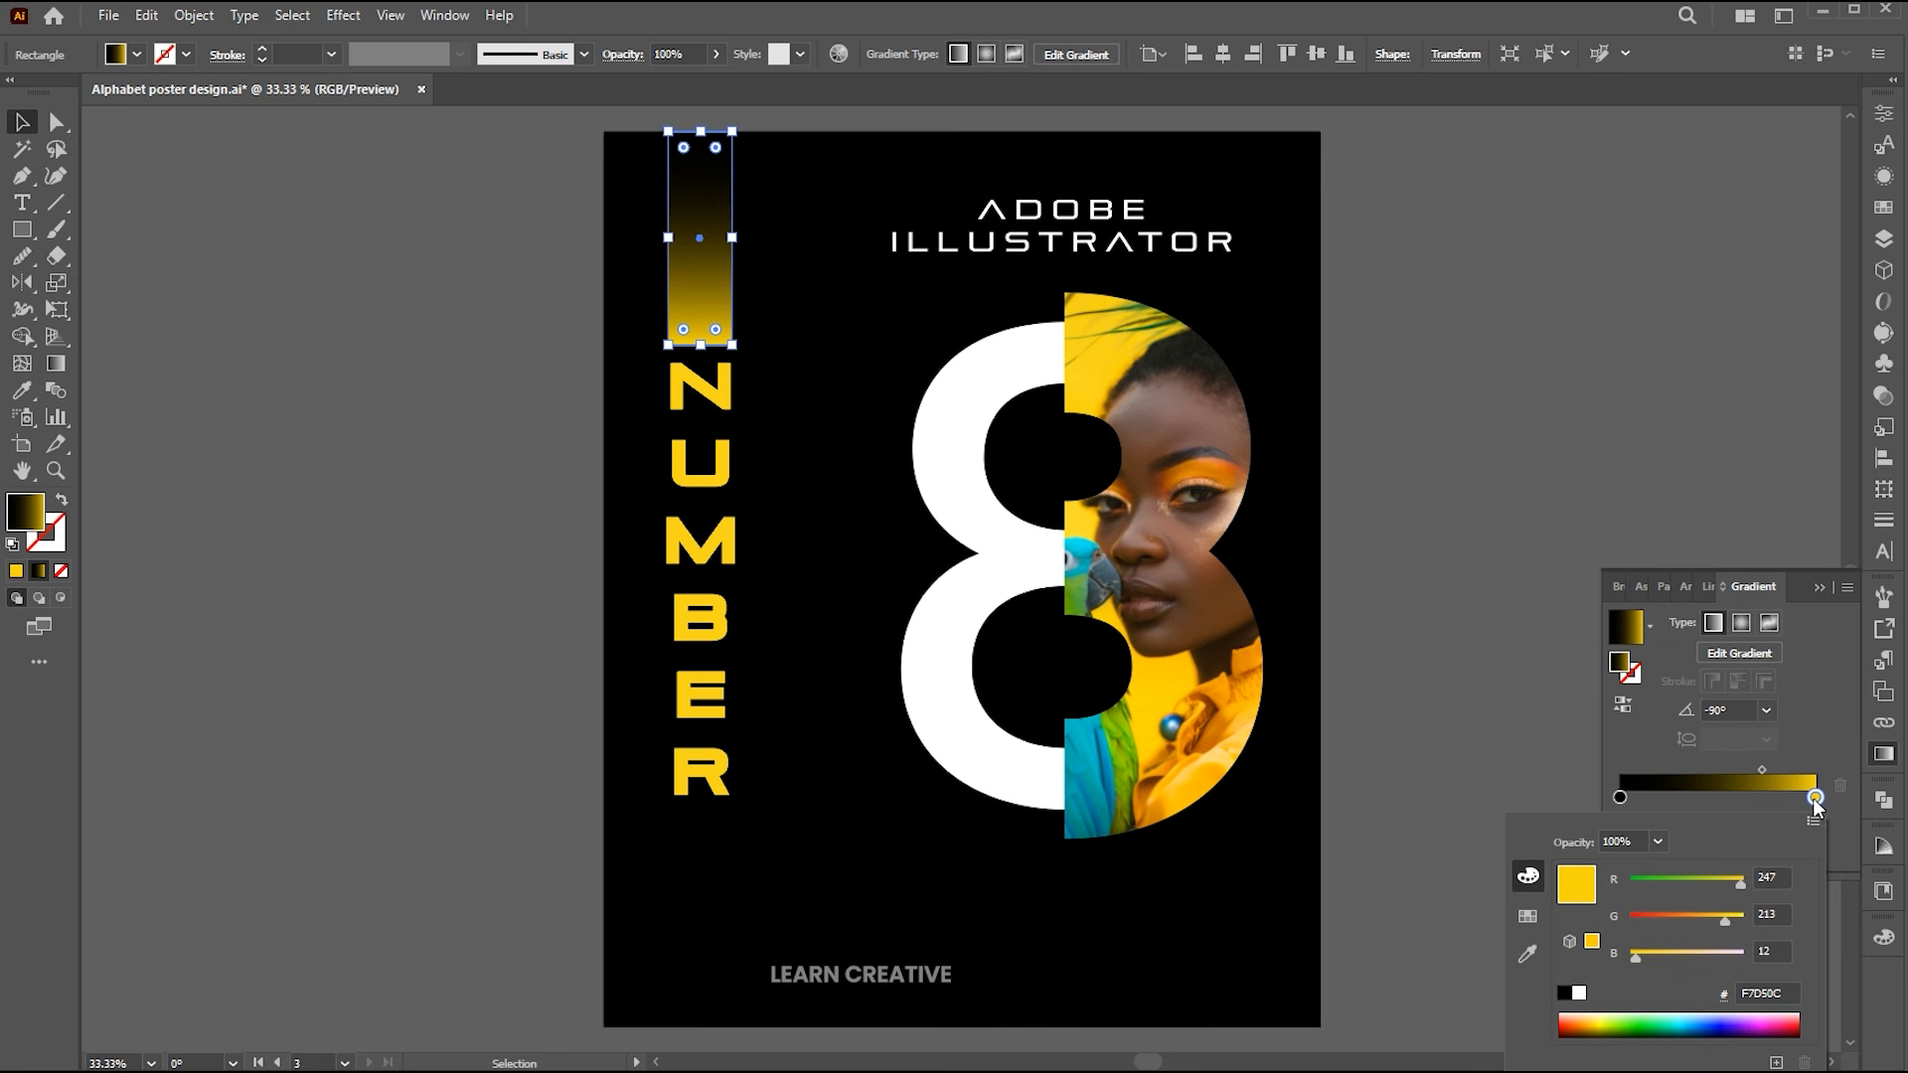
{"action": "left_click", "coordinate": [1814, 801]}
{"action": "left_click", "coordinate": [20, 393]}
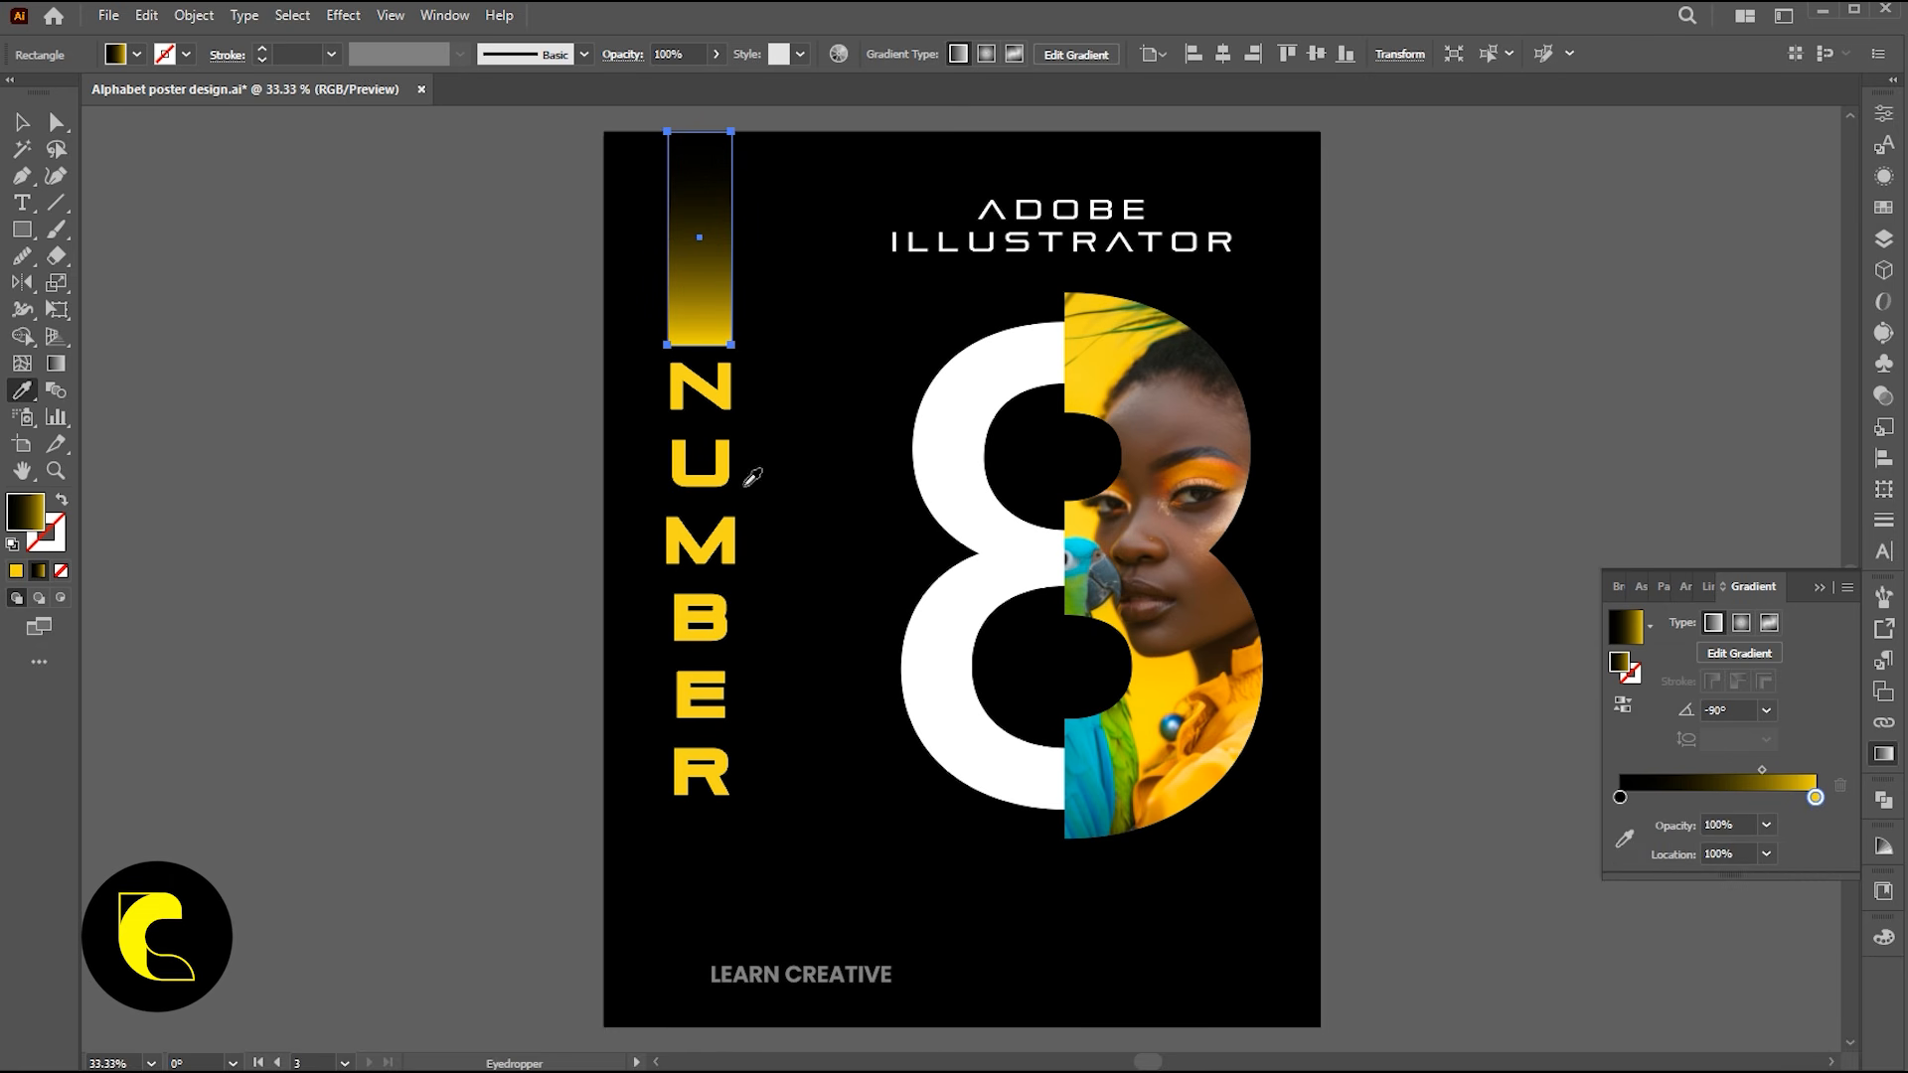
{"action": "key", "text": "v"}
{"action": "left_click", "coordinate": [809, 407]}
Redraw the rectangle's gradient upward so its upper part is solid yellow and only its lower half fades to black.
{"action": "left_click", "coordinate": [723, 331]}
{"action": "key", "text": "g"}
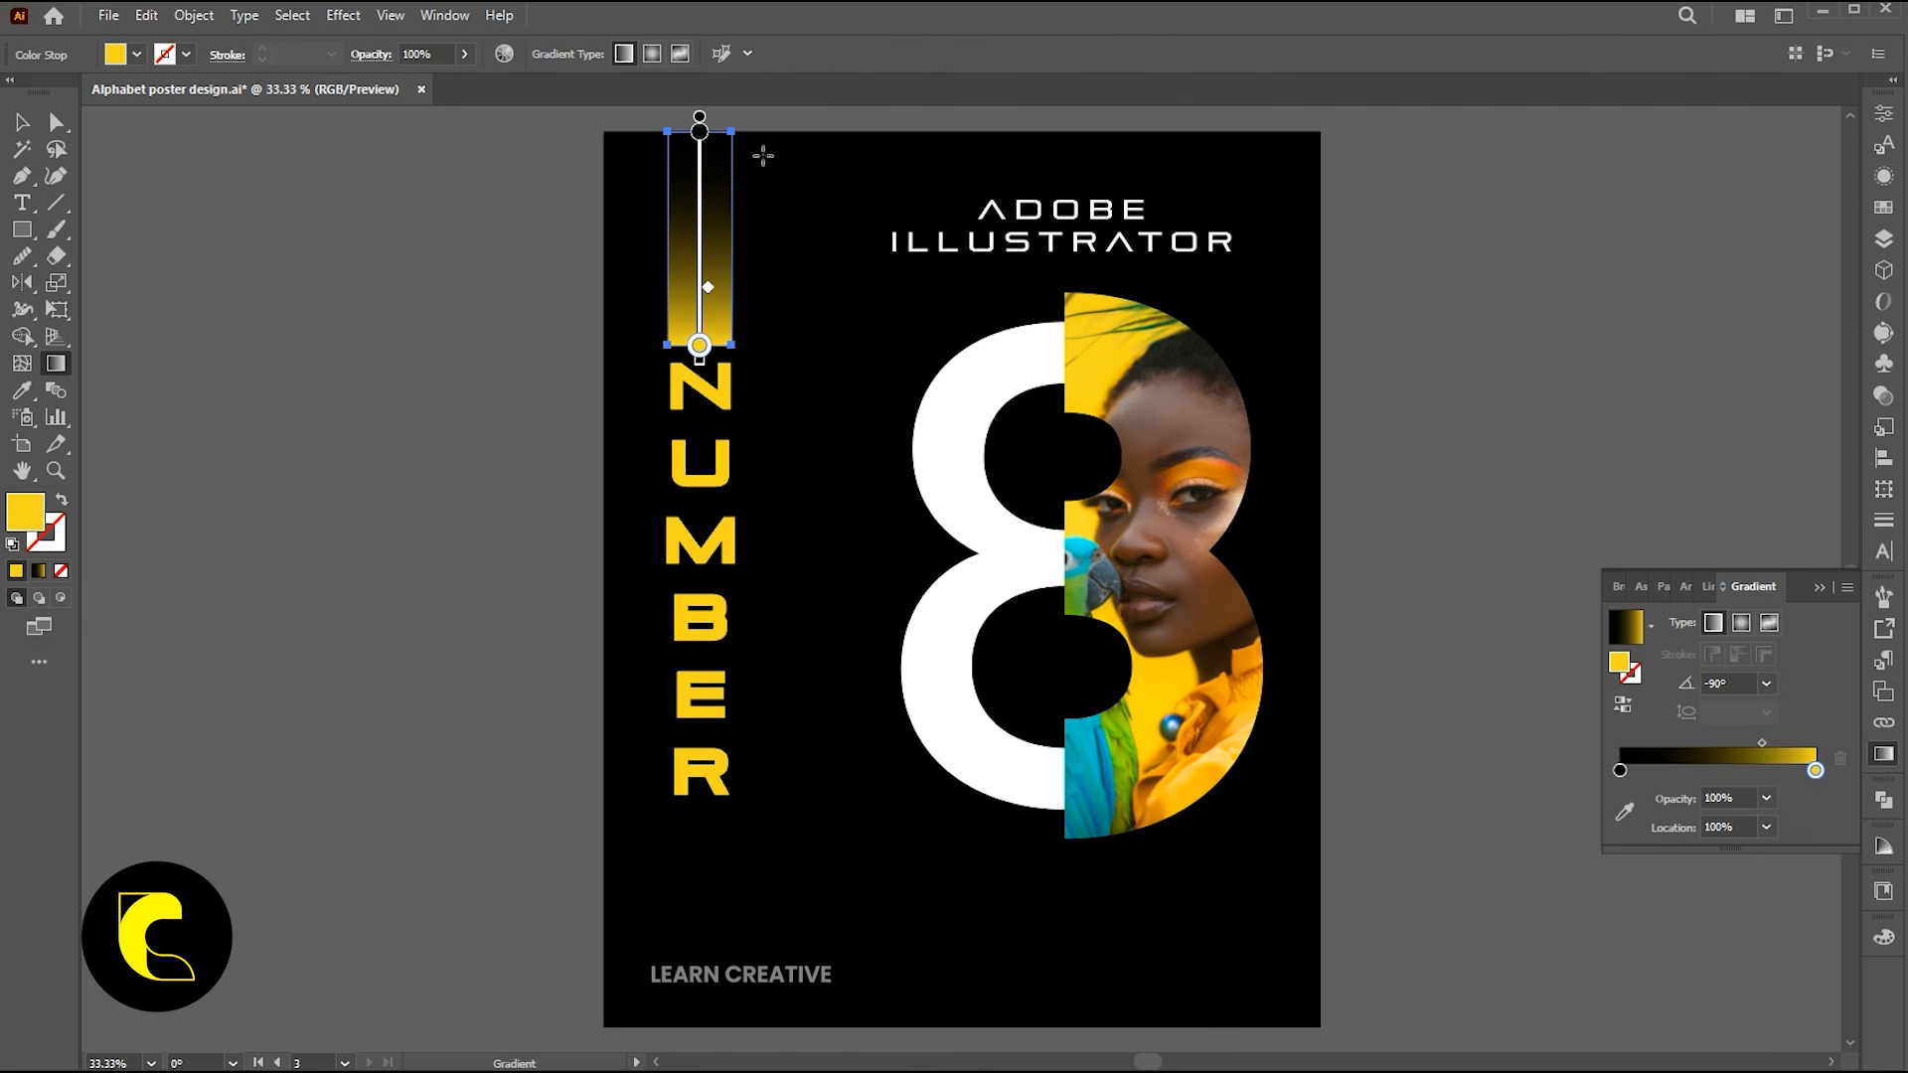
{"action": "left_click_drag", "start_coordinate": [765, 335], "coordinate": [770, 162]}
{"action": "left_click_drag", "start_coordinate": [789, 362], "coordinate": [788, 149]}
{"action": "key", "text": "v"}
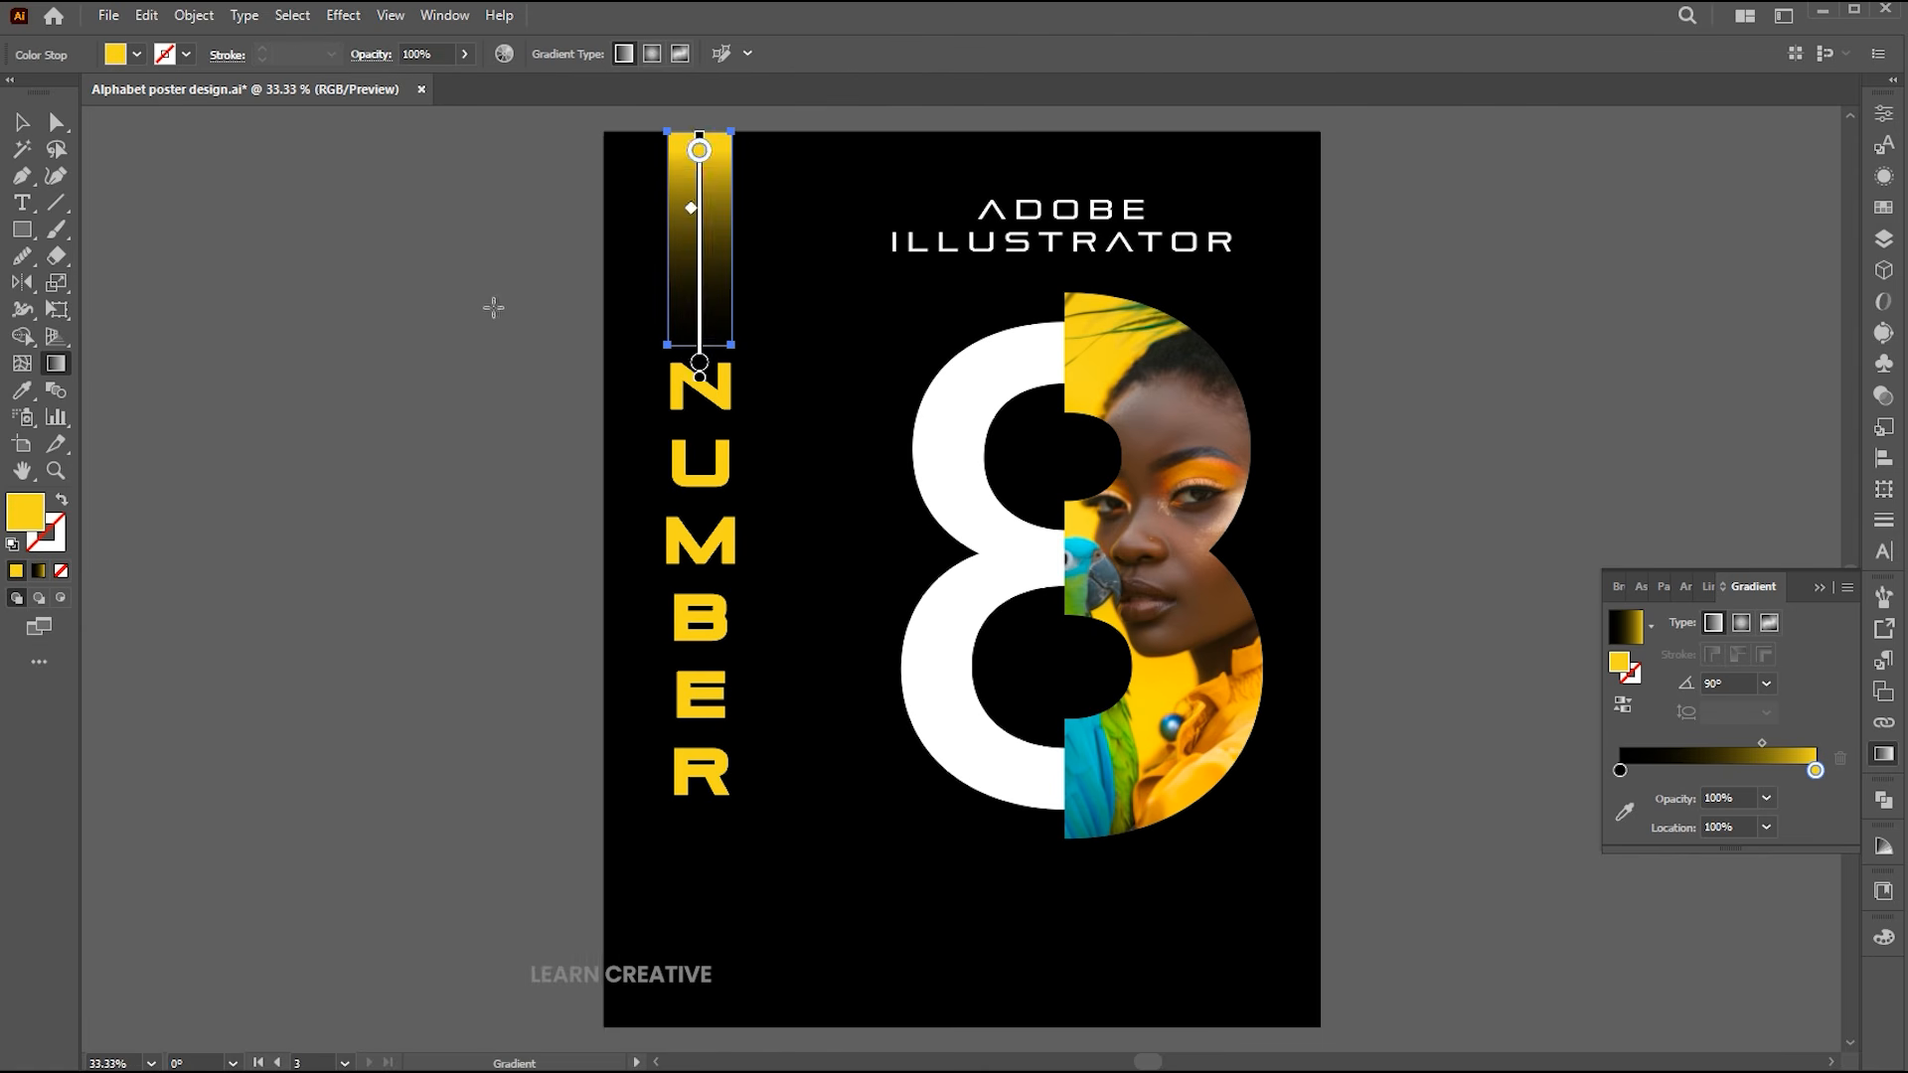
{"action": "left_click", "coordinate": [493, 307]}
{"action": "left_click", "coordinate": [728, 263]}
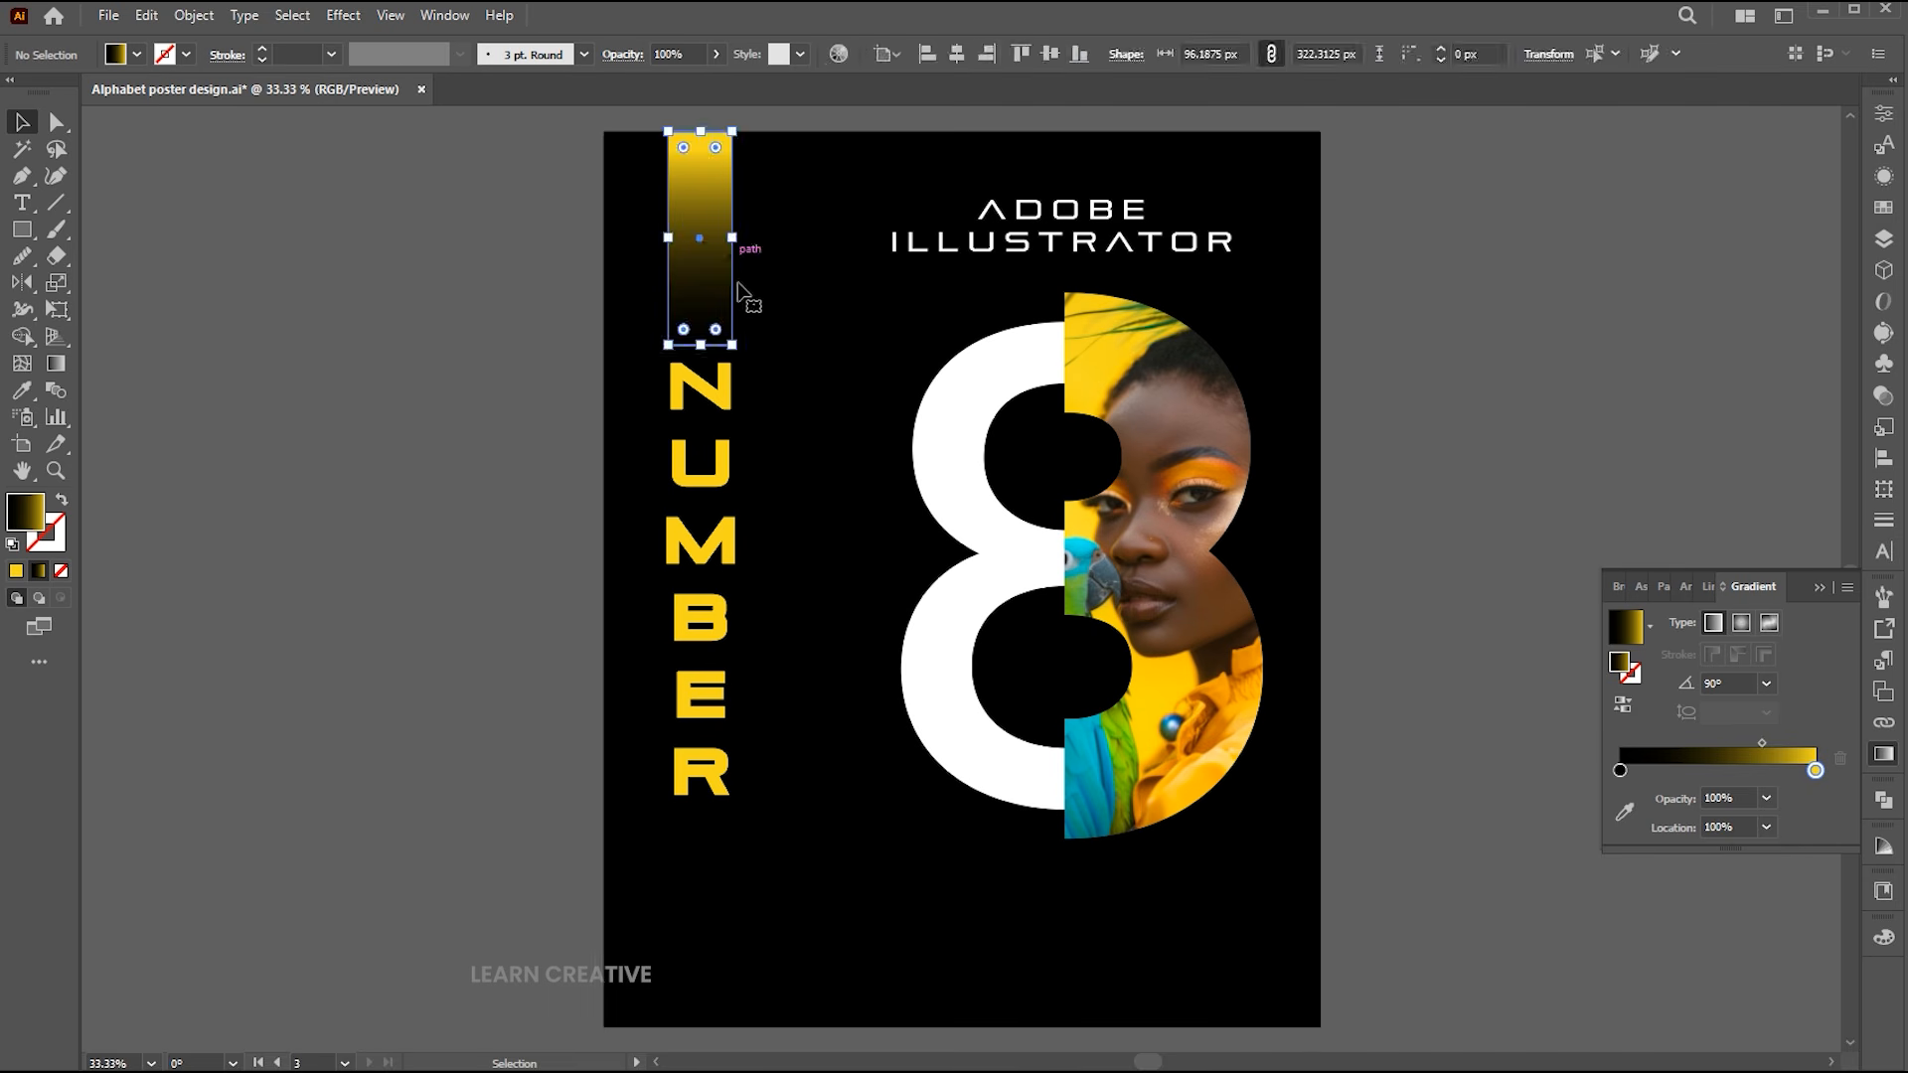
{"action": "key", "text": "g"}
{"action": "left_click_drag", "start_coordinate": [753, 346], "coordinate": [756, 221]}
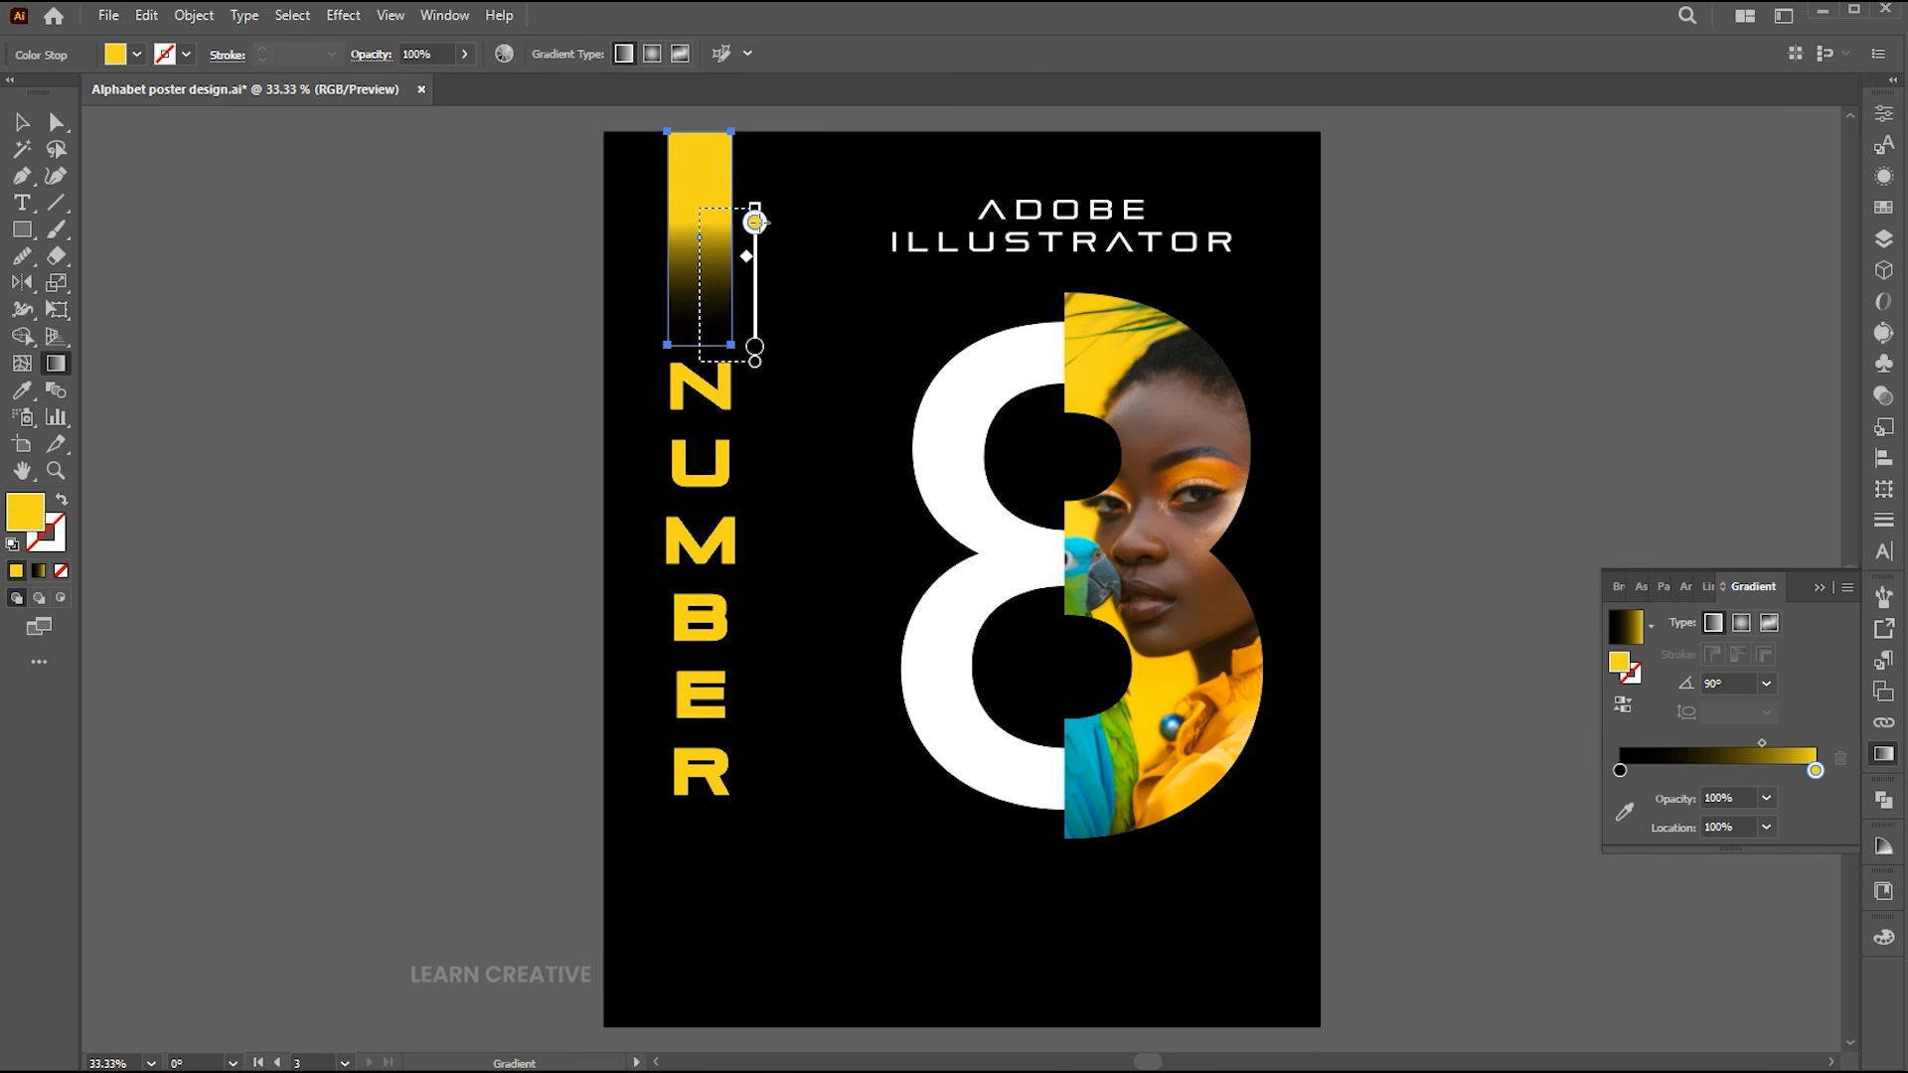
{"action": "key", "text": "v"}
{"action": "left_click", "coordinate": [803, 190]}
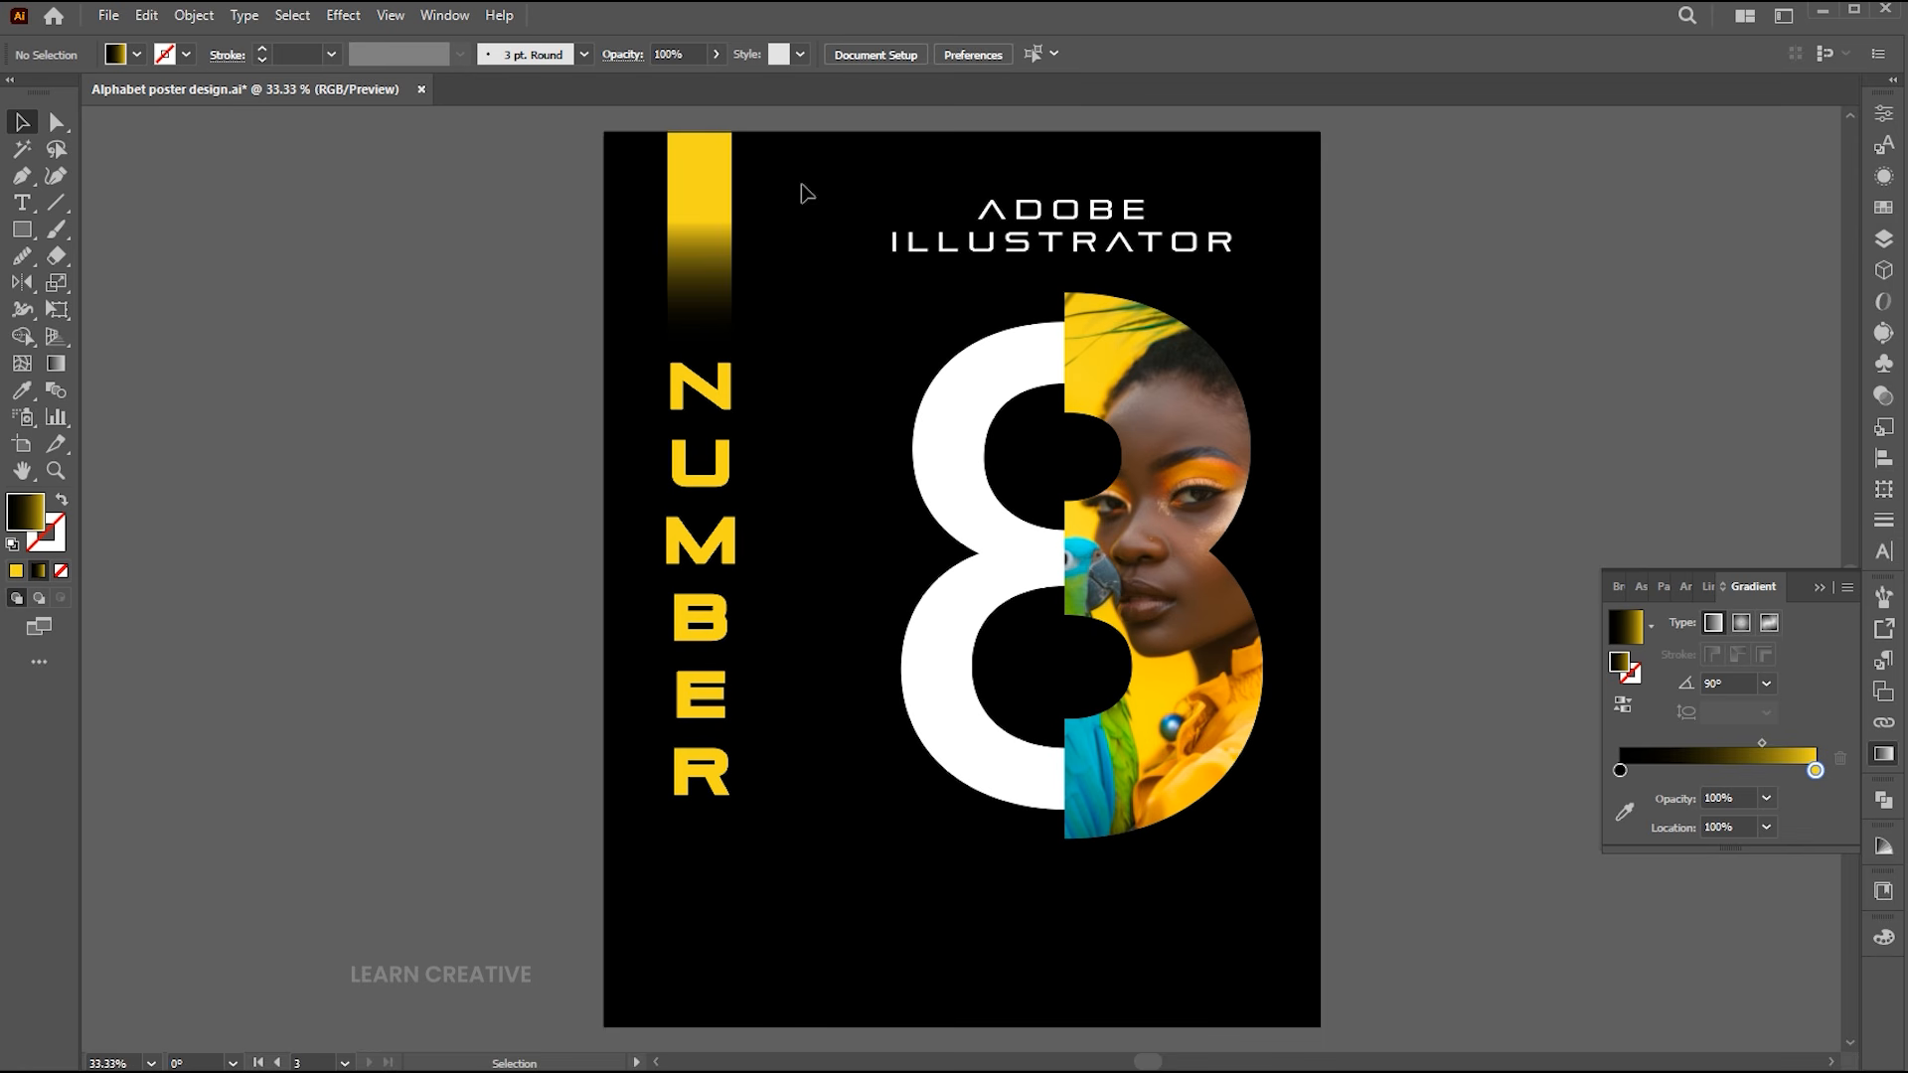
Place a thinner horizontal copy of the gradient bar below NUMBER, flush with the artboard's left edge.
{"action": "left_click_drag", "start_coordinate": [708, 207], "coordinate": [616, 810]}
{"action": "left_click_drag", "start_coordinate": [700, 923], "coordinate": [702, 937]}
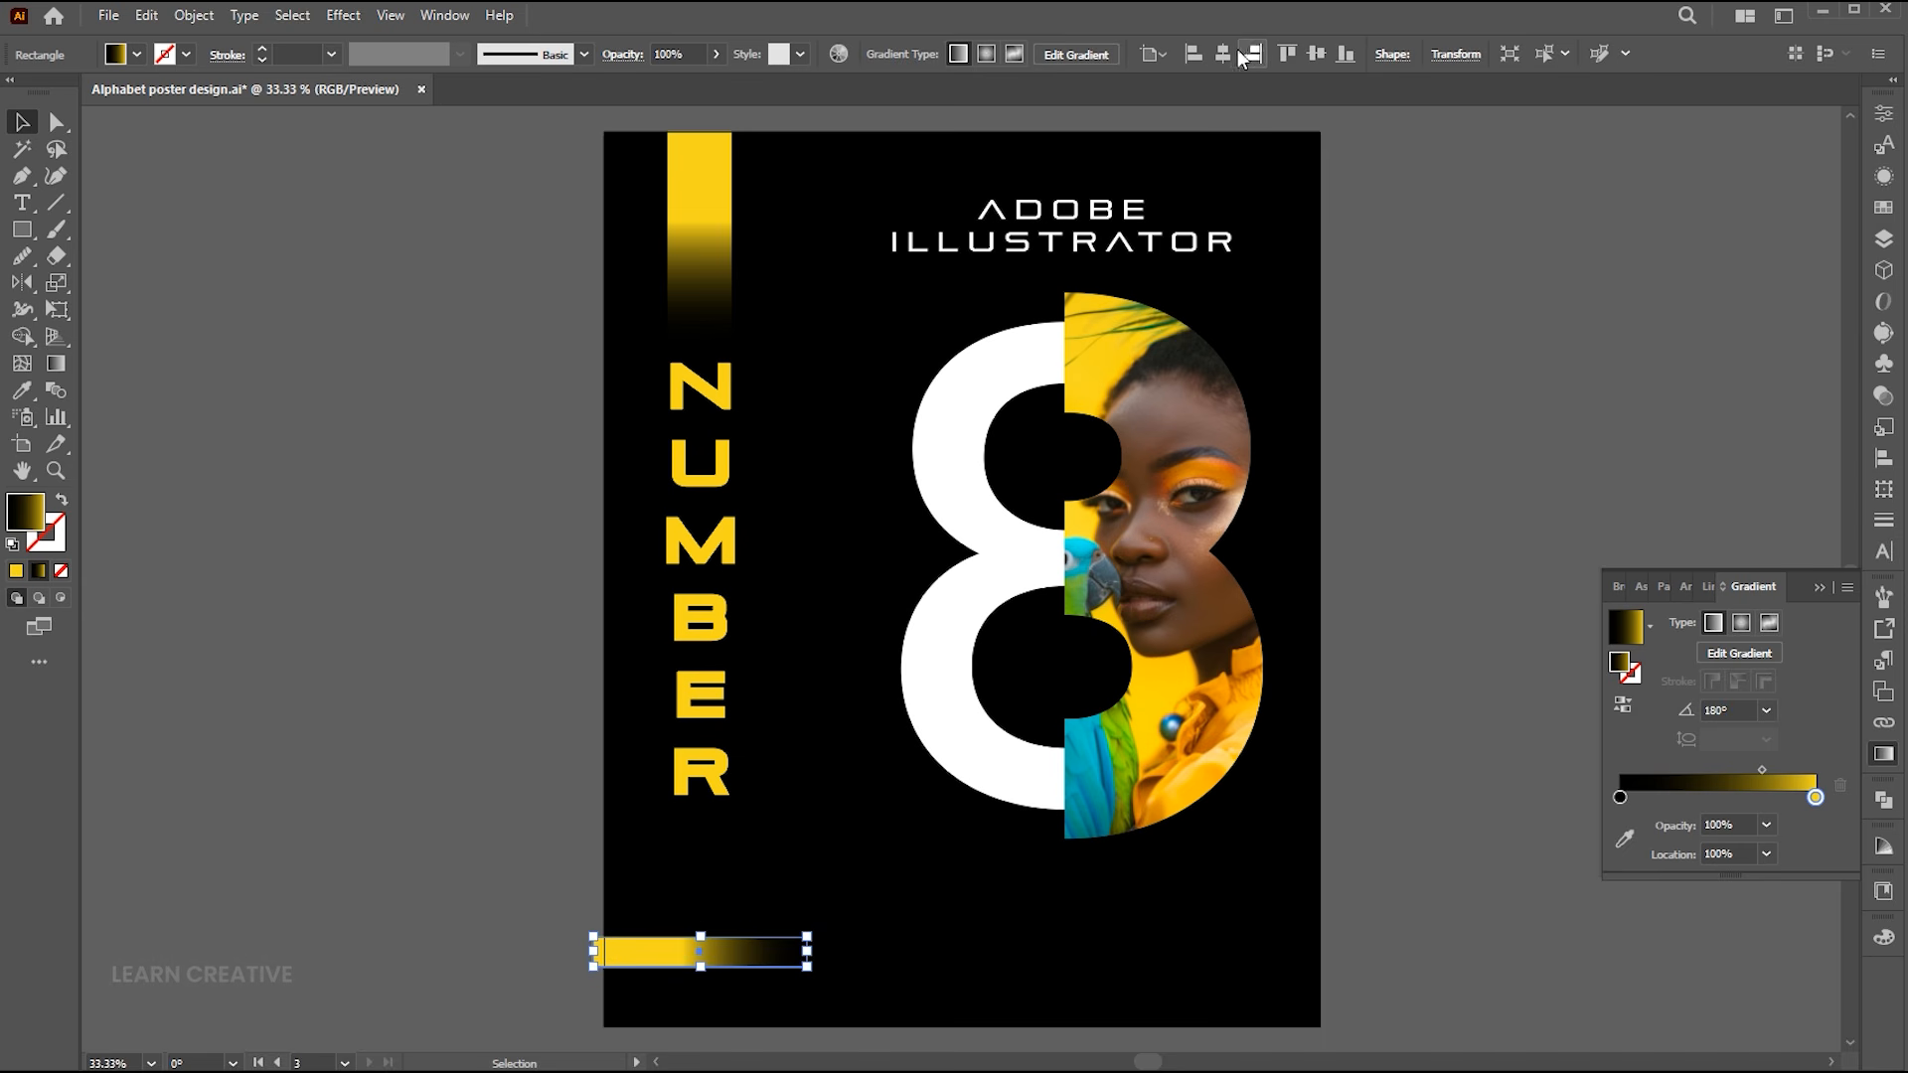
{"action": "left_click", "coordinate": [1195, 53]}
{"action": "left_click_drag", "start_coordinate": [763, 979], "coordinate": [763, 914]}
Duplicate the "adobe illustrator" text above the horizontal bar and replace the copy's wording with "POSTER DESIGN".
{"action": "left_click_drag", "start_coordinate": [1025, 255], "coordinate": [730, 866]}
{"action": "double_click", "coordinate": [816, 857]}
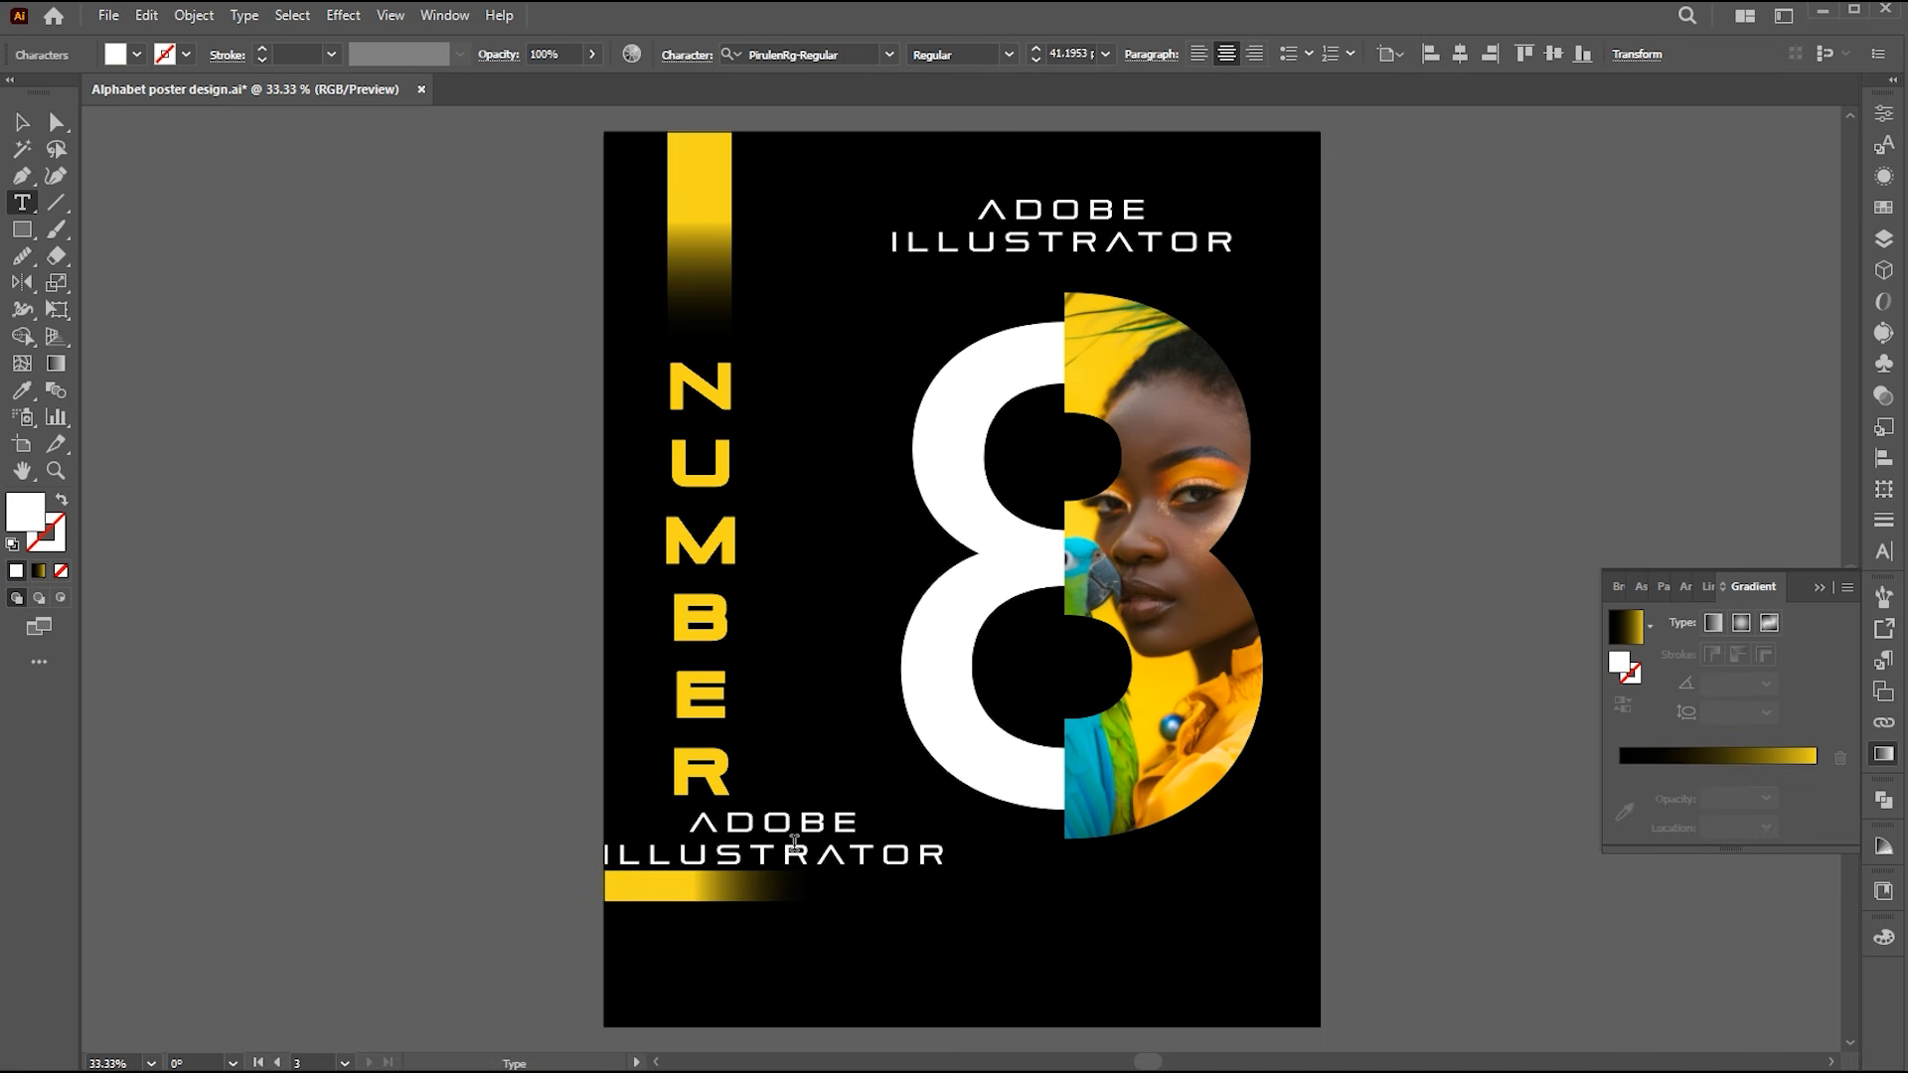
{"action": "key", "text": "ctrl+a"}
{"action": "type", "text": "POSTER DESIGN"}
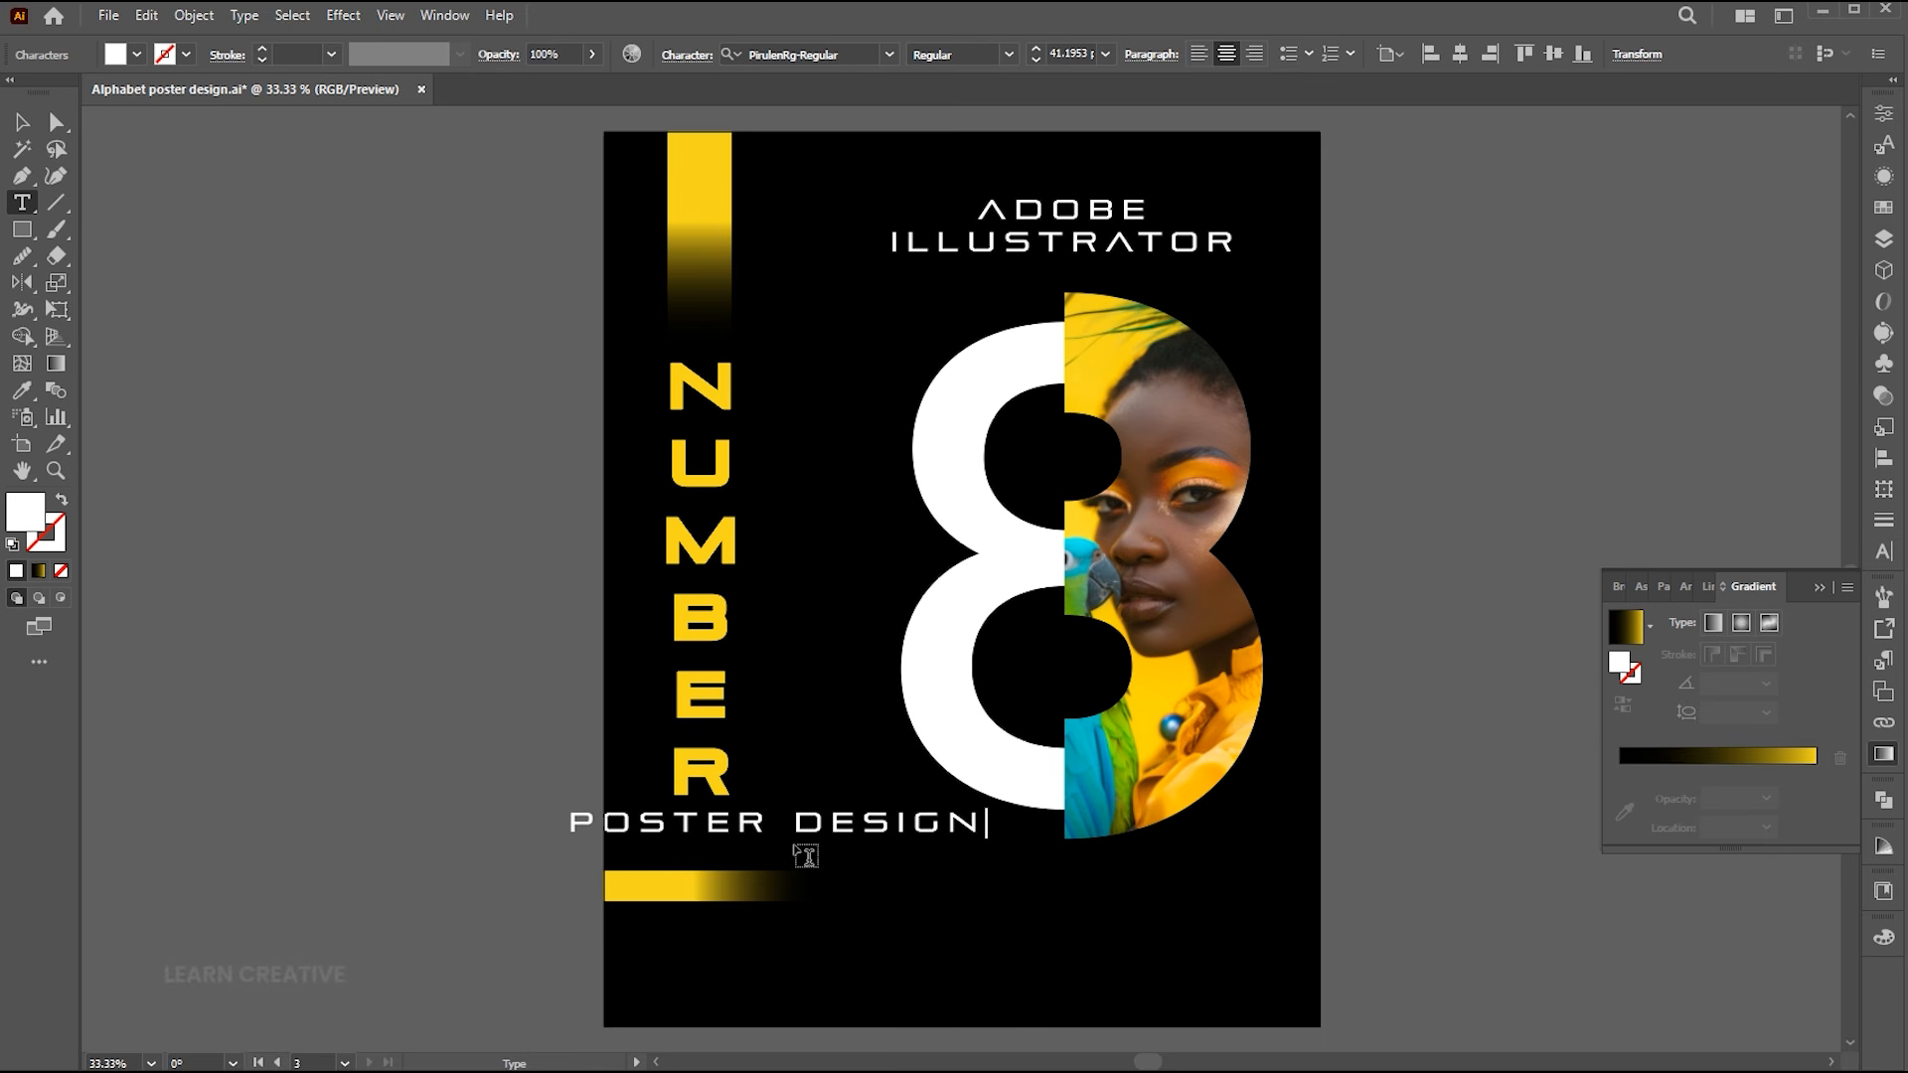
{"action": "key", "text": "Escape"}
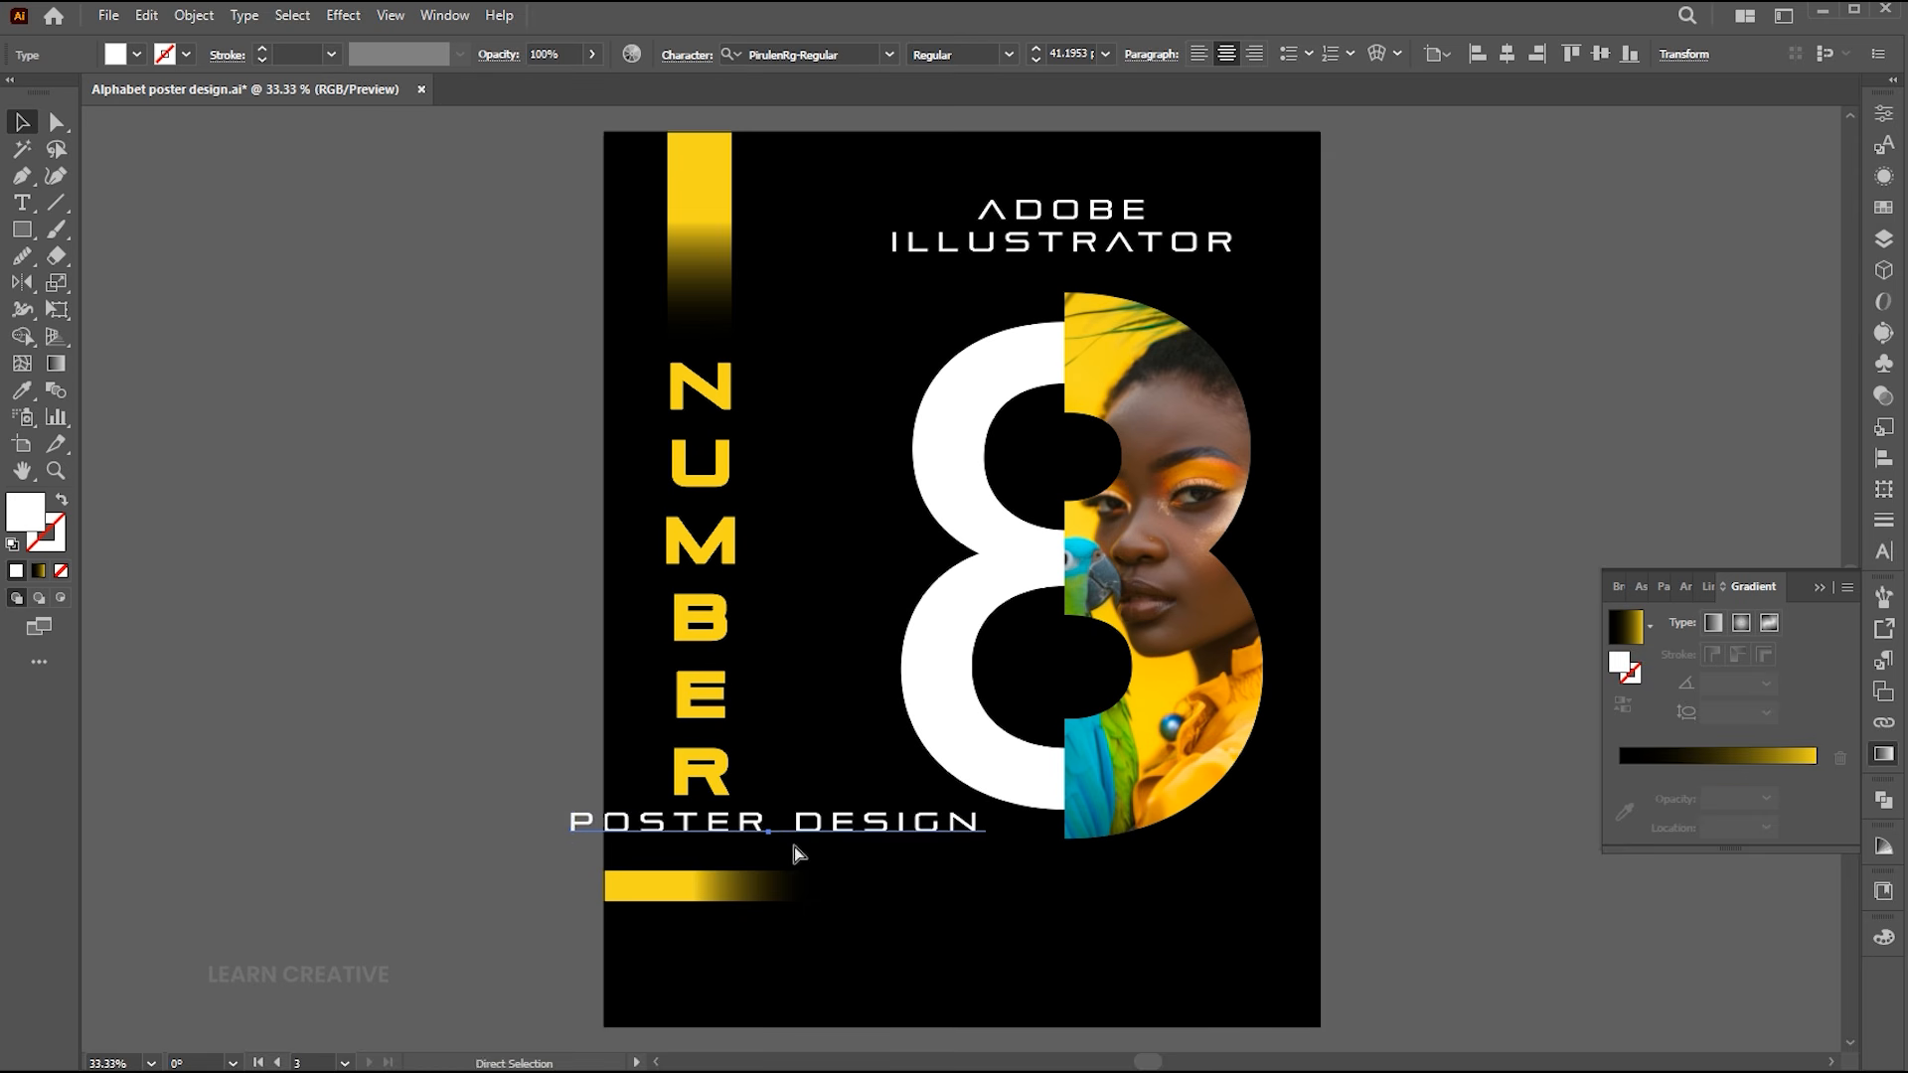
Set the "POSTER DESIGN" text in the Autograf PERSONAL USE ONLY font with tracking 0.
{"action": "left_click", "coordinate": [1883, 552]}
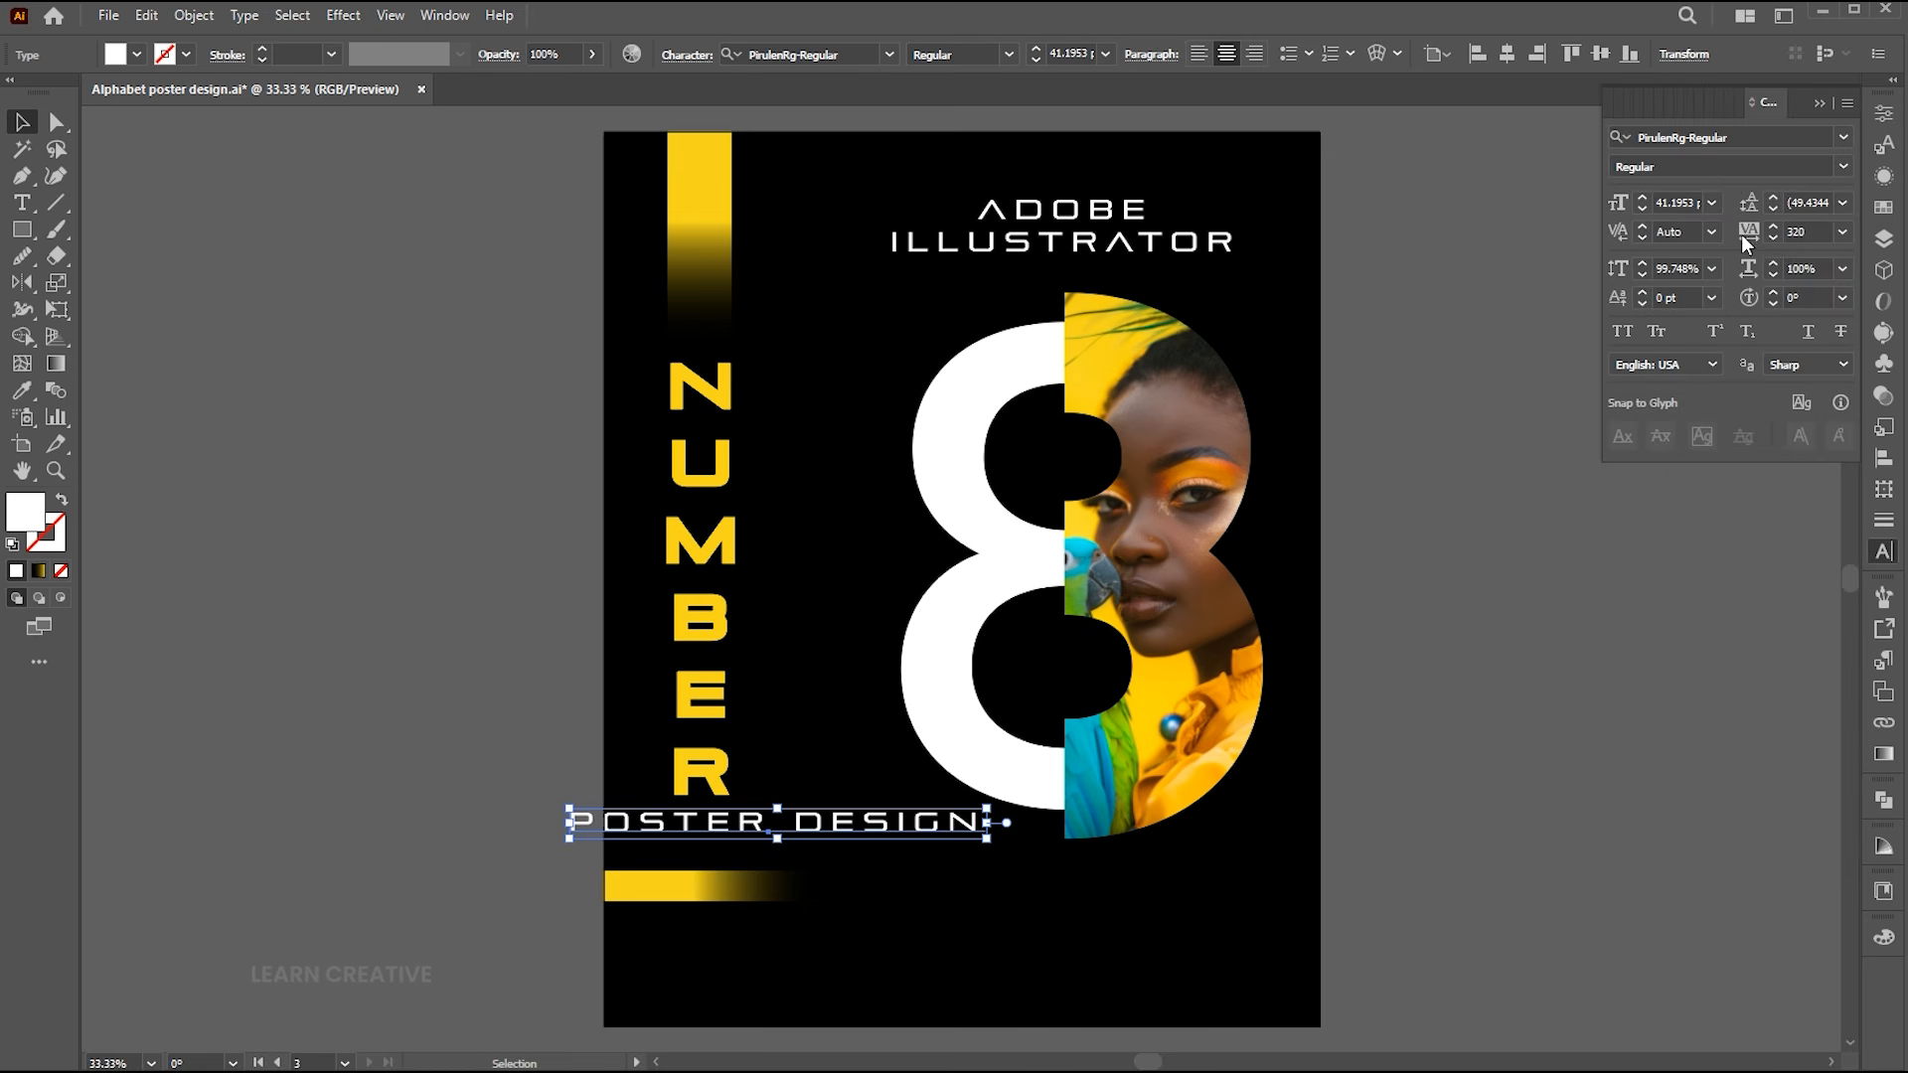
{"action": "left_click", "coordinate": [1702, 138]}
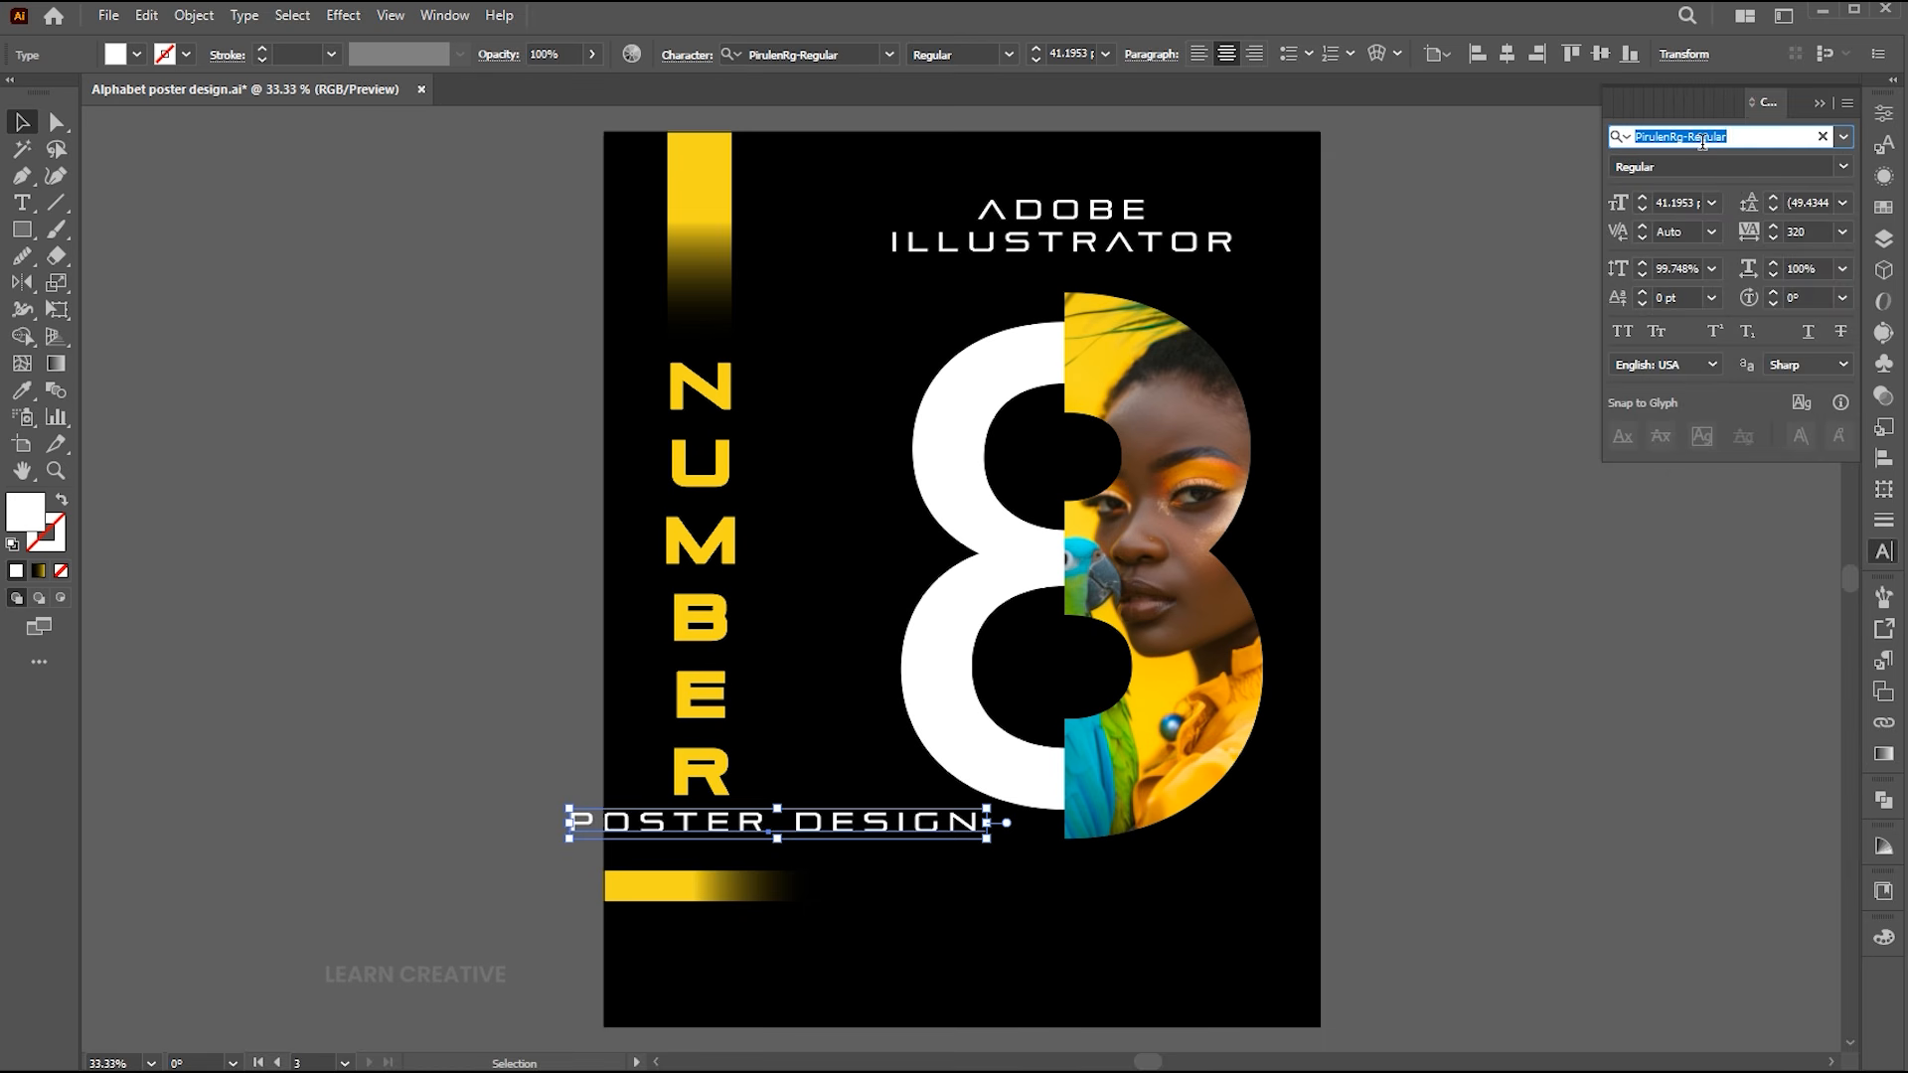
{"action": "type", "text": "auto"}
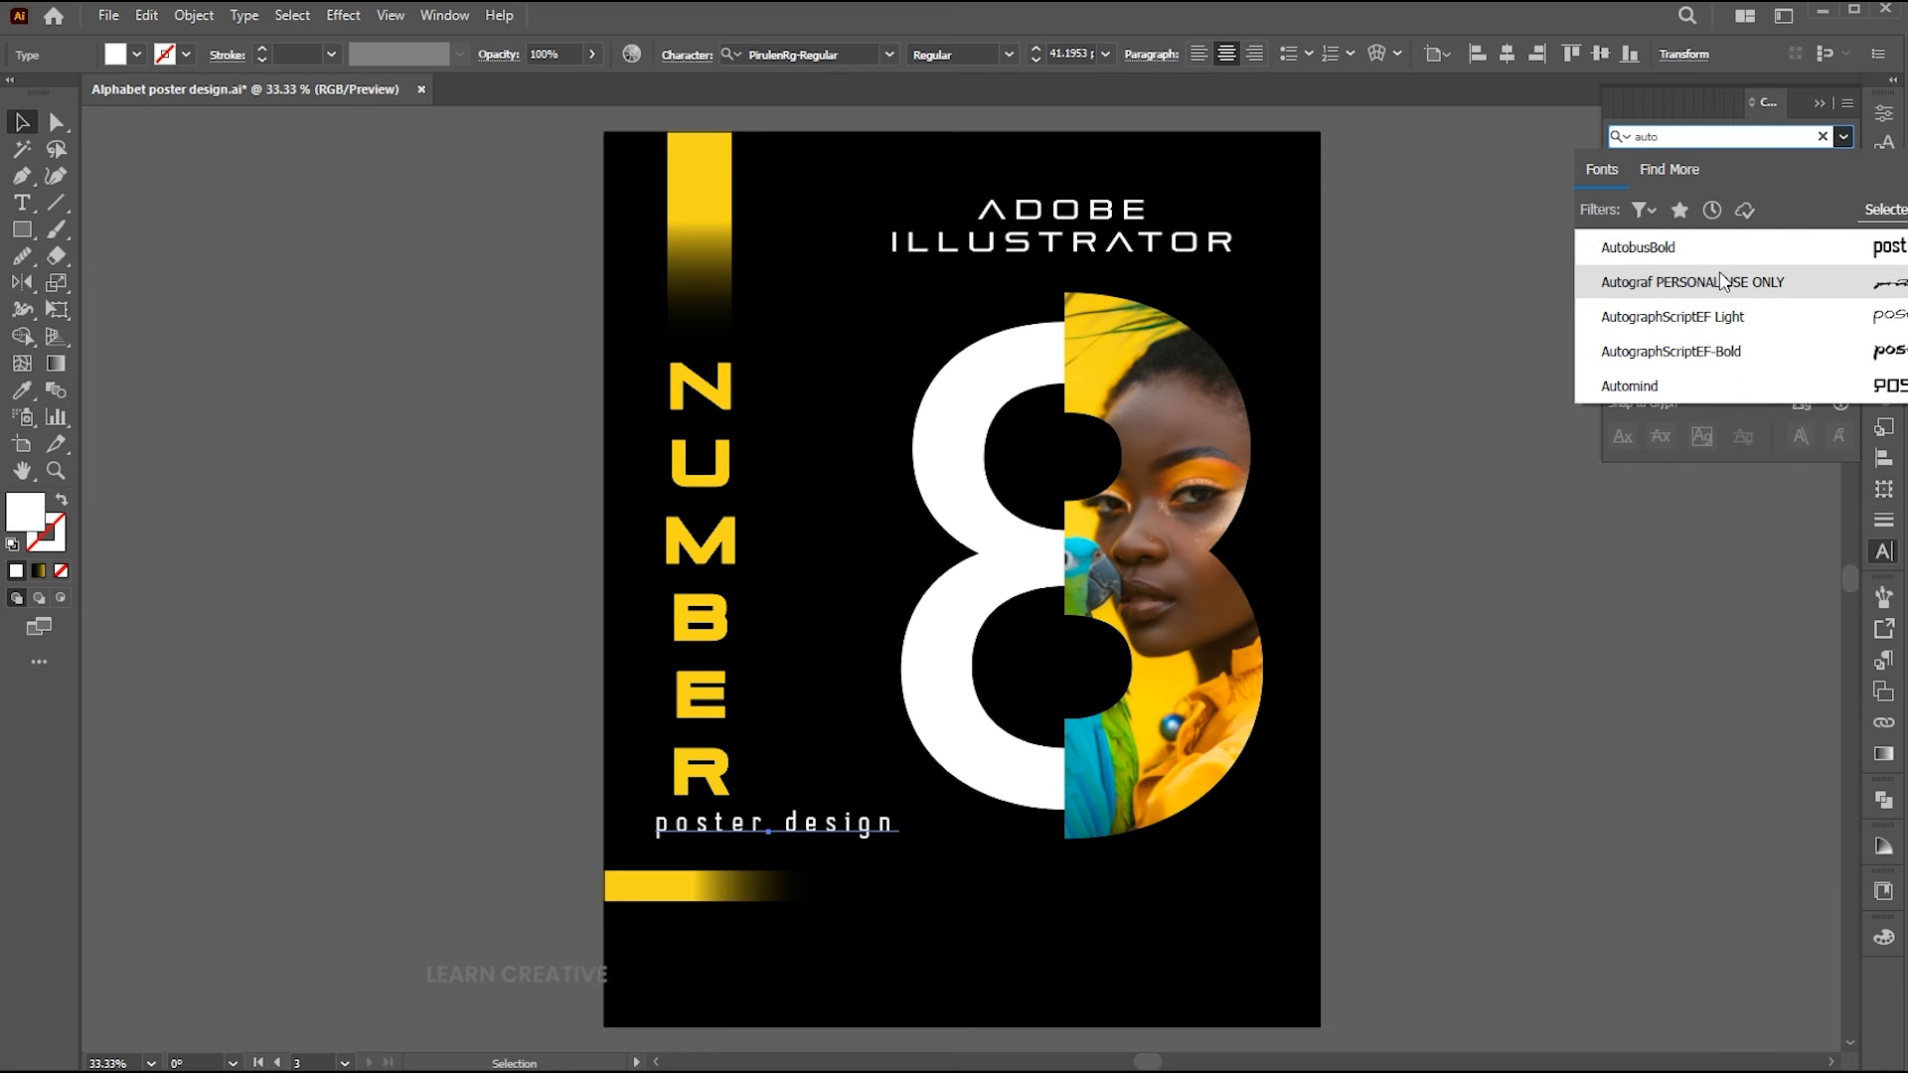
{"action": "left_click", "coordinate": [1716, 281]}
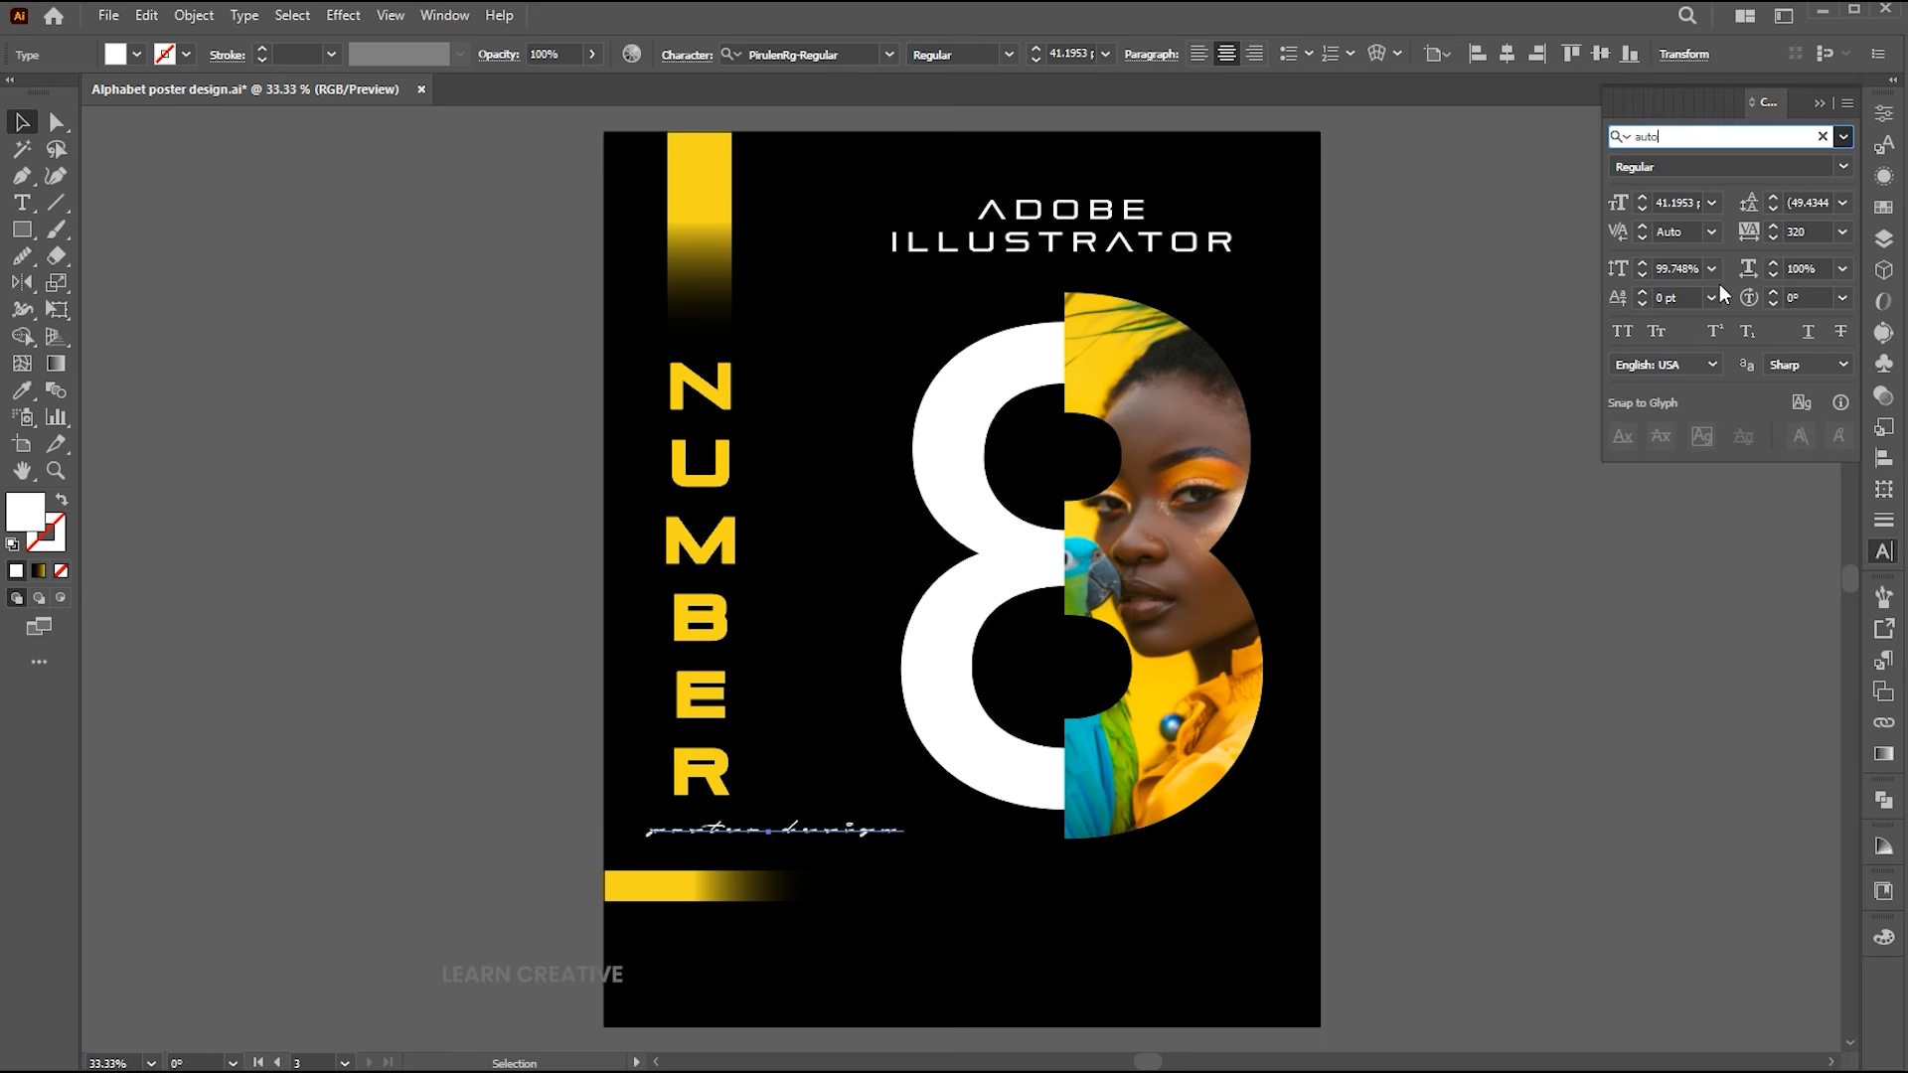
{"action": "left_click_drag", "start_coordinate": [1812, 231], "coordinate": [1756, 239]}
{"action": "type", "text": "0"}
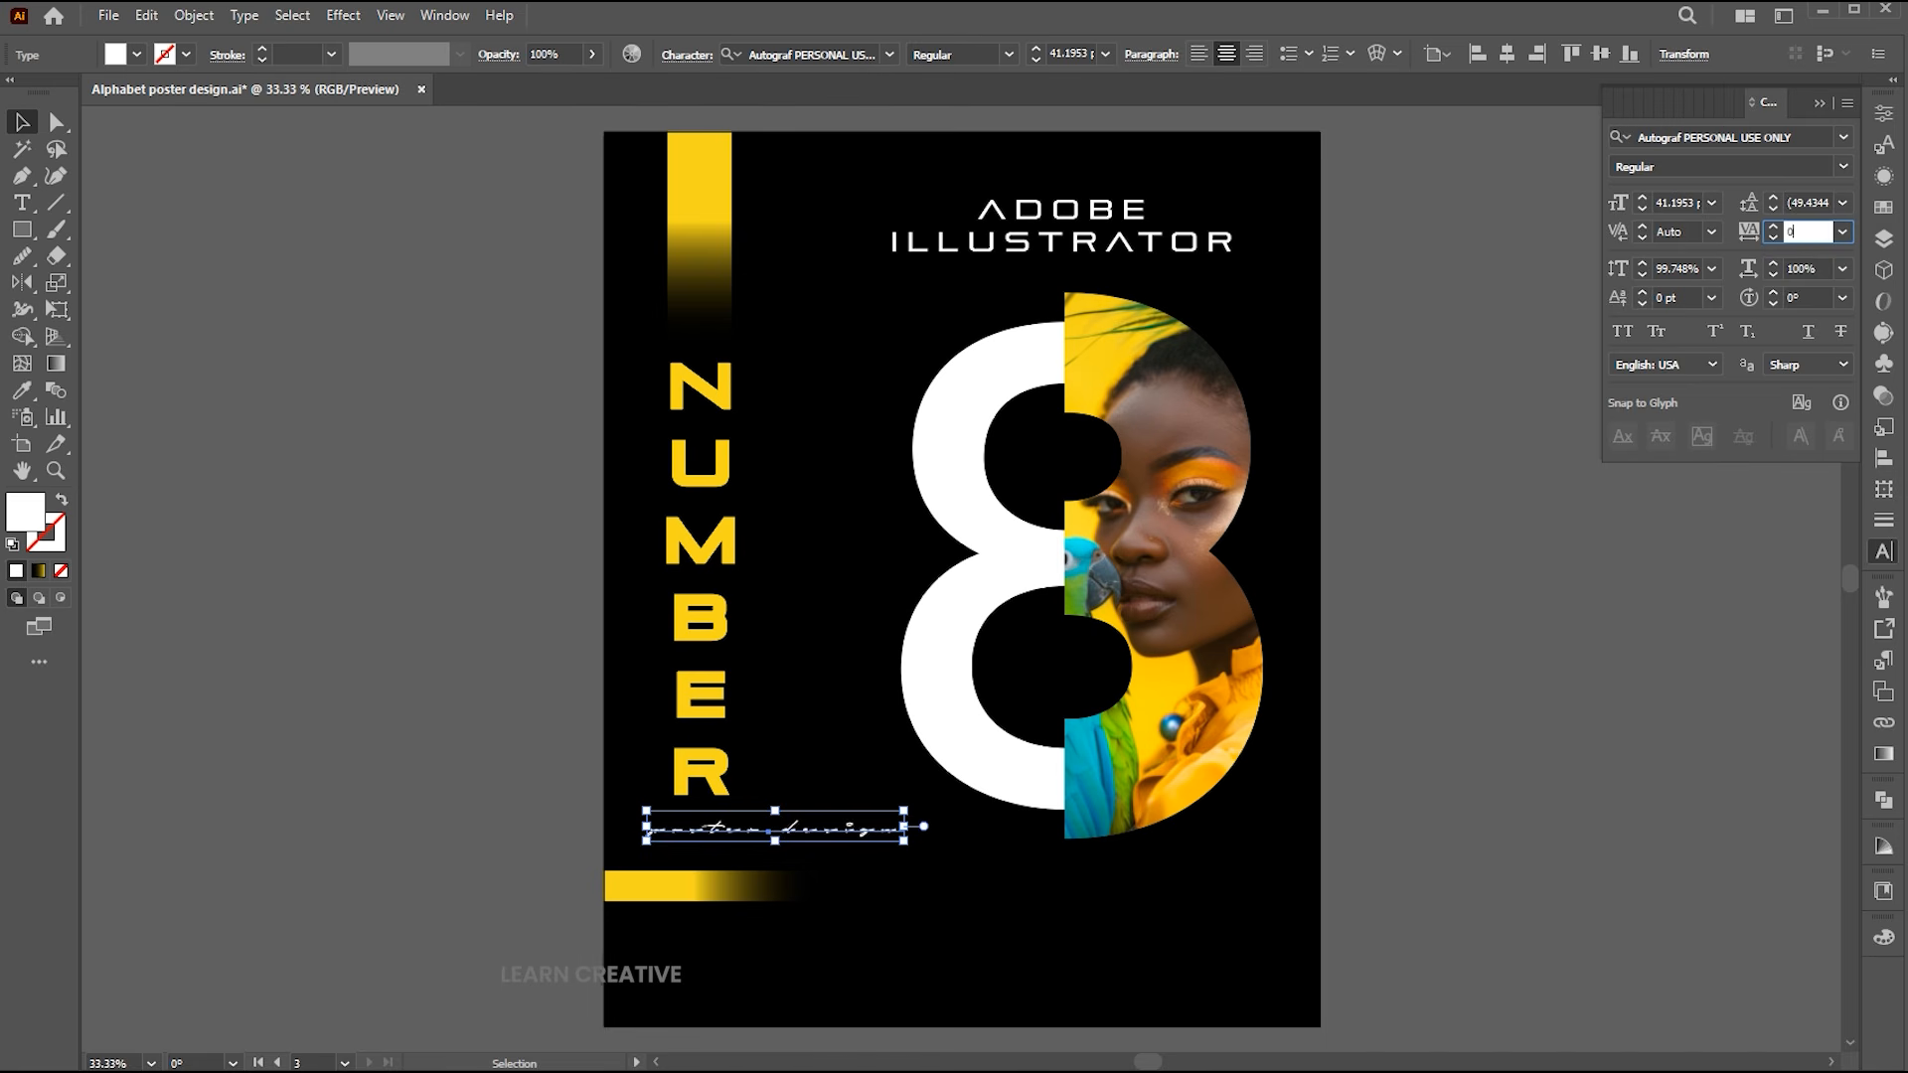
{"action": "key", "text": "Return"}
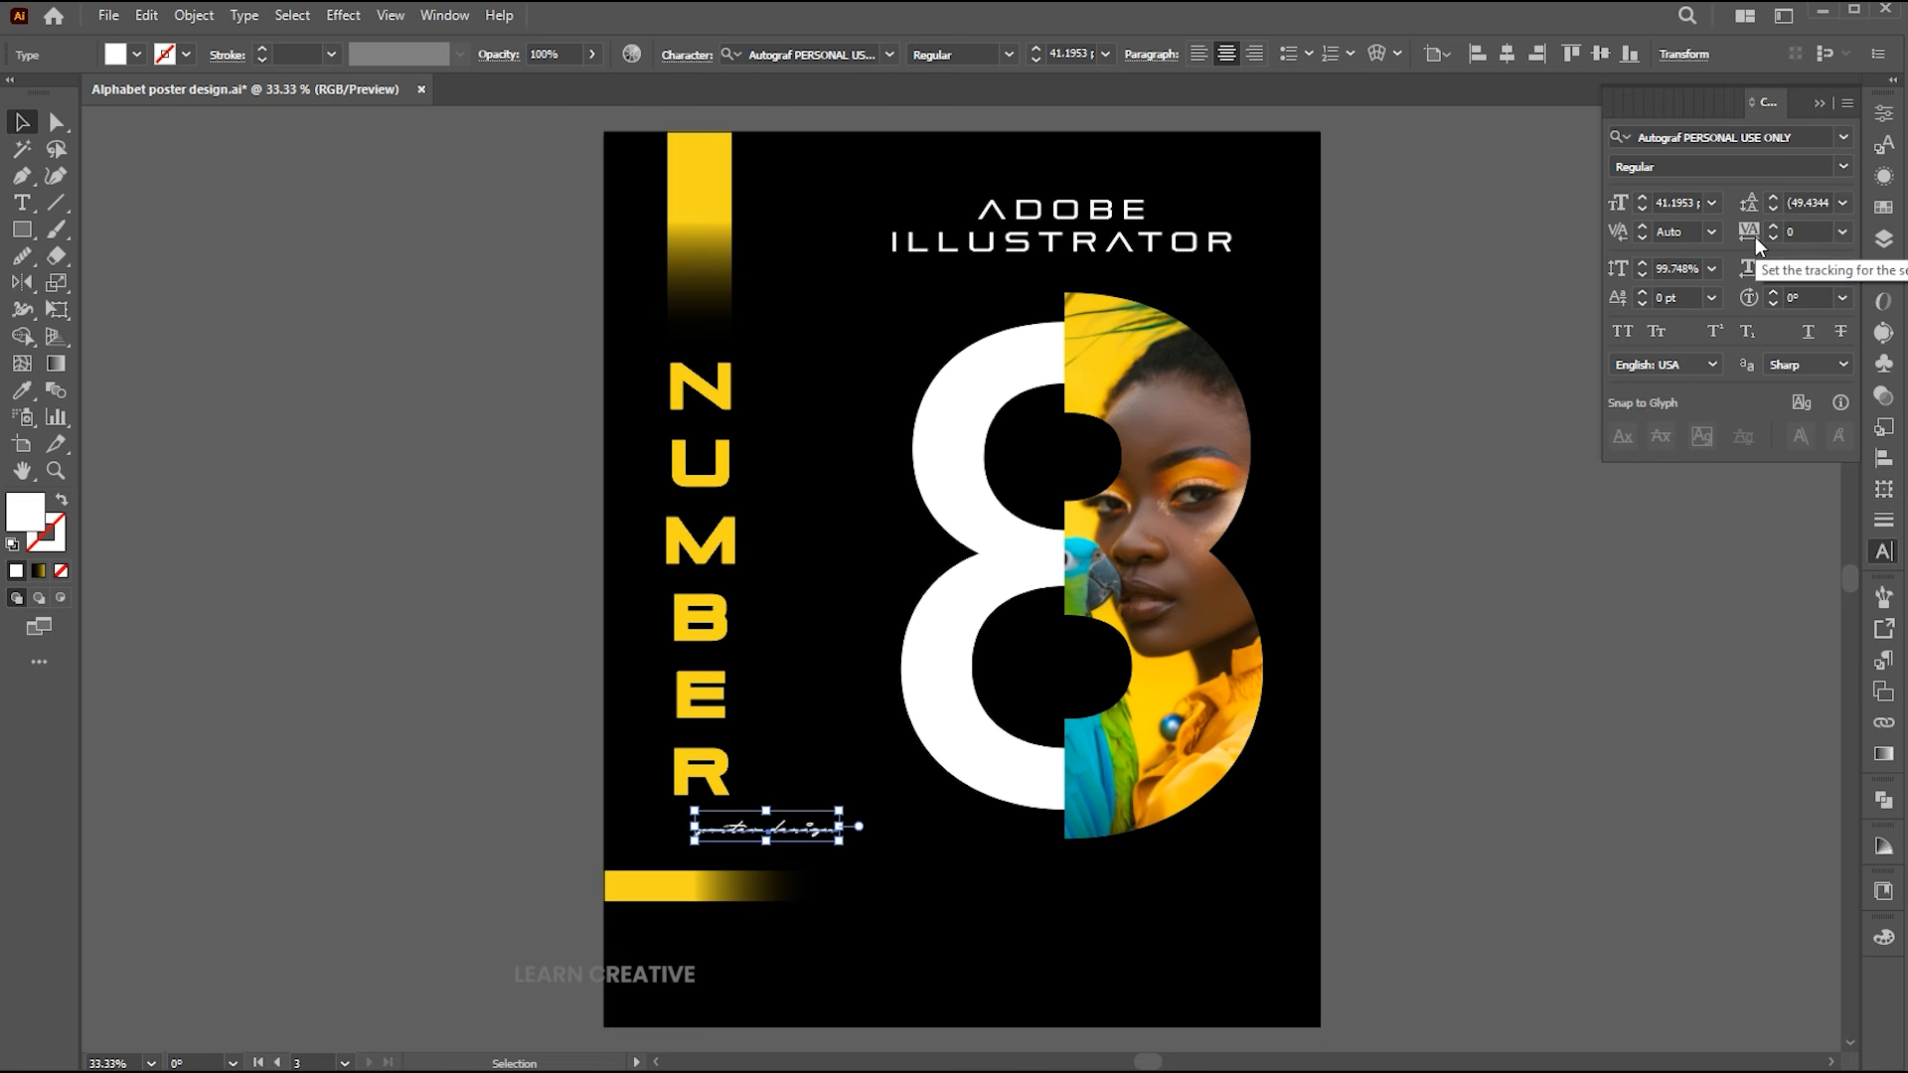
Change the script text to Title Case, enlarge it just above the horizontal gradient bar, and make that bar slightly thinner.
{"action": "left_click", "coordinate": [245, 15]}
{"action": "left_click", "coordinate": [636, 408]}
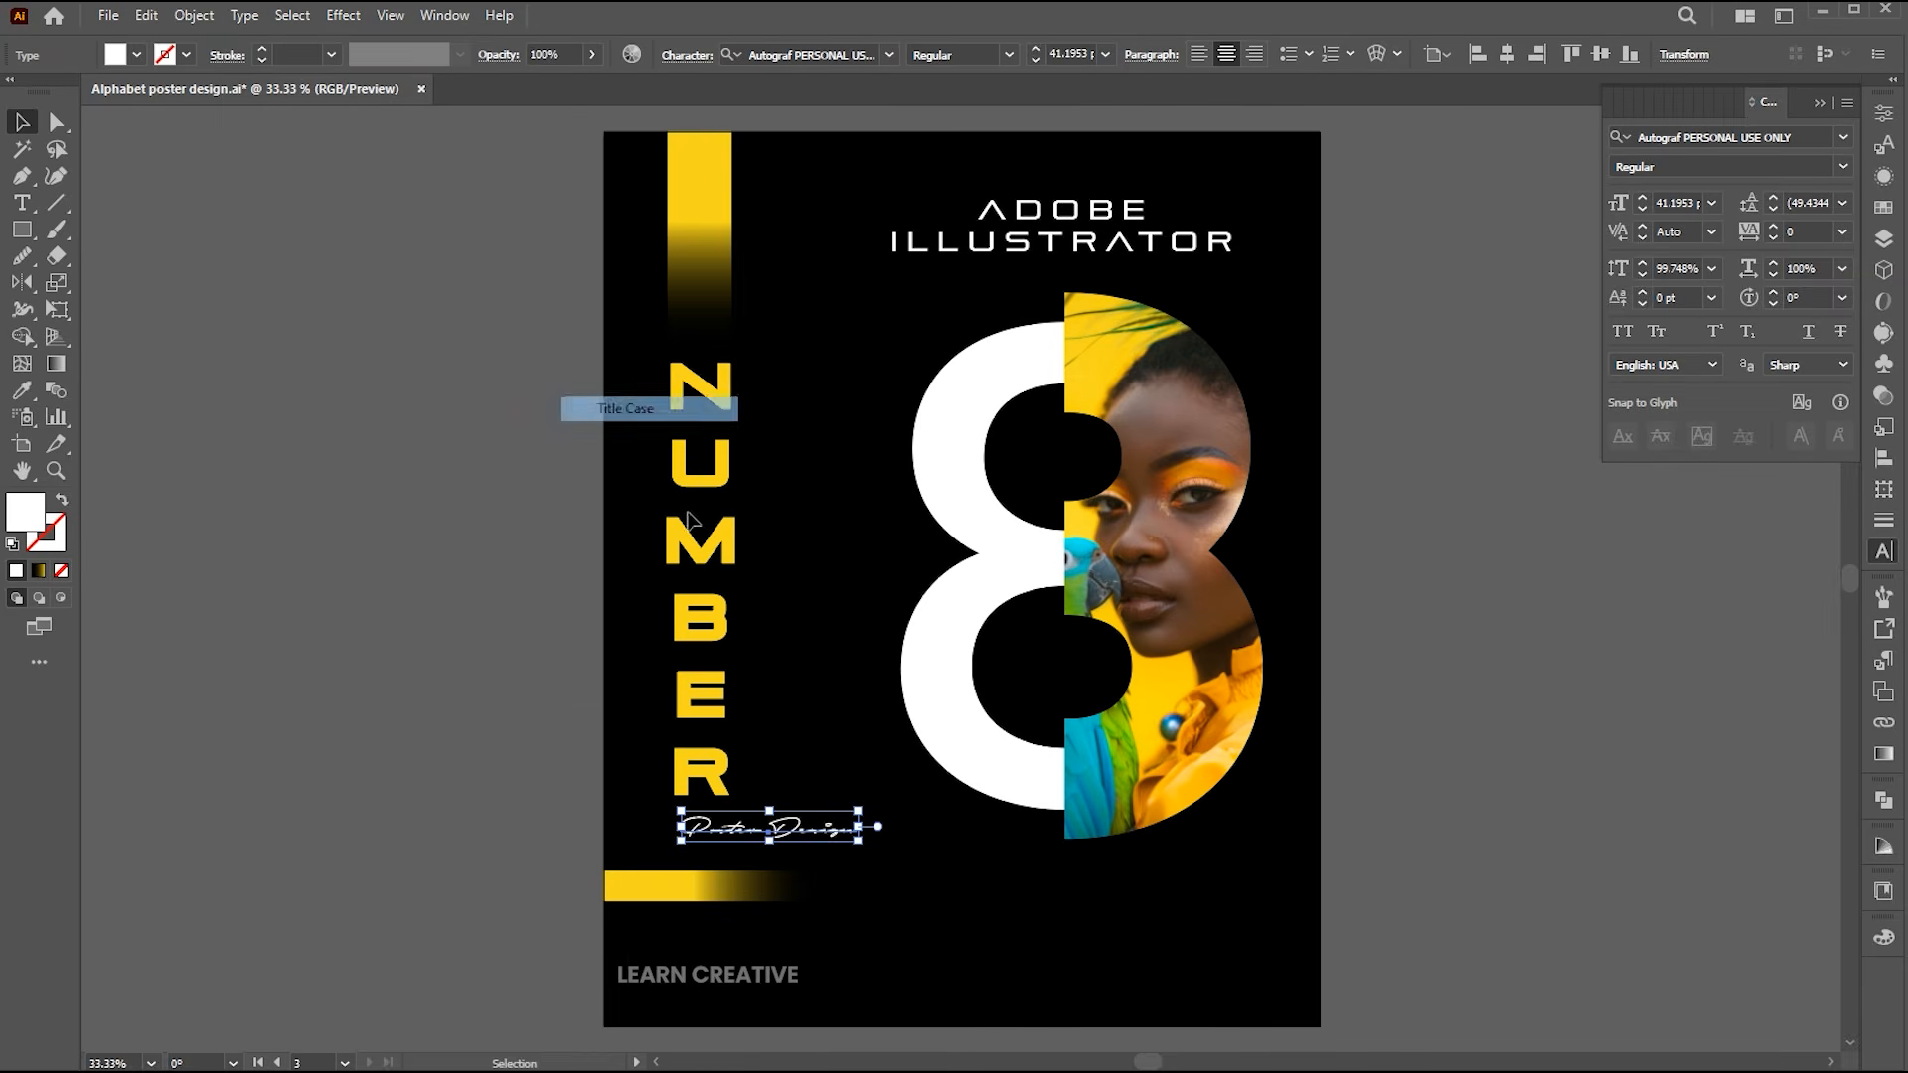
{"action": "left_click_drag", "start_coordinate": [827, 822], "coordinate": [856, 845]}
{"action": "left_click", "coordinate": [711, 897]}
{"action": "left_click_drag", "start_coordinate": [711, 901], "coordinate": [713, 894]}
{"action": "left_click", "coordinate": [1429, 802]}
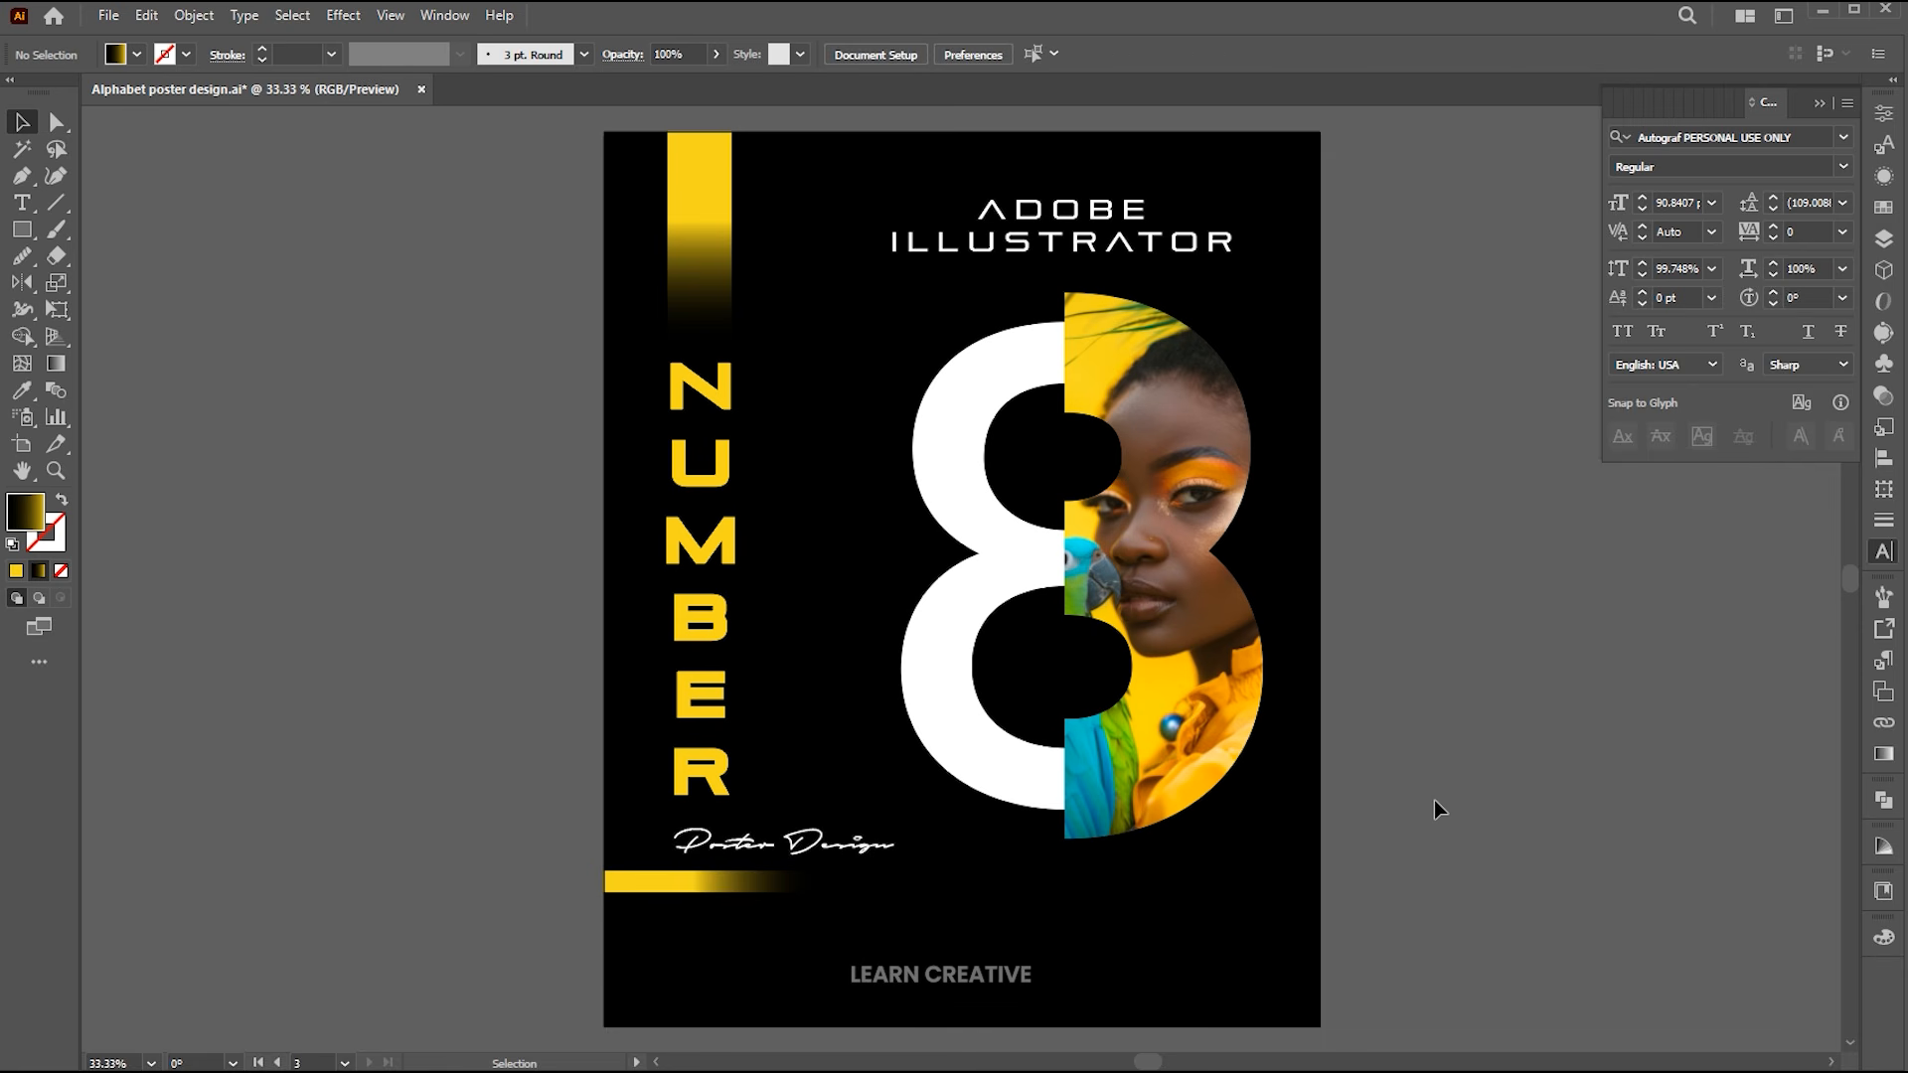
Duplicate the "ADOBE ILLUSTRATOR" title below the horizontal bar and replace the copy's wording with "LEARN CREATIVE".
{"action": "left_click_drag", "start_coordinate": [1093, 228], "coordinate": [862, 1034]}
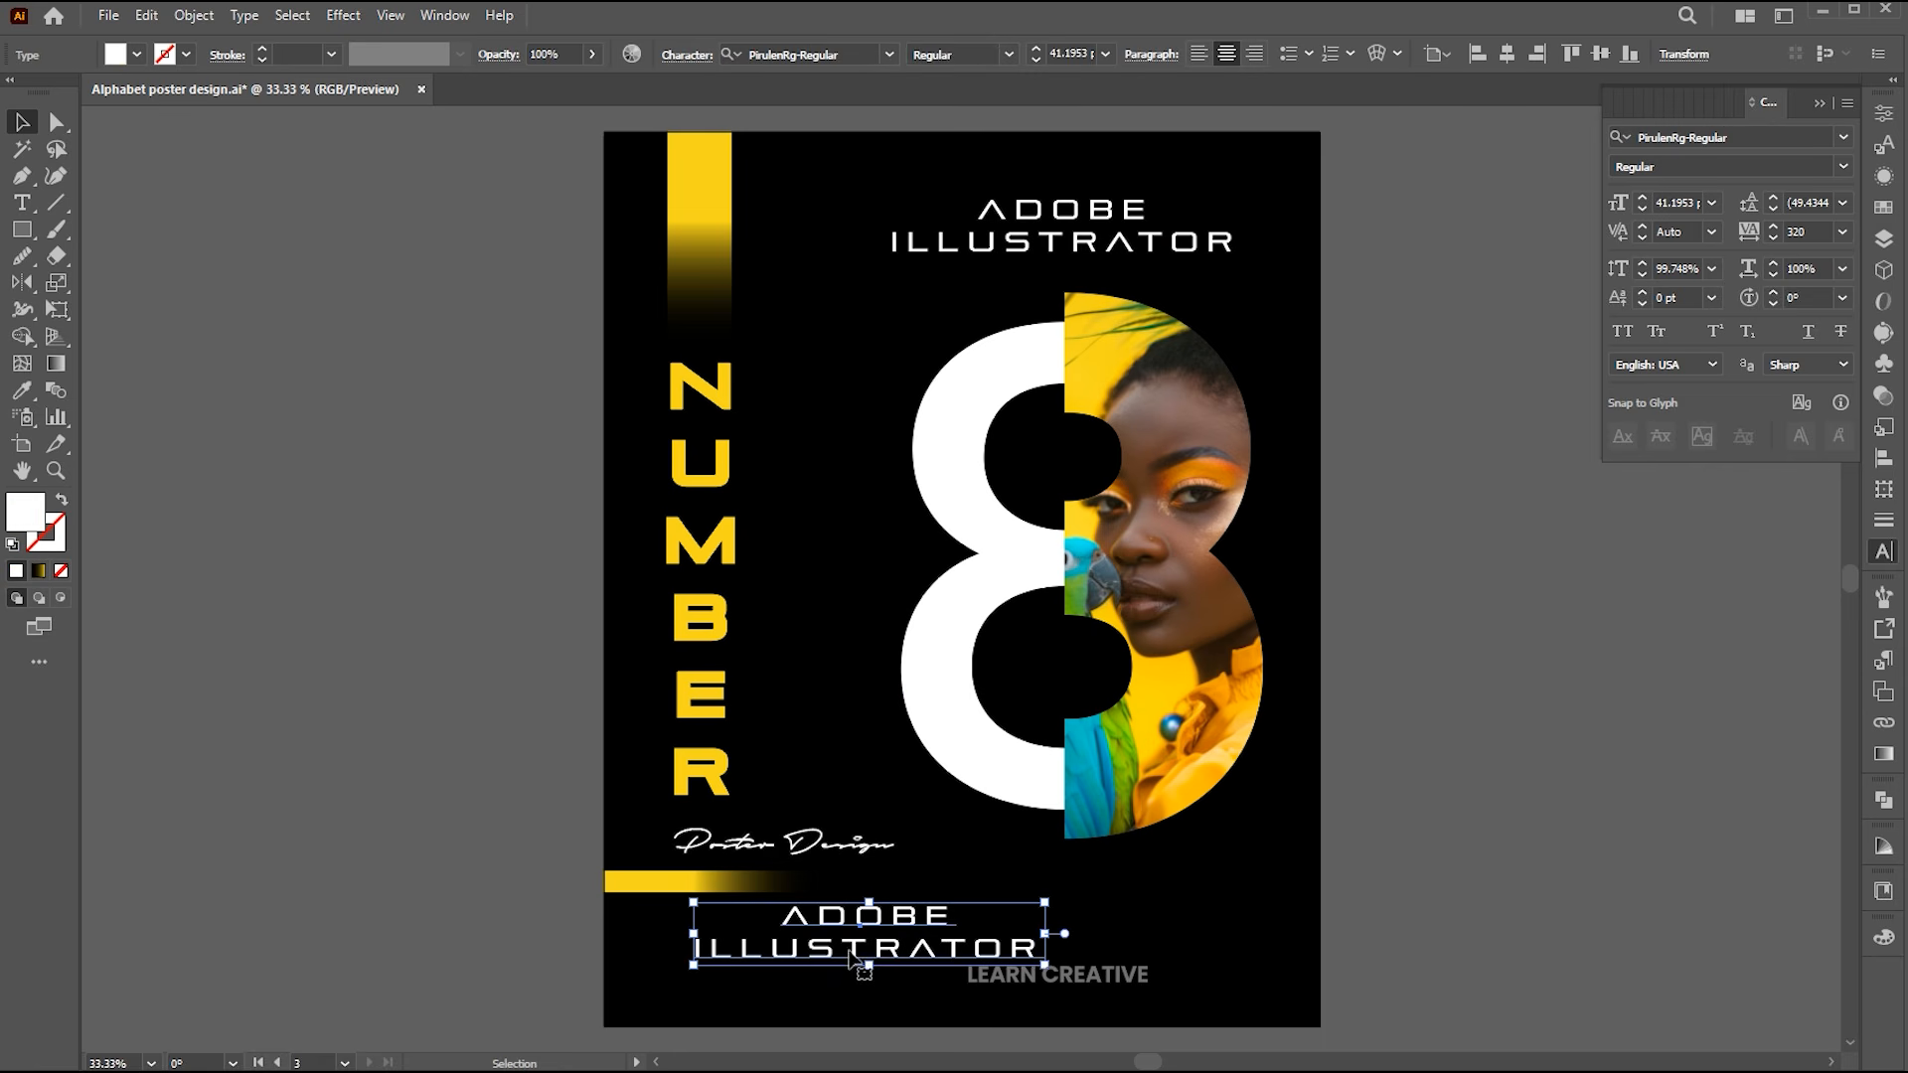
{"action": "key", "text": "t"}
{"action": "key", "text": "ctrl+a"}
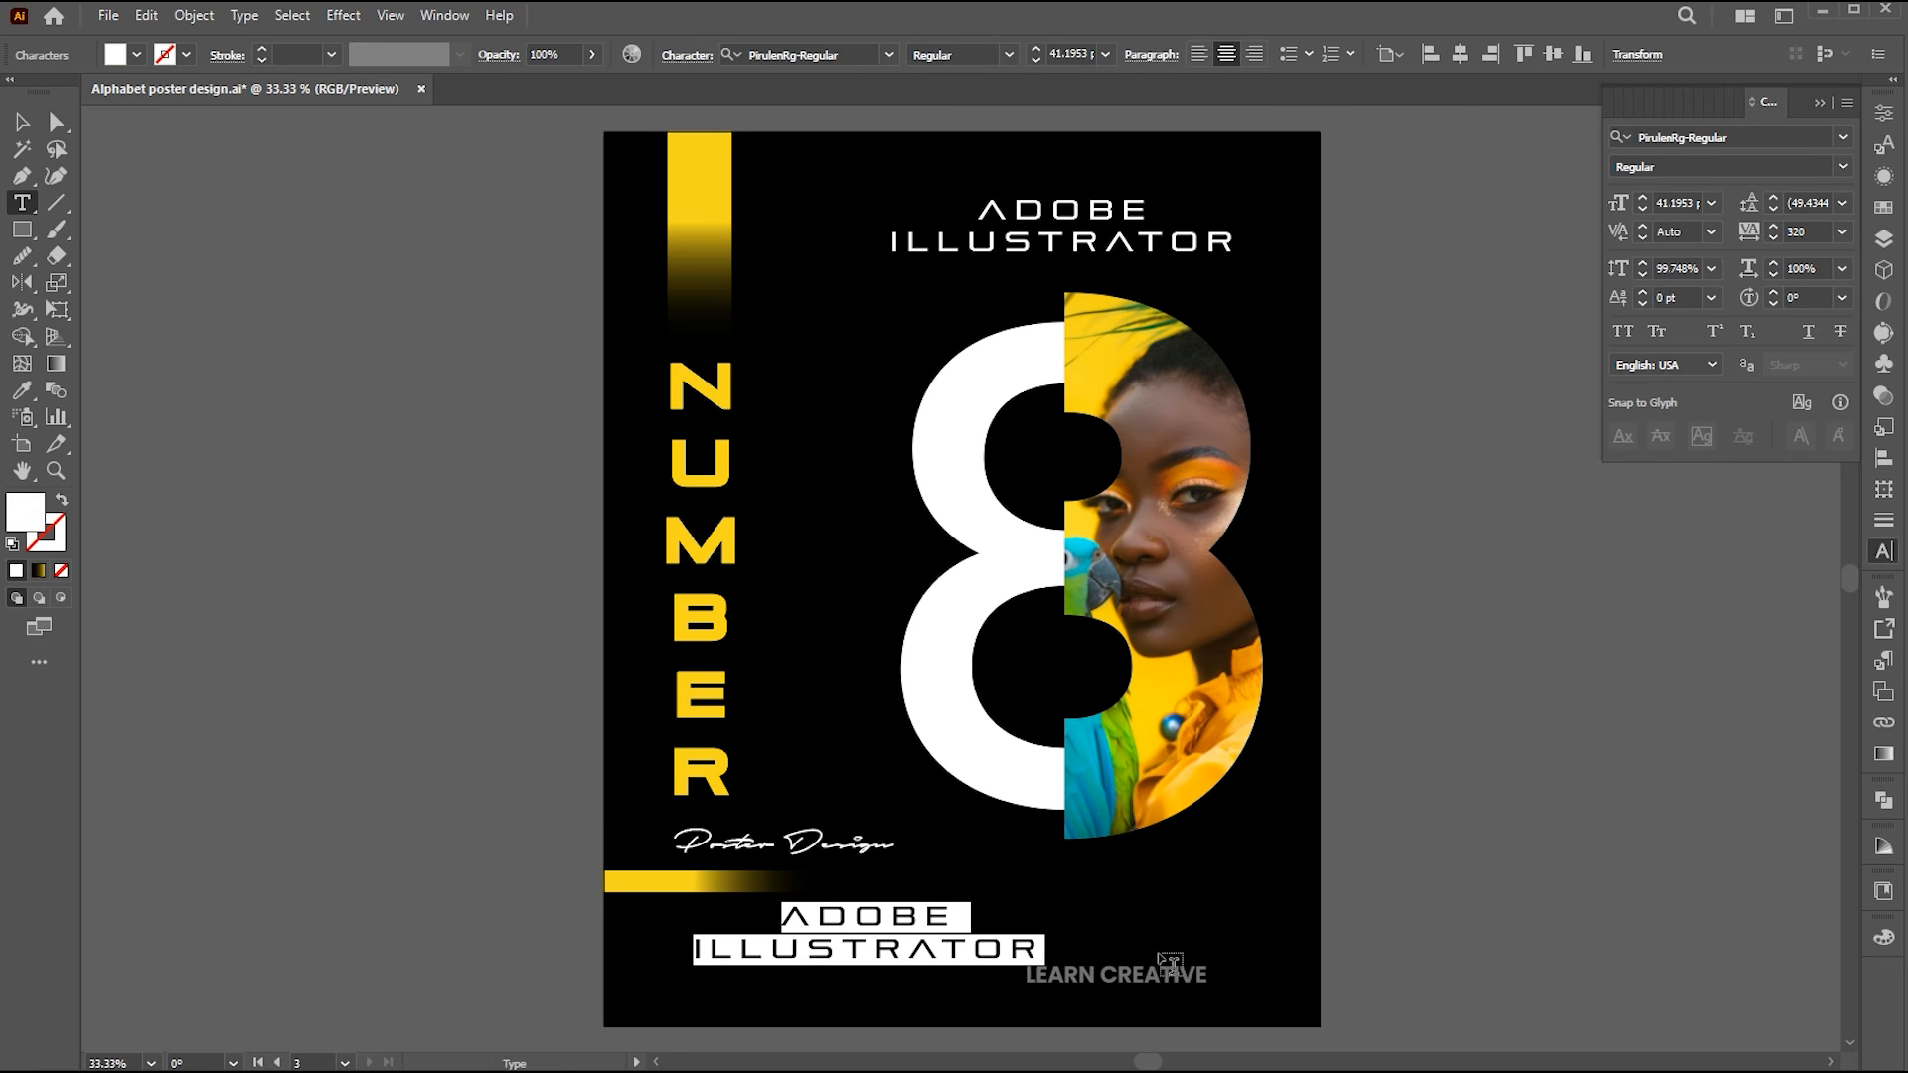
{"action": "type", "text": "M"}
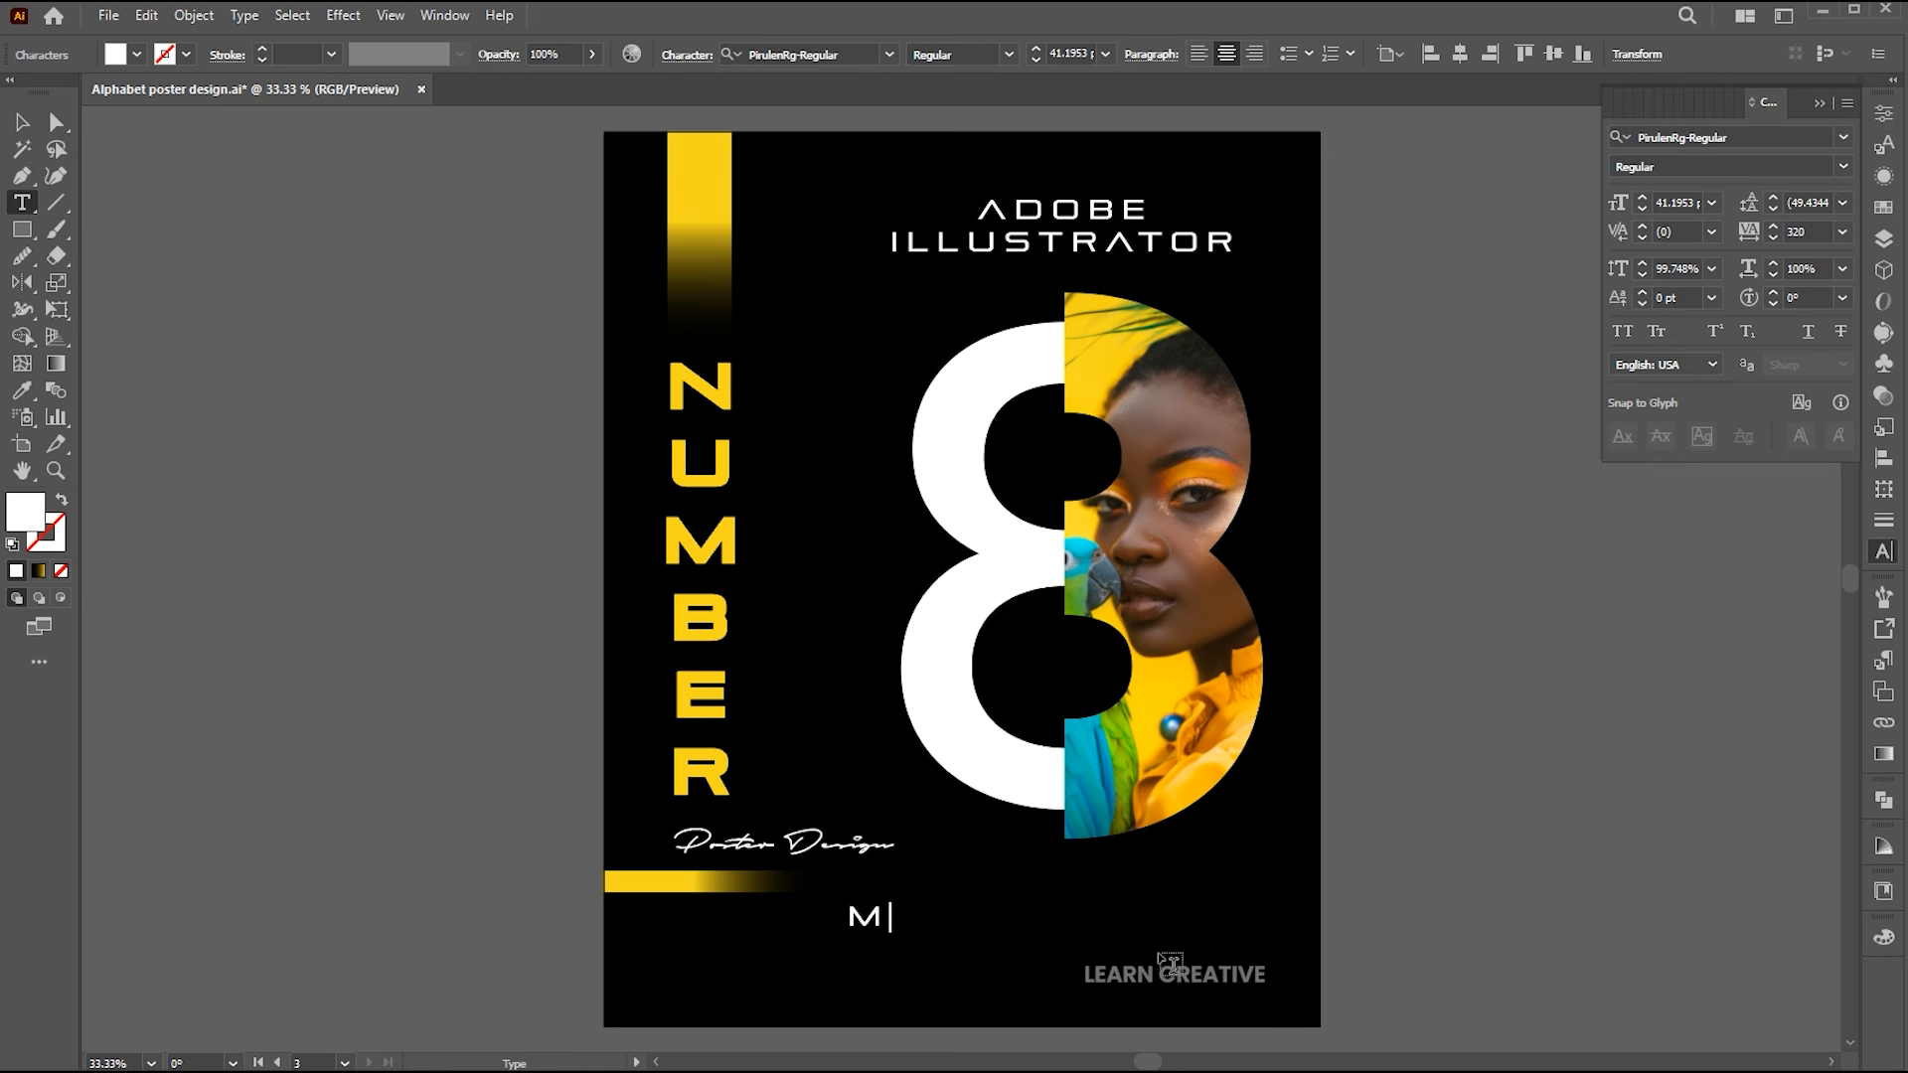
{"action": "key", "text": "BackSpace"}
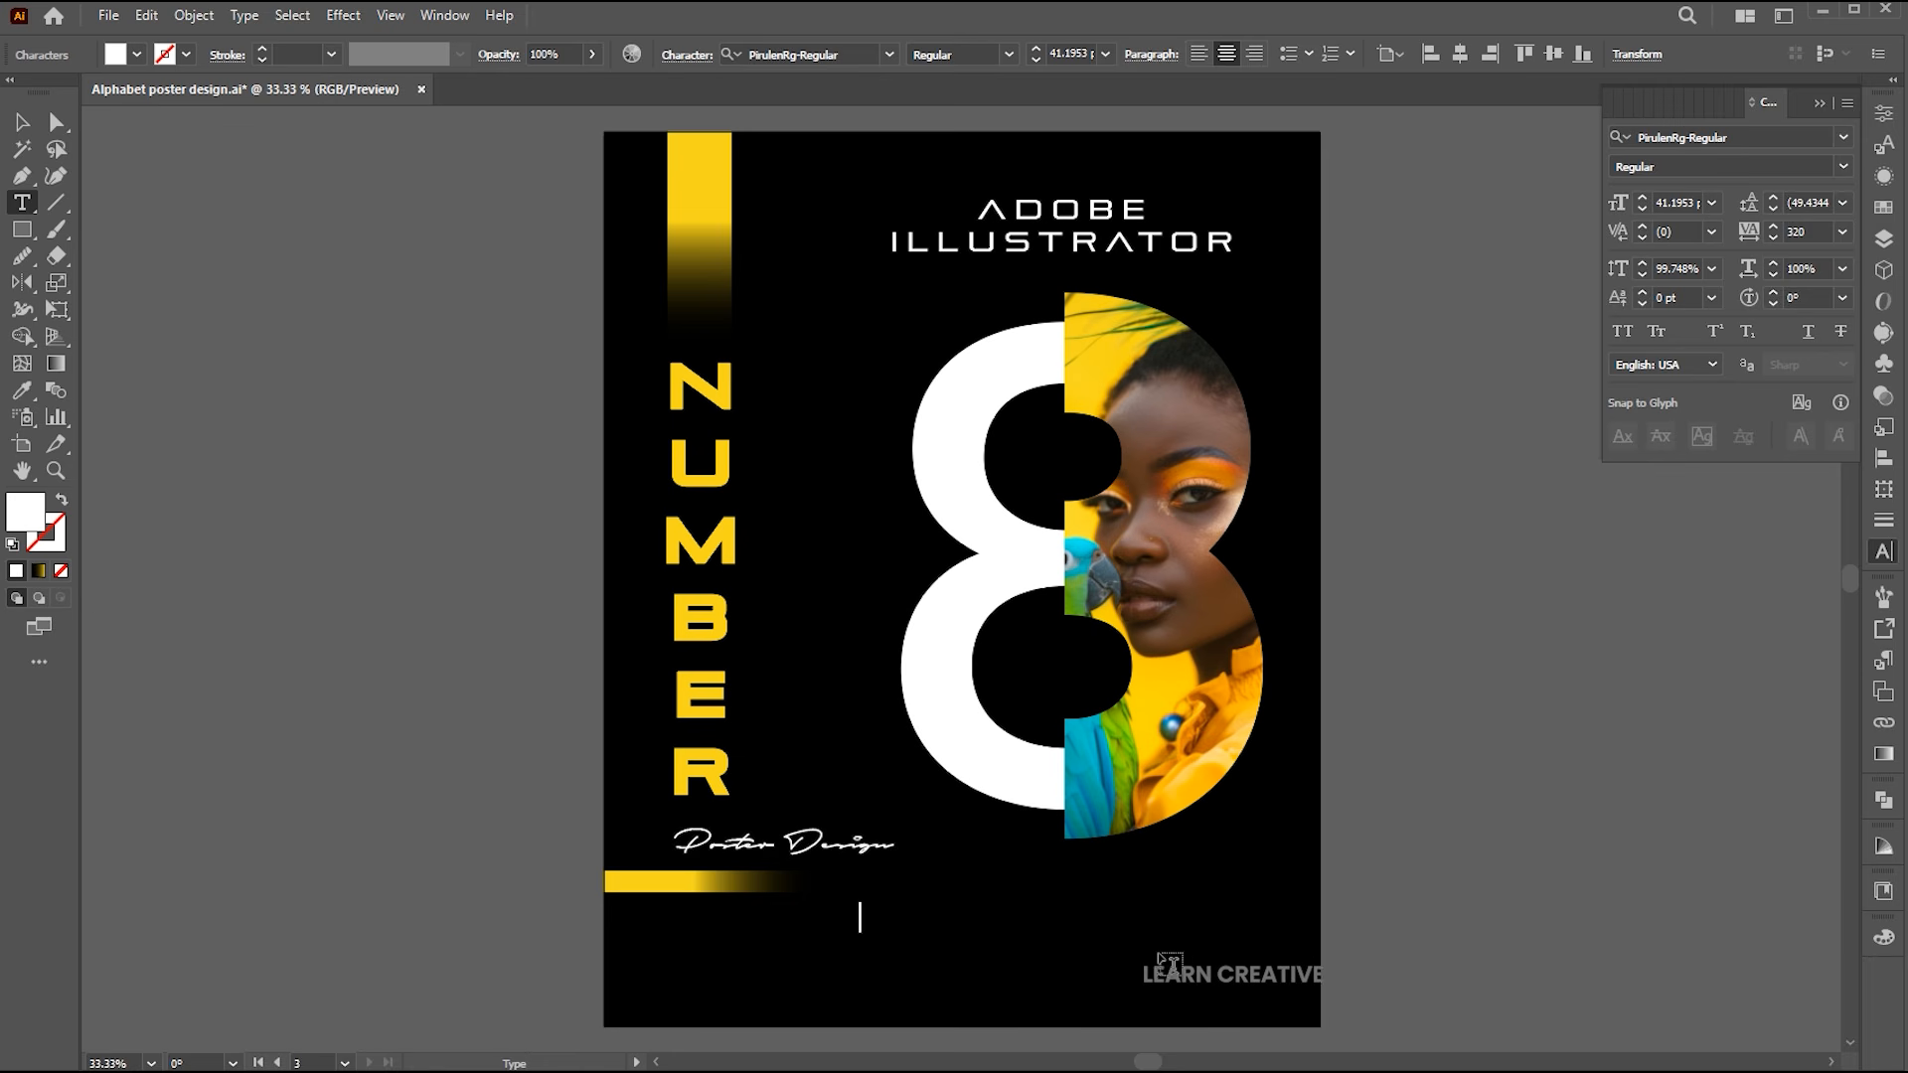
{"action": "type", "text": "LEARN C"}
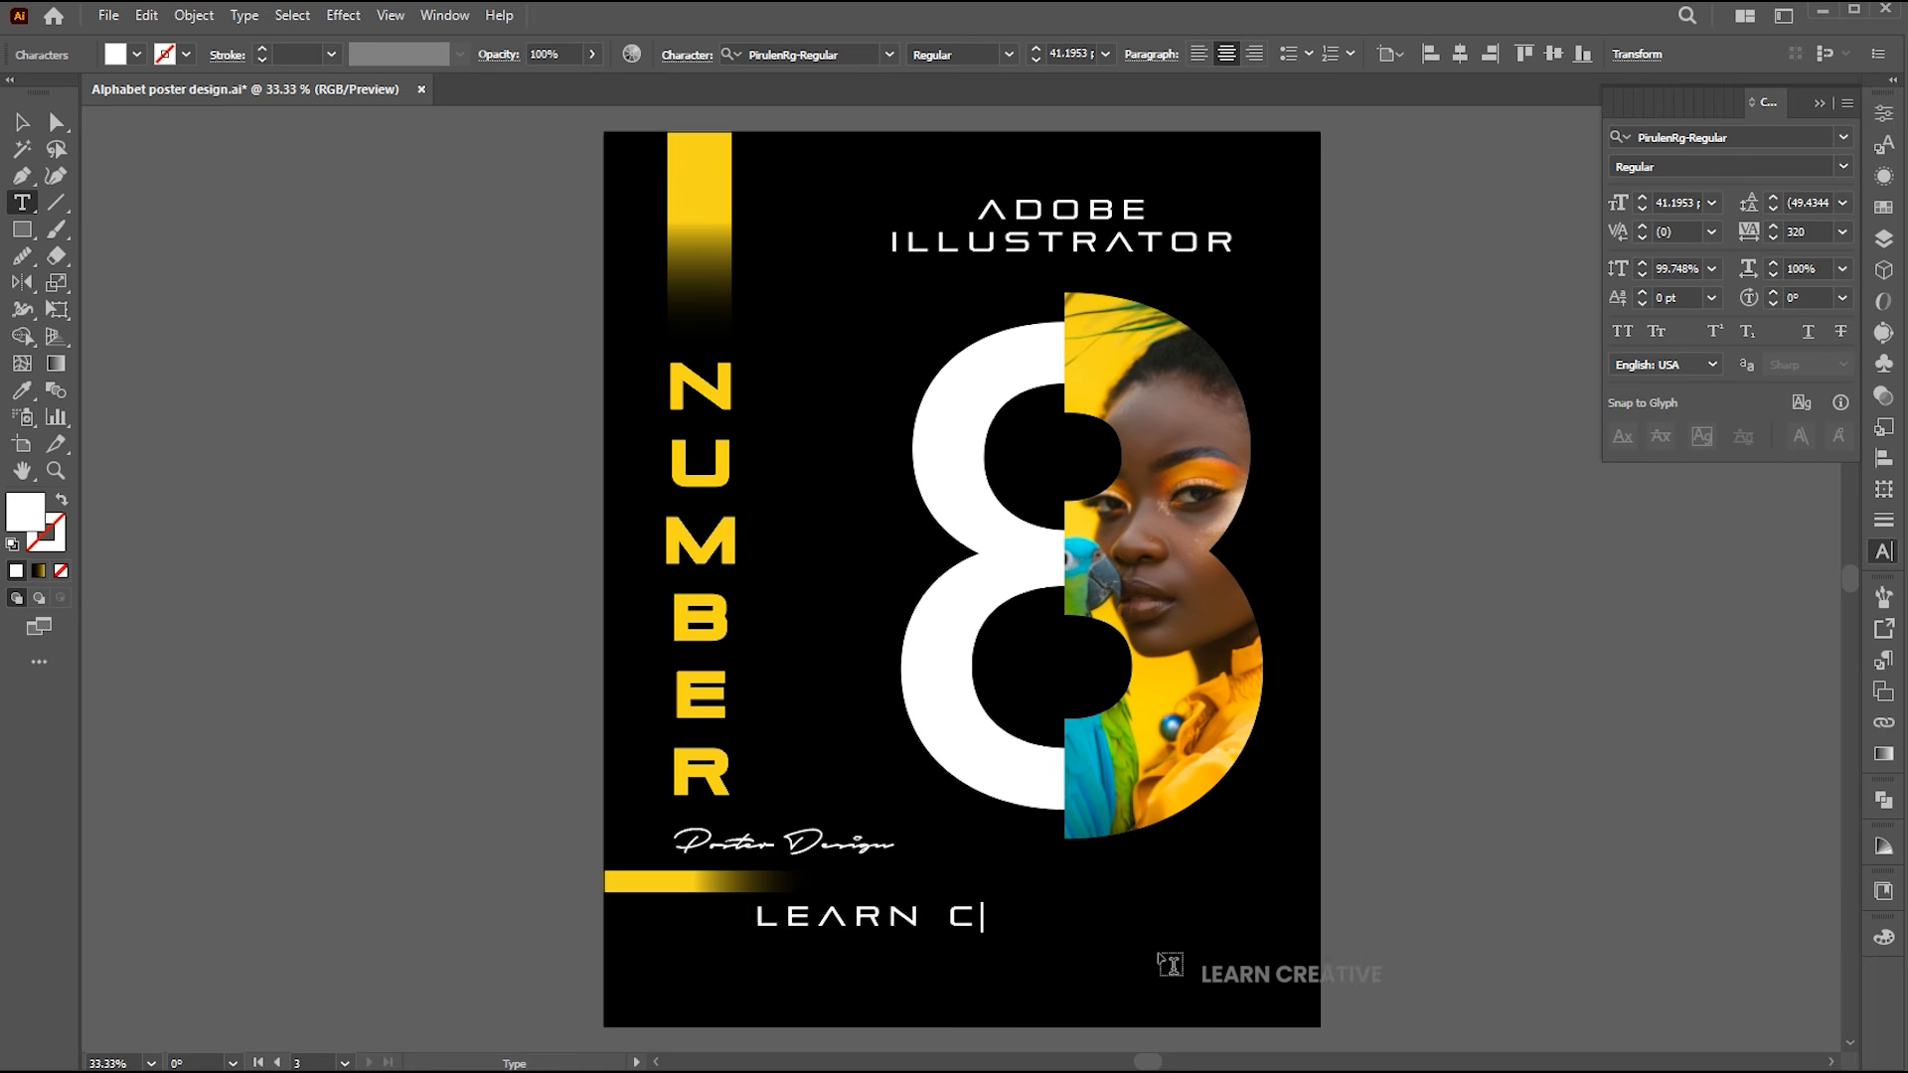
{"action": "type", "text": "REATIVE"}
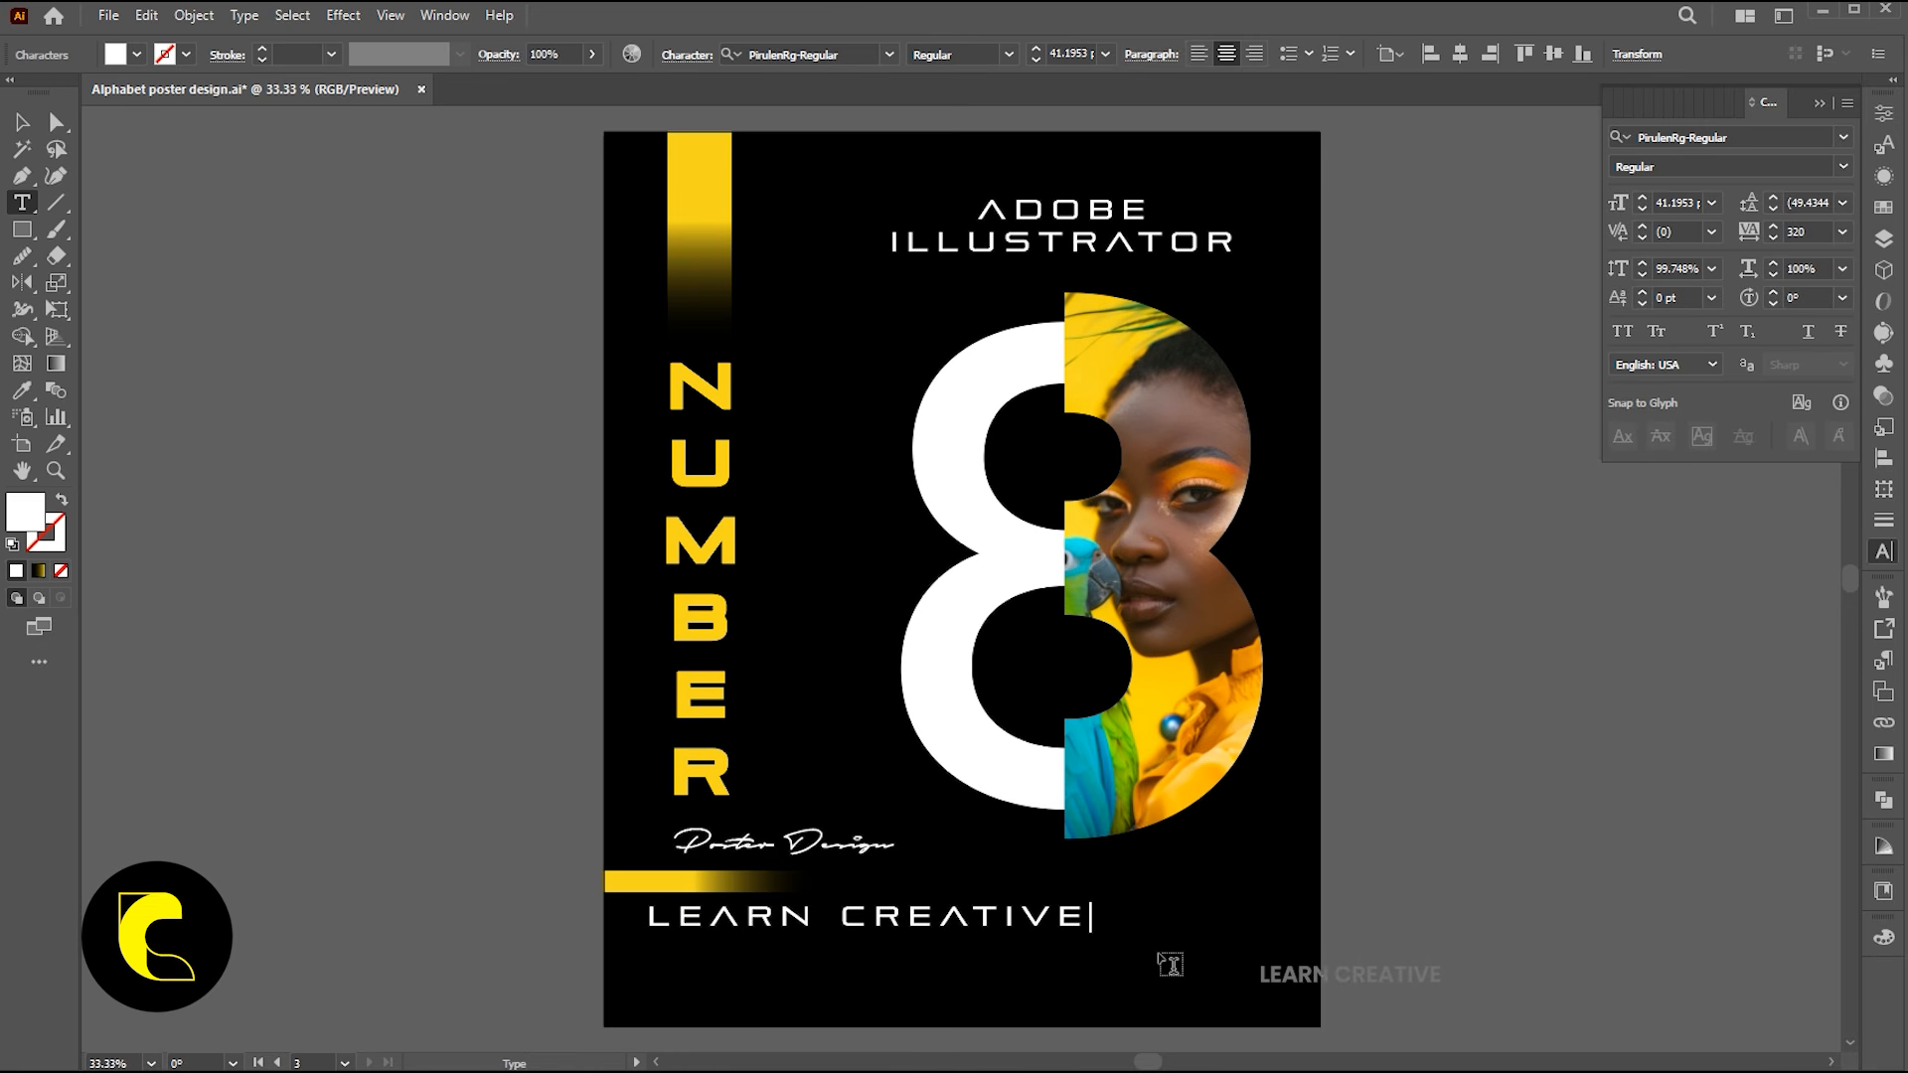
{"action": "key", "text": "Escape"}
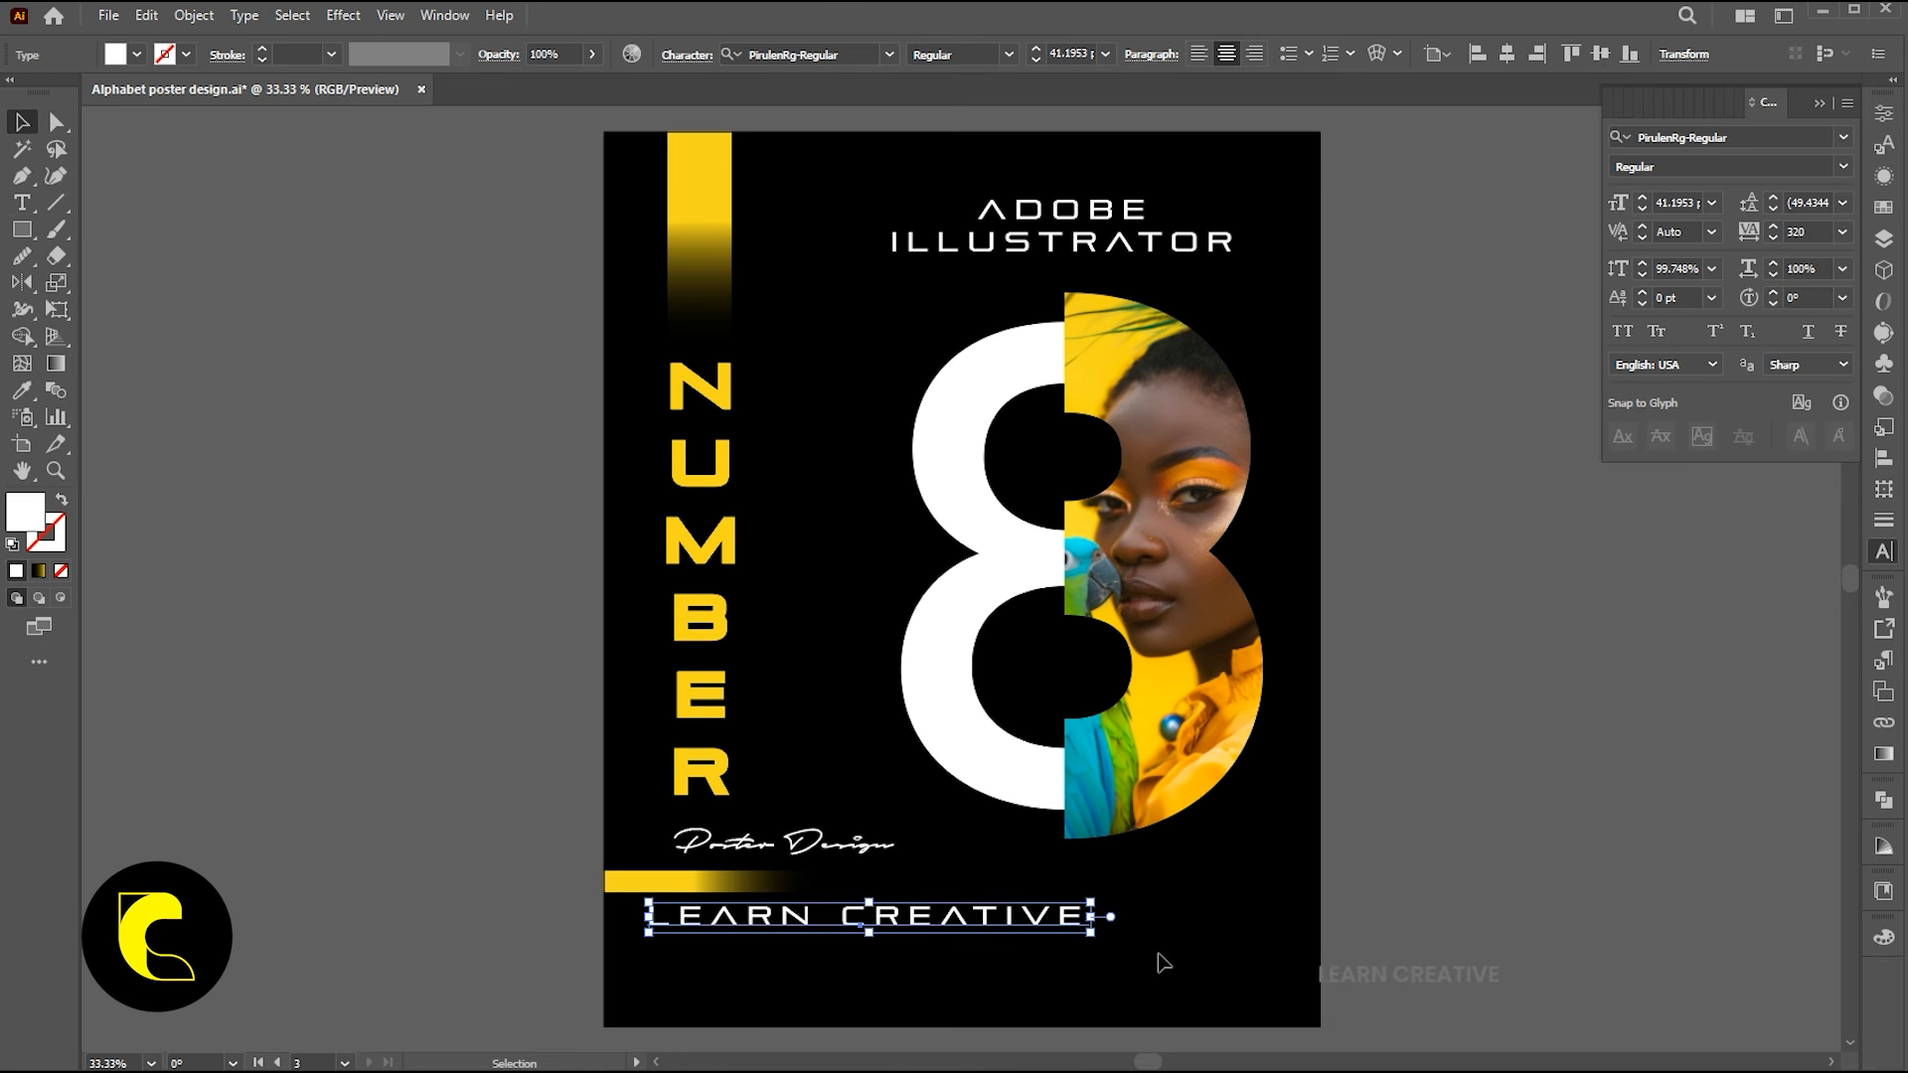
Copy NUMBER's text style to "LEARN CREATIVE", recolor it white with a 1 pt stroke, and shrink it to about 28.6 pt.
{"action": "left_click", "coordinate": [22, 391]}
{"action": "left_click", "coordinate": [676, 465]}
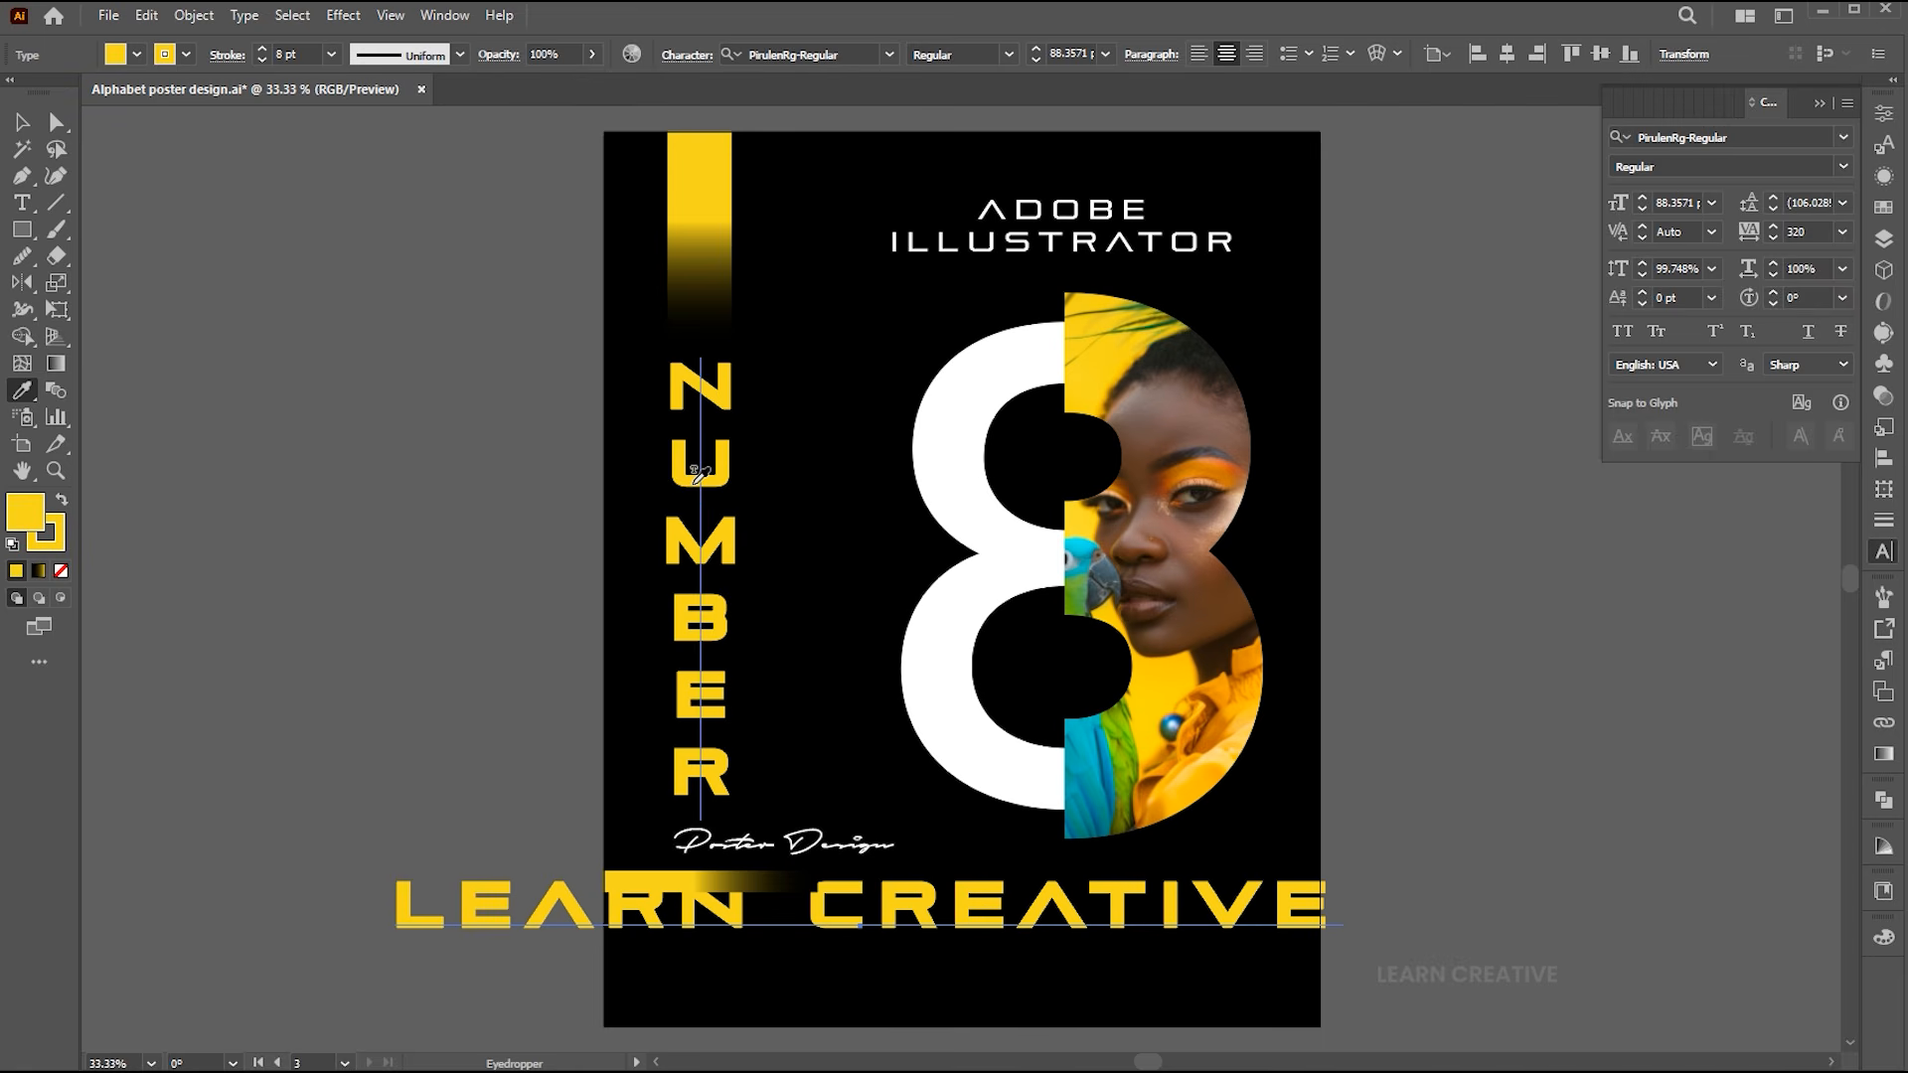
{"action": "left_click", "coordinate": [853, 843], "text": "shift"}
{"action": "left_click", "coordinate": [853, 843], "text": "shift"}
{"action": "key", "text": "v"}
{"action": "mouse_move", "coordinate": [1348, 875]}
{"action": "left_mouse_down"}
{"action": "mouse_move", "coordinate": [1051, 887]}
{"action": "mouse_move", "coordinate": [985, 922]}
{"action": "mouse_move", "coordinate": [1041, 936]}
{"action": "left_mouse_up"}
{"action": "scroll", "coordinate": [301, 57], "scroll_direction": "down", "scroll_amount": 2}
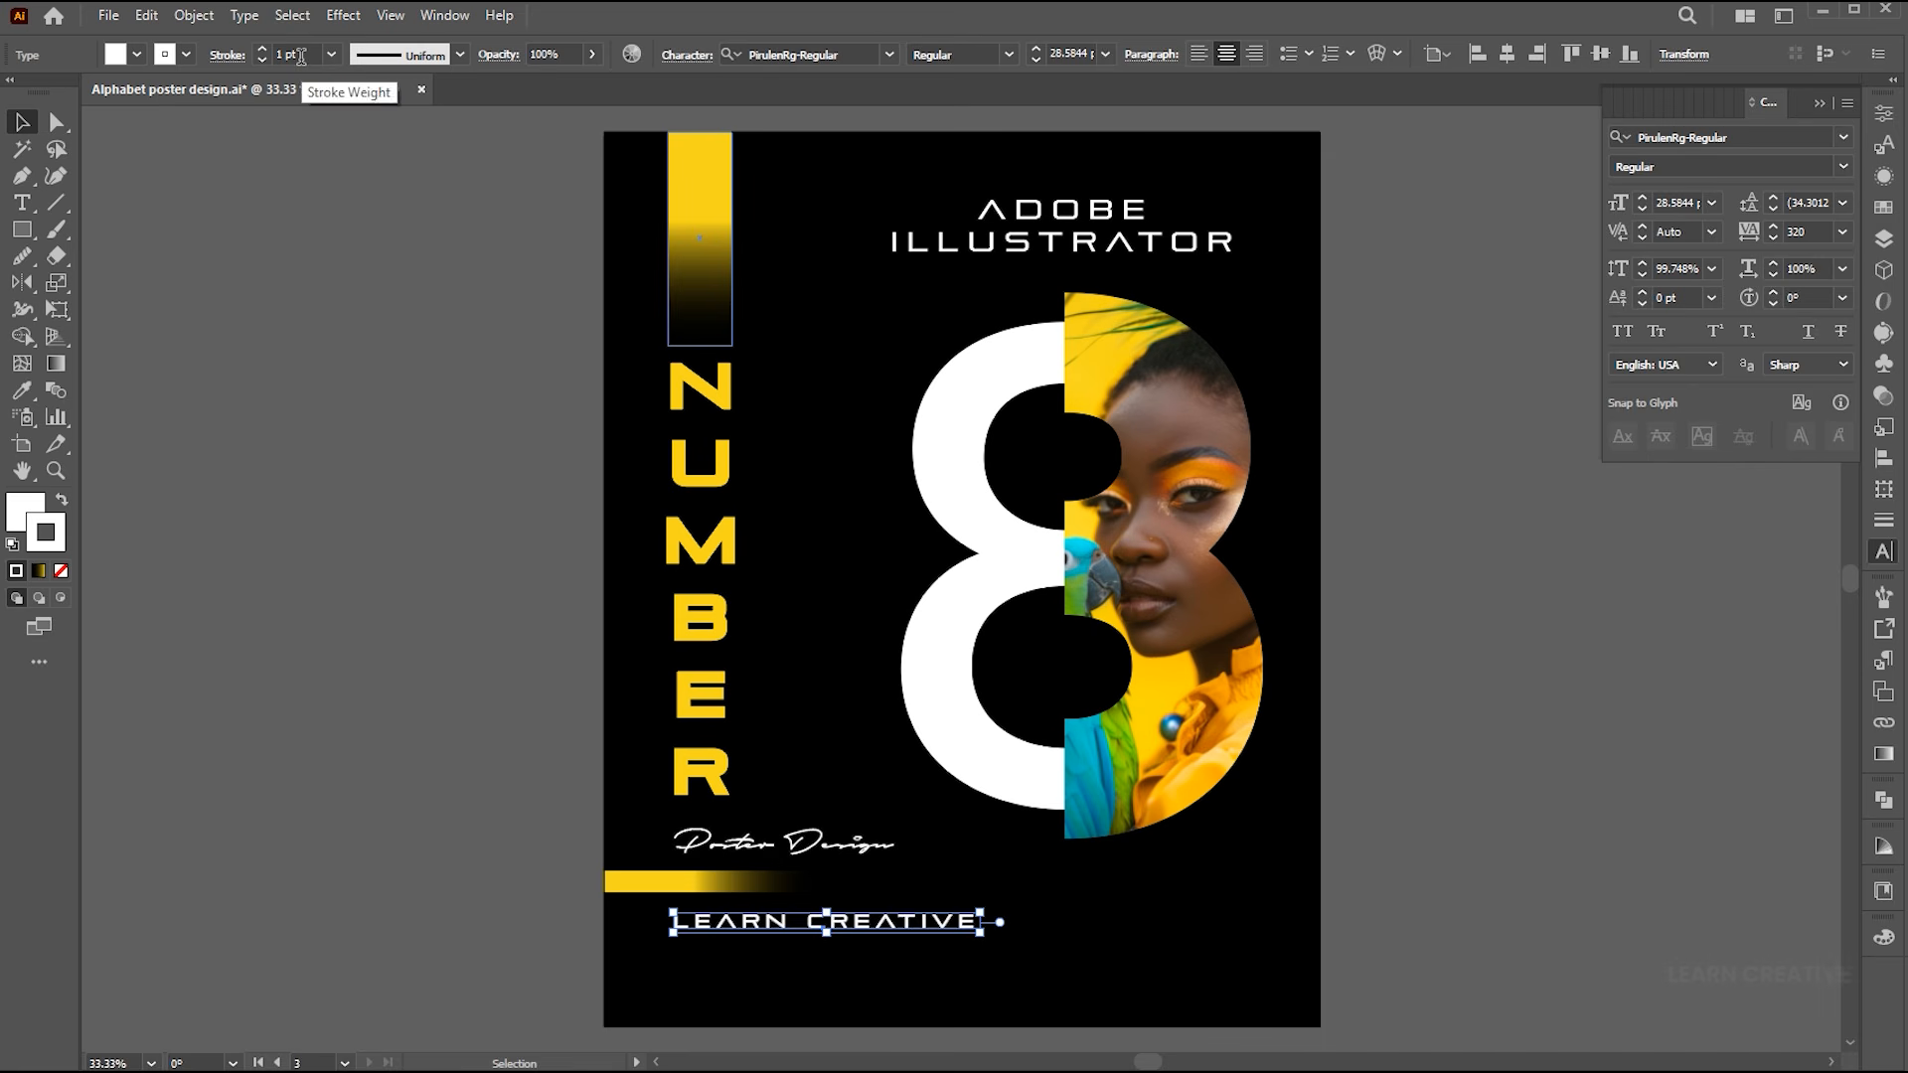
{"action": "left_click", "coordinate": [573, 779]}
Set the "LEARN CREATIVE" tracking to 0 and align the text with the left edge of "Poster Design".
{"action": "left_click", "coordinate": [878, 934]}
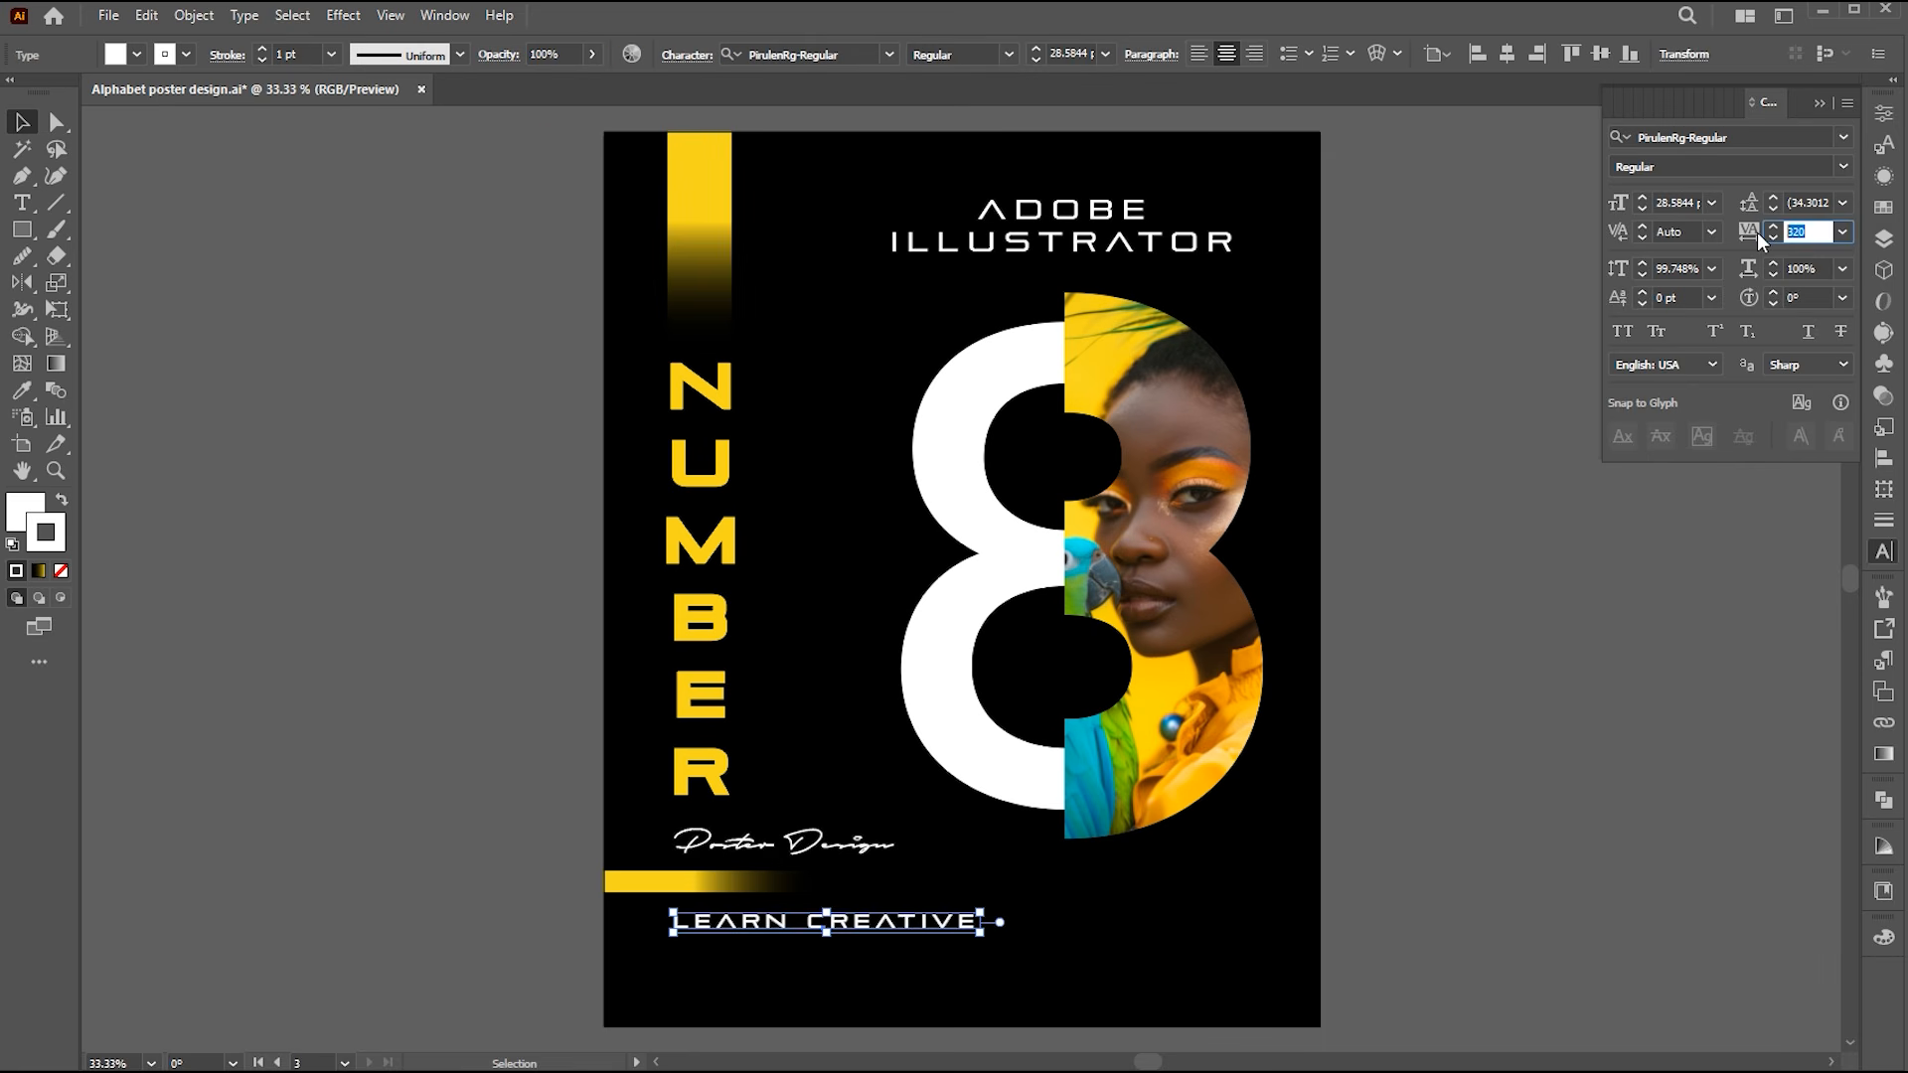
{"action": "type", "text": "0"}
{"action": "key", "text": "Return"}
{"action": "left_click_drag", "start_coordinate": [916, 929], "coordinate": [874, 927]}
{"action": "left_click", "coordinate": [1029, 941]}
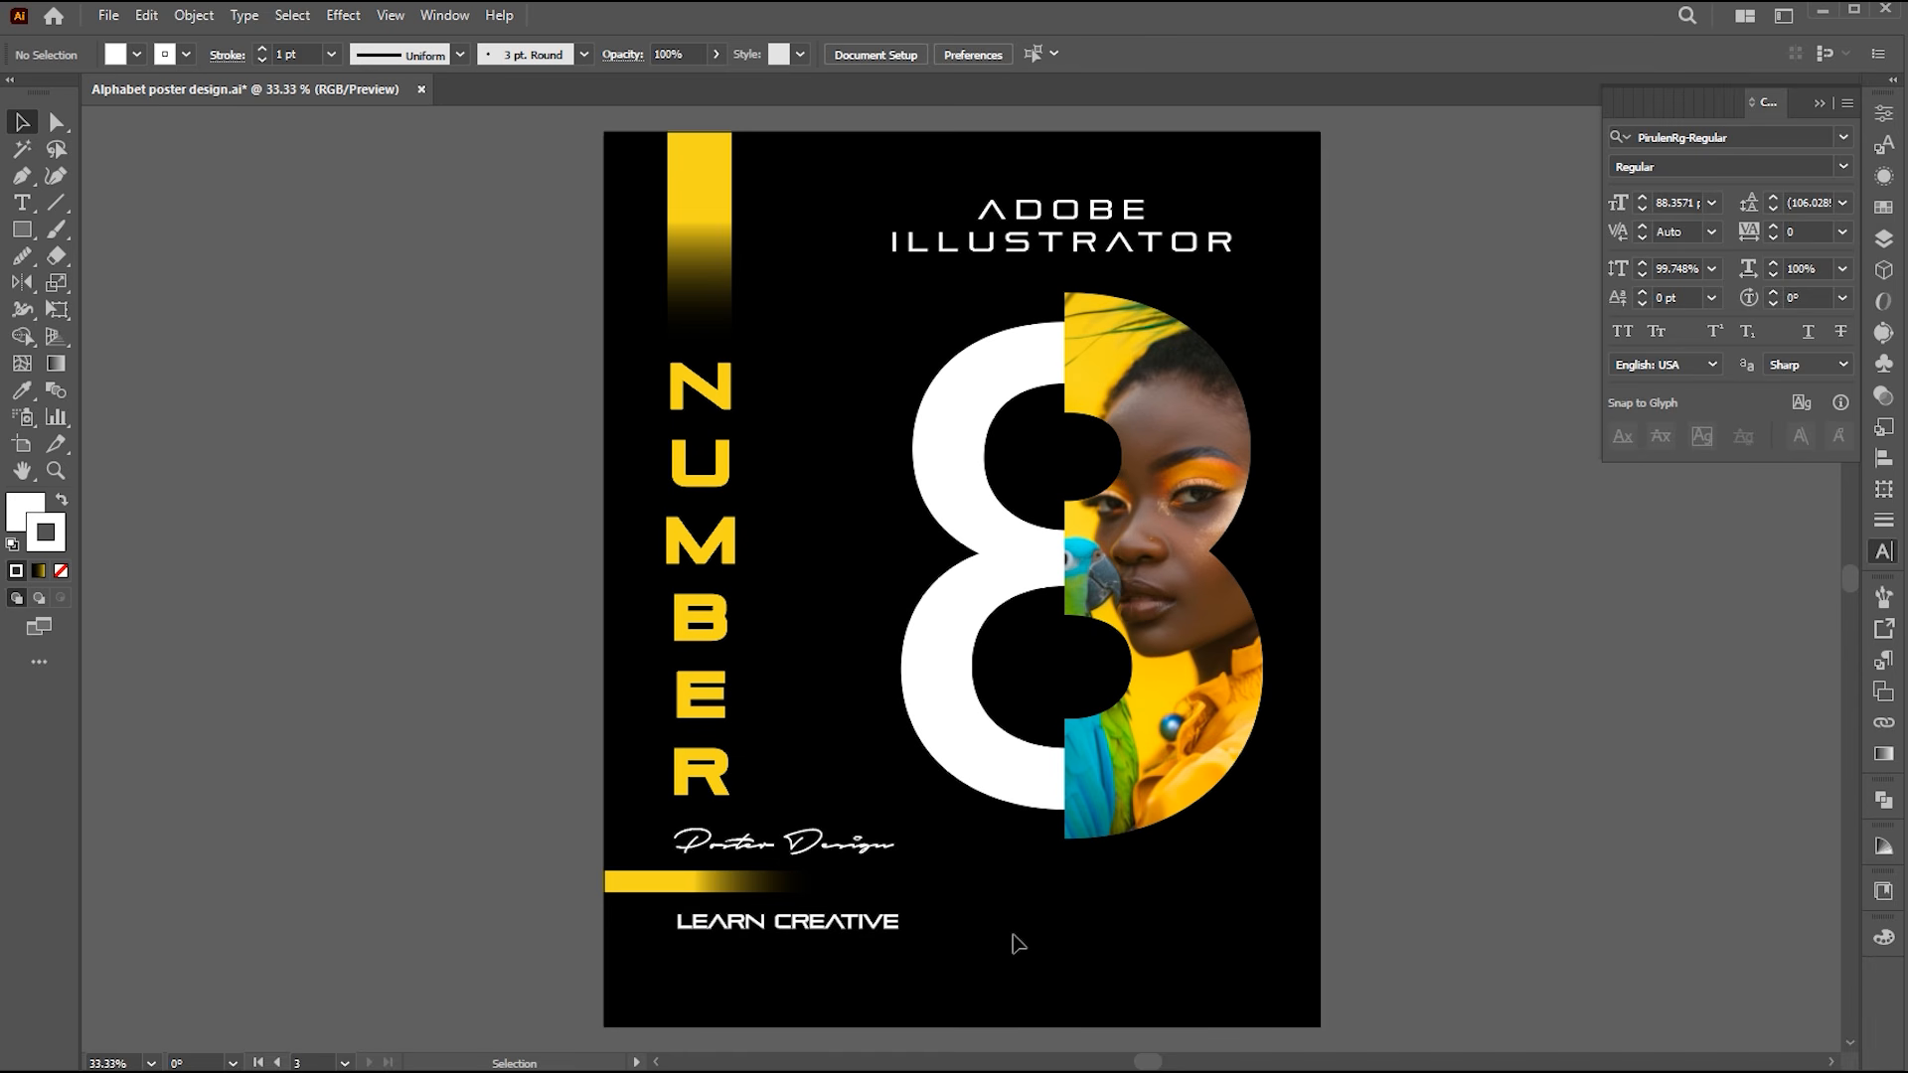
Draw a wide placeholder text area below "LEARN CREATIVE" and color its text white (FFFFFF).
{"action": "key", "text": "t"}
{"action": "left_click_drag", "start_coordinate": [679, 945], "coordinate": [1275, 1004]}
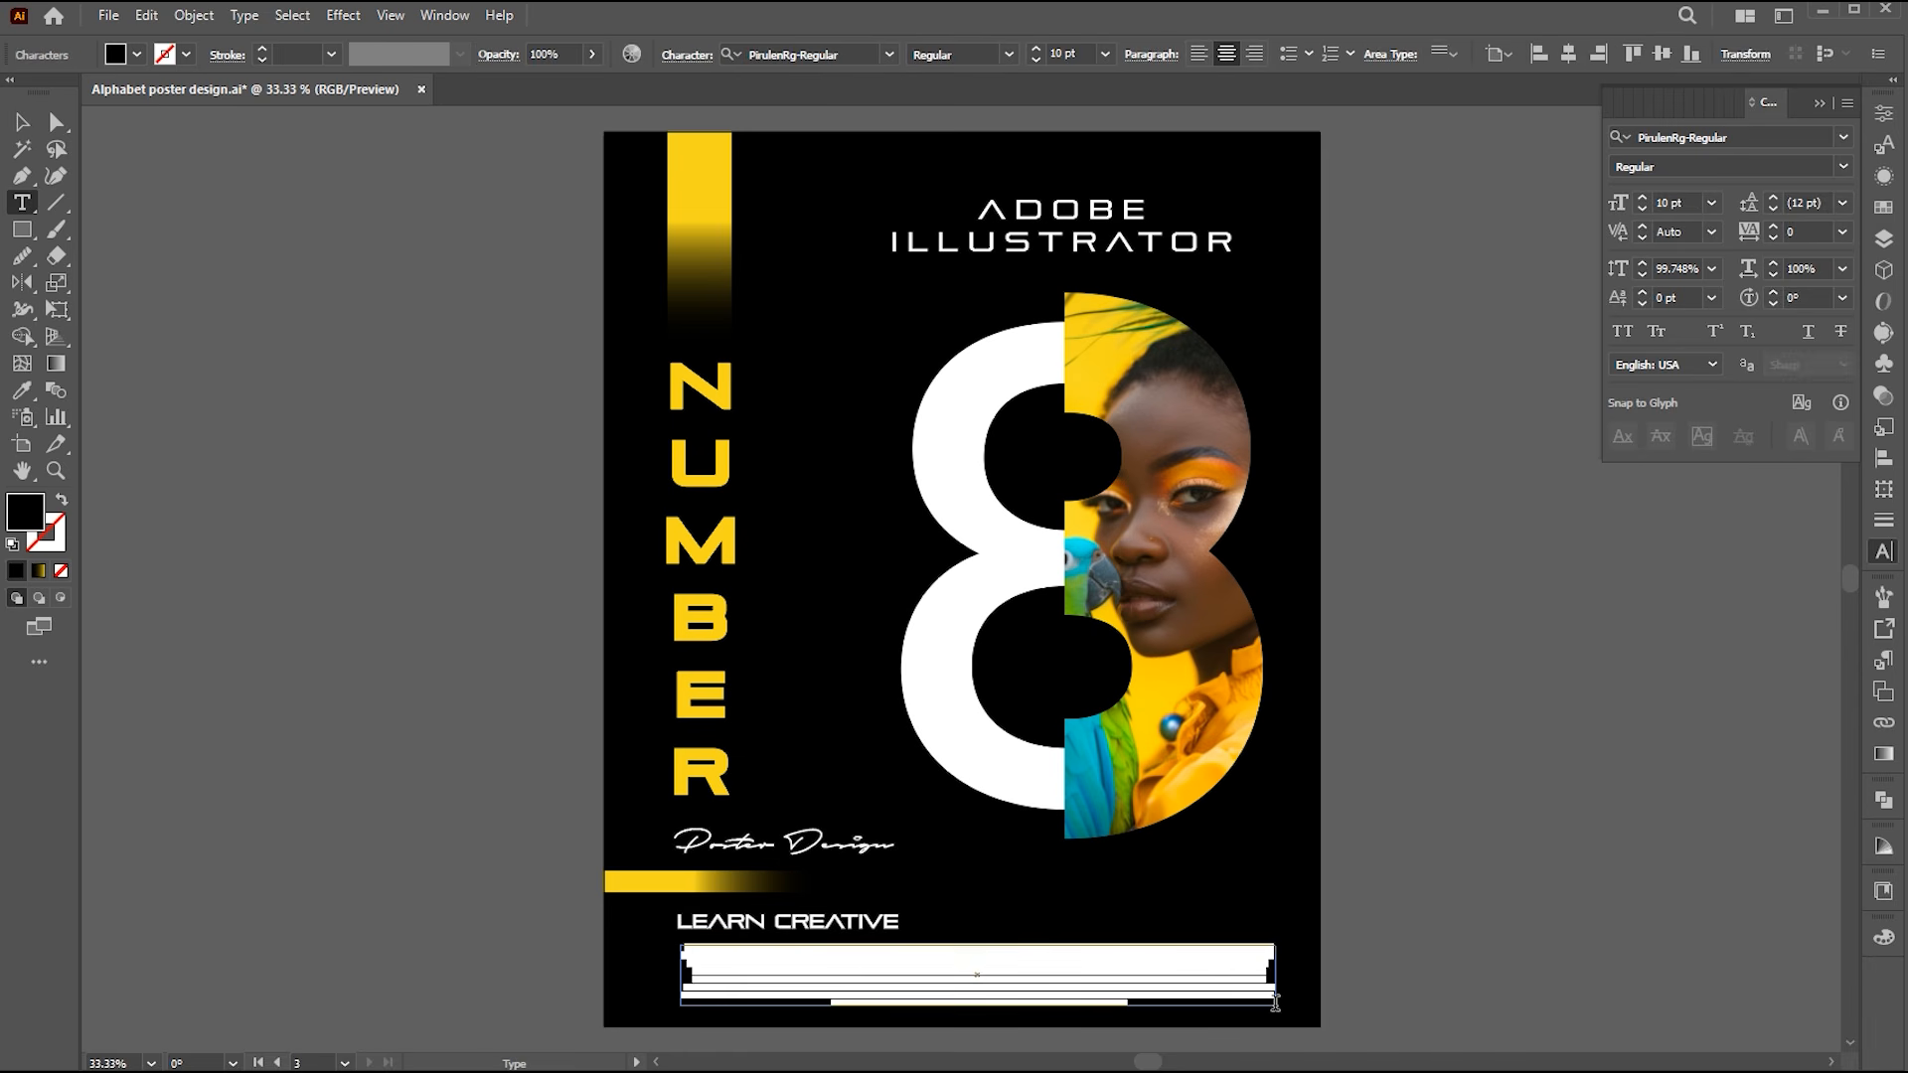
{"action": "double_click", "coordinate": [22, 524]}
{"action": "left_click", "coordinate": [1113, 221]}
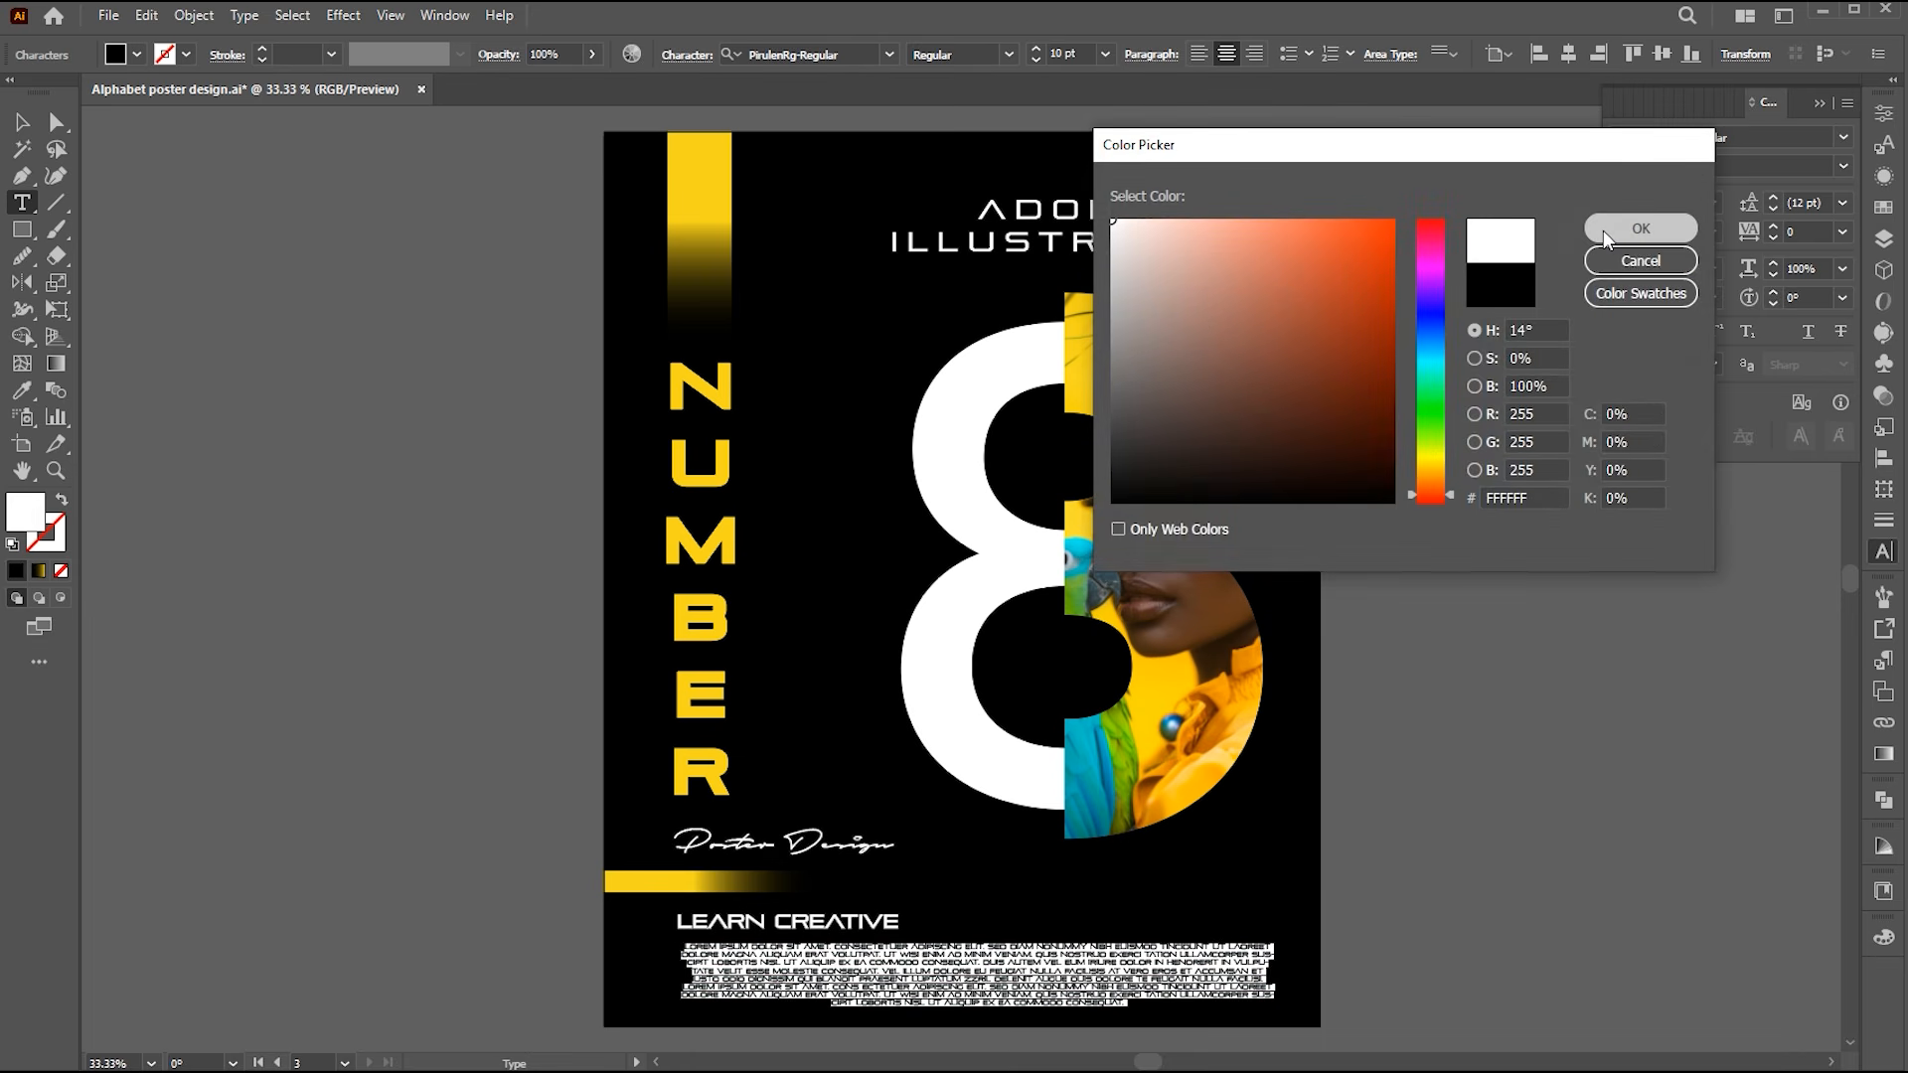
{"action": "left_click", "coordinate": [1606, 234]}
Set the placeholder paragraph in Poppins Light and align it left.
{"action": "left_click", "coordinate": [823, 51]}
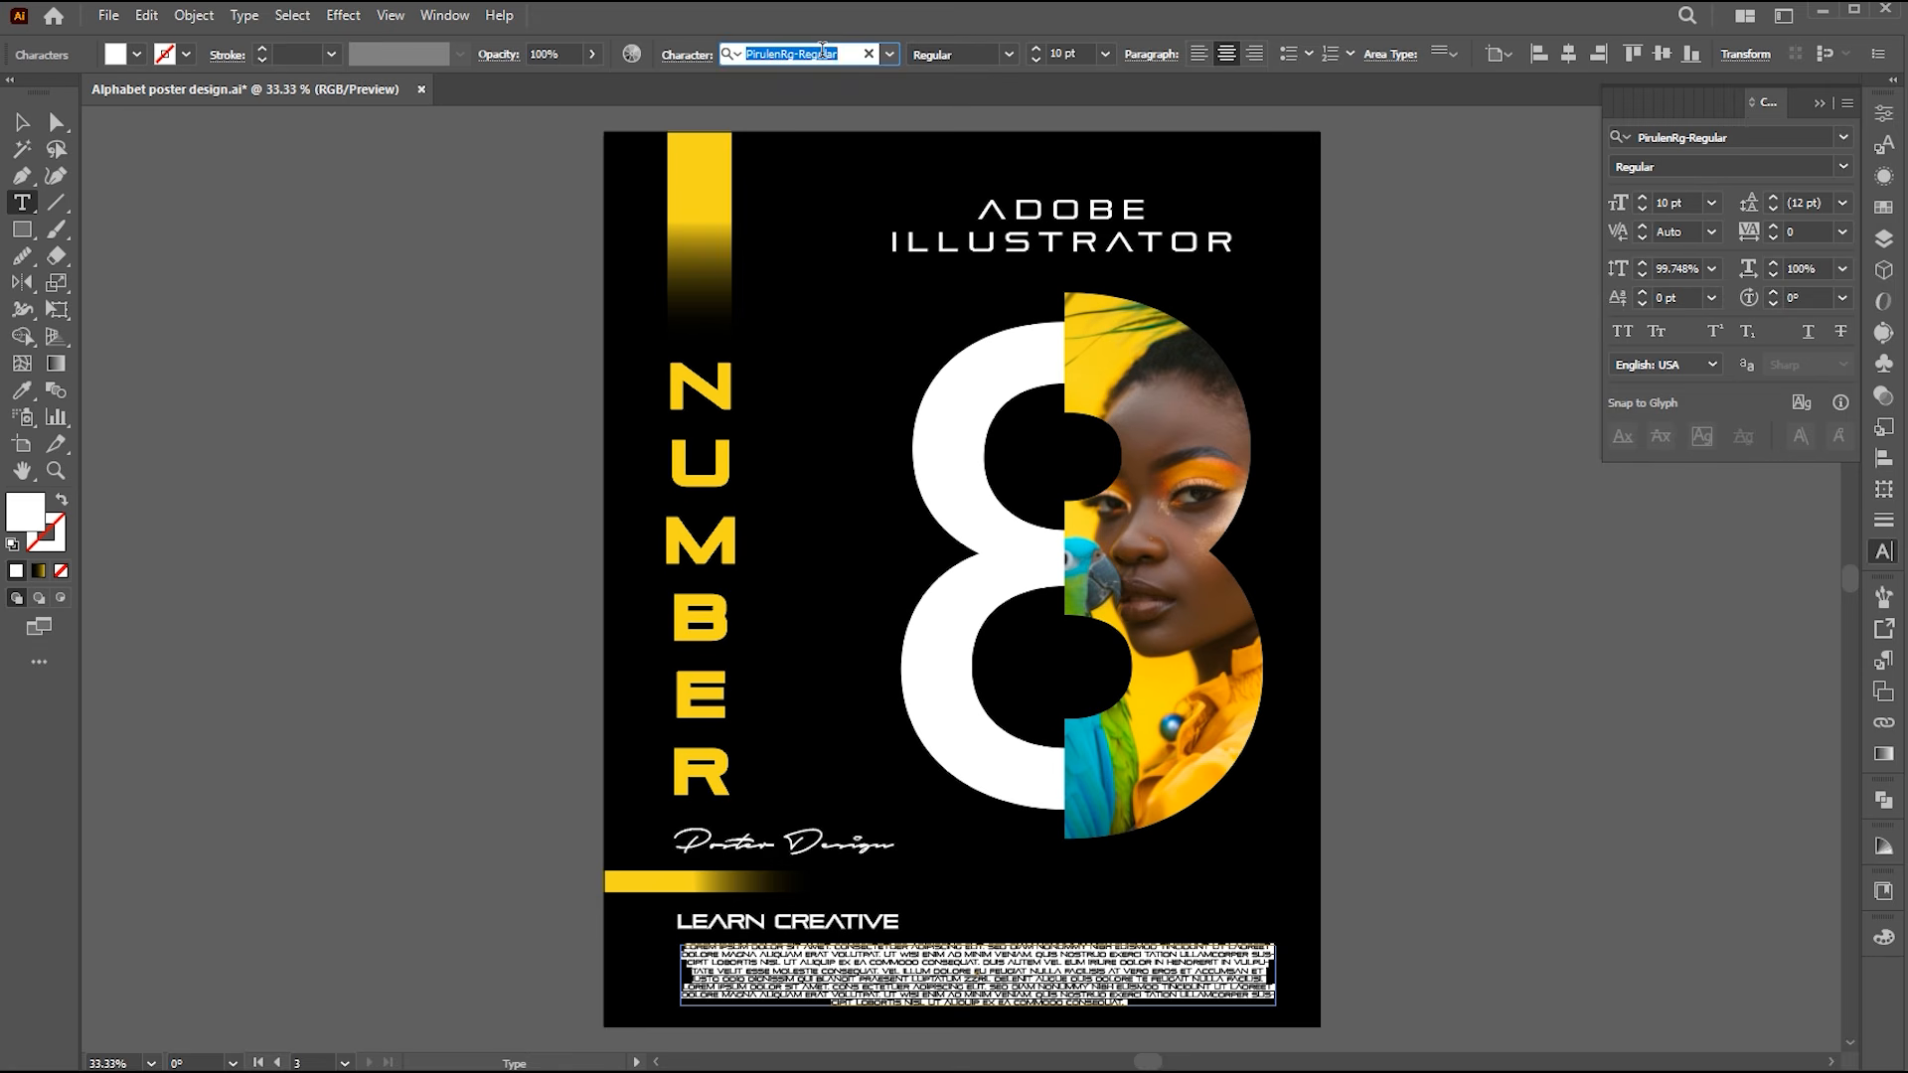
{"action": "key", "text": "BackSpace"}
{"action": "type", "text": "popp"}
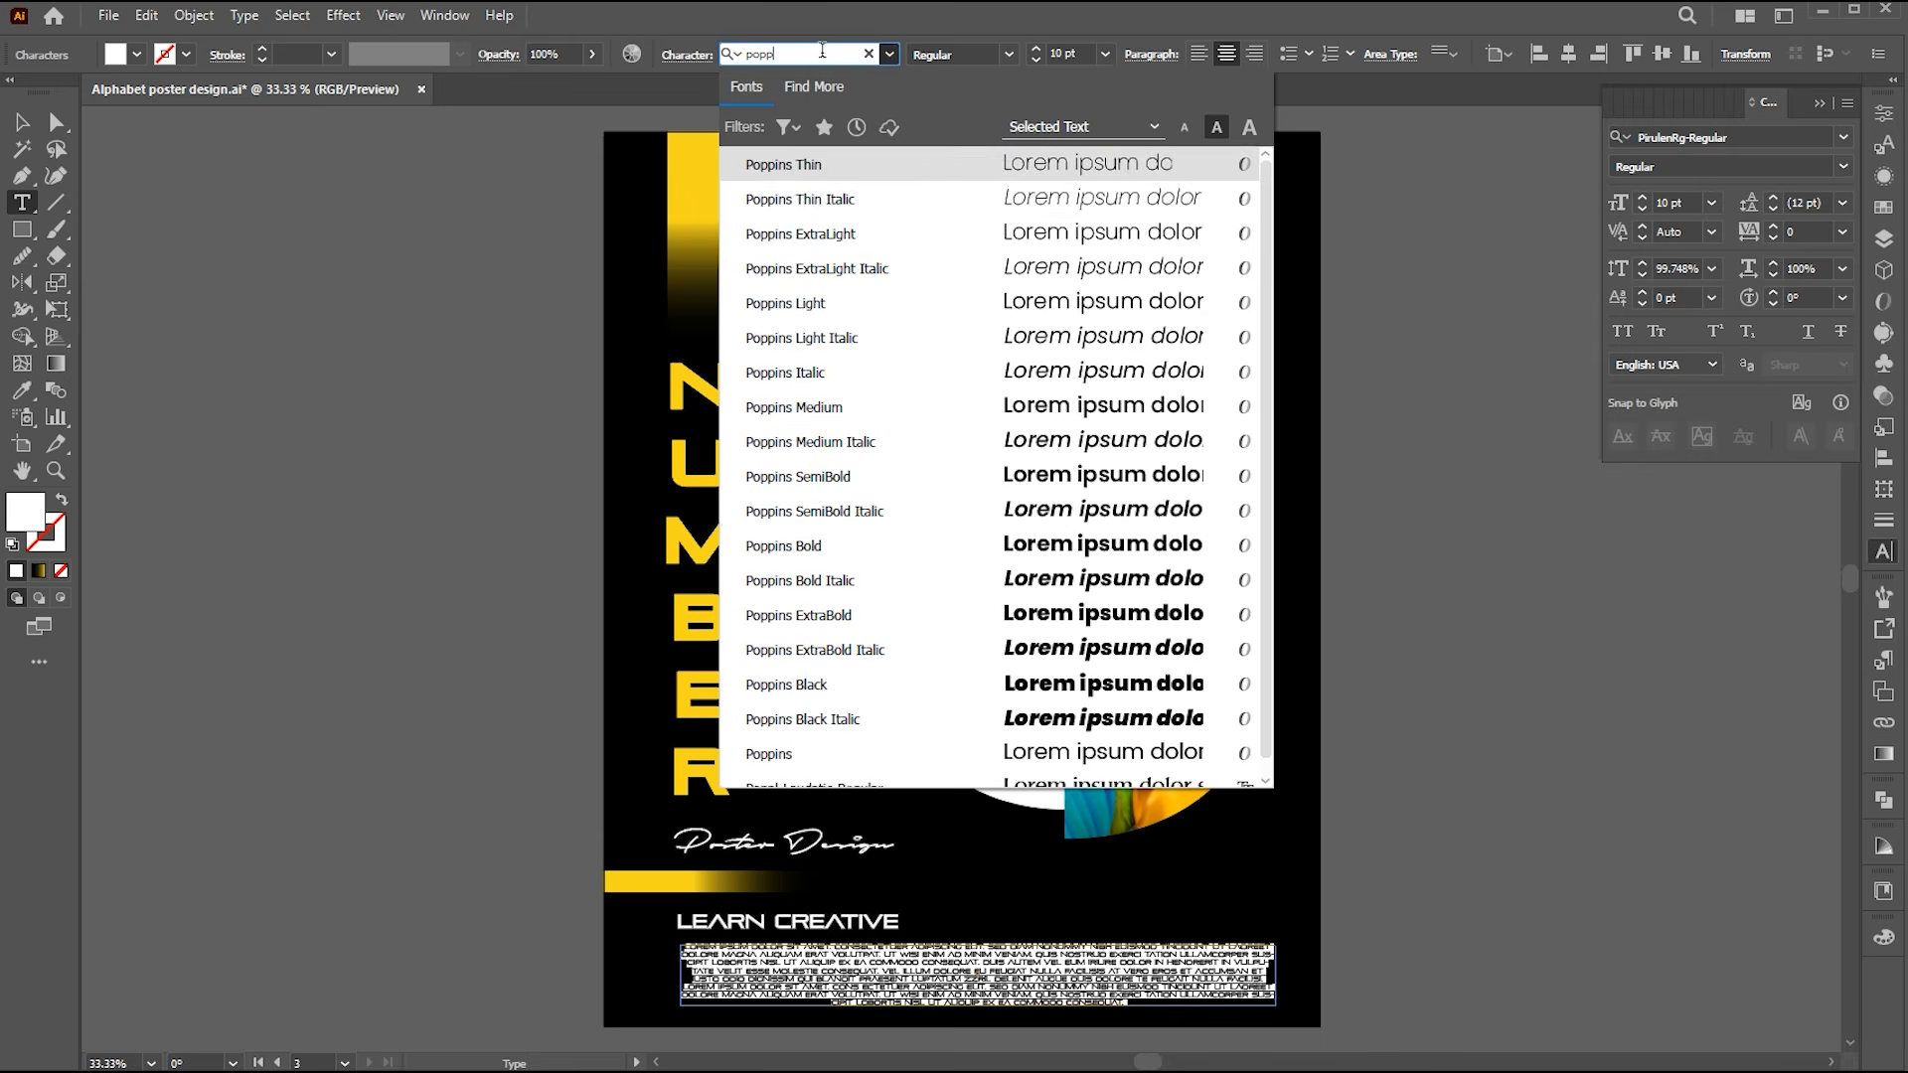
{"action": "left_click", "coordinate": [999, 298]}
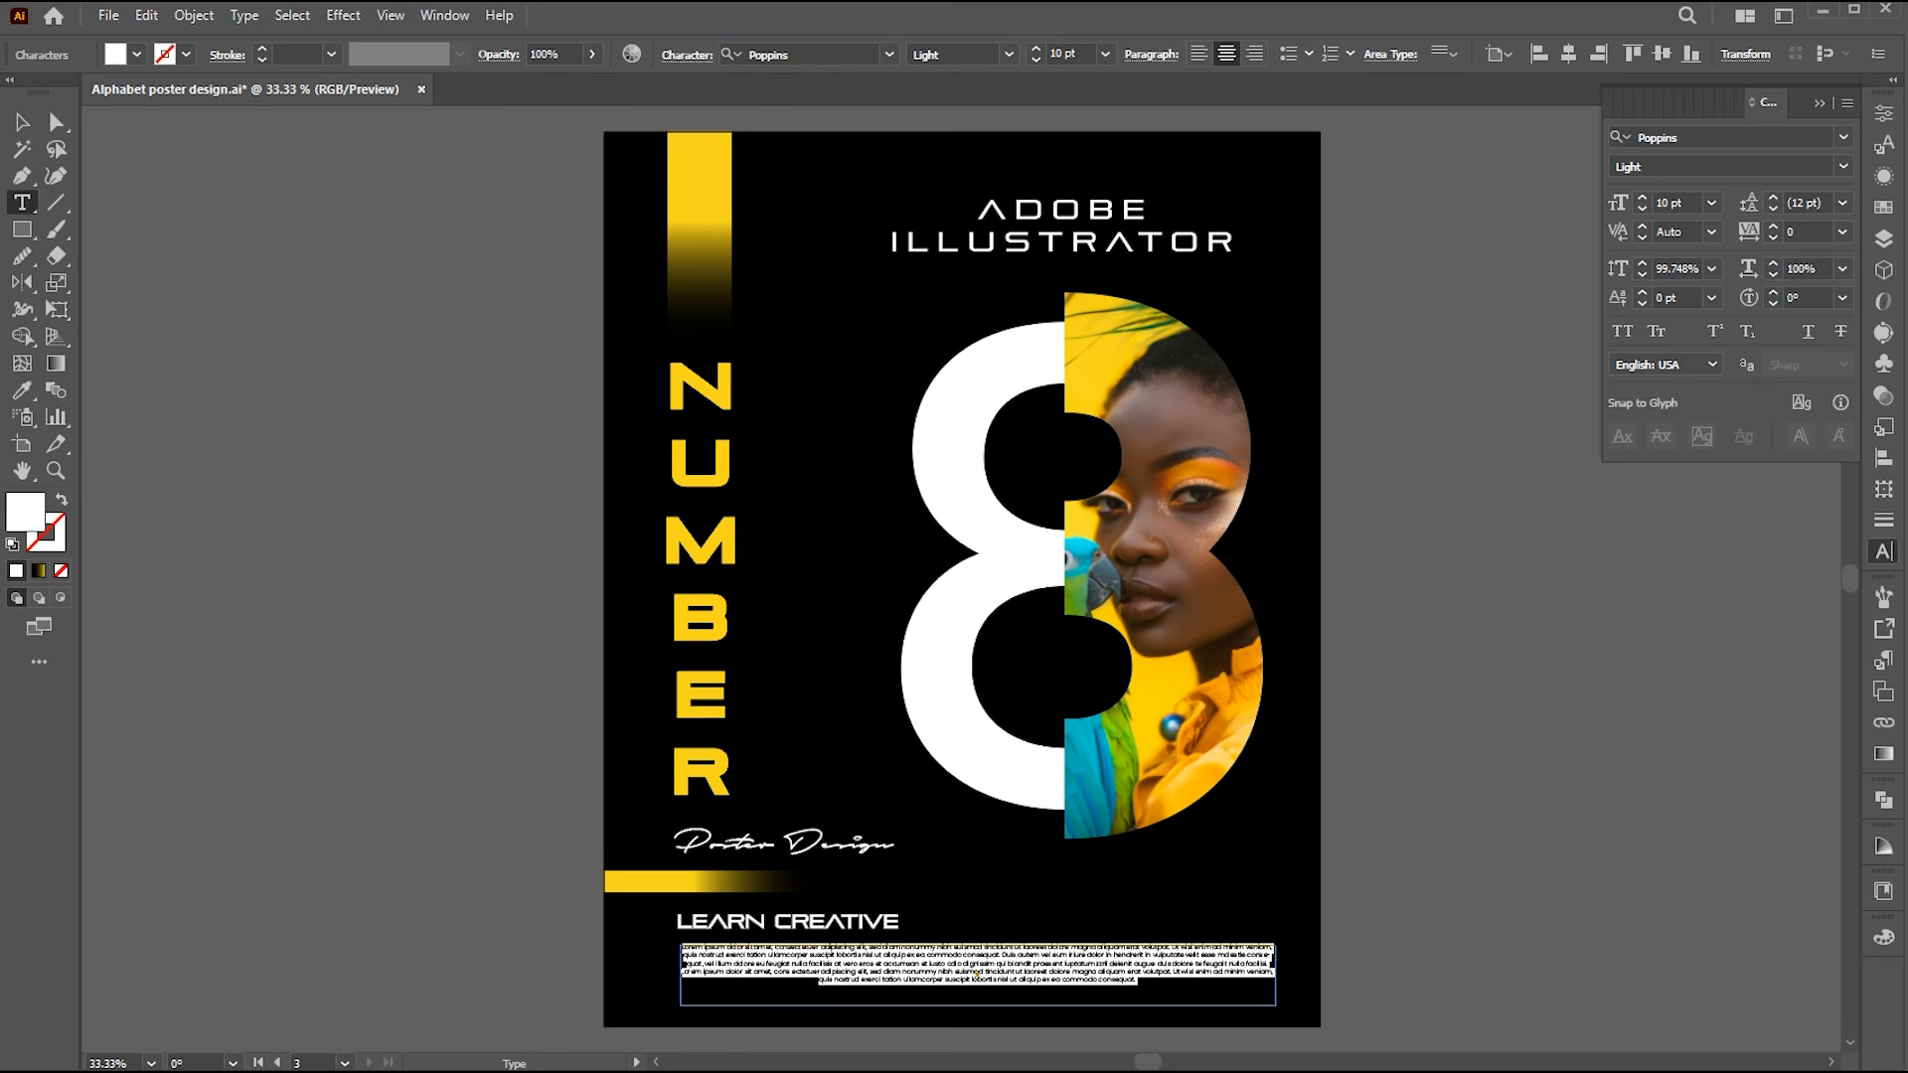
{"action": "left_click", "coordinate": [21, 123]}
{"action": "left_click", "coordinate": [1198, 54]}
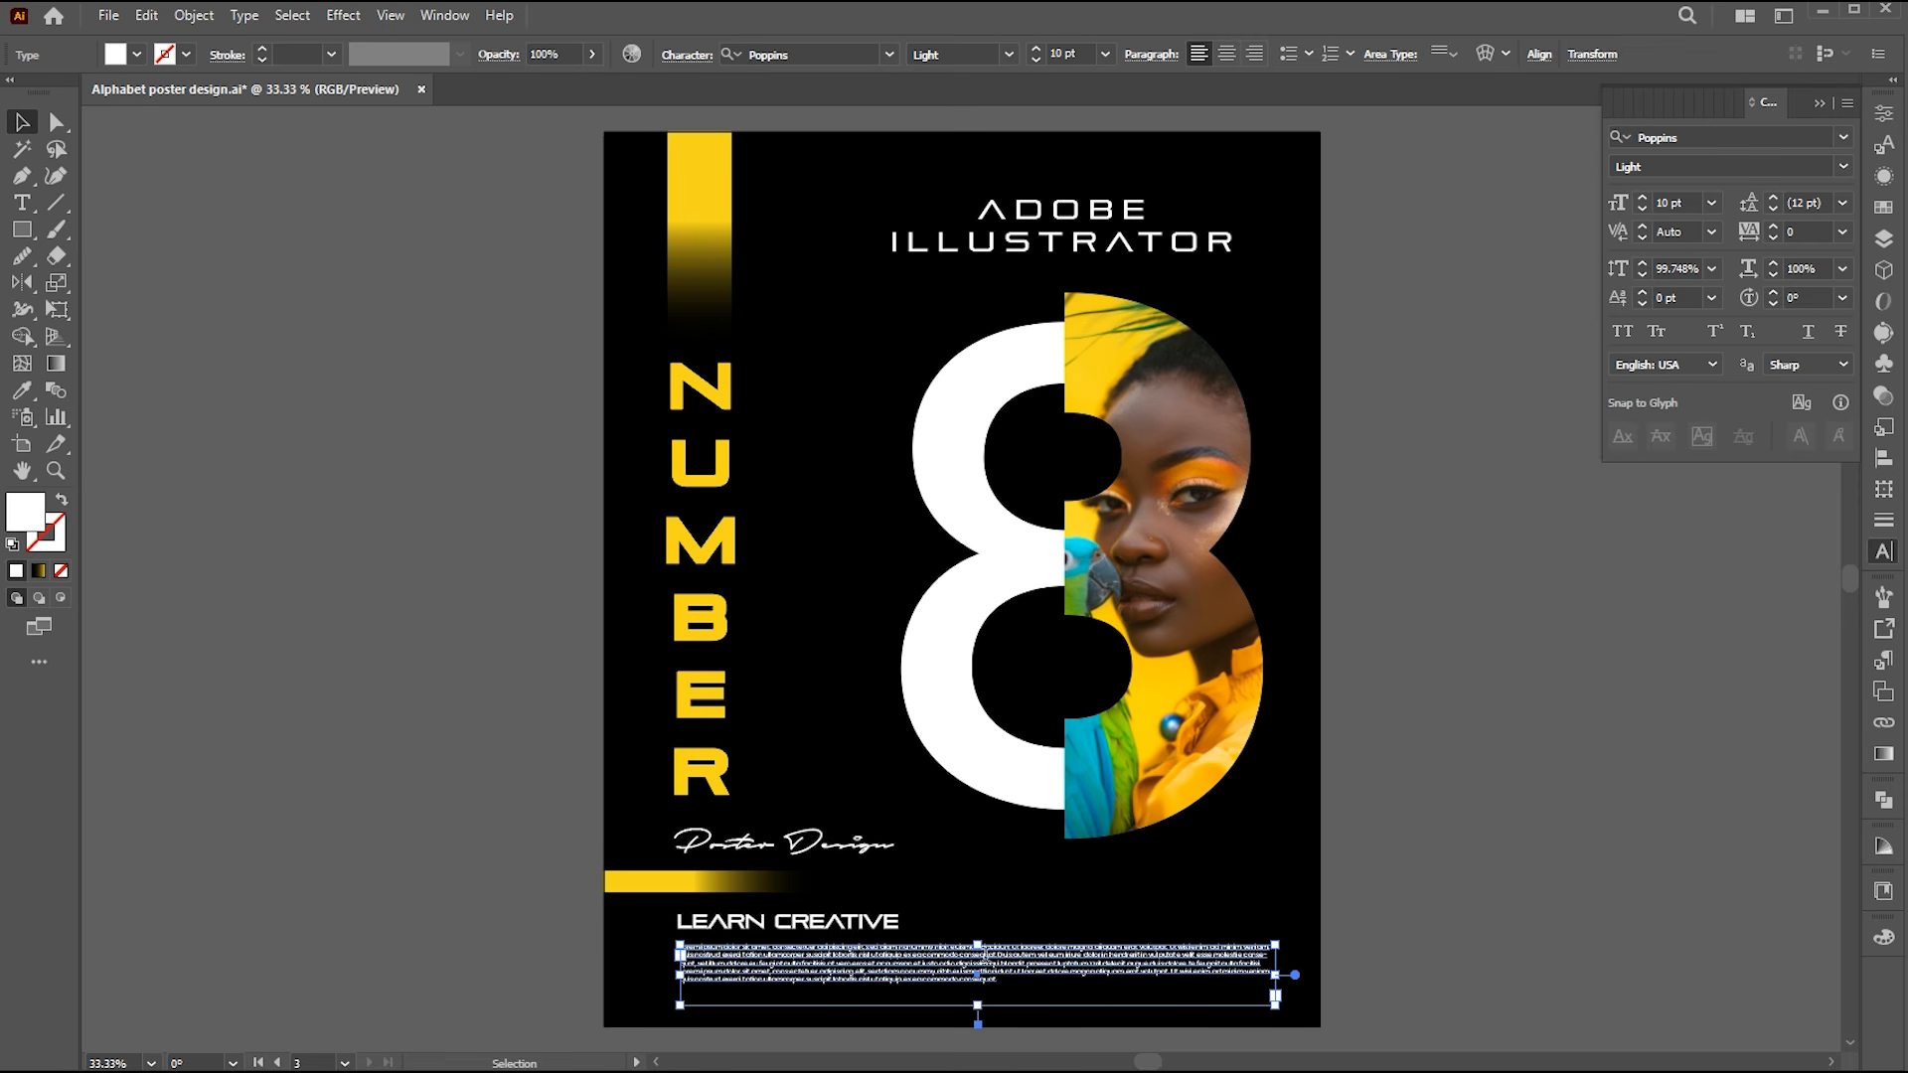
Delete the second half of the placeholder paragraph, from the middle of its third line to the end.
{"action": "key", "text": "t"}
{"action": "left_click_drag", "start_coordinate": [981, 964], "coordinate": [1298, 1006]}
{"action": "key", "text": "BackSpace"}
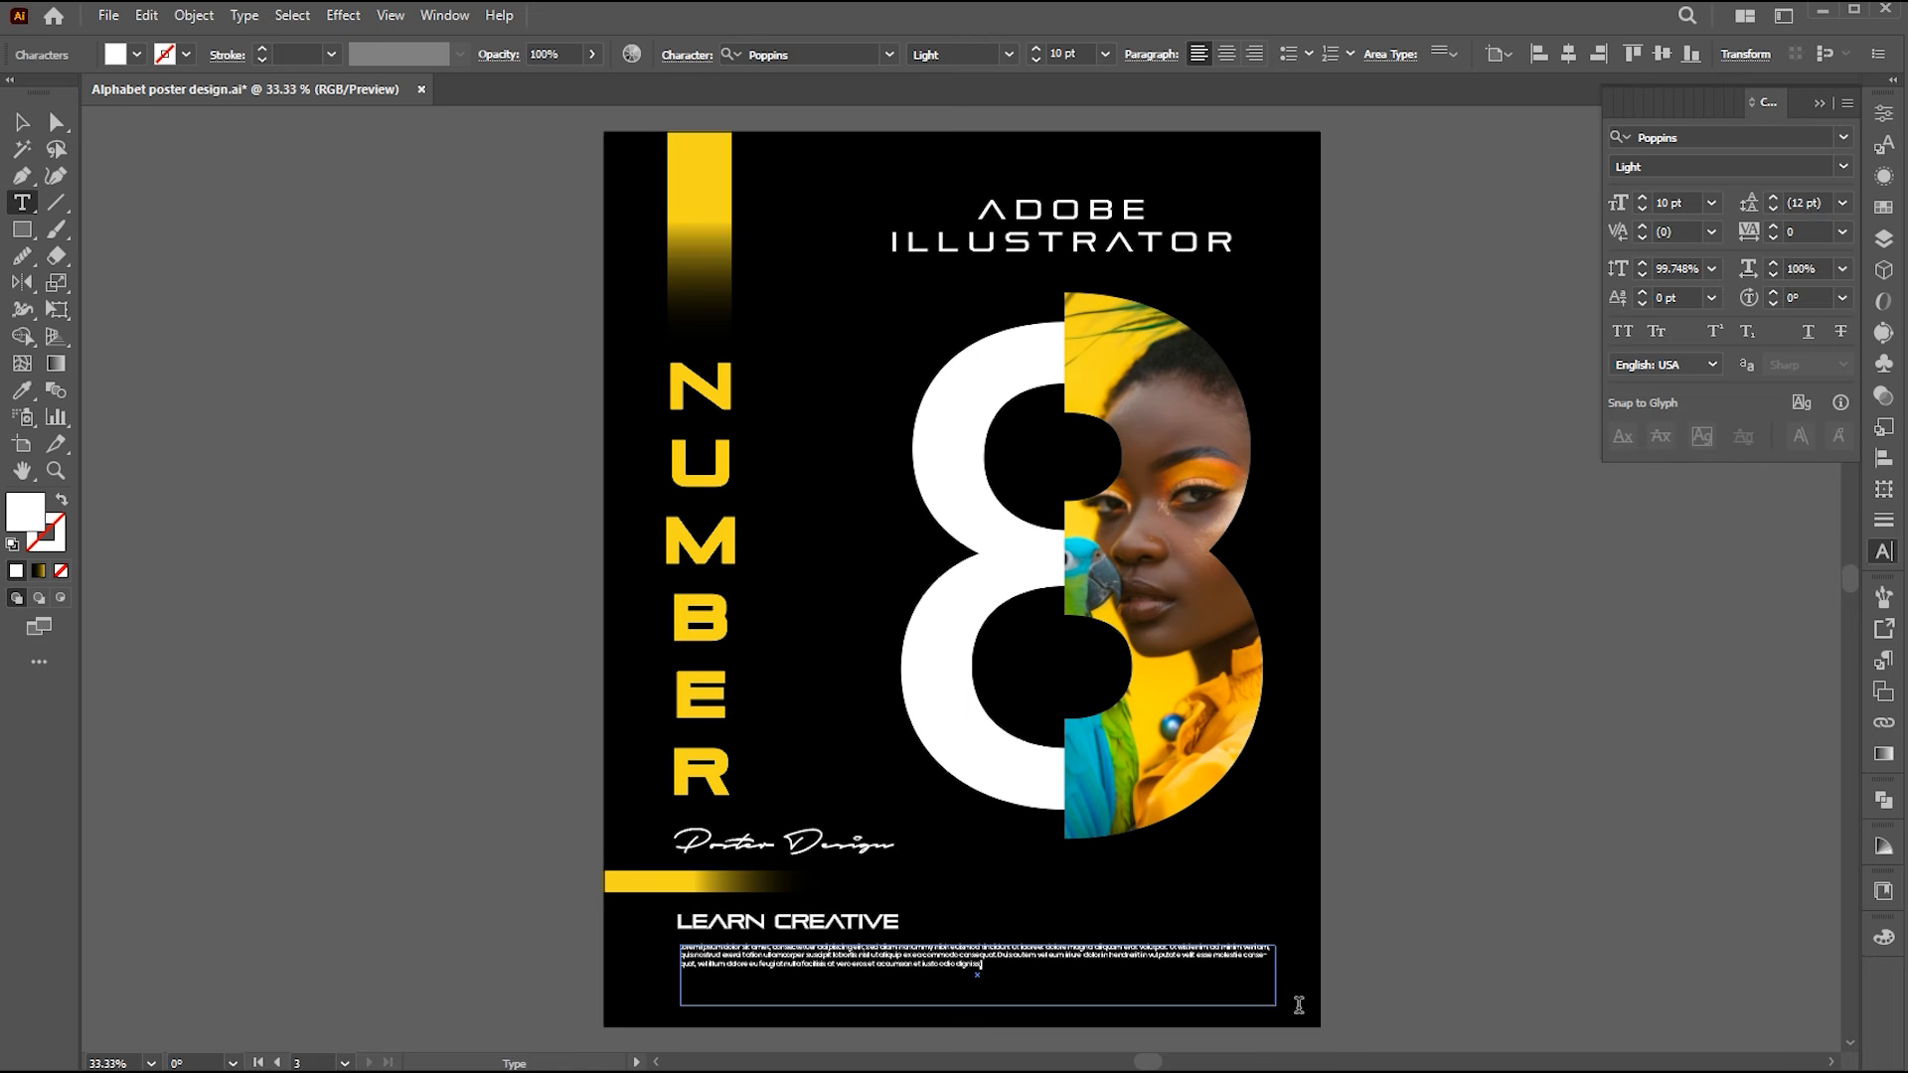
{"action": "left_click", "coordinate": [23, 118]}
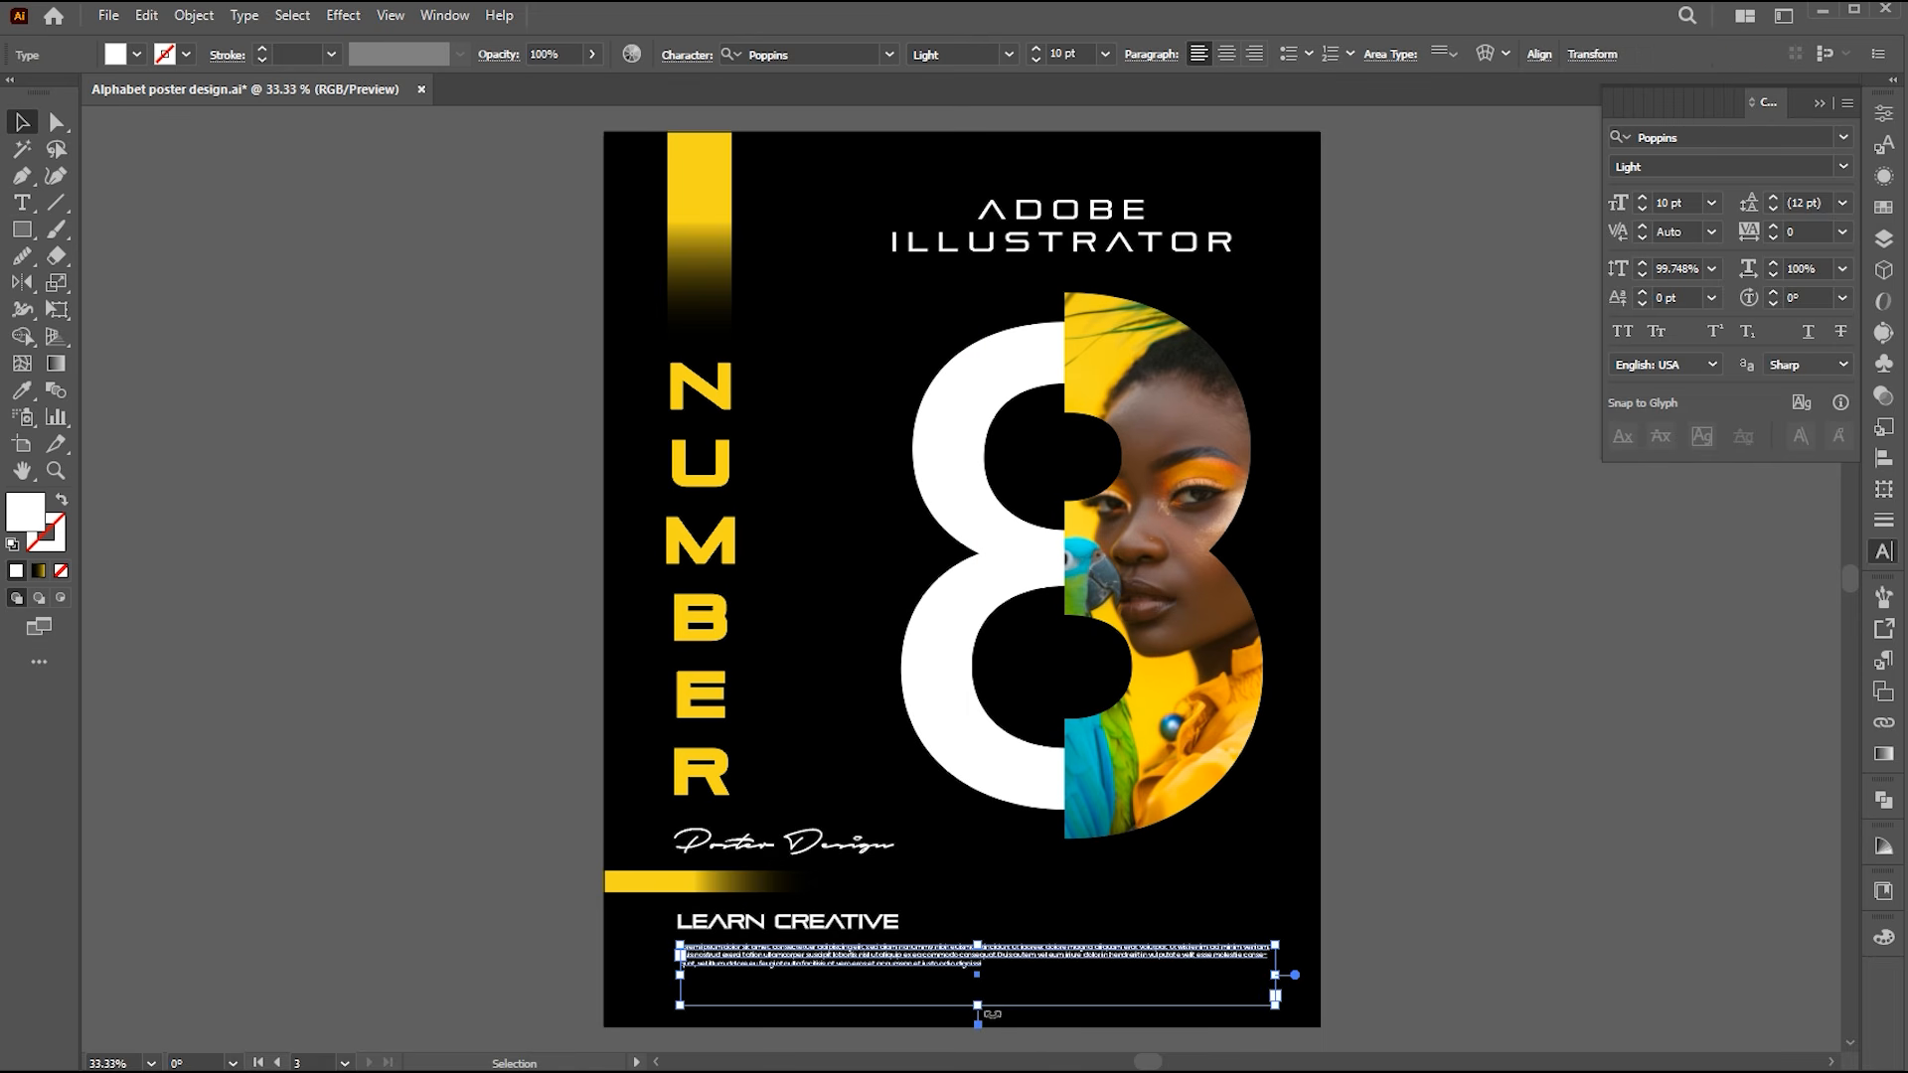
Set the paragraph to 13 pt with 17.6 pt leading and shorten its text frame to fit.
{"action": "scroll", "coordinate": [1072, 50], "scroll_direction": "up", "scroll_amount": 3}
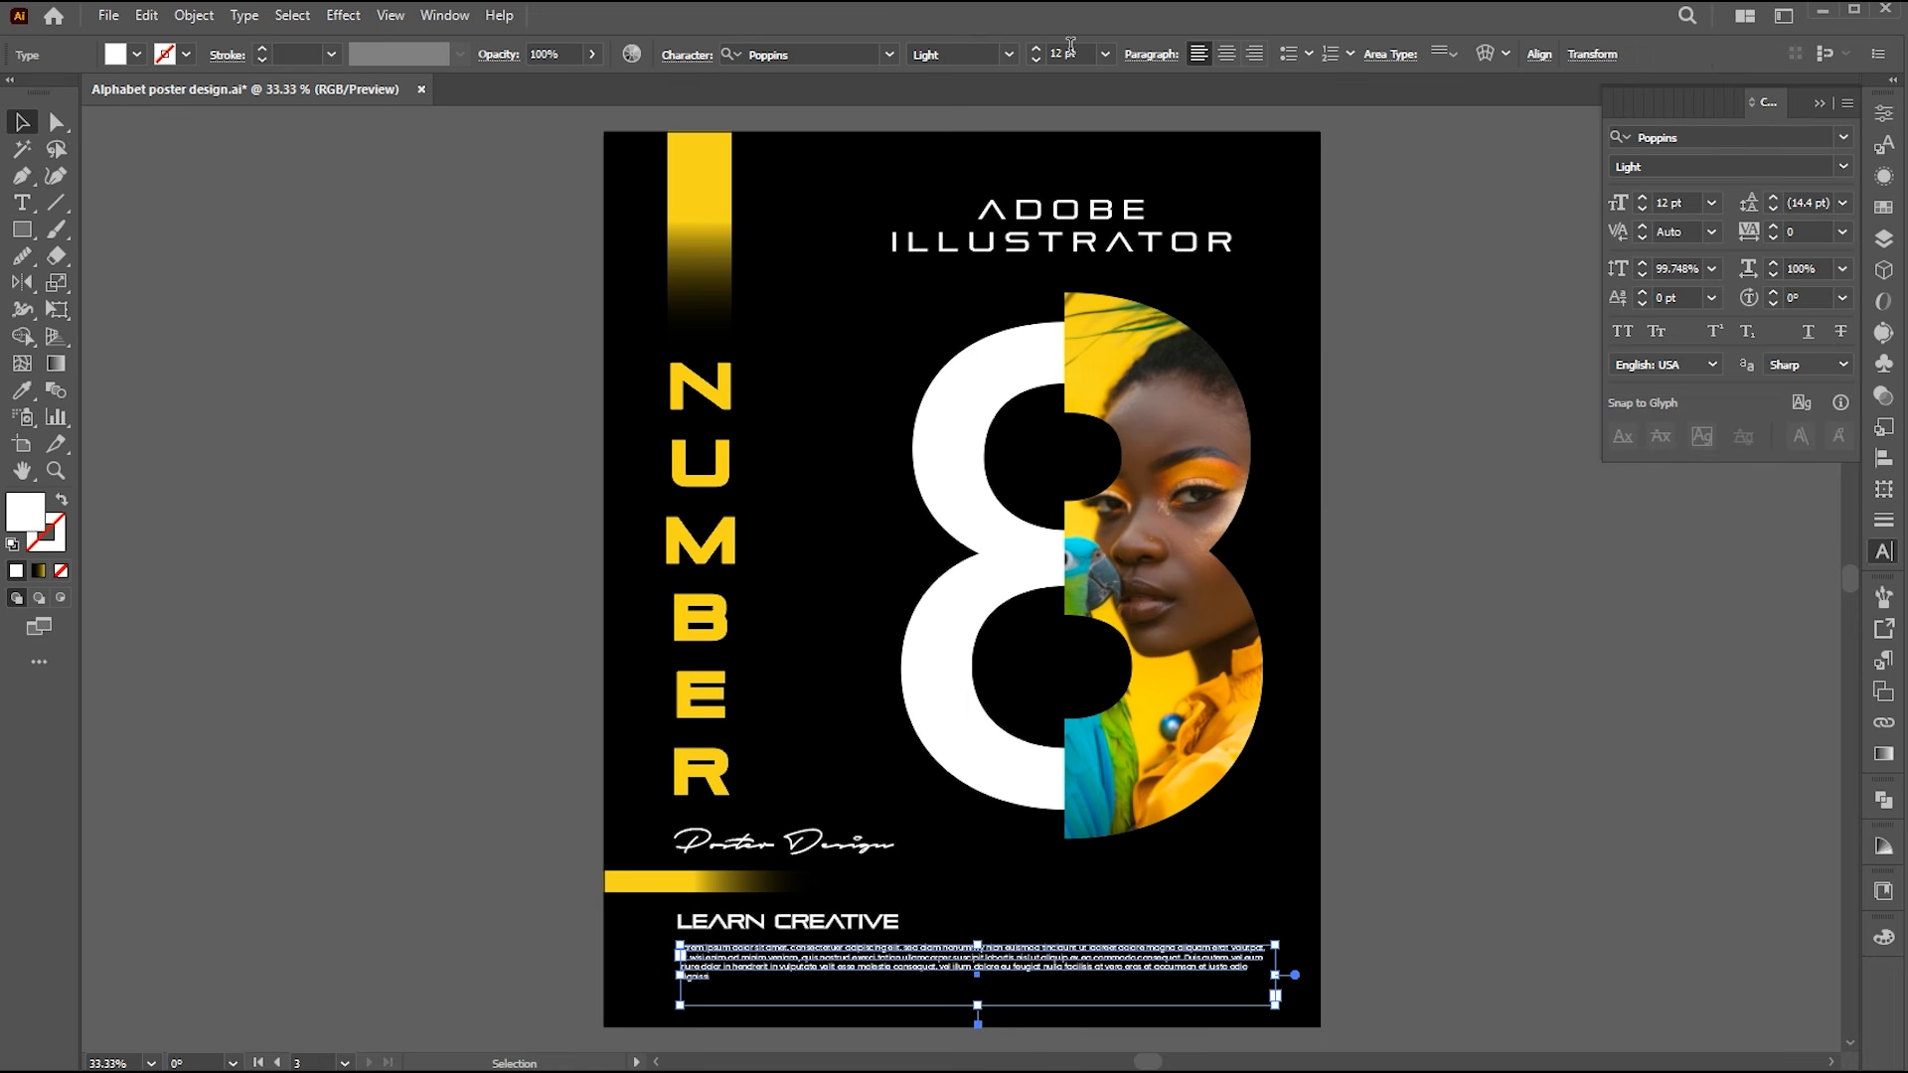
{"action": "key", "text": "alt+Down"}
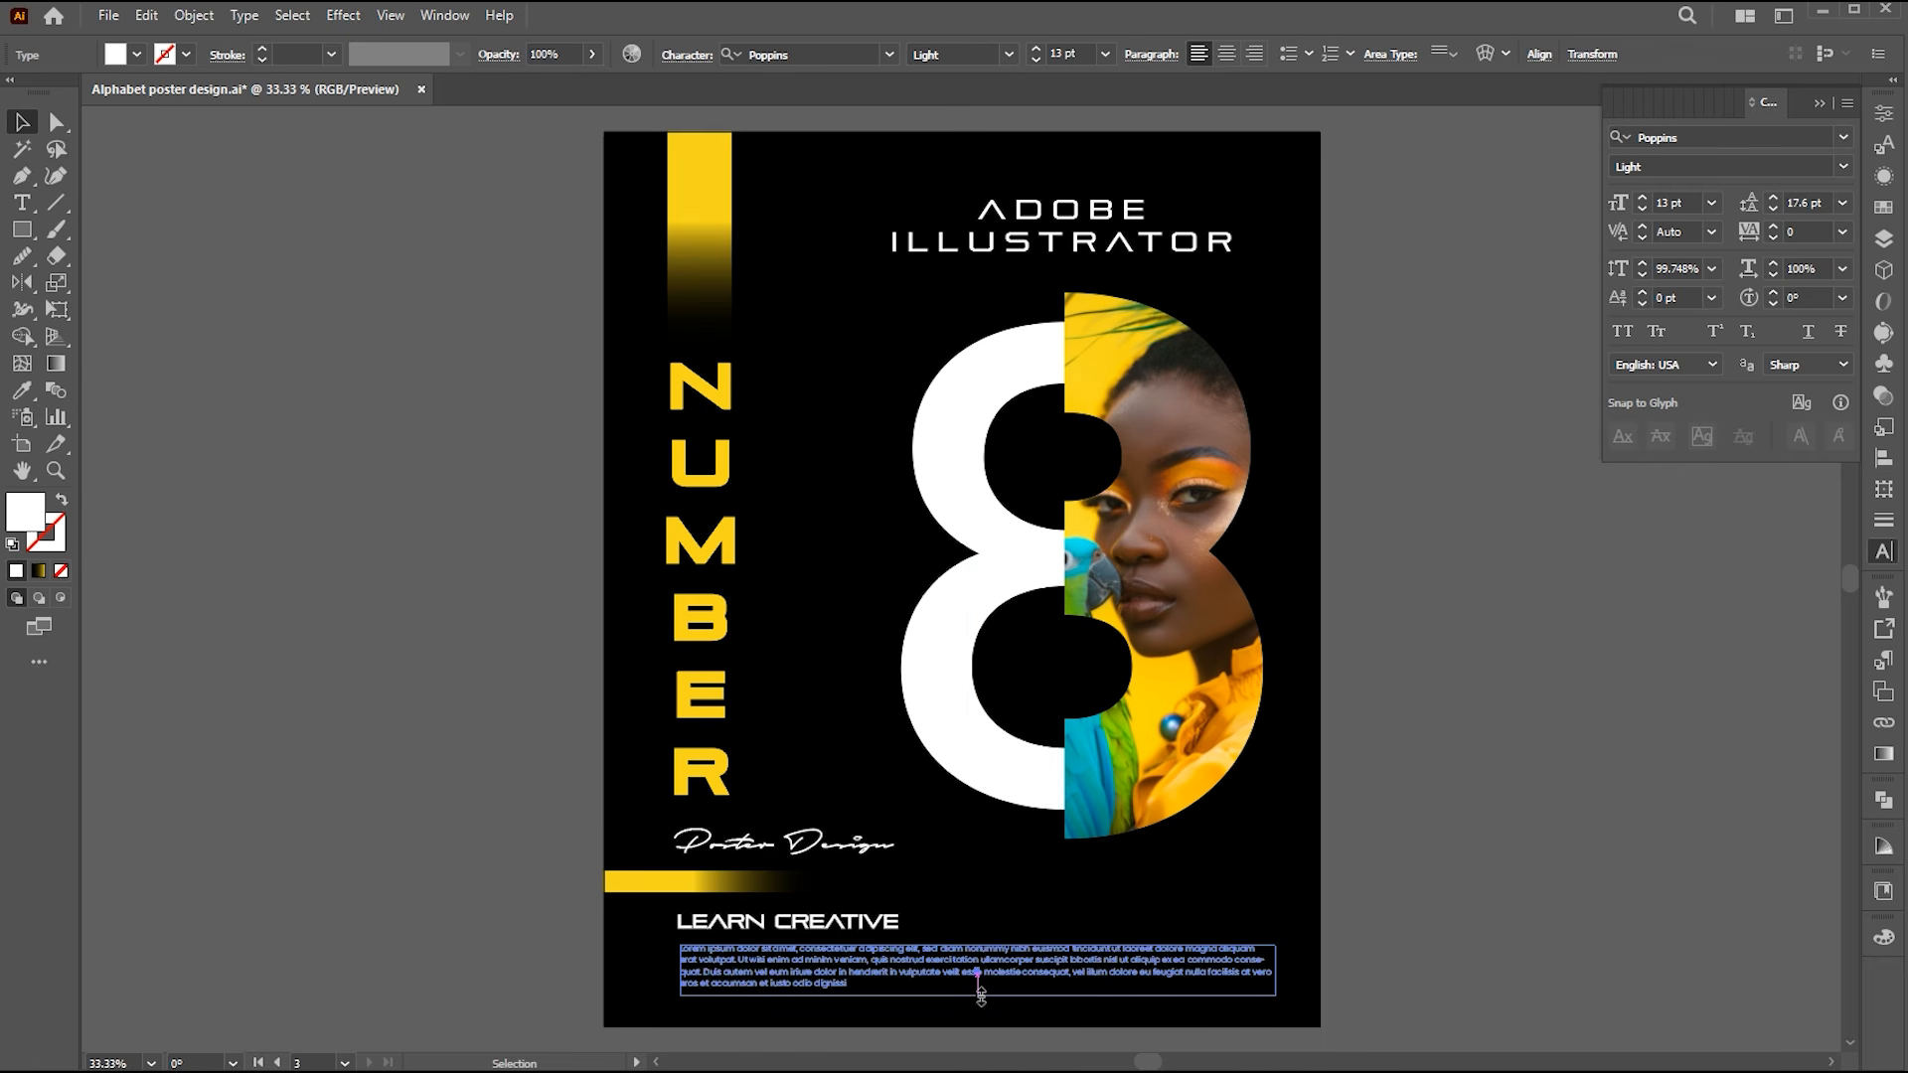
{"action": "left_click", "coordinate": [1380, 790]}
{"action": "left_click_drag", "start_coordinate": [1380, 790], "coordinate": [1366, 801]}
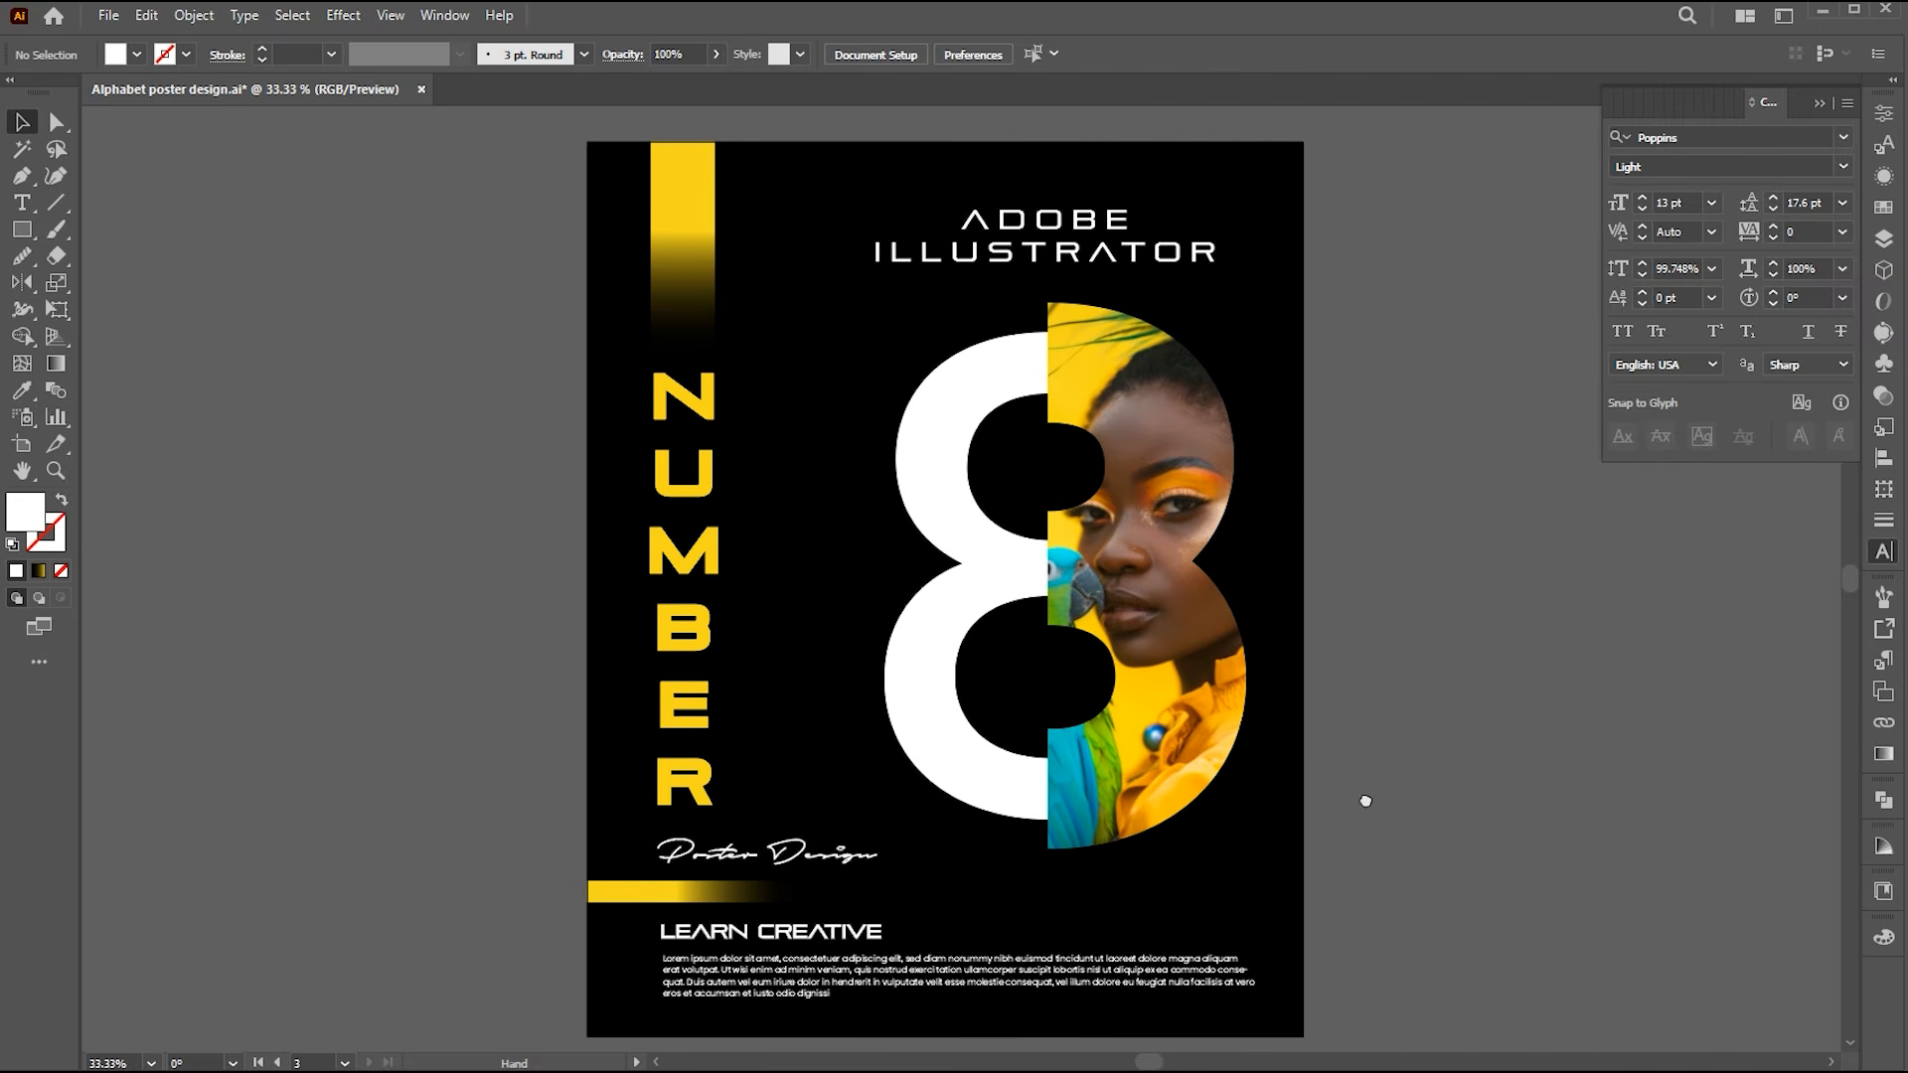
Enlarge the white and photo halves of the numeral 8 together and shift them slightly left.
{"action": "left_click", "coordinate": [1217, 586]}
{"action": "left_click_drag", "start_coordinate": [1254, 578], "coordinate": [1258, 583]}
{"action": "left_click_drag", "start_coordinate": [1125, 524], "coordinate": [1120, 543]}
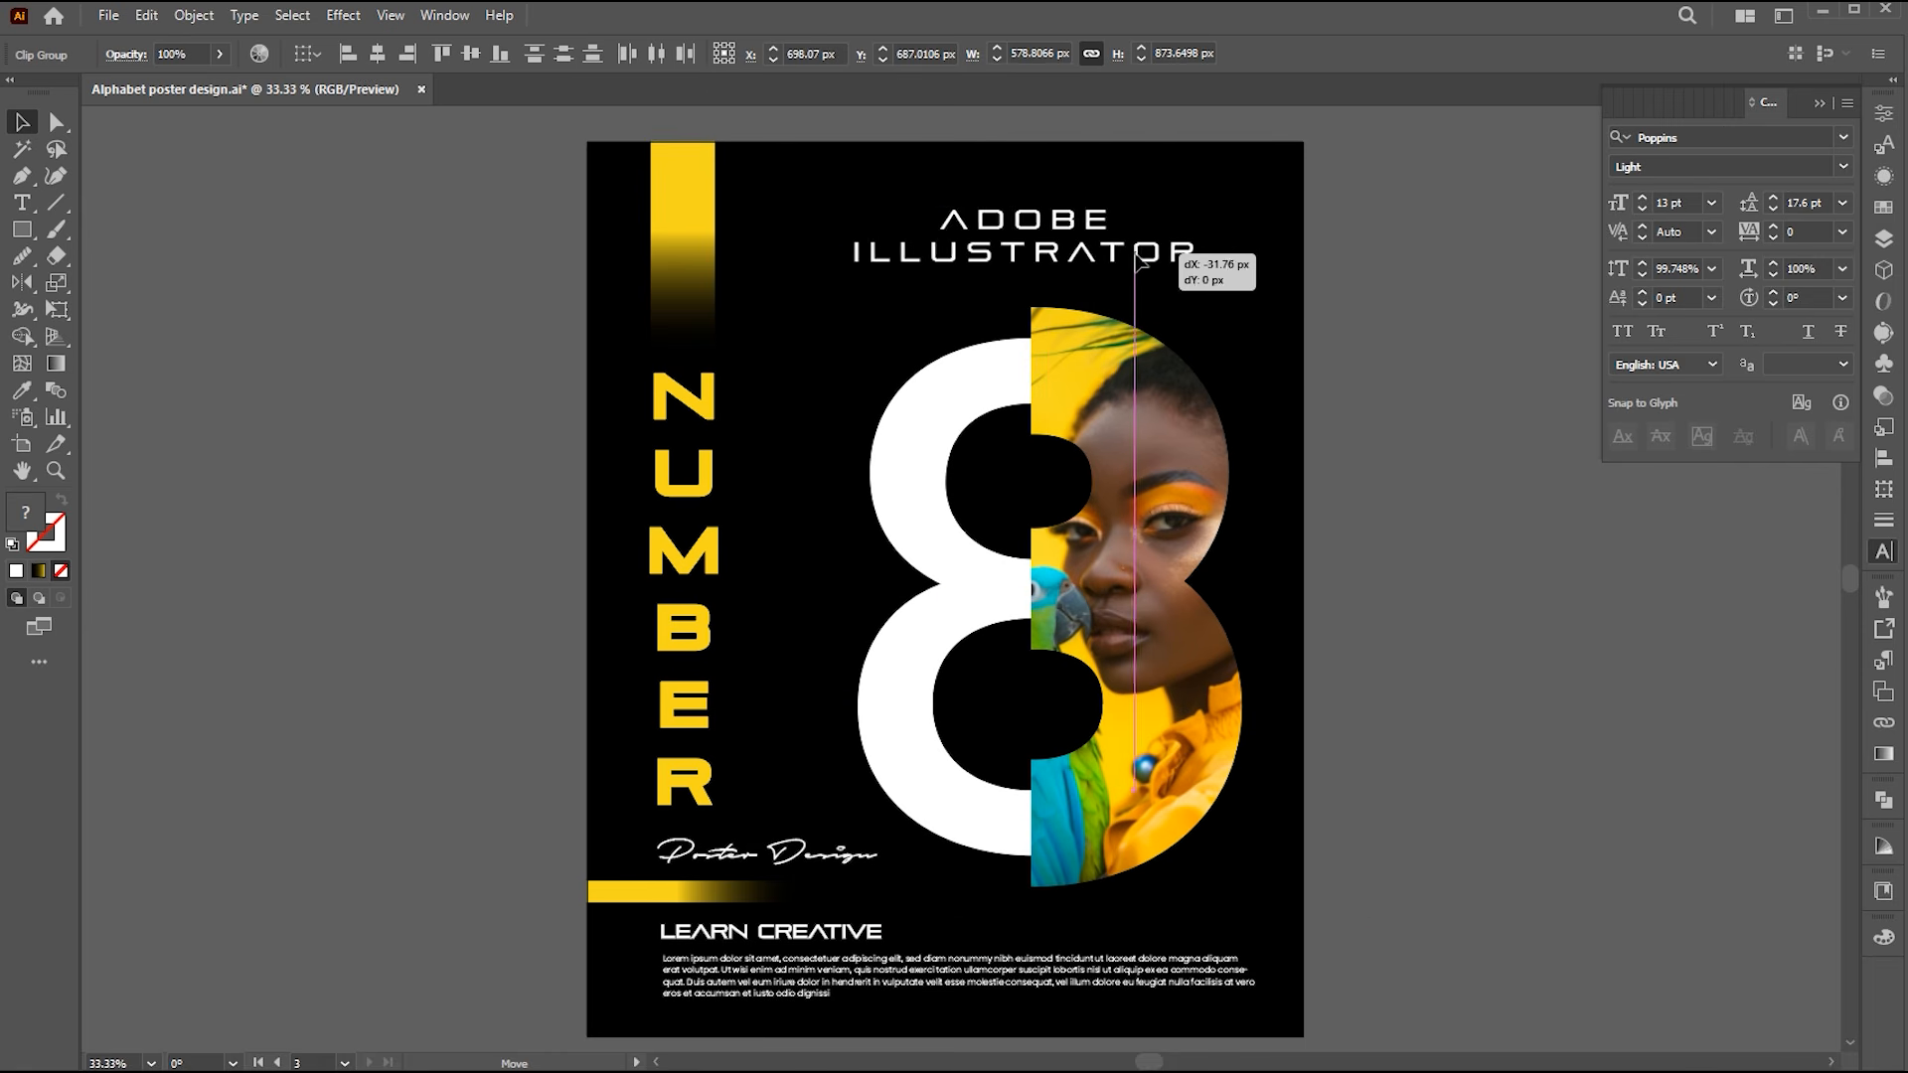
Move the "ADOBE ILLUSTRATOR" title left above the numeral 8 and scale it down slightly.
{"action": "left_click", "coordinate": [1193, 231]}
{"action": "left_click_drag", "start_coordinate": [1203, 204], "coordinate": [1193, 208]}
{"action": "left_click", "coordinate": [1001, 509]}
Paste a copy of the white numeral 8 in front of itself and fill the copy with the black-to-yellow gradient.
{"action": "left_click", "coordinate": [916, 422]}
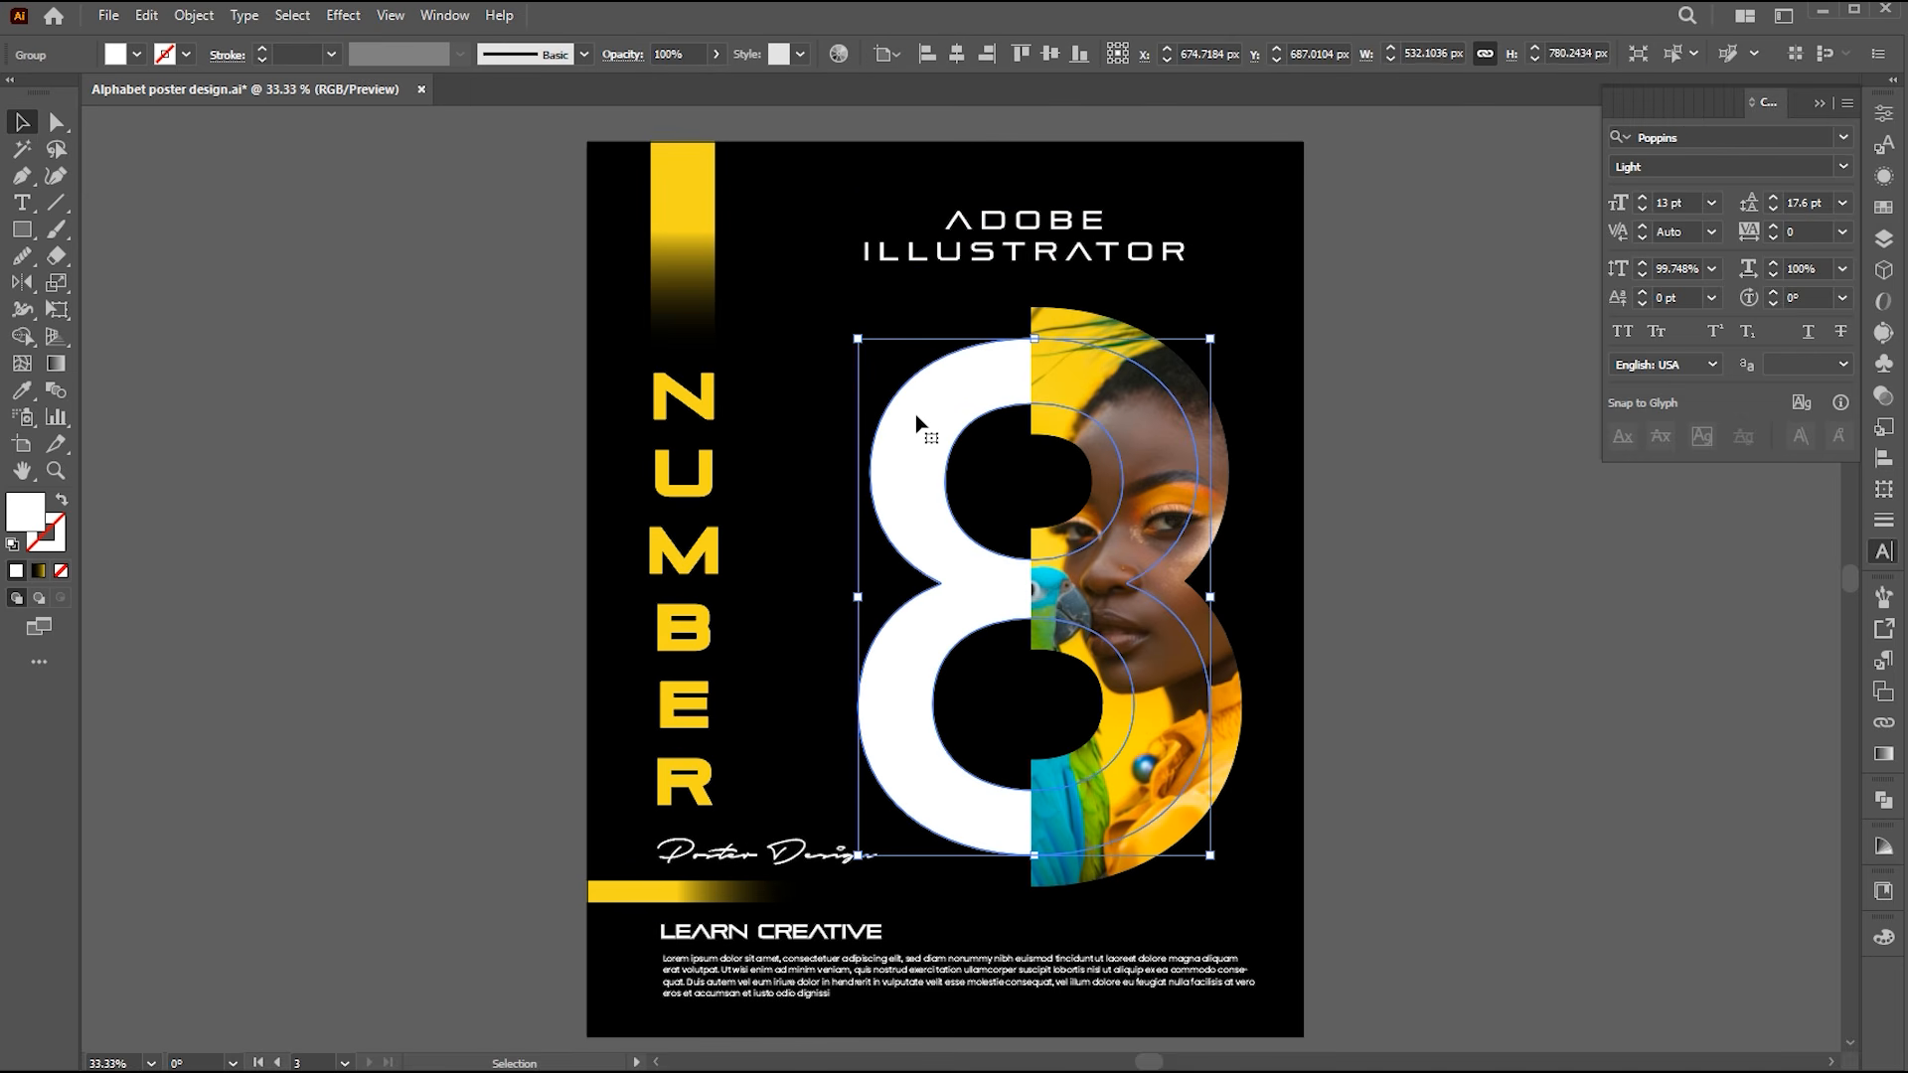
{"action": "left_click", "coordinate": [144, 16]}
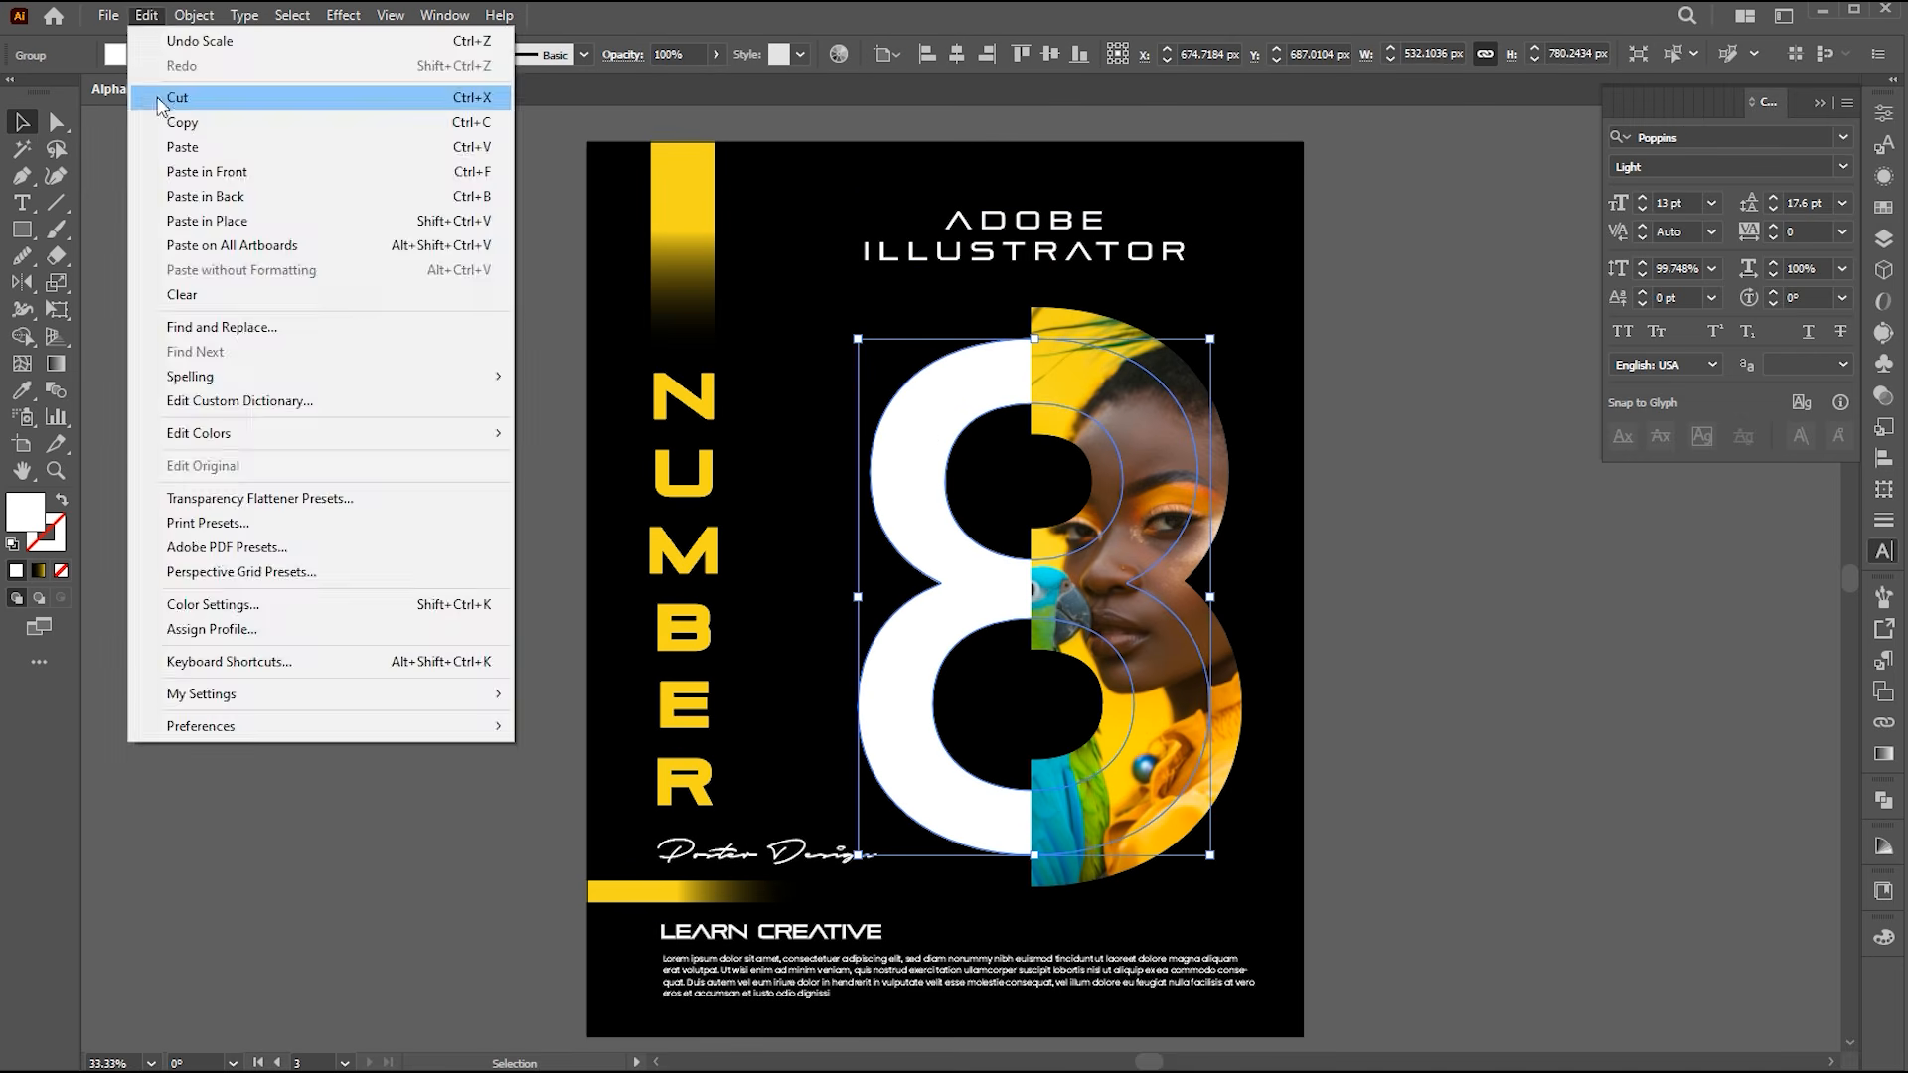
{"action": "left_click", "coordinate": [181, 122]}
{"action": "left_click", "coordinate": [149, 16]}
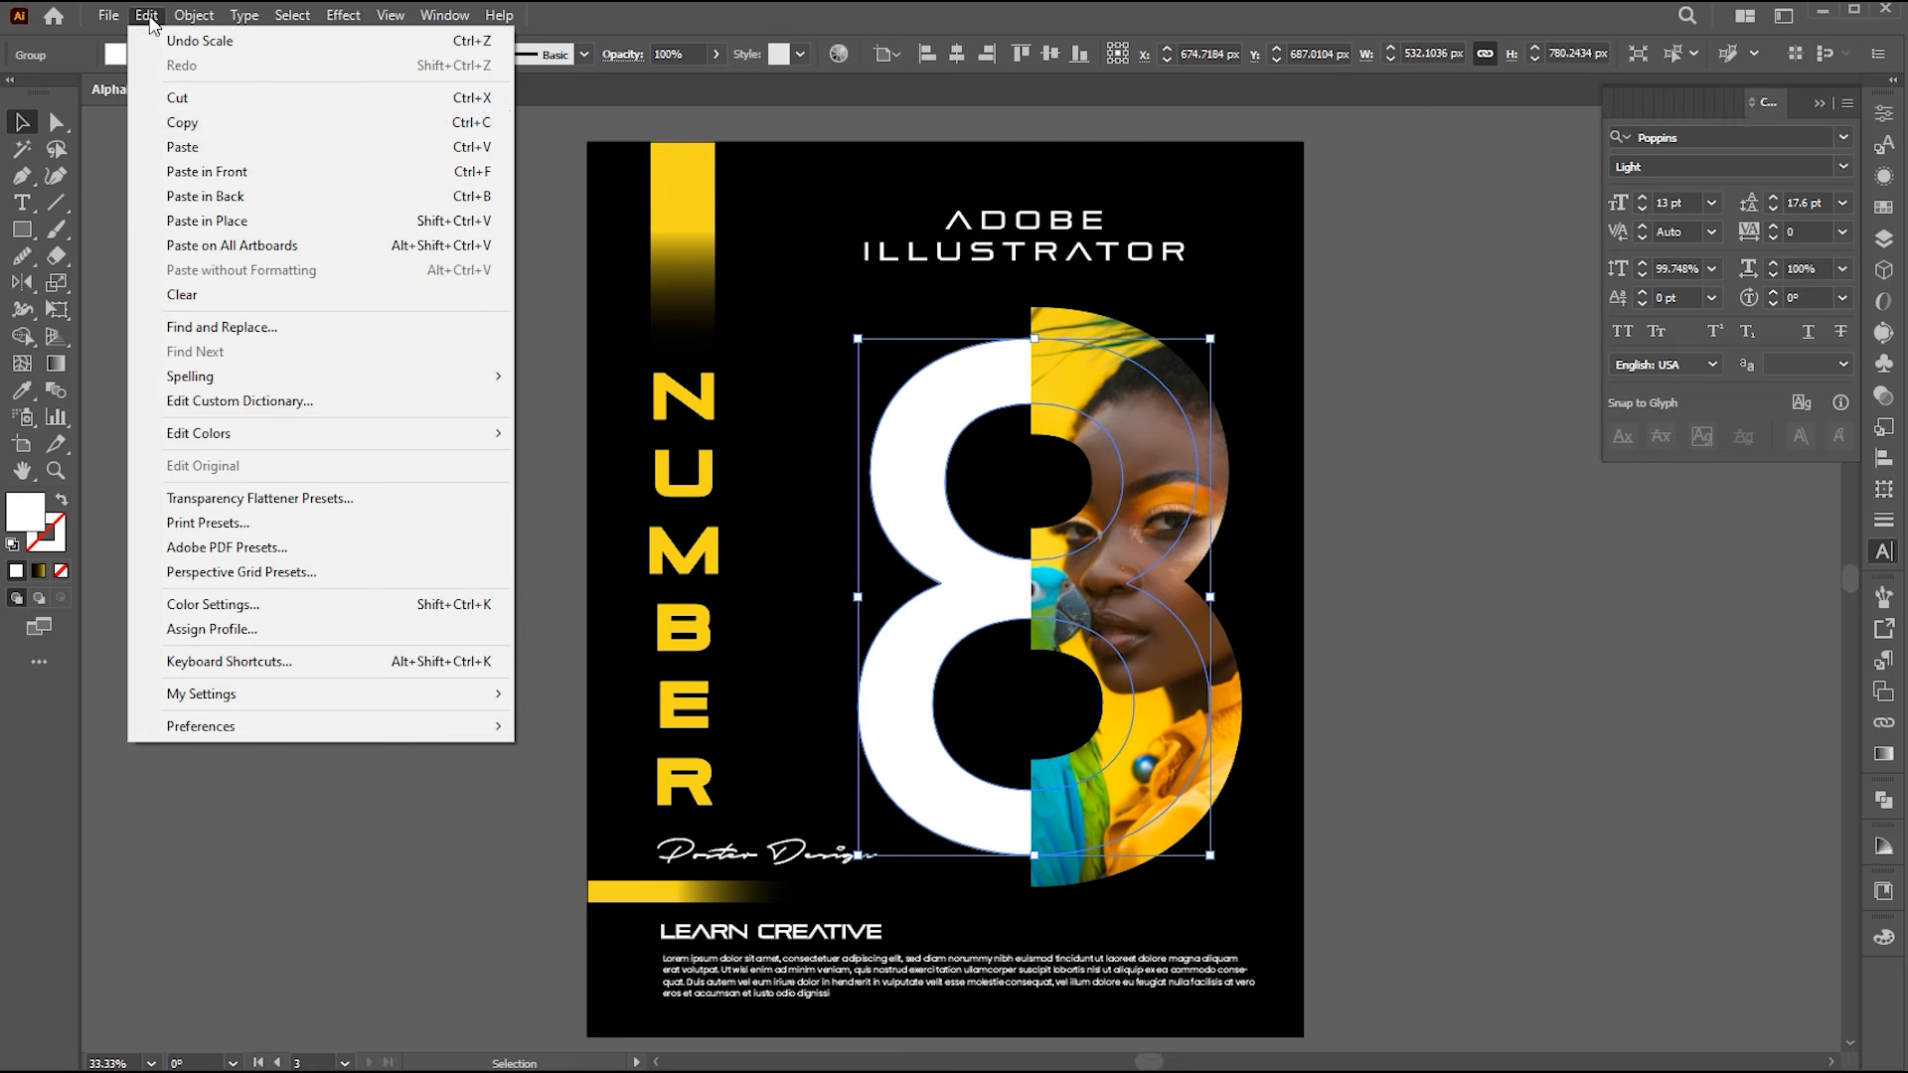
{"action": "left_click", "coordinate": [199, 171]}
{"action": "left_click", "coordinate": [39, 572]}
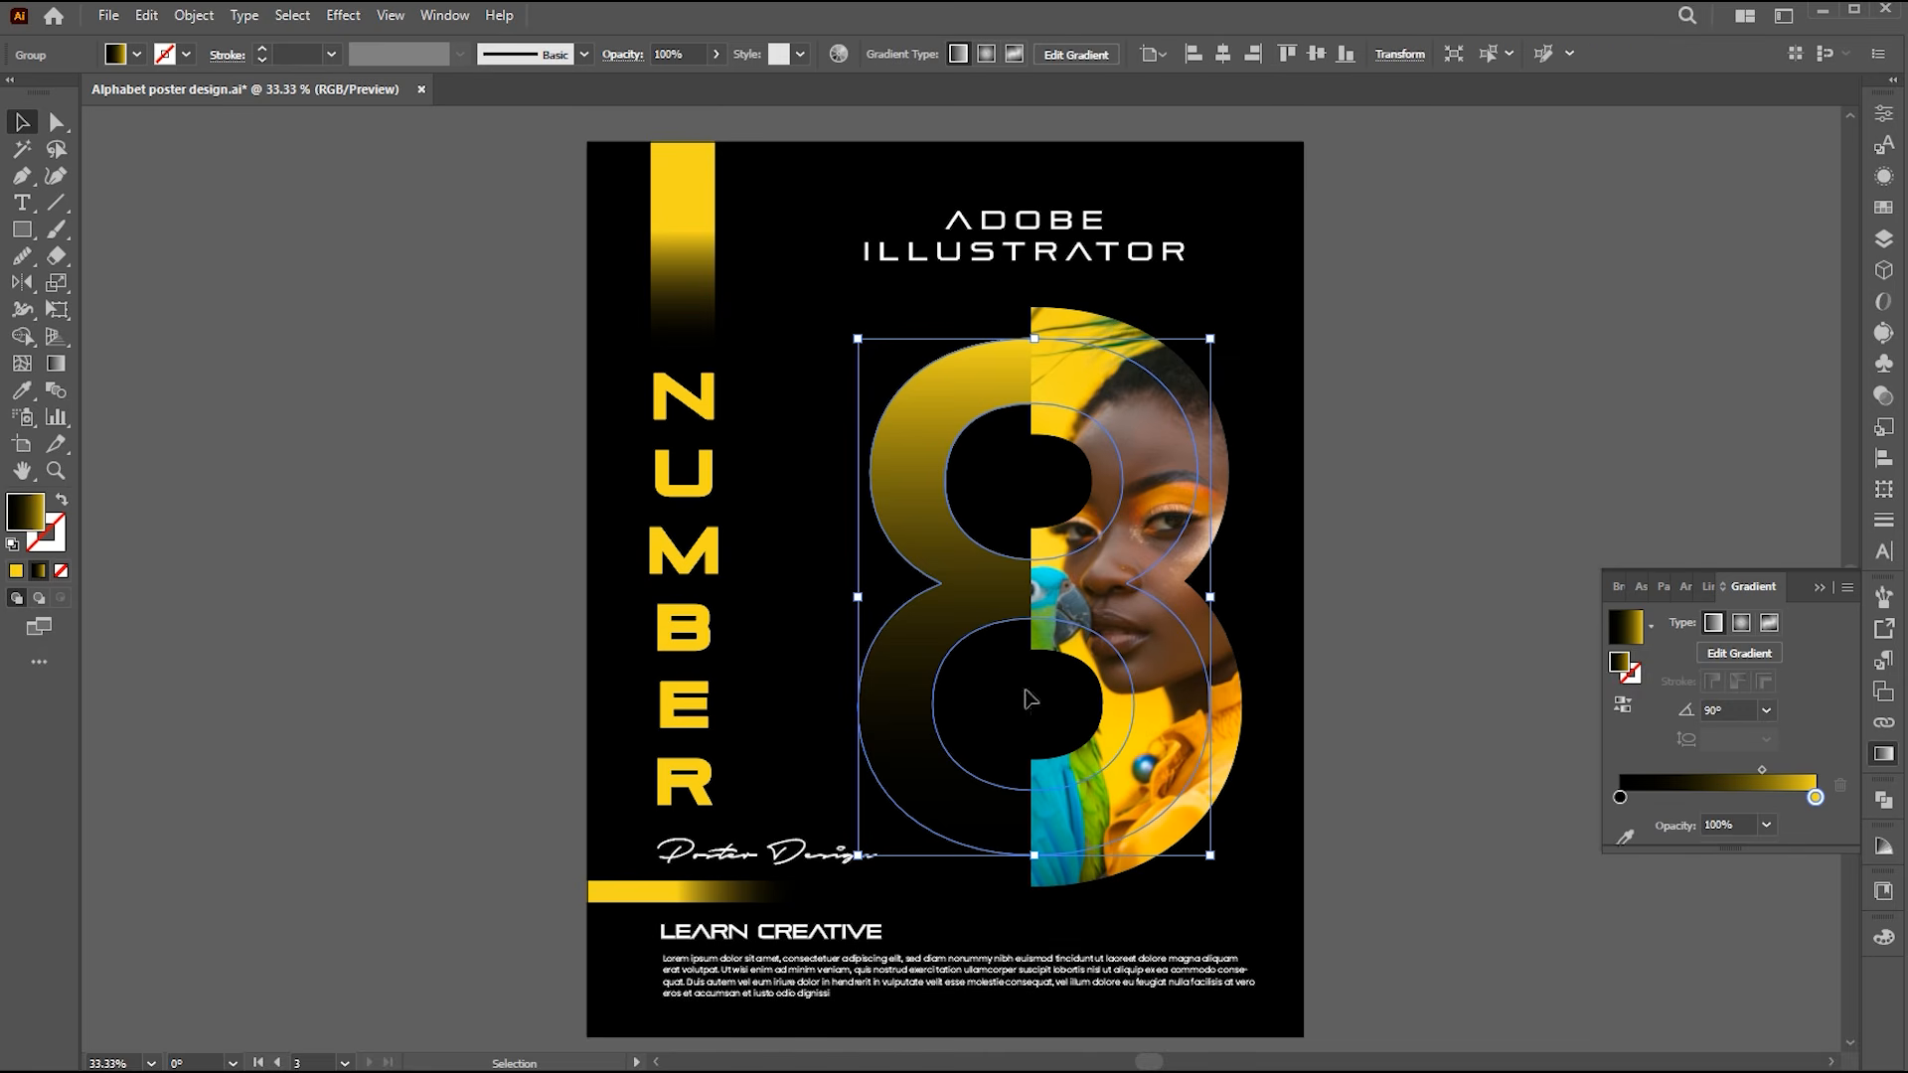
Replace the black-to-yellow gradient on the front copy of the numeral 8 with the black-and-white gradient preset.
{"action": "left_click", "coordinate": [1650, 628]}
{"action": "scroll", "coordinate": [1642, 728], "scroll_direction": "up", "scroll_amount": 1}
{"action": "left_click", "coordinate": [1559, 679]}
{"action": "left_click", "coordinate": [1818, 589]}
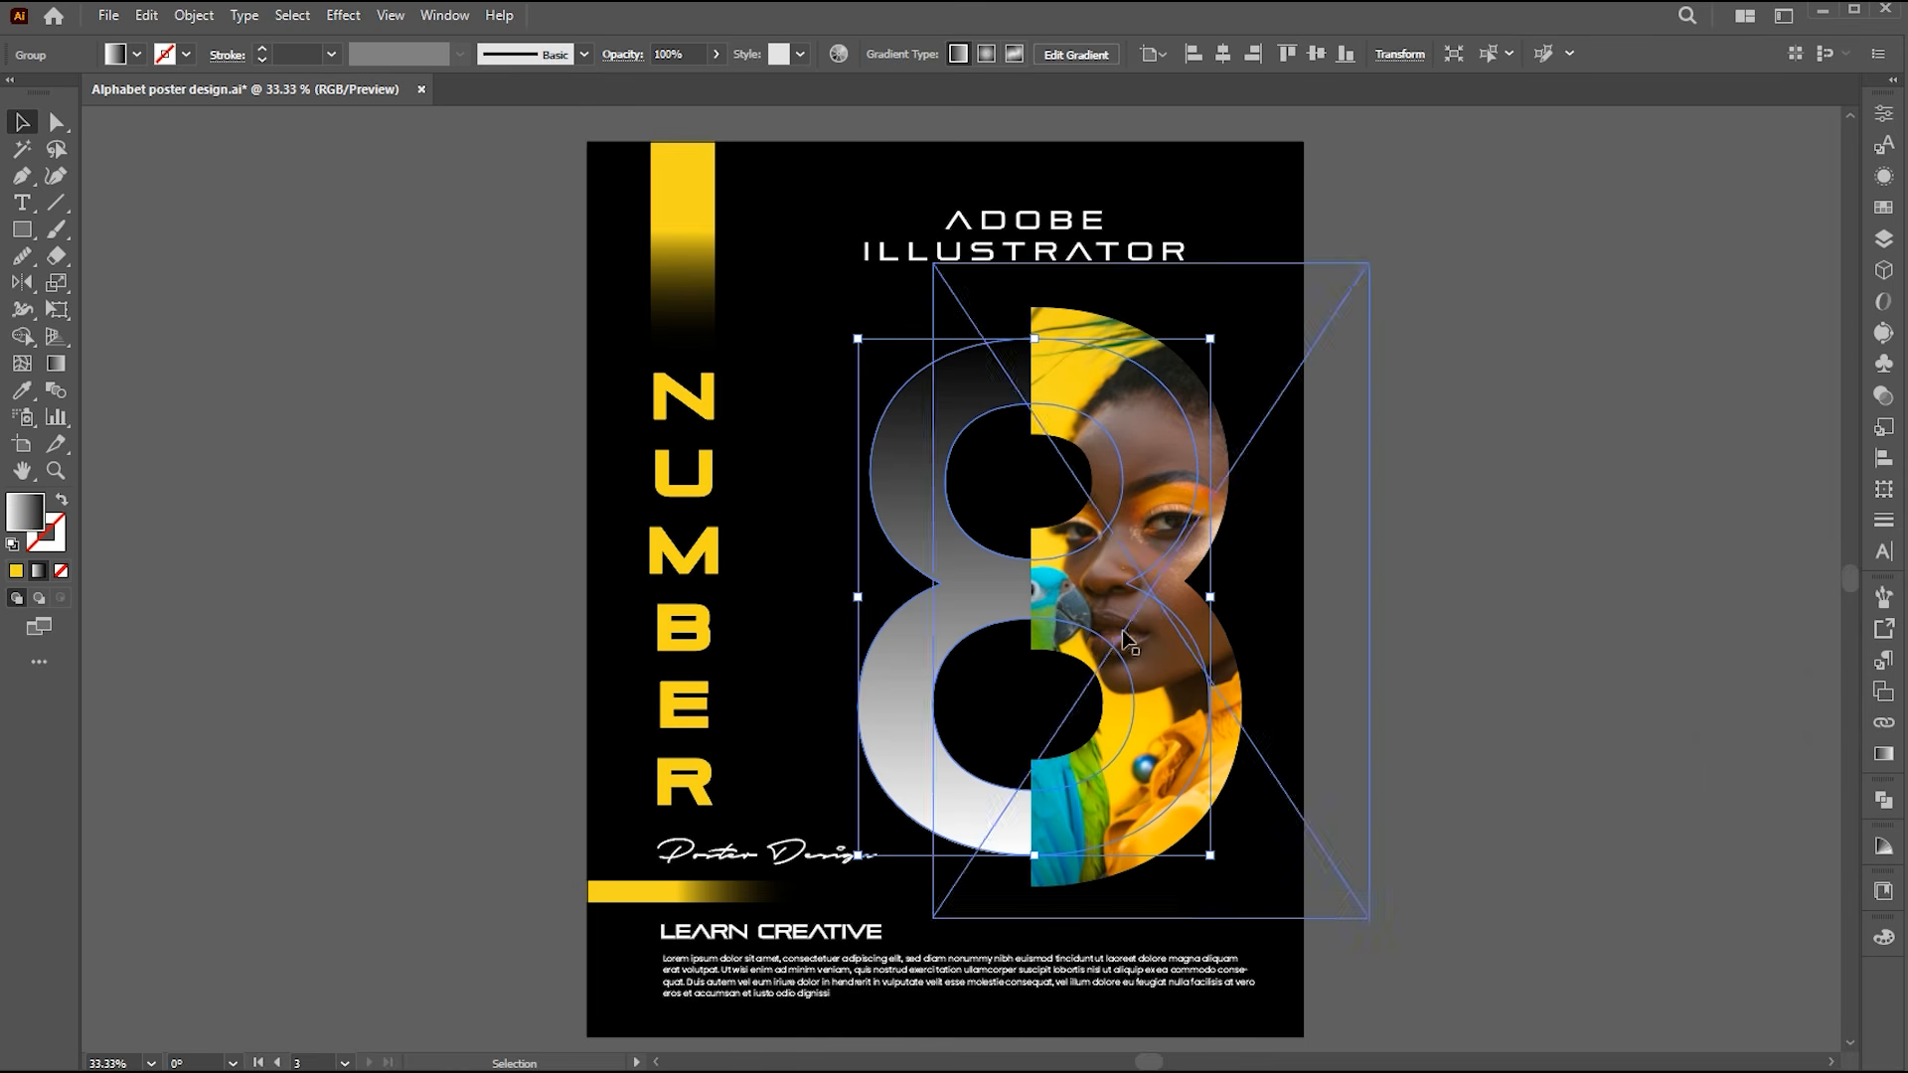
Redirect the numeral's gradient horizontally across the split, shading from white to a dark shadow beside the photo half.
{"action": "key", "text": "g"}
{"action": "left_click_drag", "start_coordinate": [988, 617], "coordinate": [1102, 617]}
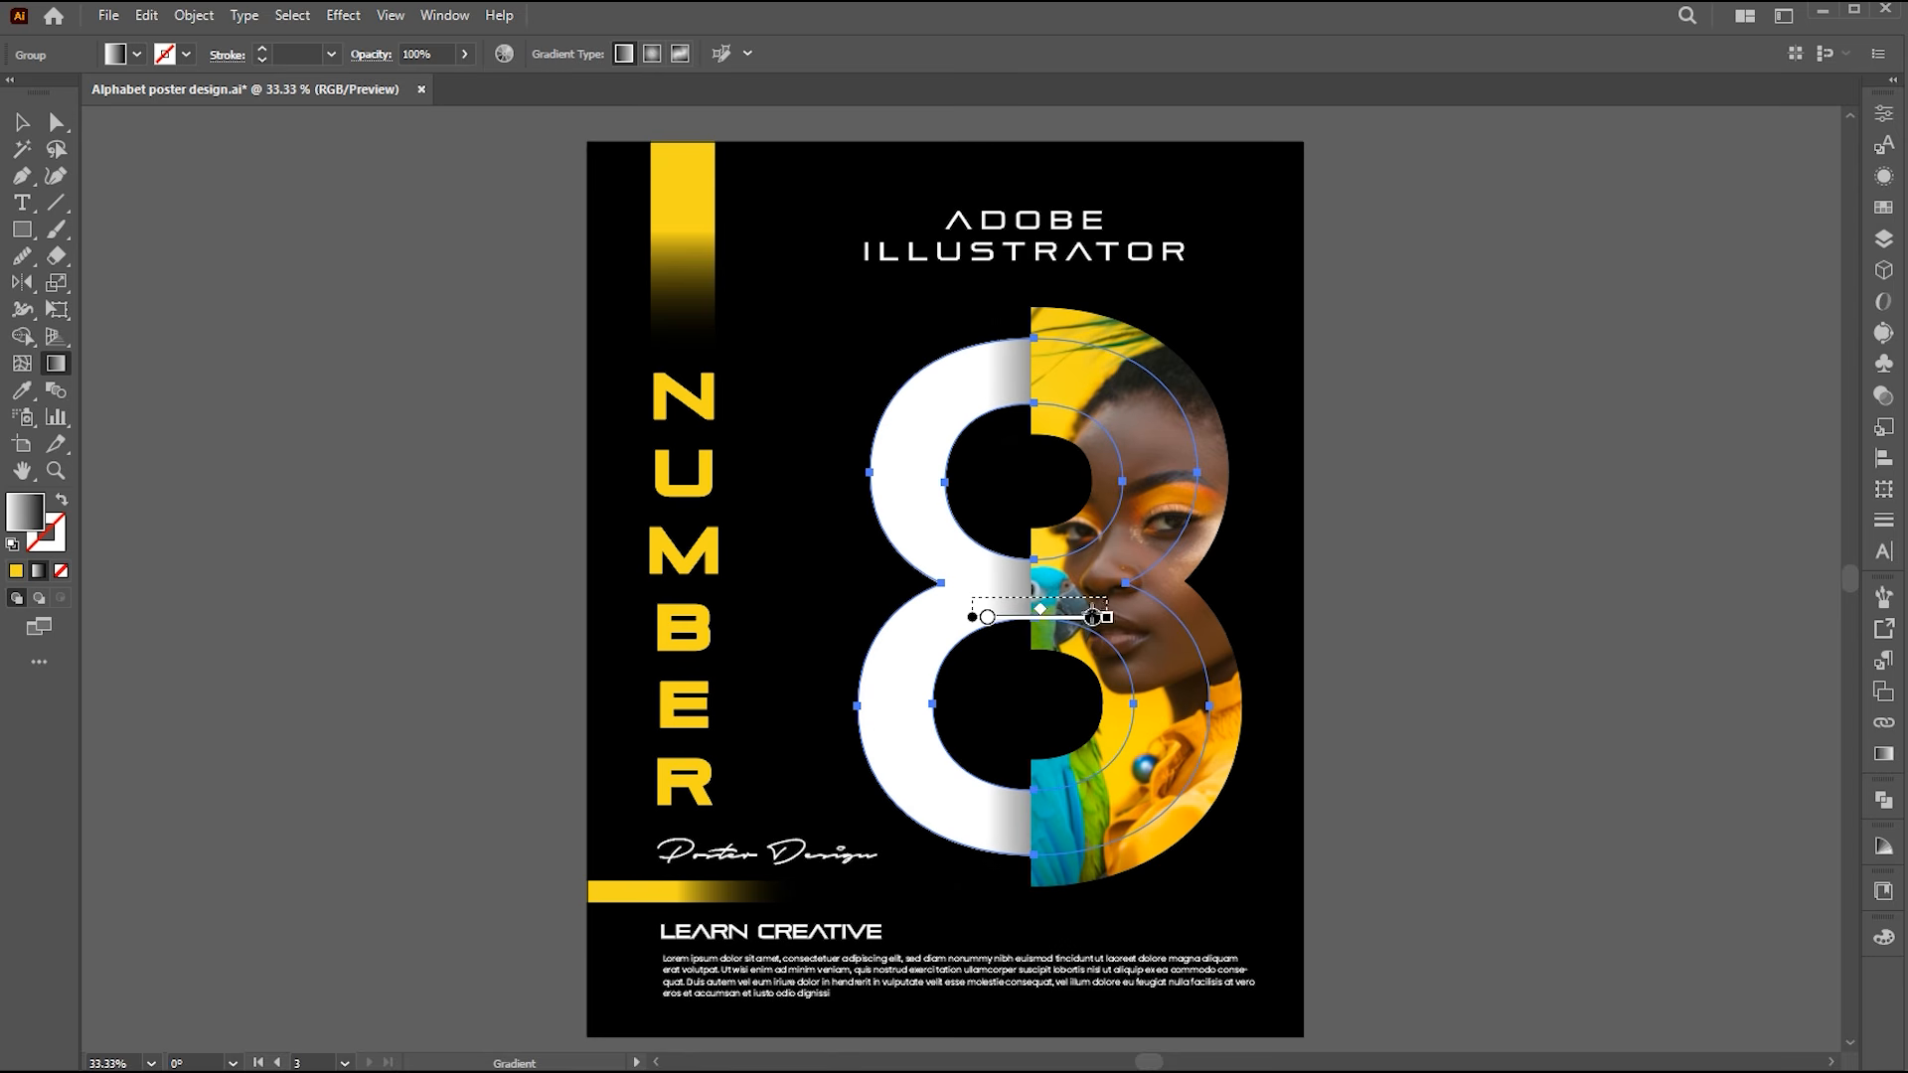
{"action": "key", "text": "v"}
{"action": "left_click", "coordinate": [1425, 535]}
{"action": "left_click_drag", "start_coordinate": [1424, 535], "coordinate": [1417, 531]}
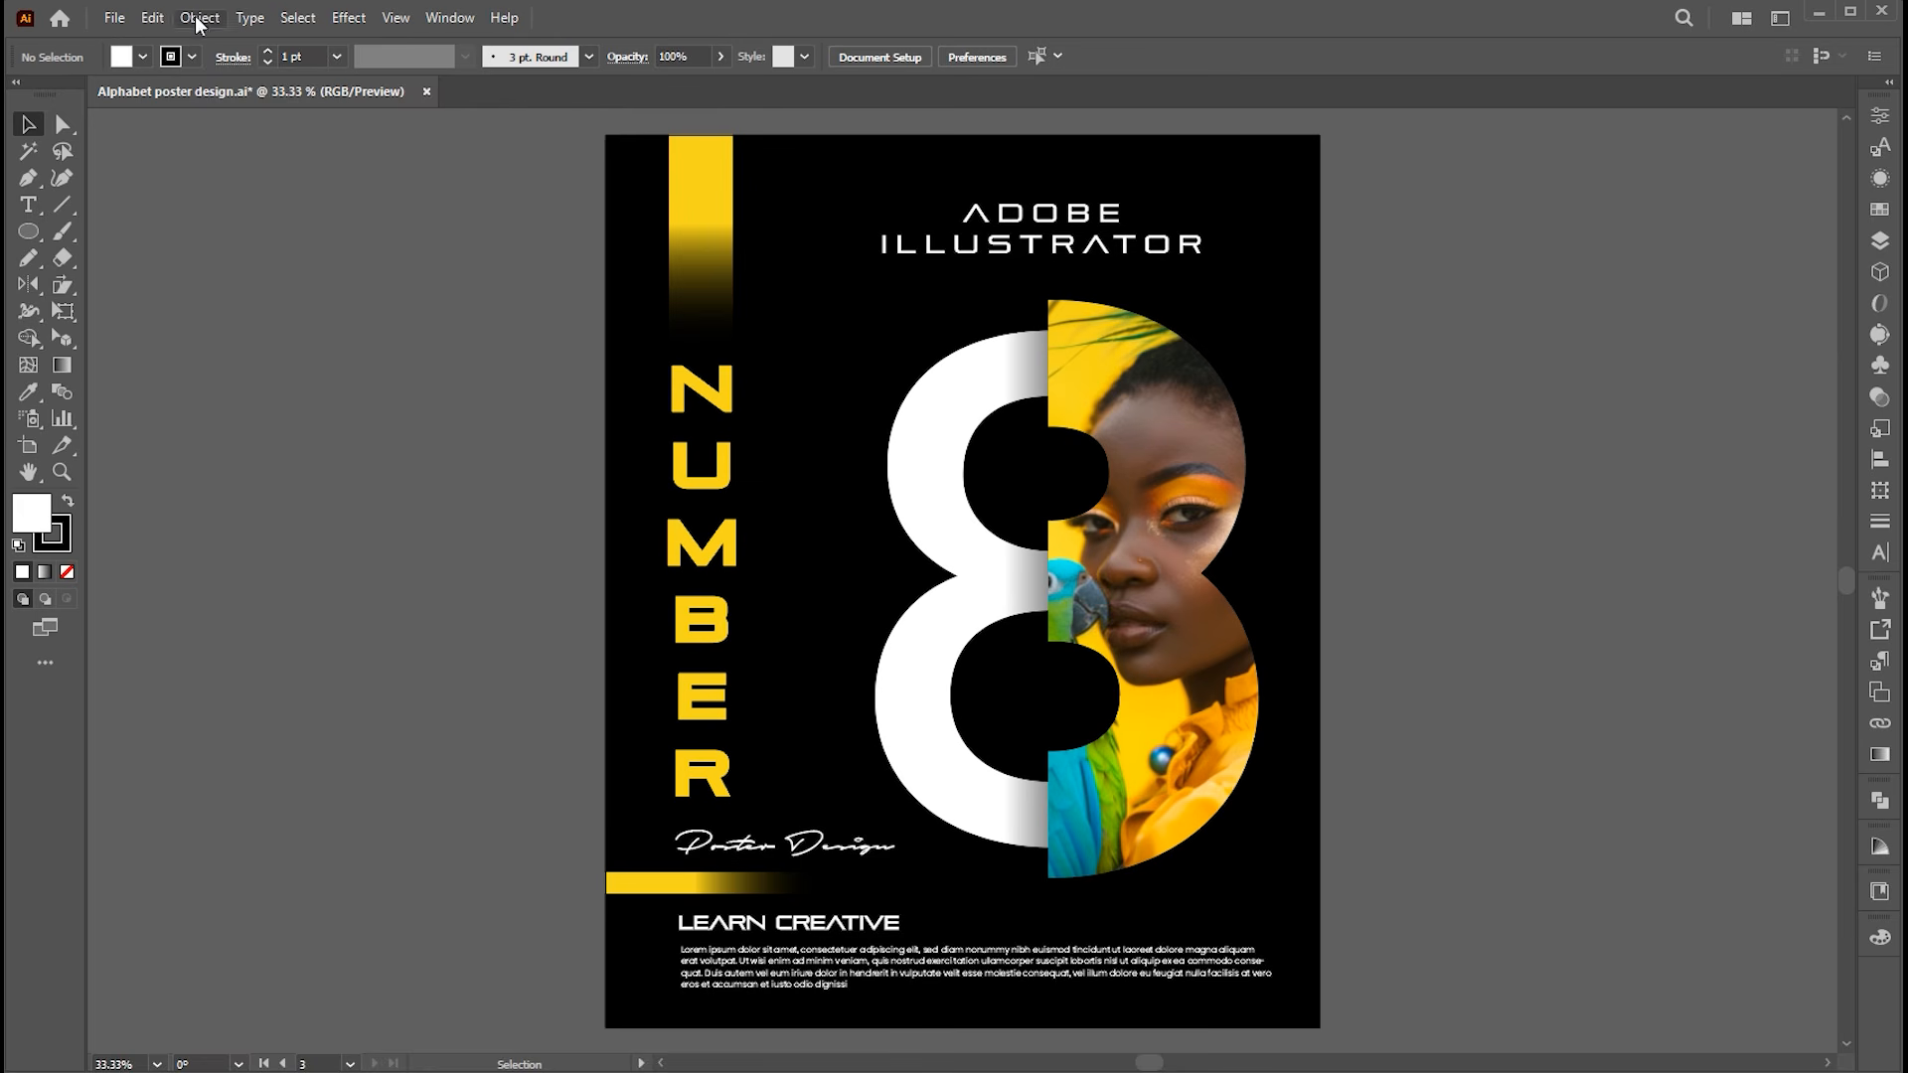
Unlock the black background and duplicate the whole poster artboard with its artwork, placing the copy beside the original.
{"action": "left_click", "coordinate": [199, 18]}
{"action": "left_click", "coordinate": [227, 221]}
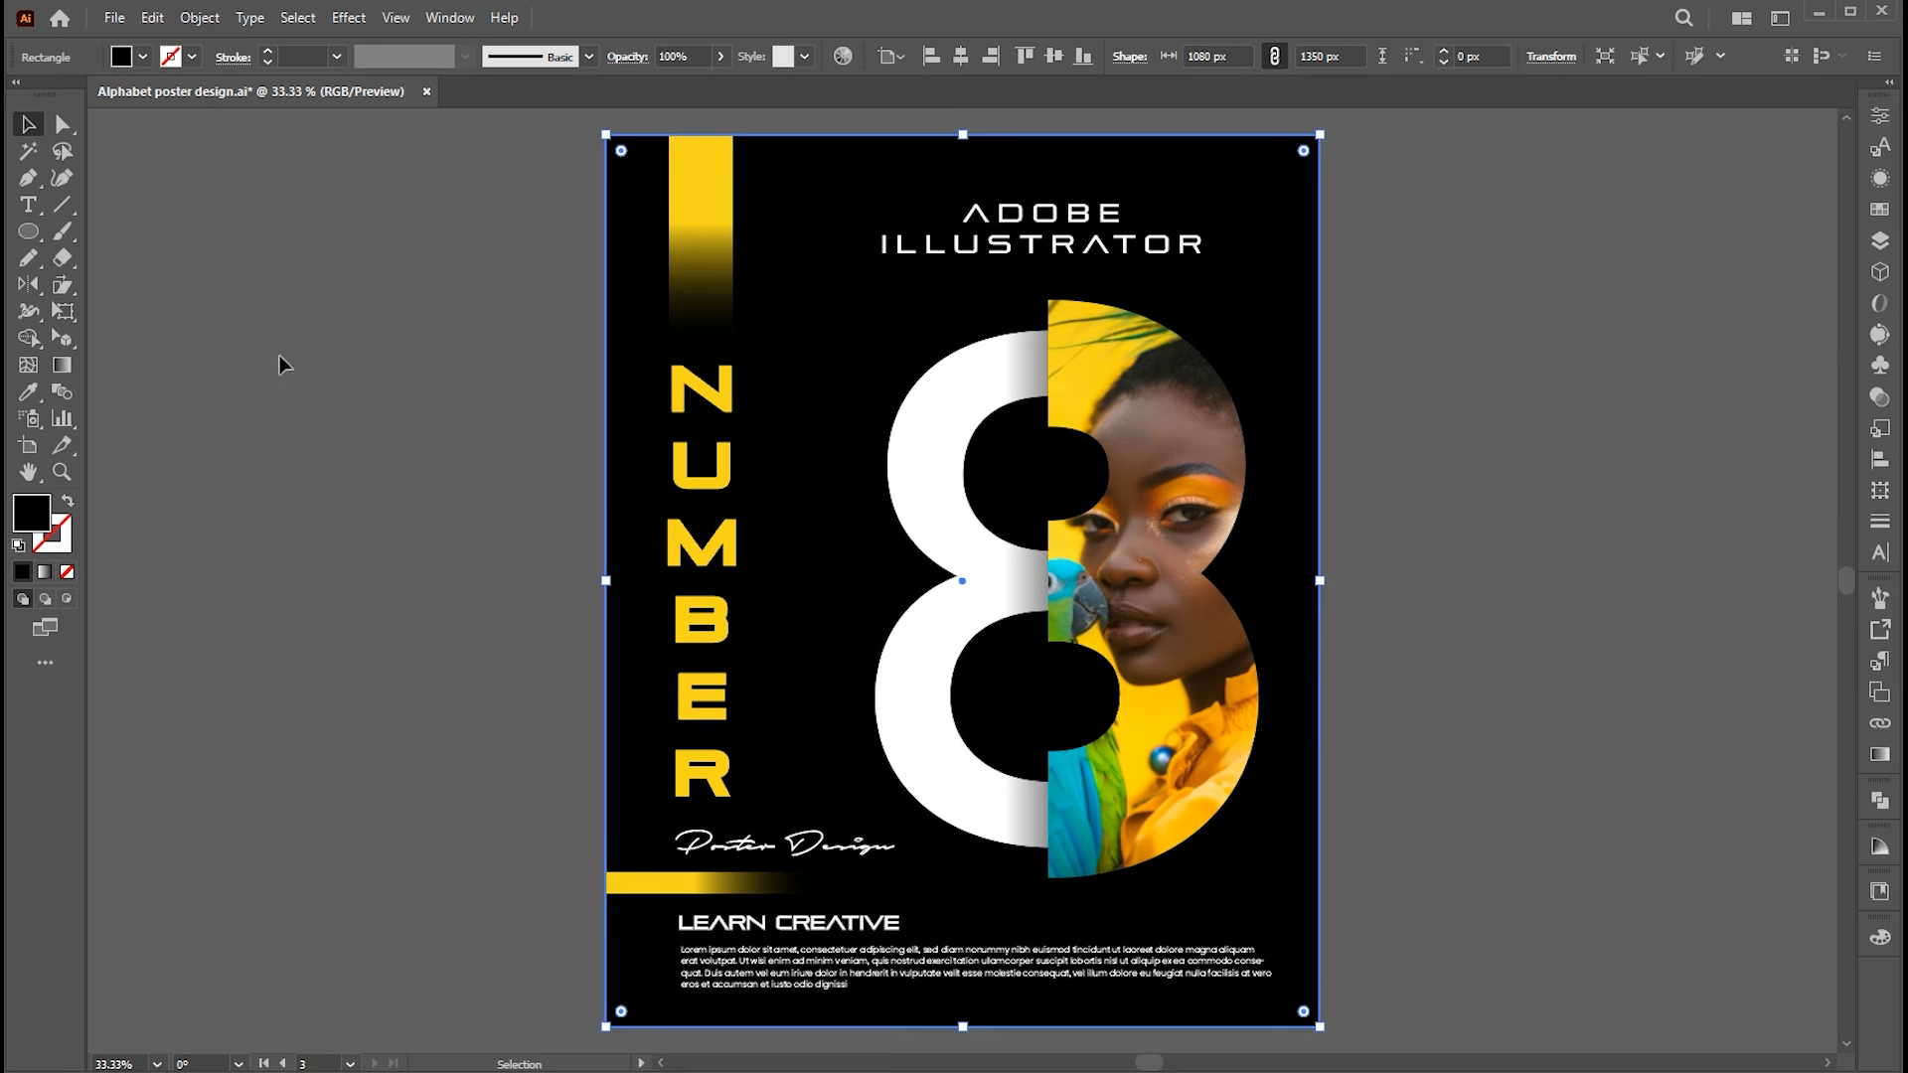
{"action": "left_click", "coordinate": [28, 445]}
{"action": "left_click_drag", "start_coordinate": [962, 548], "coordinate": [508, 511]}
{"action": "left_click_drag", "start_coordinate": [387, 521], "coordinate": [1187, 545]}
{"action": "key", "text": "Escape"}
Relink the photo in the duplicate poster's numeral 8 to the image beautiful-young-woman-wearing-professional-makeup.
{"action": "key", "text": "a"}
{"action": "left_click", "coordinate": [1512, 417]}
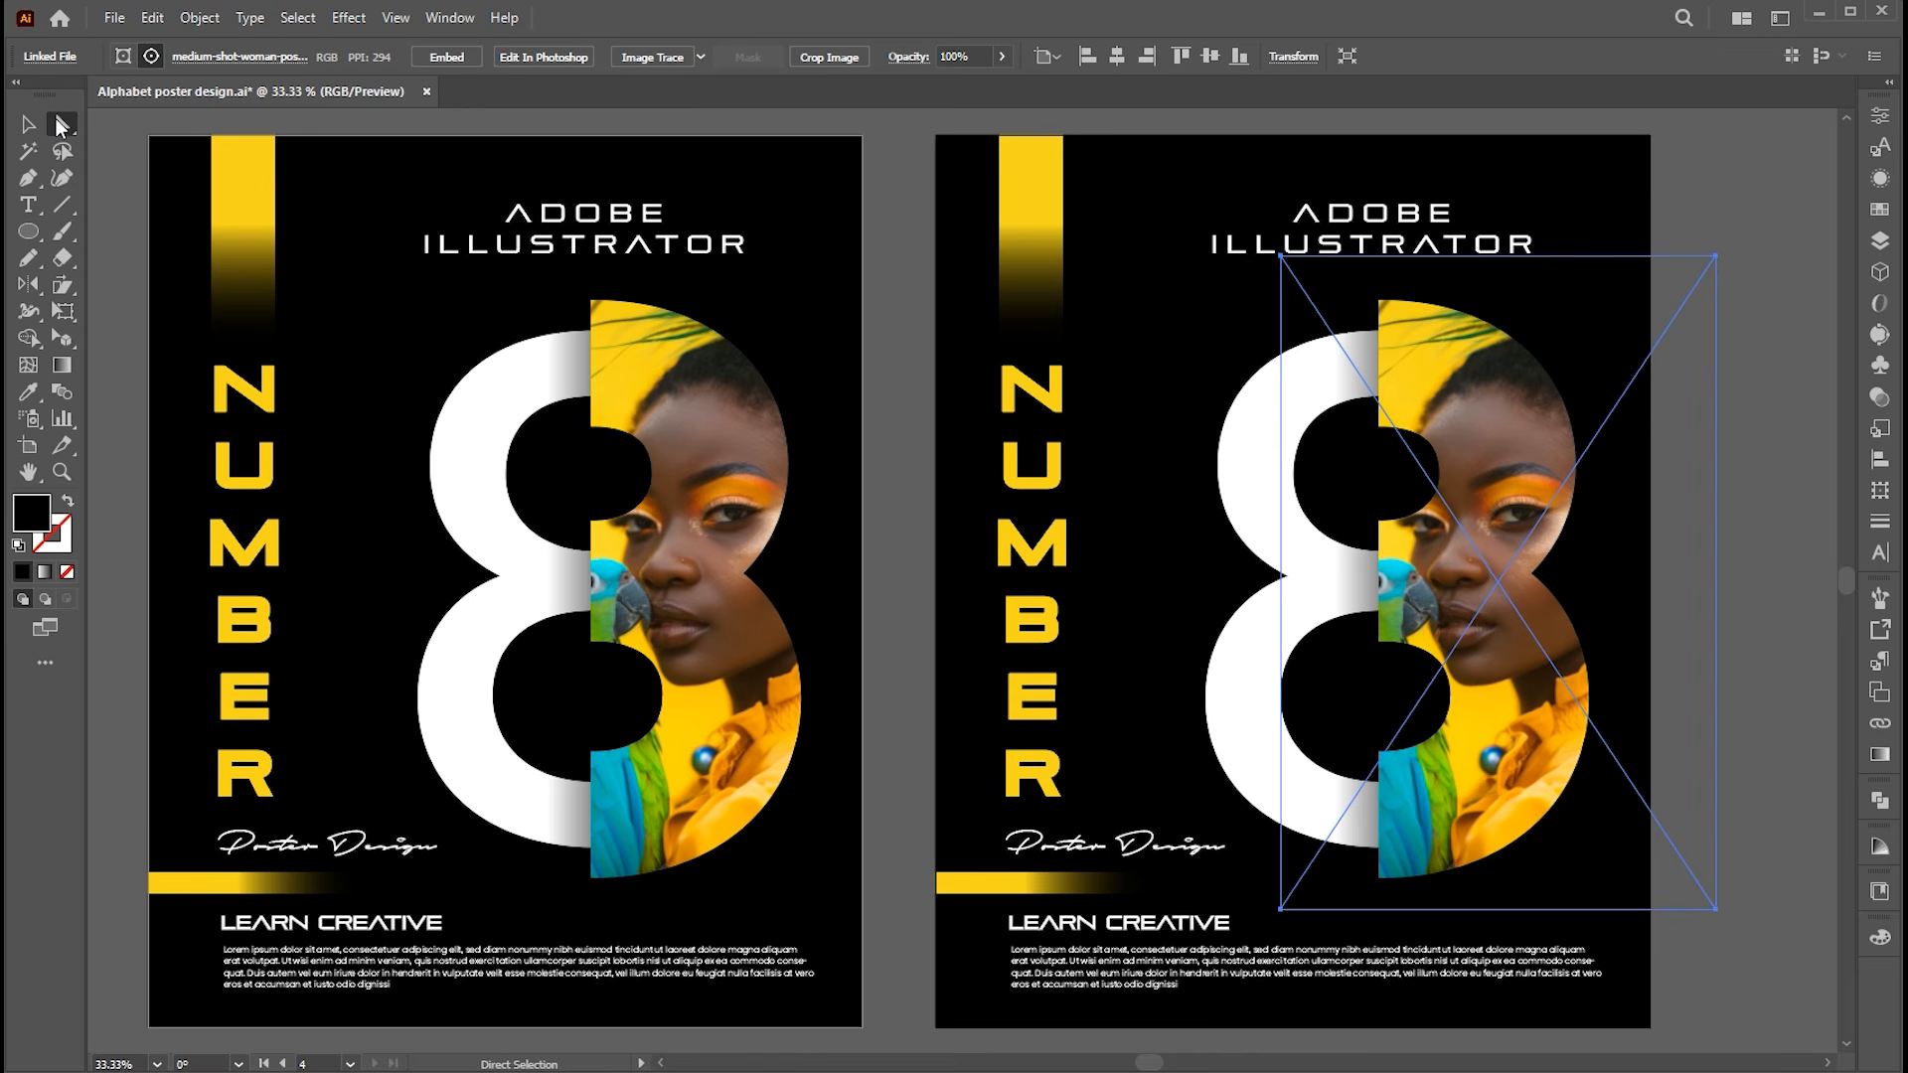
{"action": "left_click", "coordinate": [50, 56]}
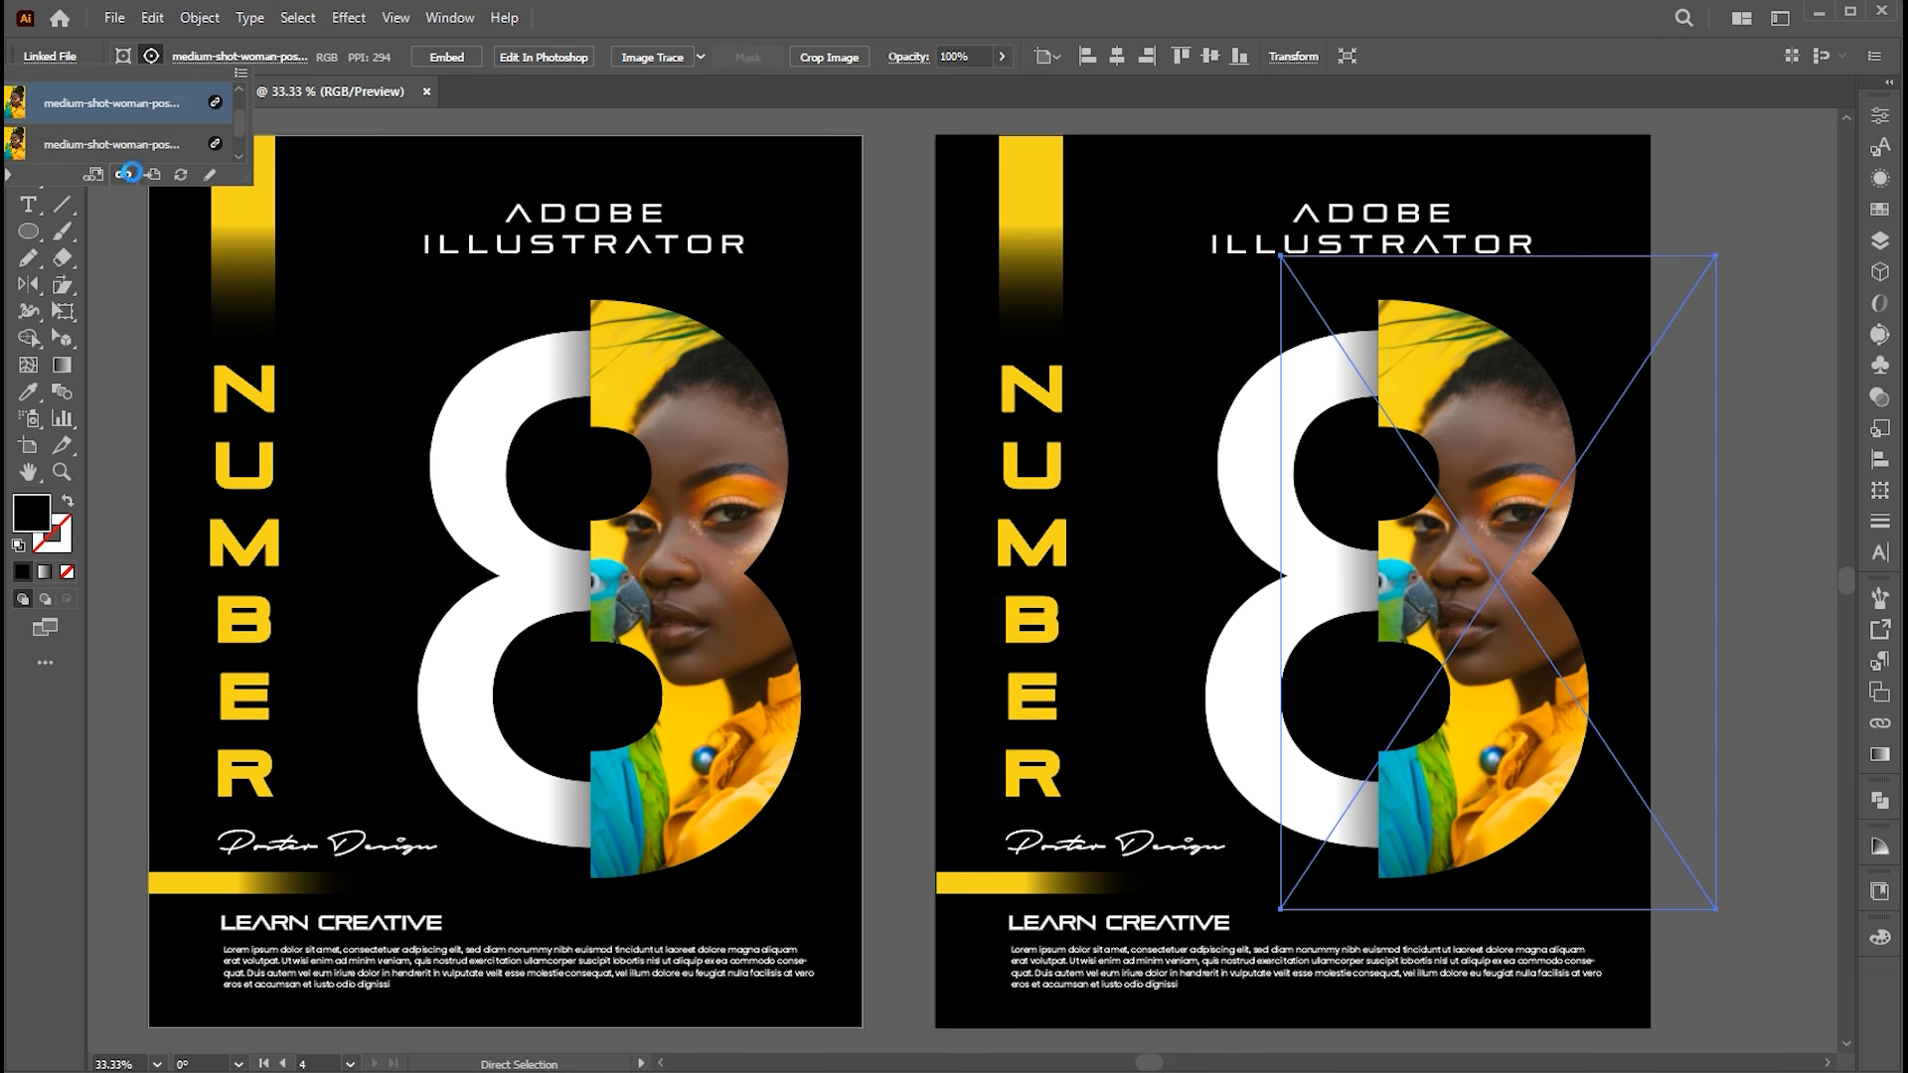
{"action": "left_click", "coordinate": [131, 174]}
{"action": "left_click", "coordinate": [275, 184]}
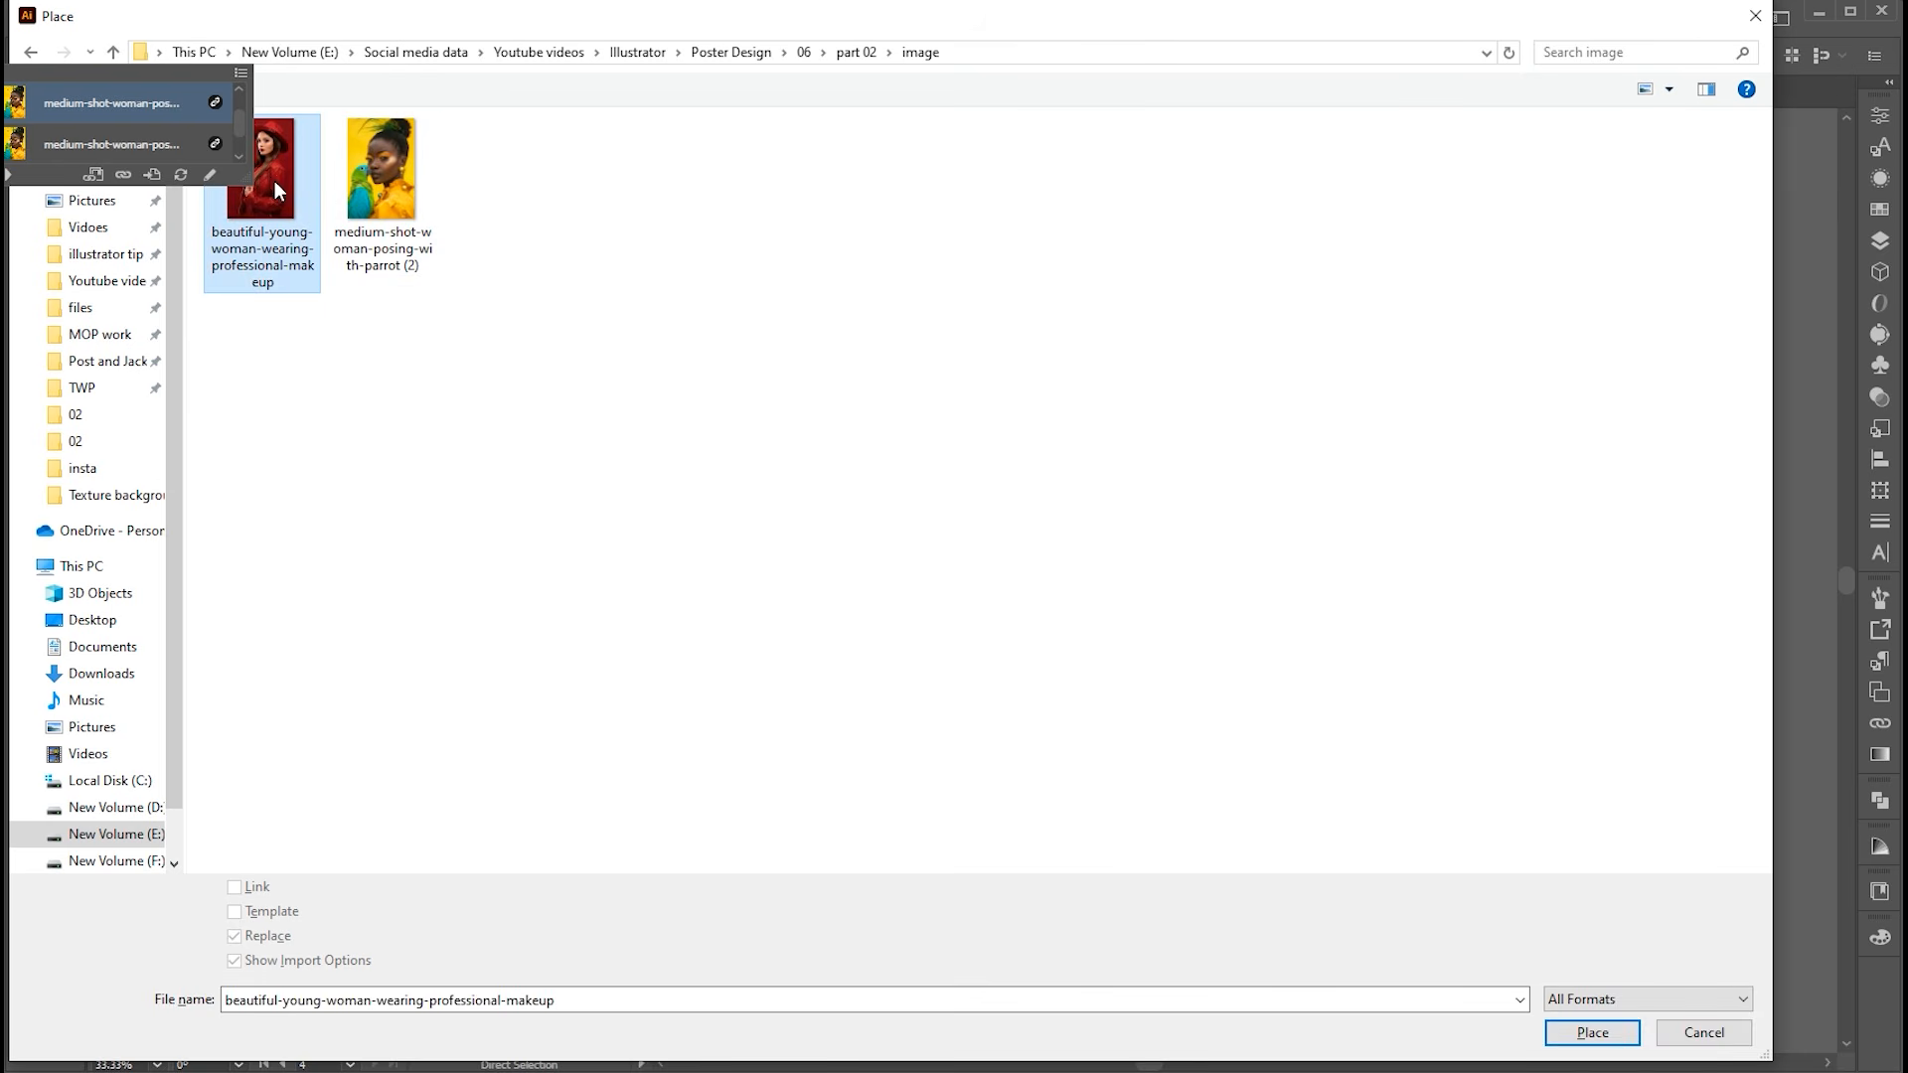
{"action": "left_click", "coordinate": [1582, 1041]}
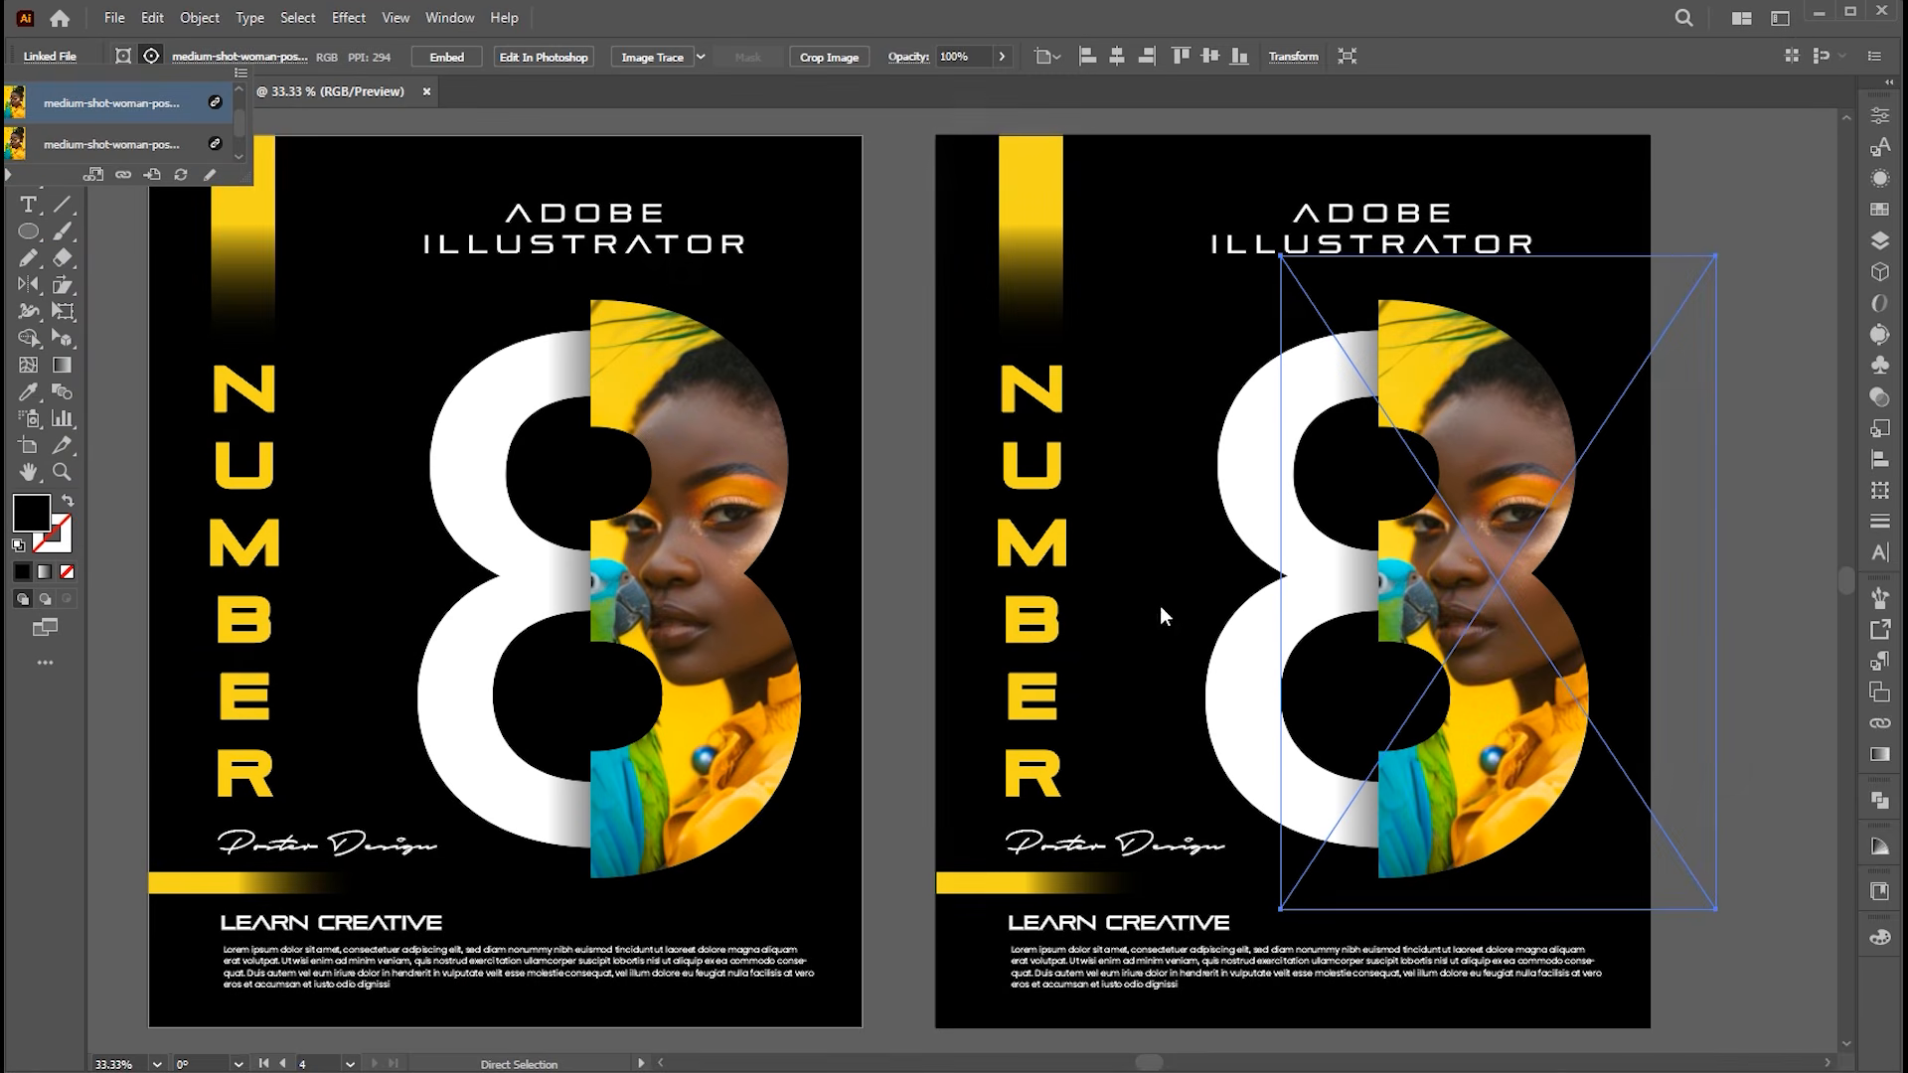
{"action": "left_click", "coordinate": [1560, 491]}
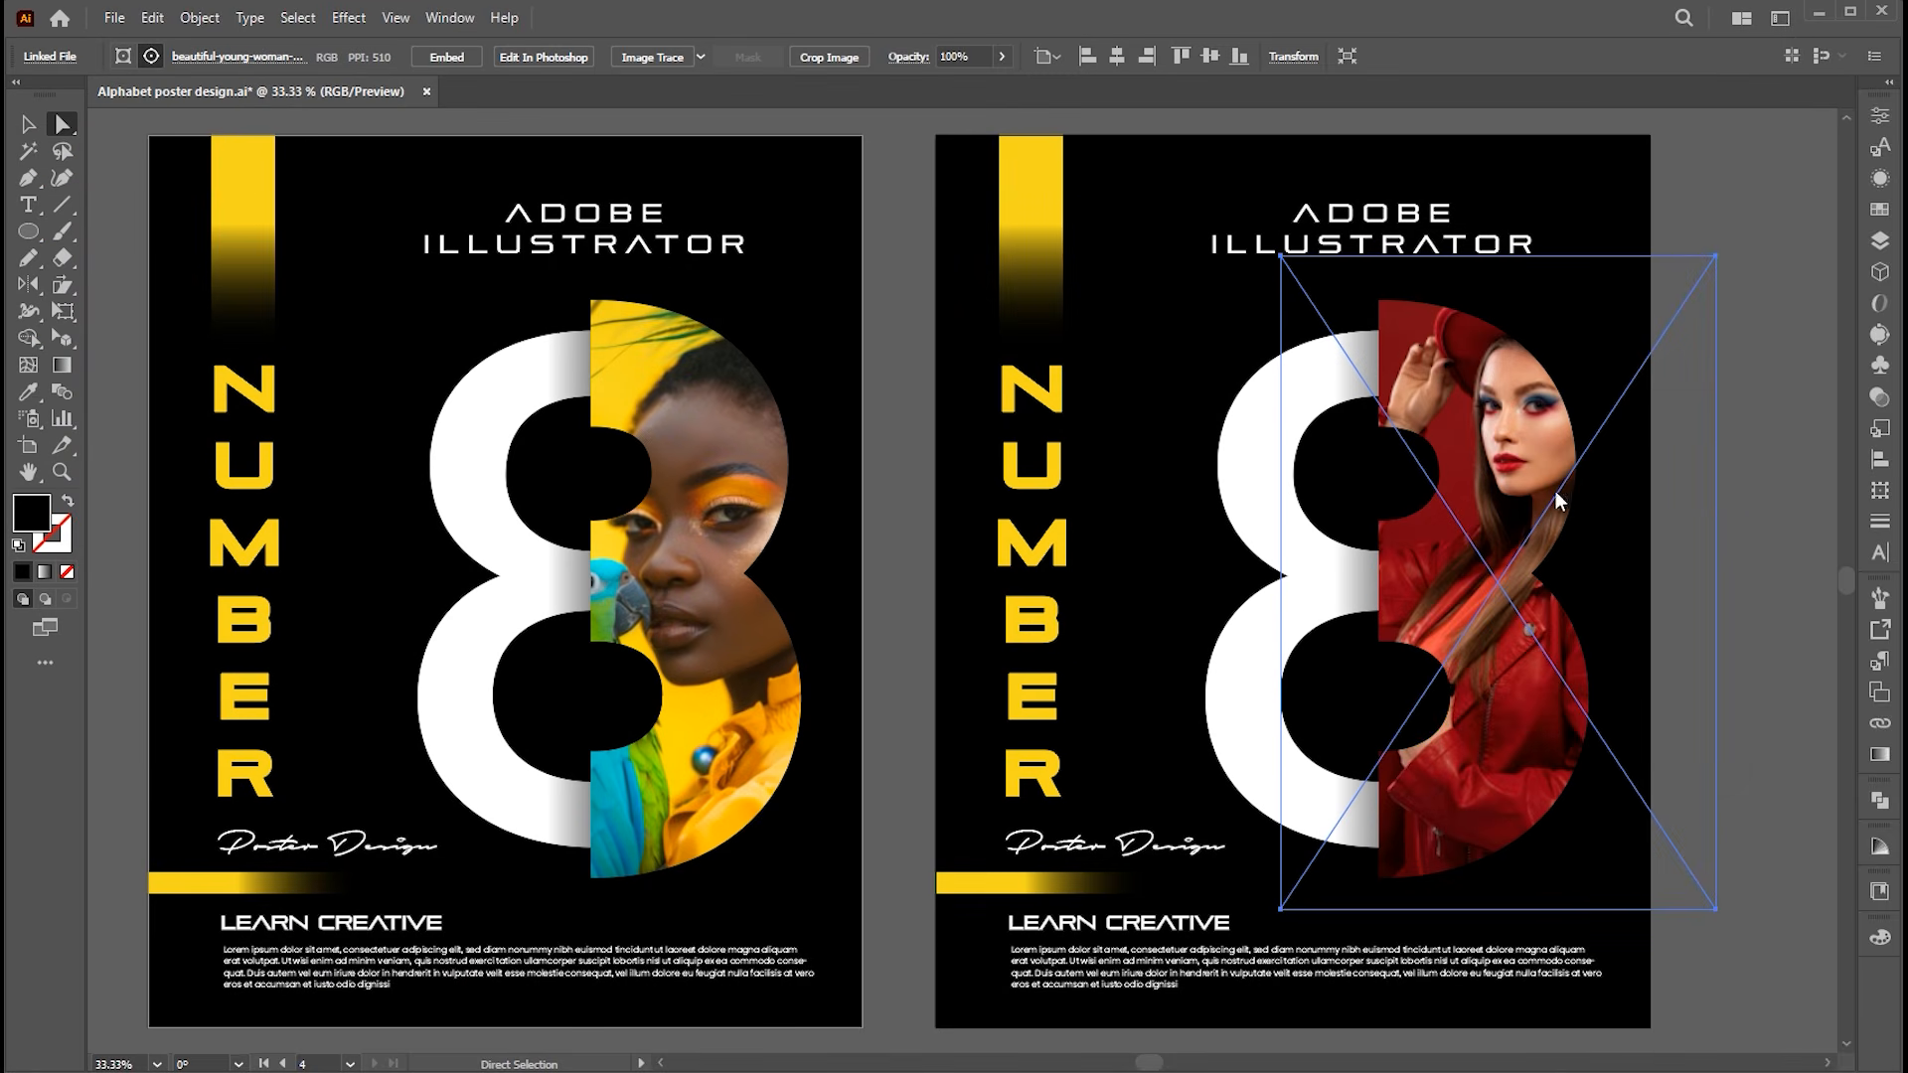
Enlarge the replacement photo inside the numeral 8 and reposition it so the woman's face fills the upper loop.
{"action": "left_click_drag", "start_coordinate": [1716, 581], "coordinate": [1801, 581]}
{"action": "left_click_drag", "start_coordinate": [1469, 475], "coordinate": [1406, 555]}
{"action": "key", "text": "v"}
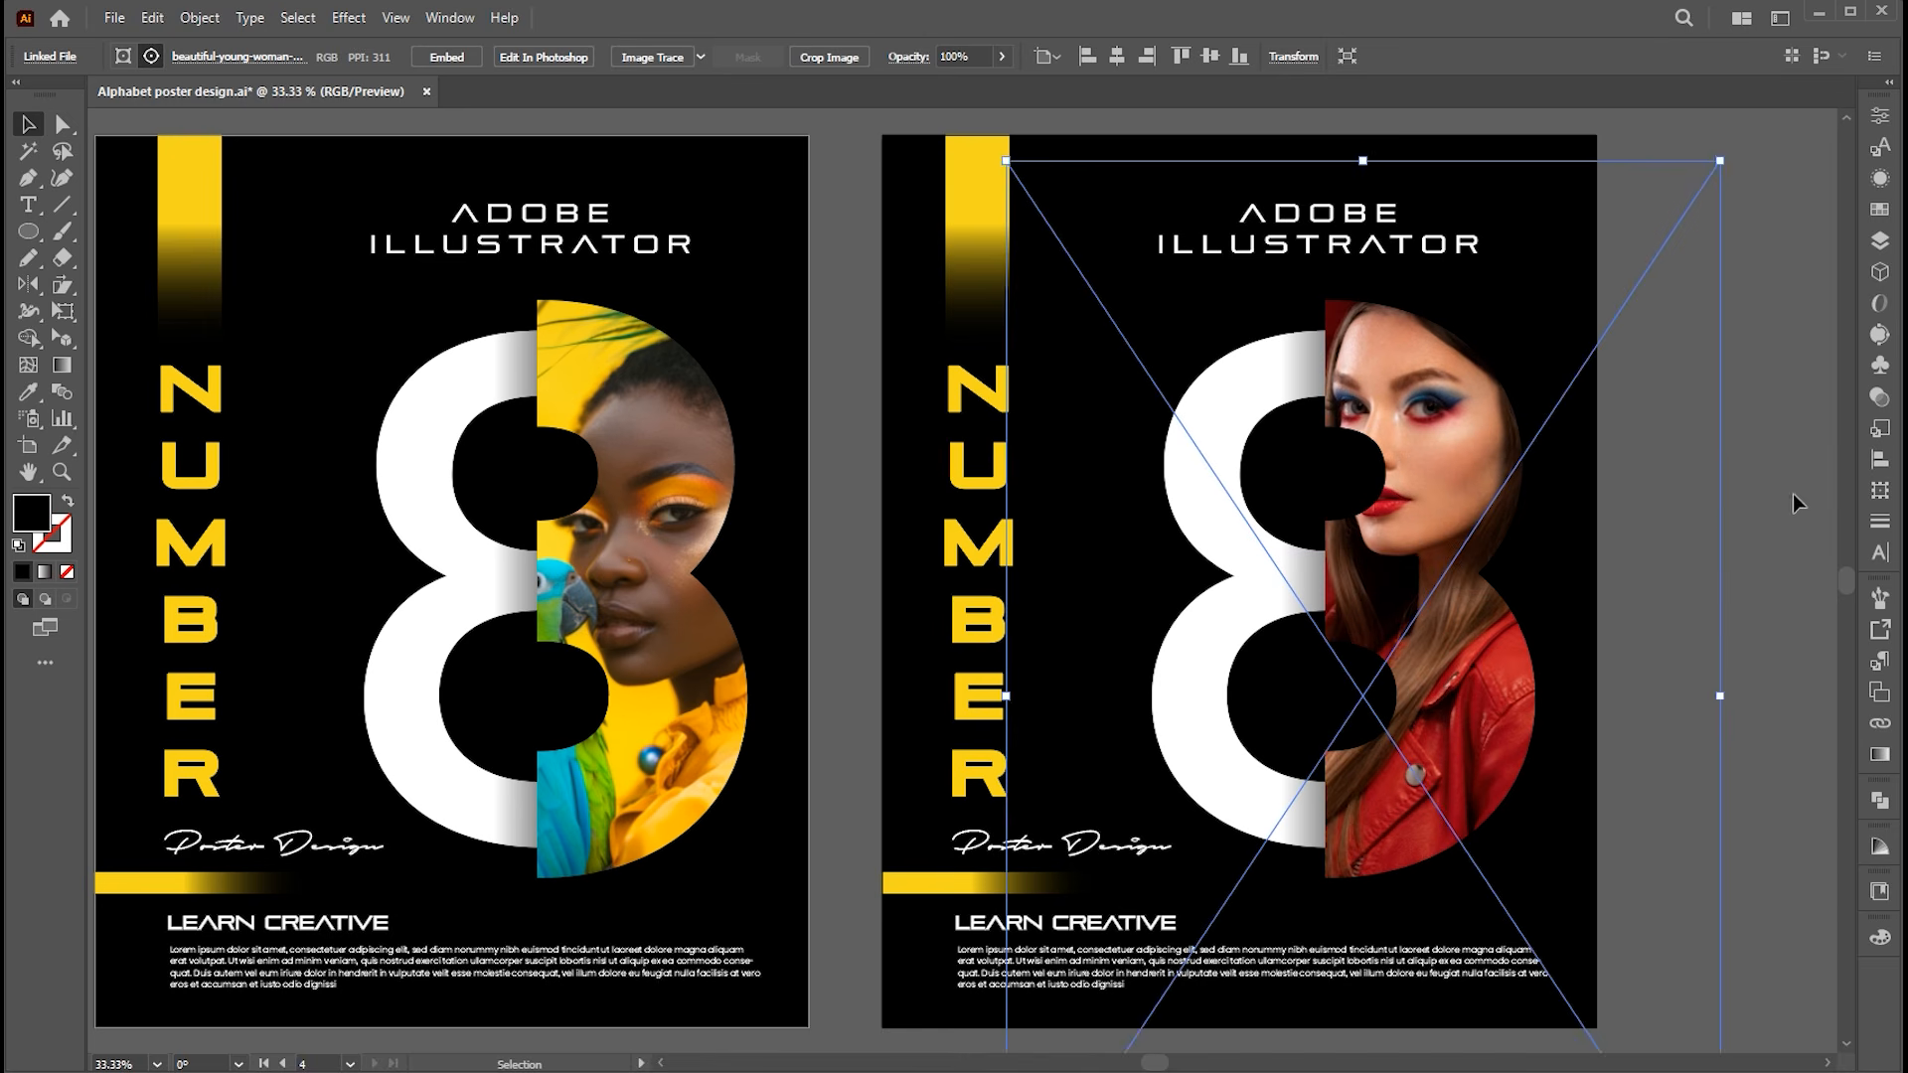
Recolor the duplicate poster's vertical "NUMBER" text and both gradient bars from yellow to red-orange using the Recolor color wheel.
{"action": "left_click", "coordinate": [978, 248]}
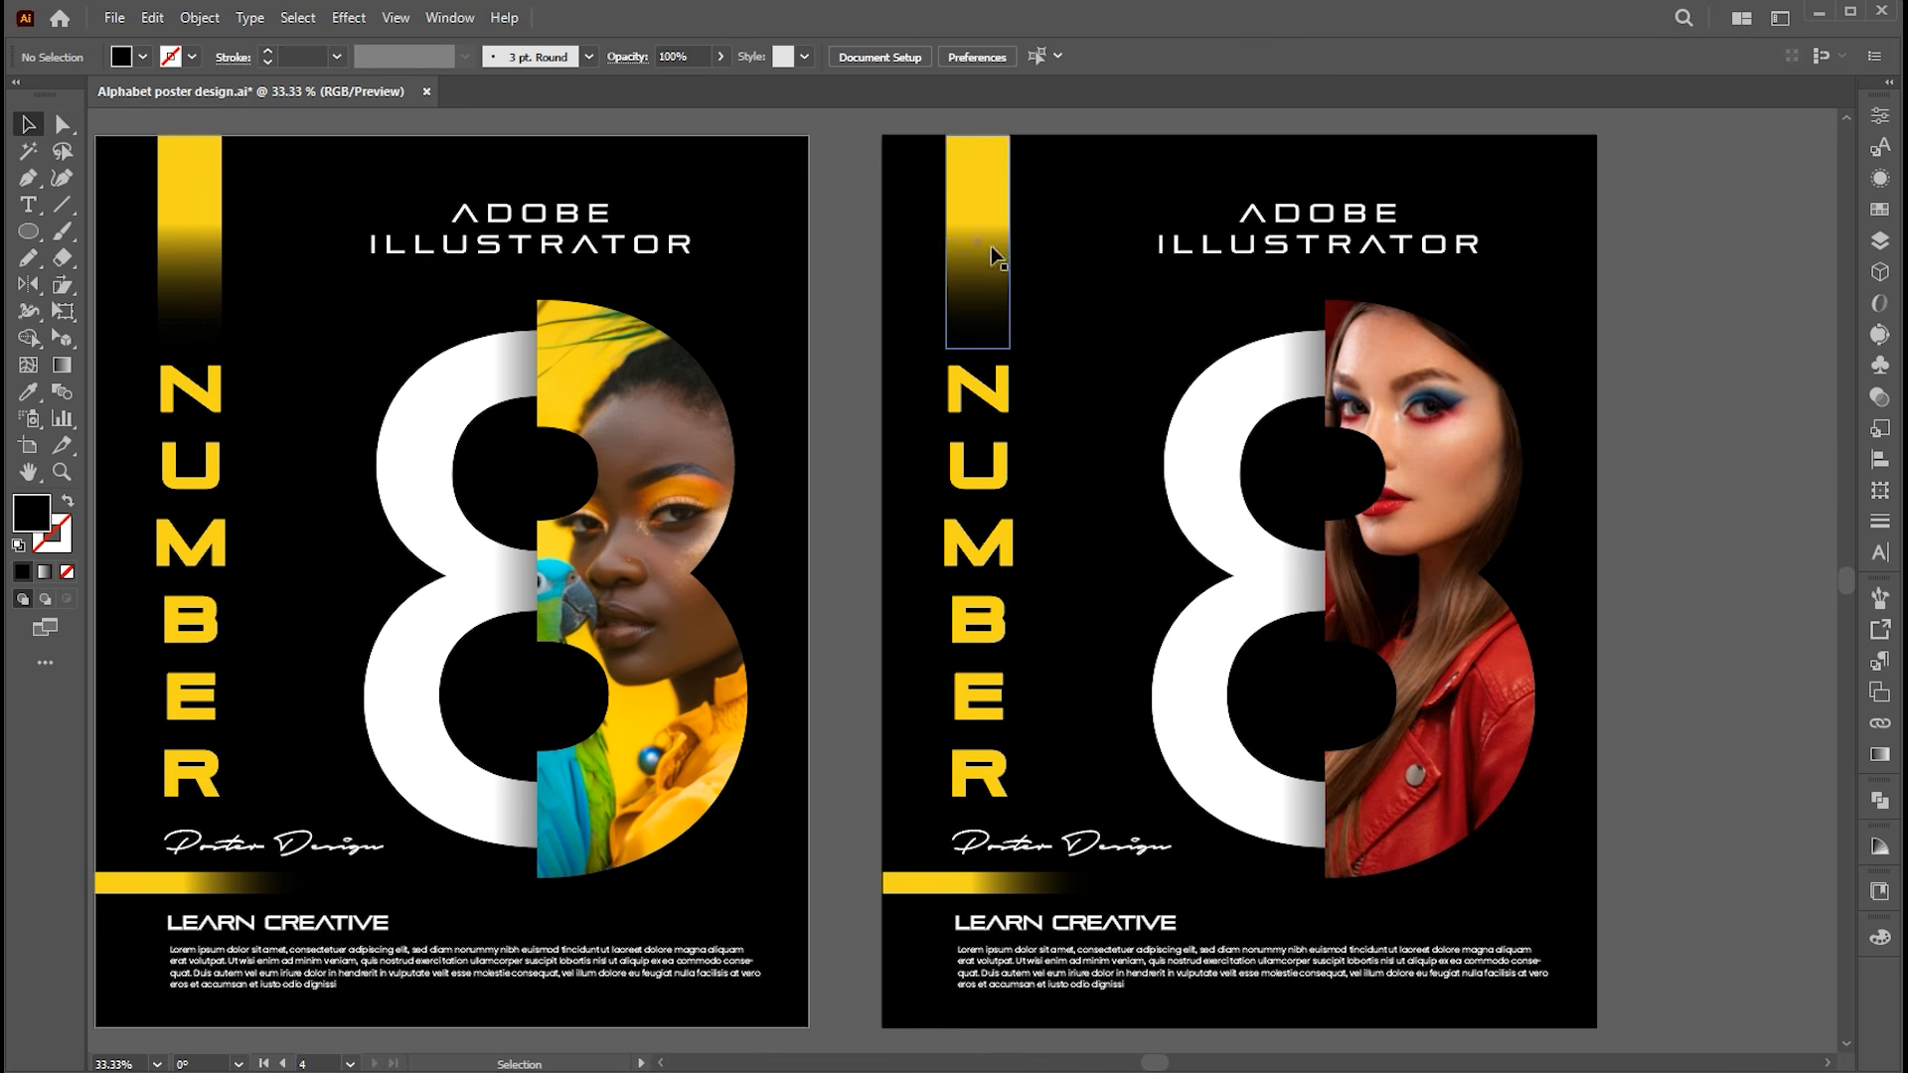
{"action": "left_click", "coordinate": [979, 397], "text": "shift"}
{"action": "left_click", "coordinate": [1043, 882], "text": "shift"}
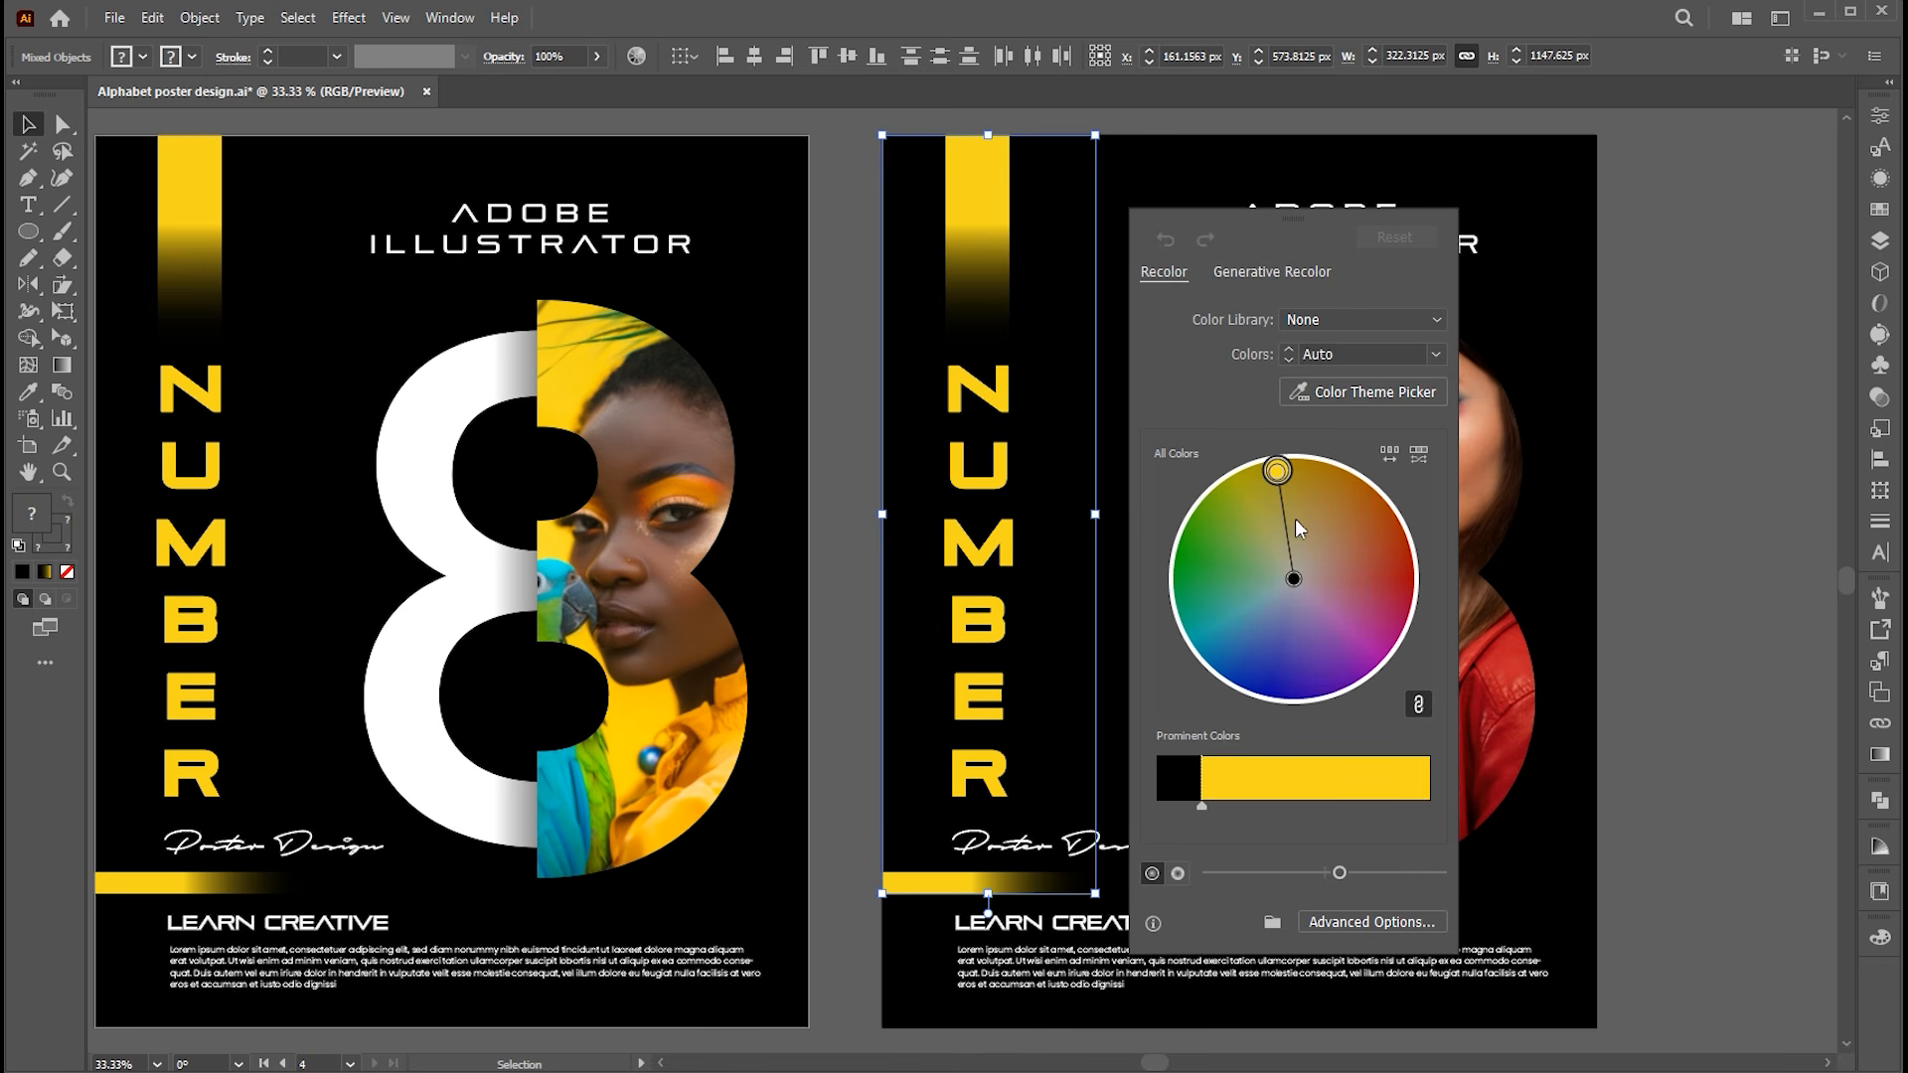
{"action": "left_click_drag", "start_coordinate": [1278, 469], "coordinate": [1413, 559]}
{"action": "left_click", "coordinate": [1667, 512]}
{"action": "key", "text": "space"}
{"action": "left_click_drag", "start_coordinate": [1642, 504], "coordinate": [1707, 487]}
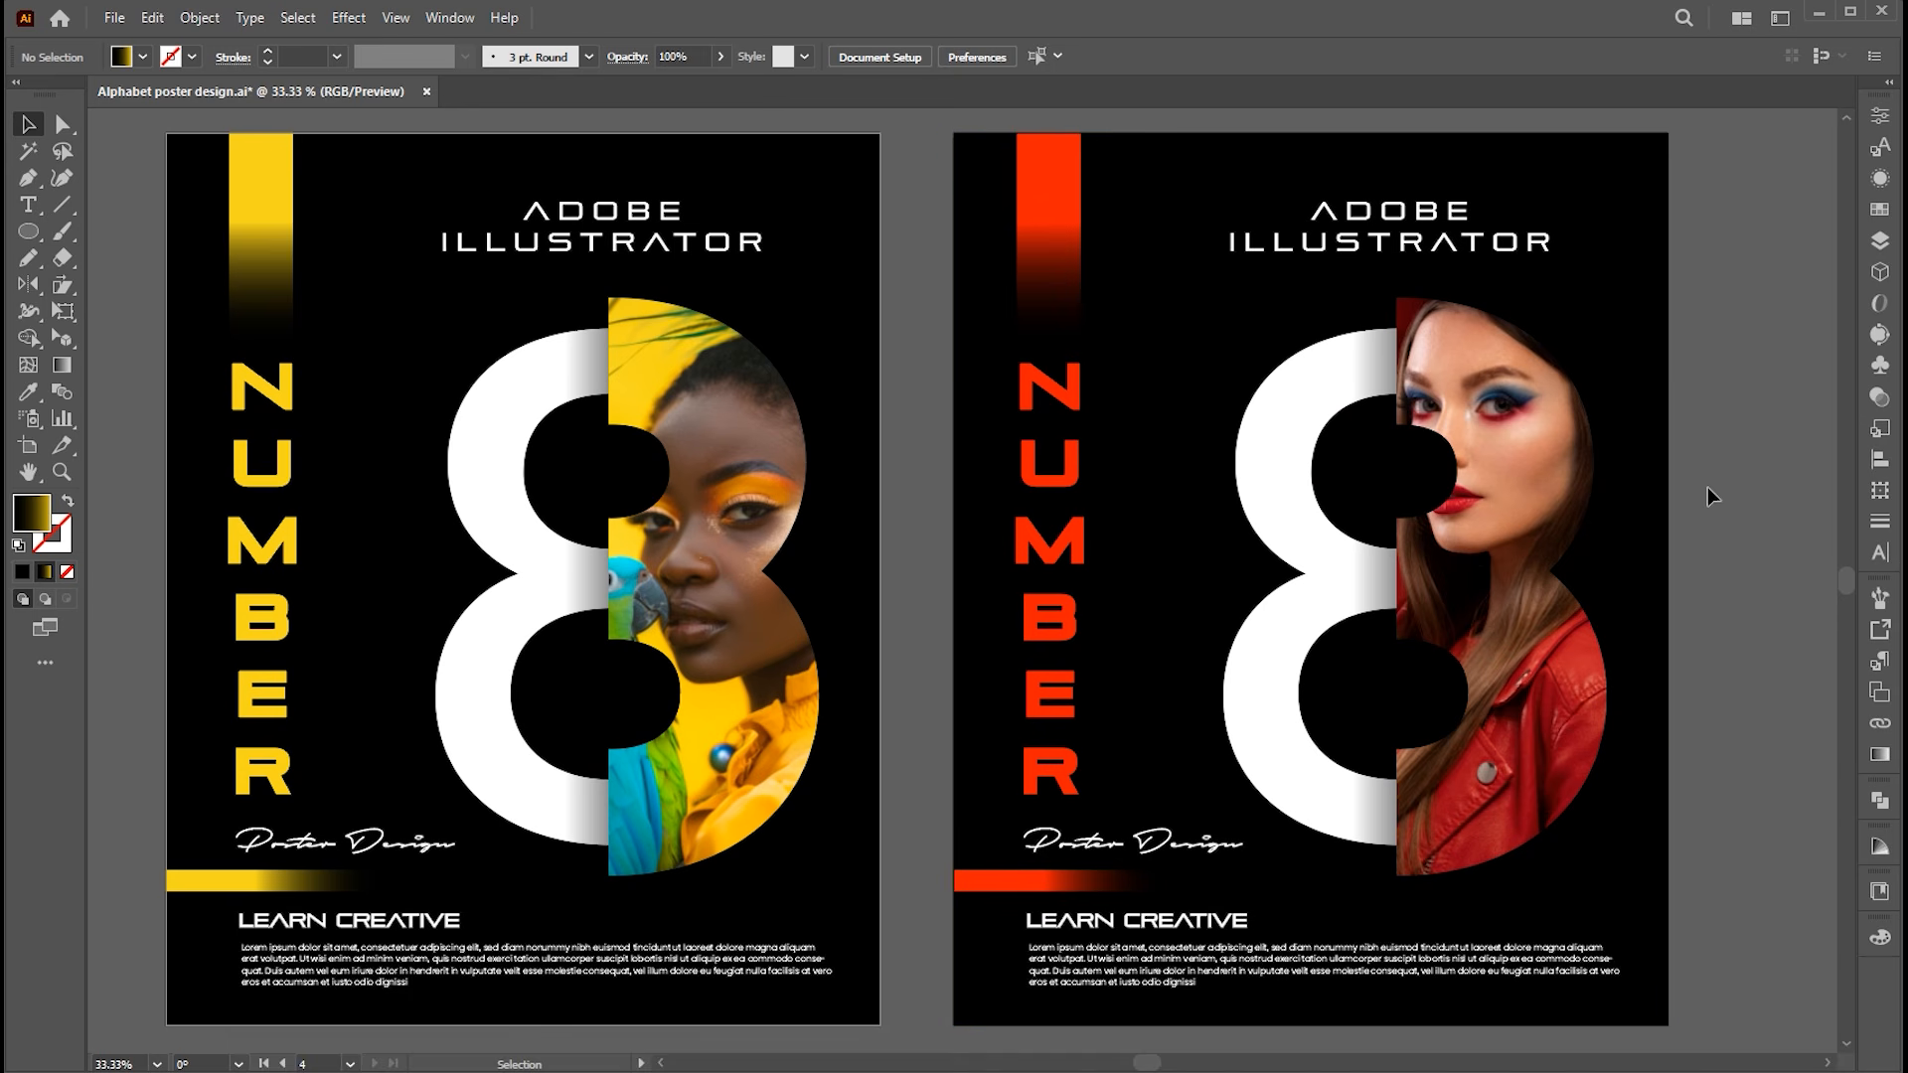